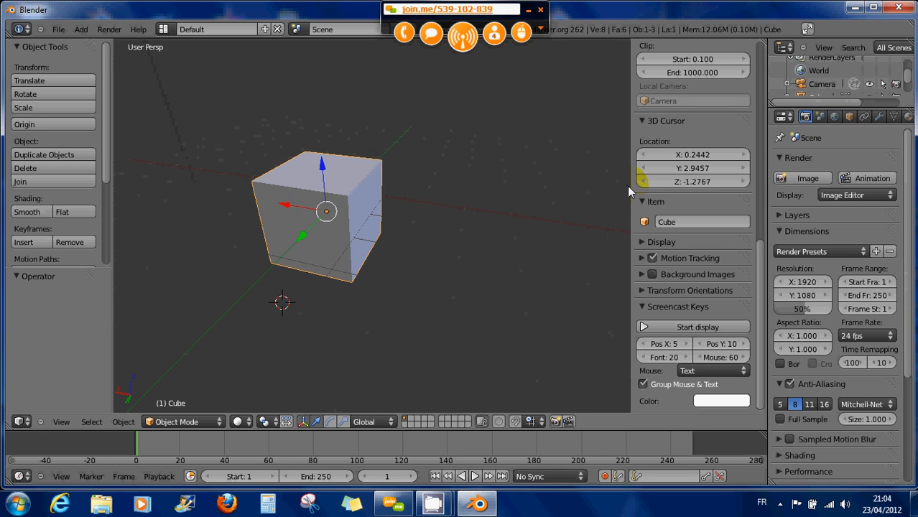
- Hide the 3D view's properties sidebar and move the cube 0.301 along the X axis
drag(628, 186, 674, 196)
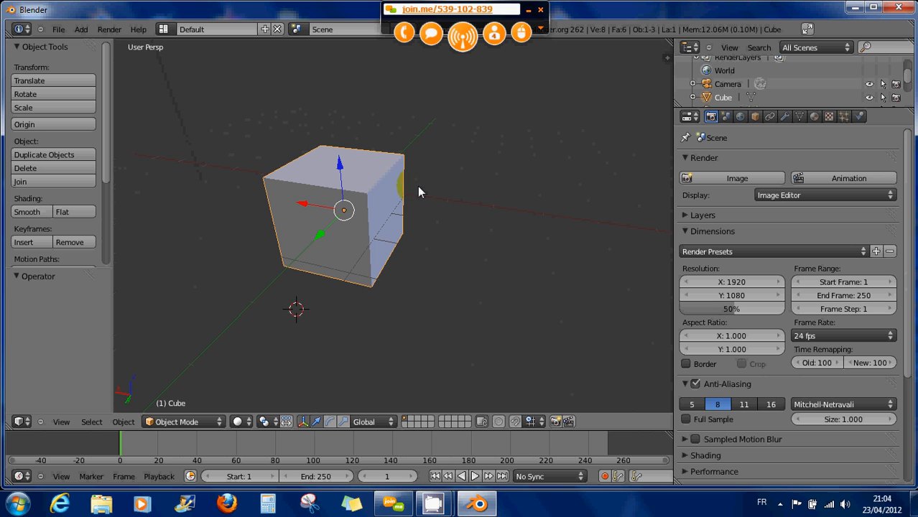
mouse_move(303, 207)
mouse_down()
mouse_move(374, 215)
mouse_move(287, 201)
mouse_up()
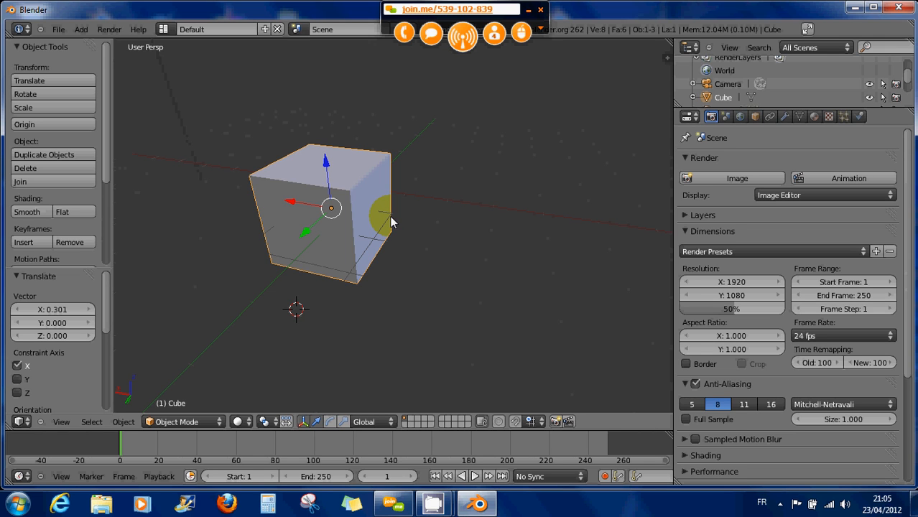
- Show the cube's material settings, widen the properties area slightly and rename the material to base
click(815, 117)
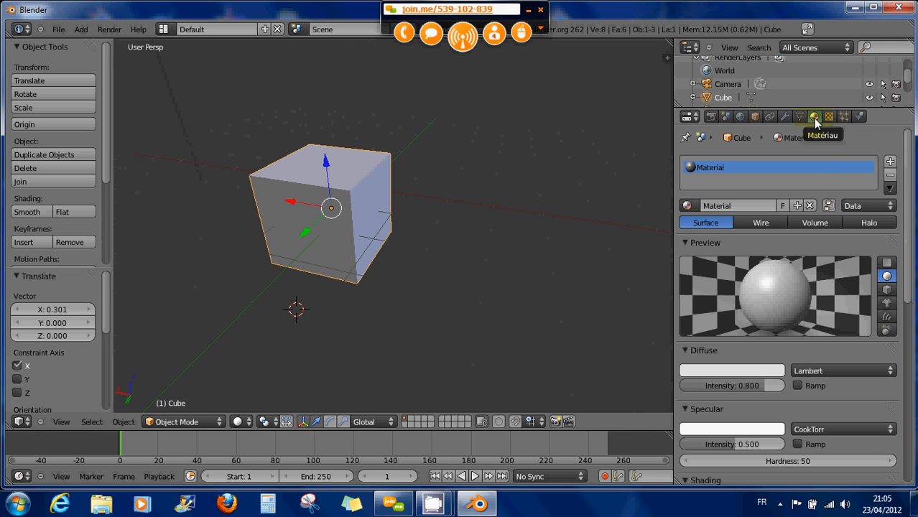
click(793, 170)
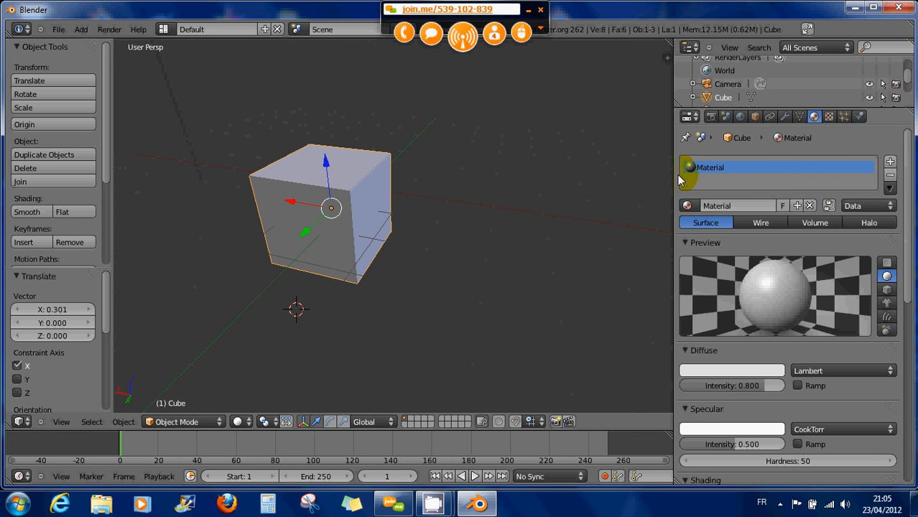
drag(674, 181, 663, 181)
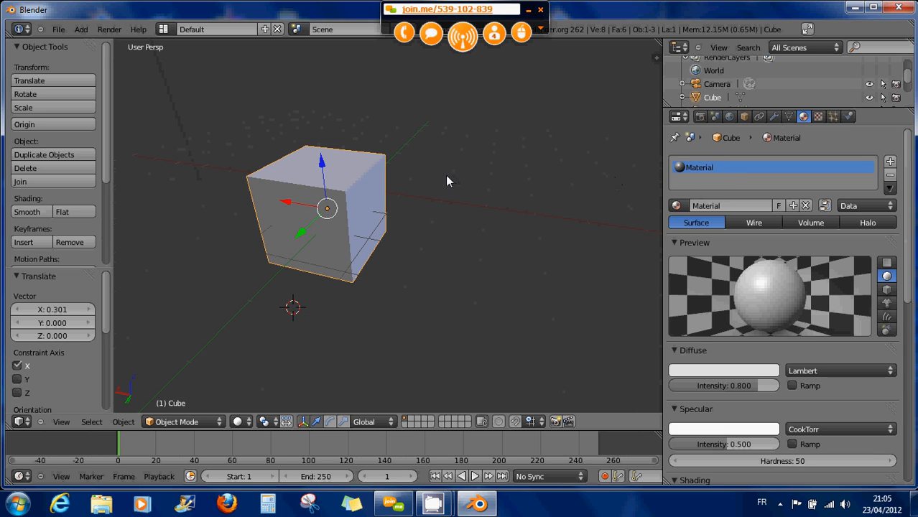
scroll(442, 177, down, 2)
mouse_move(406, 179)
middle_down()
mouse_move(422, 183)
mouse_move(400, 184)
middle_up()
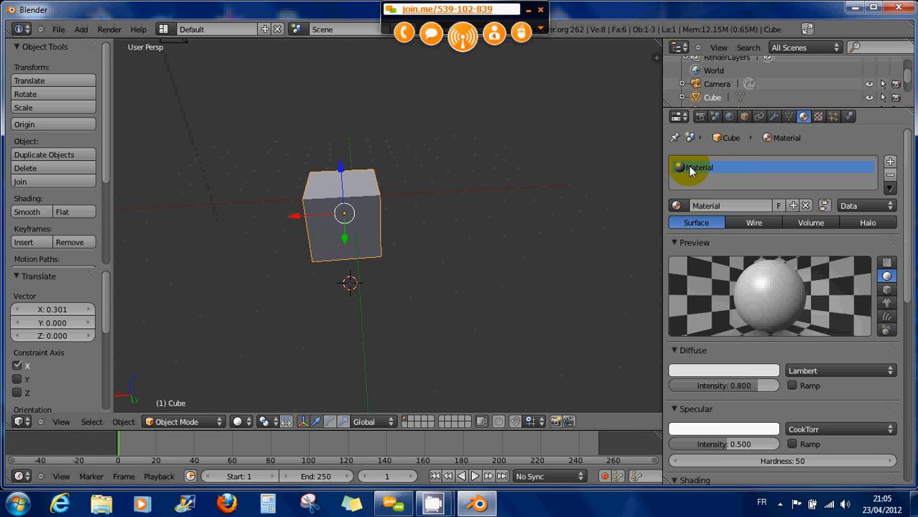
click(726, 206)
text(base)
key(Return)
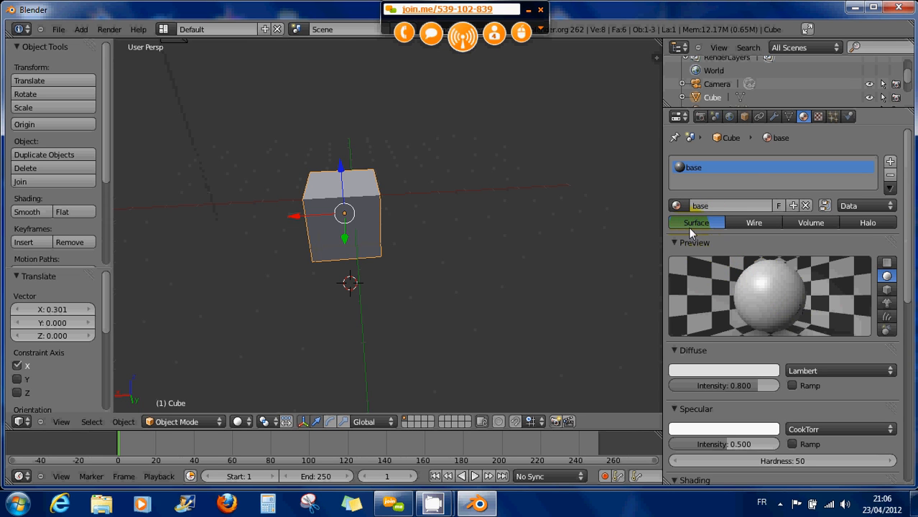
- Try the Wire, Volume and Halo types on the base material, and set it back to Surface
click(751, 224)
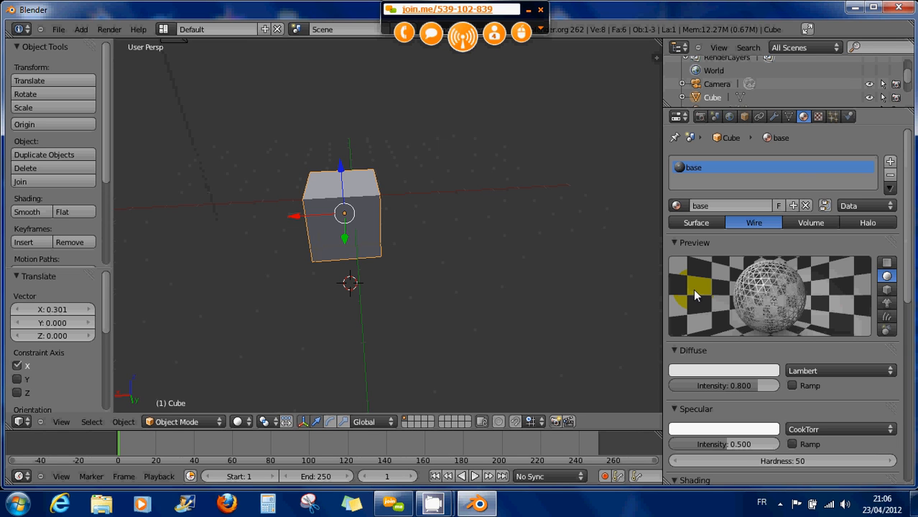
click(806, 224)
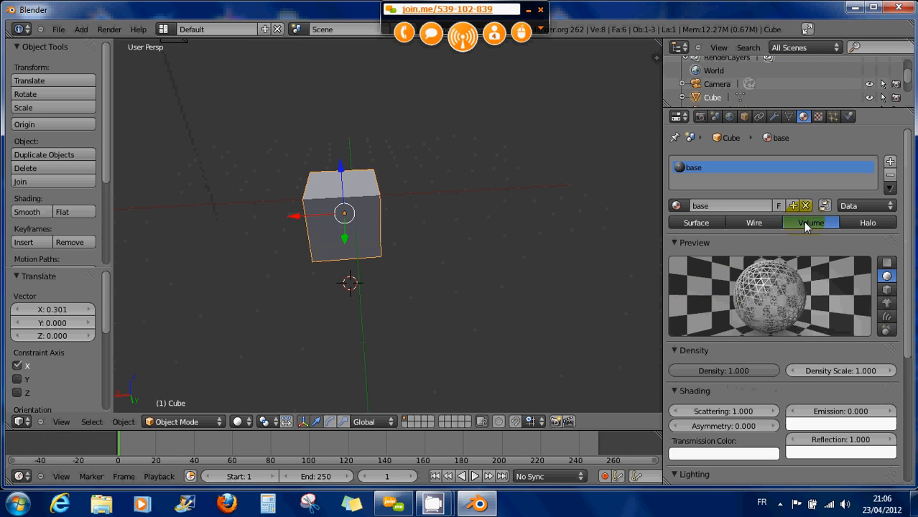
click(875, 225)
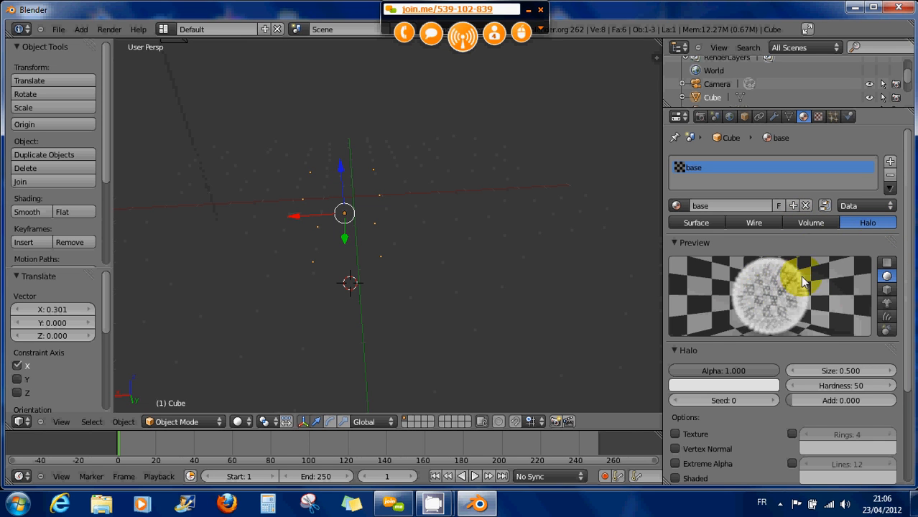
click(811, 224)
click(750, 223)
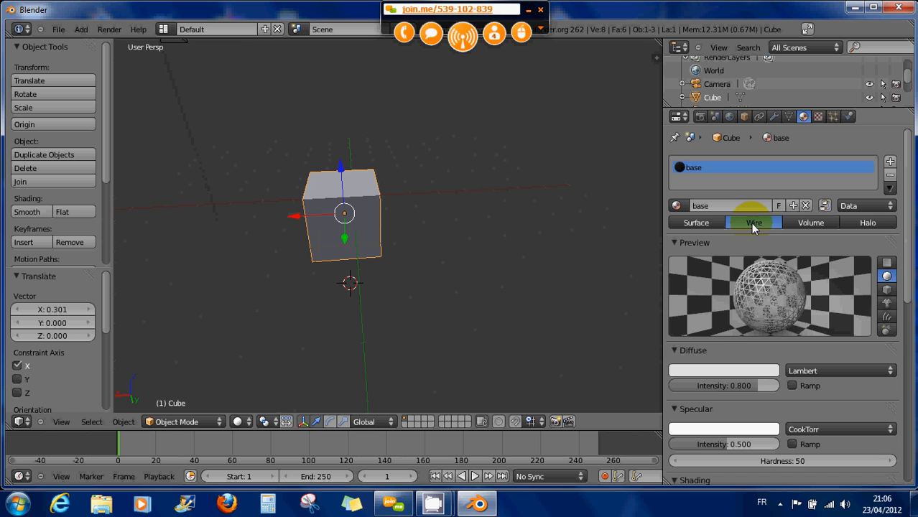
click(805, 222)
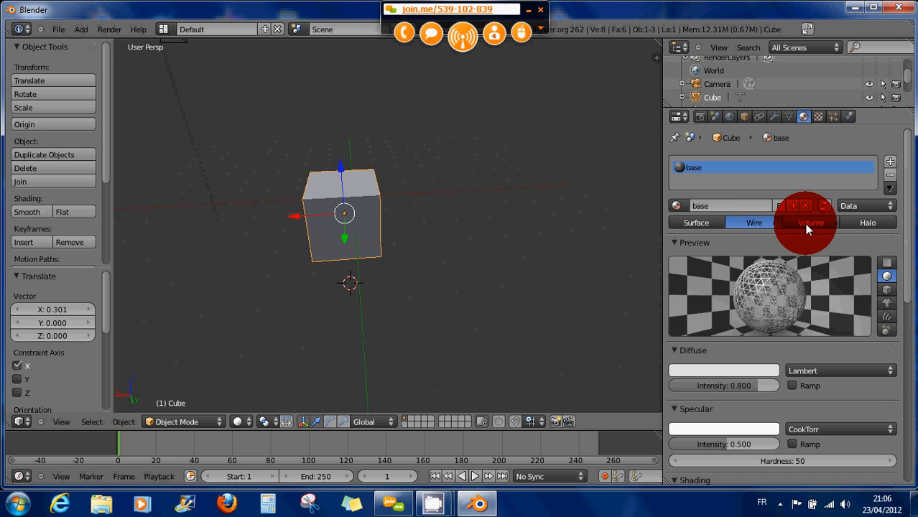
click(863, 224)
click(830, 224)
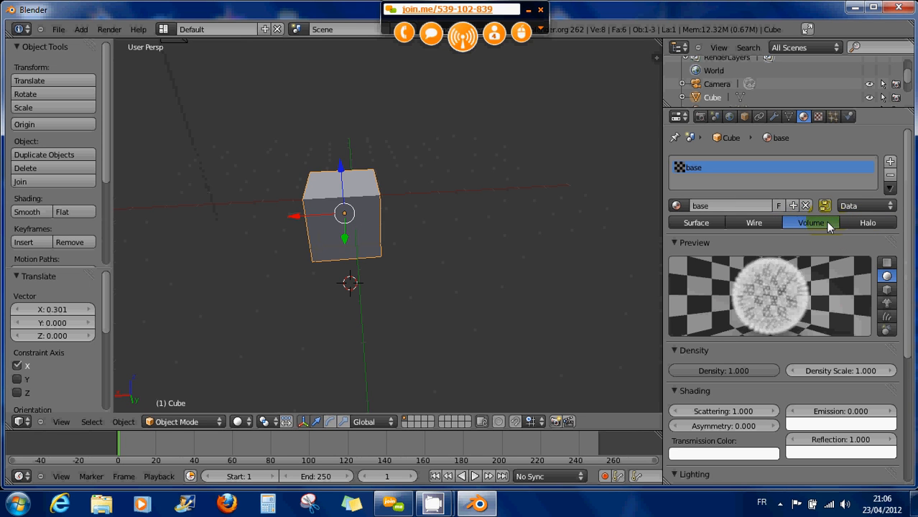
click(766, 222)
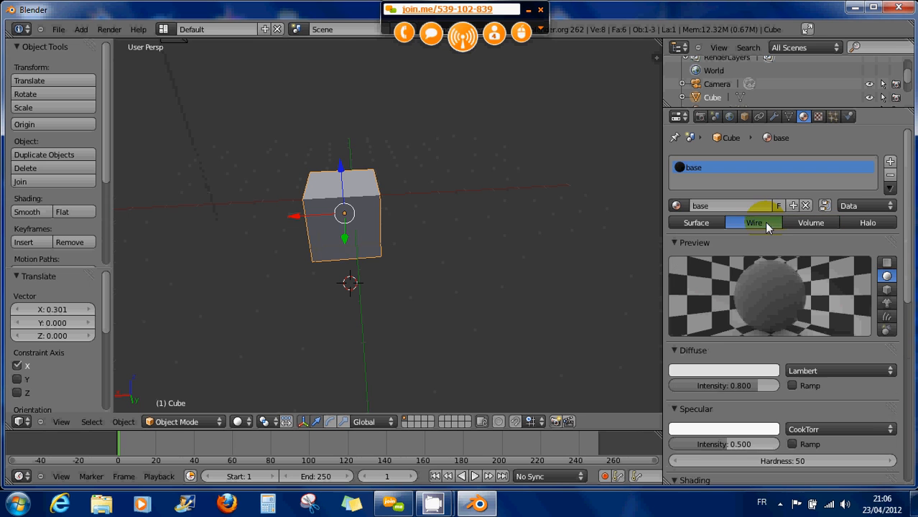
click(699, 223)
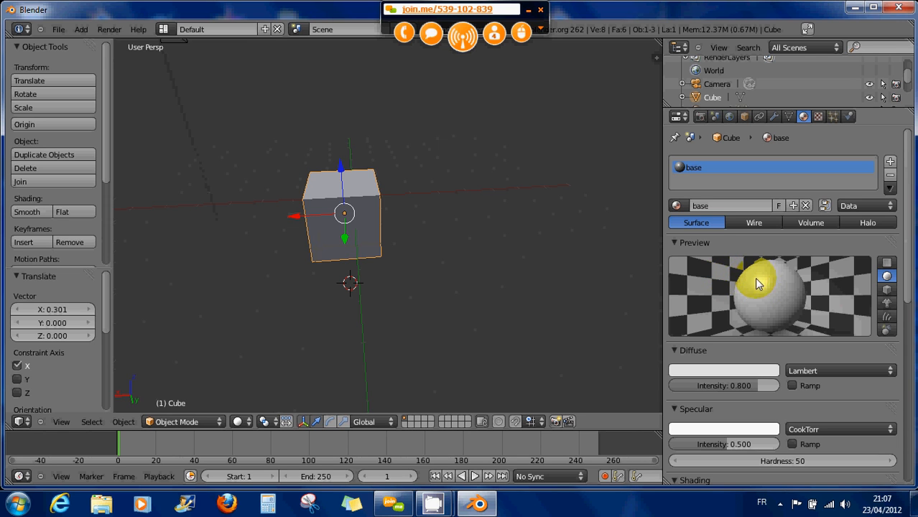
- Compare the material preview on the flat, cube, monkey, hair and sky-backed sphere shapes, and return it to the plain sphere
scroll(763, 285, down, 2)
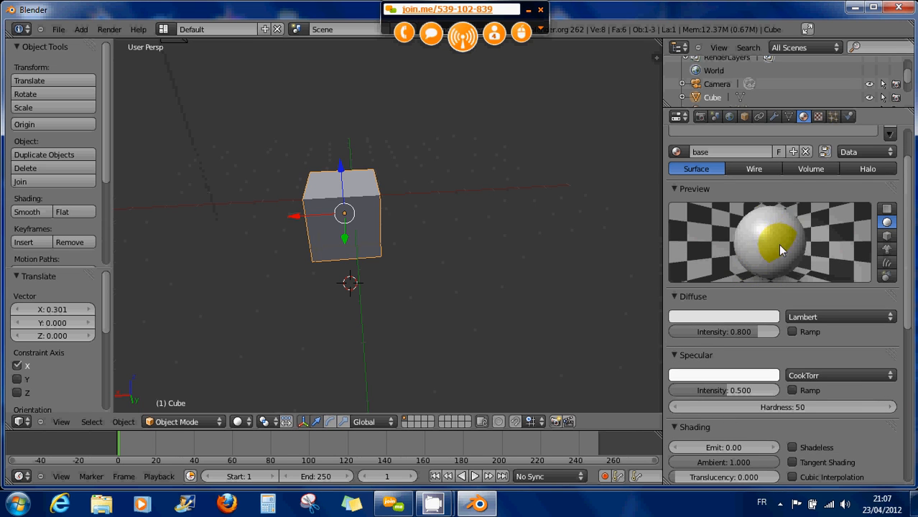
click(886, 209)
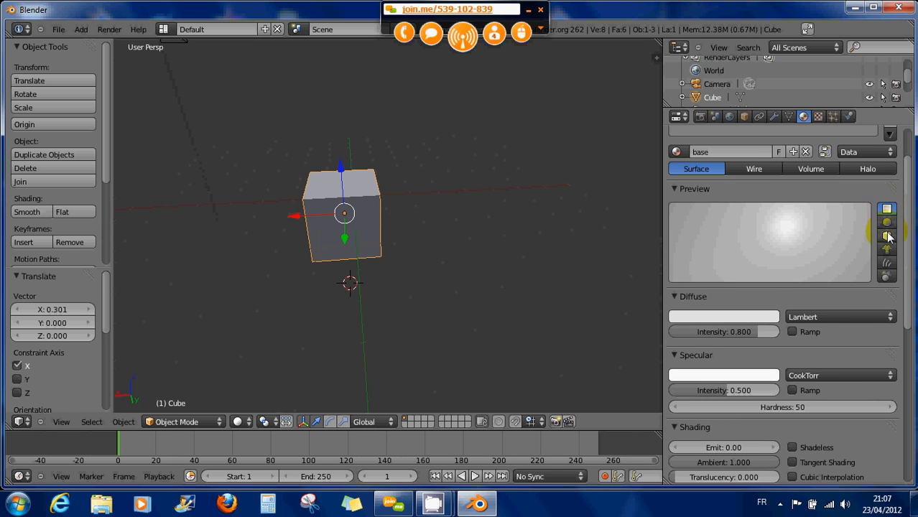
click(886, 235)
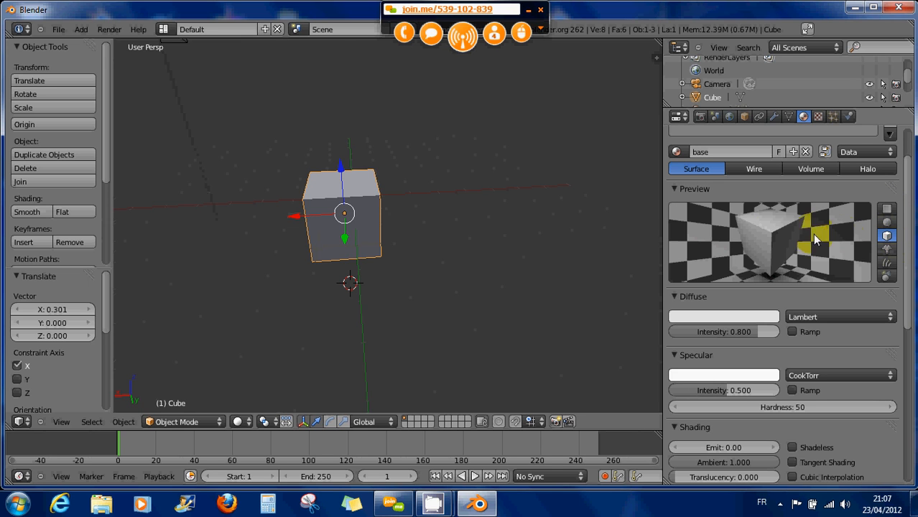
click(887, 249)
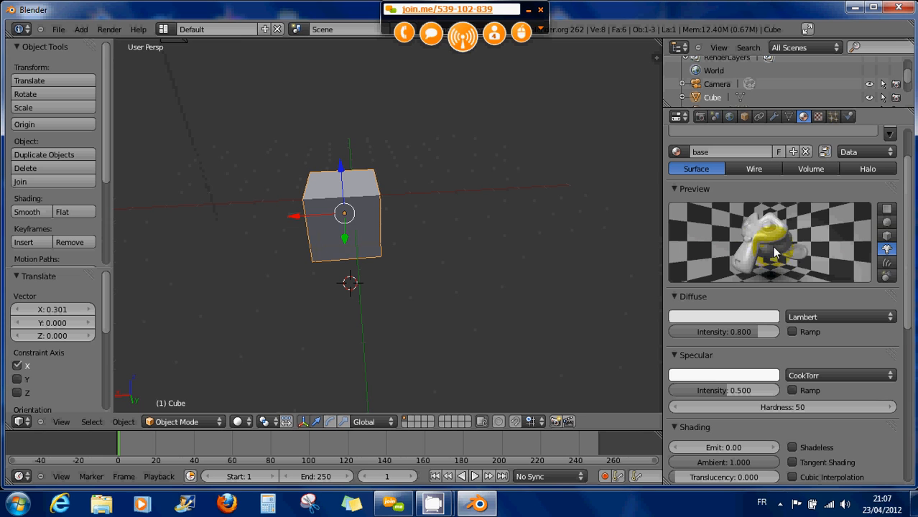
click(887, 264)
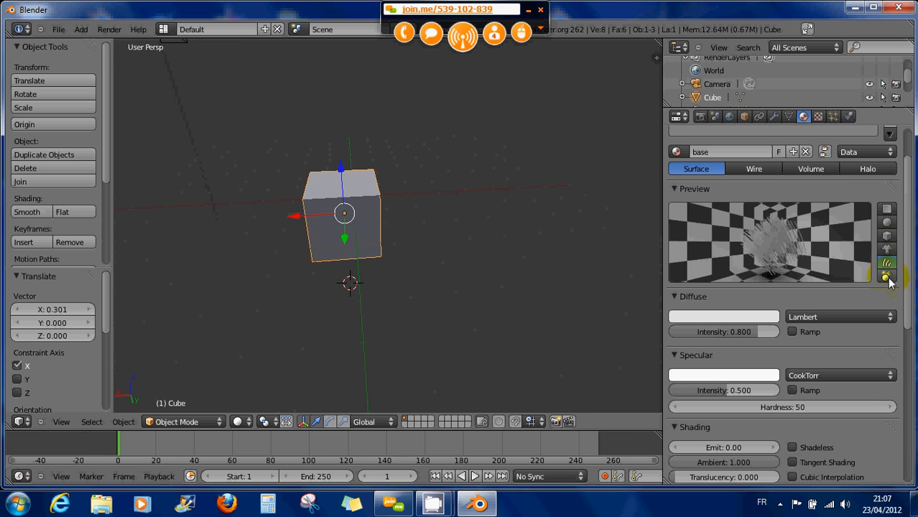
click(888, 279)
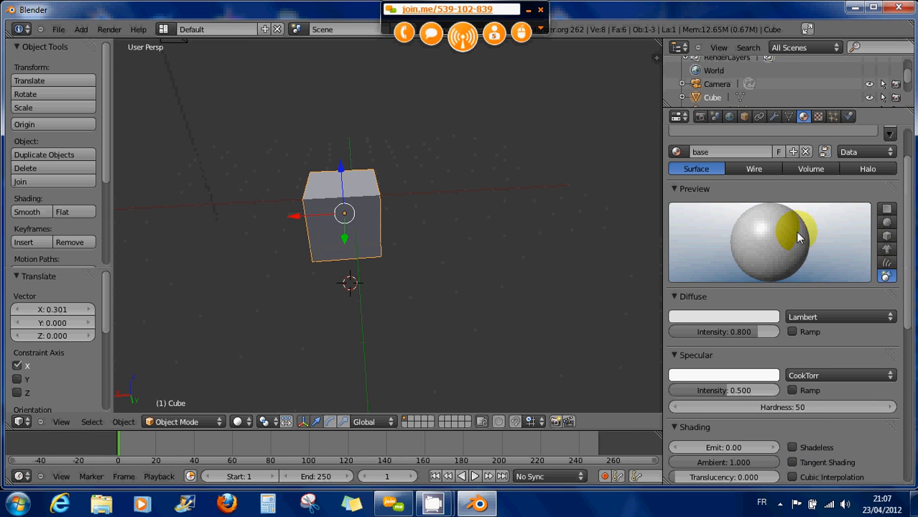
click(886, 223)
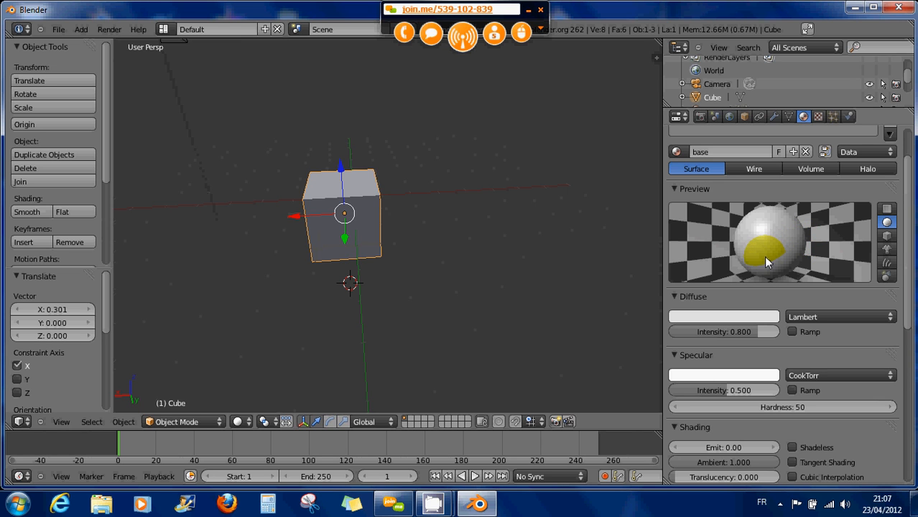
- Set the 3D view's display shading to GLSL with Textured Solid enabled, and hide the properties sidebar
middle_drag(400, 242, 434, 307)
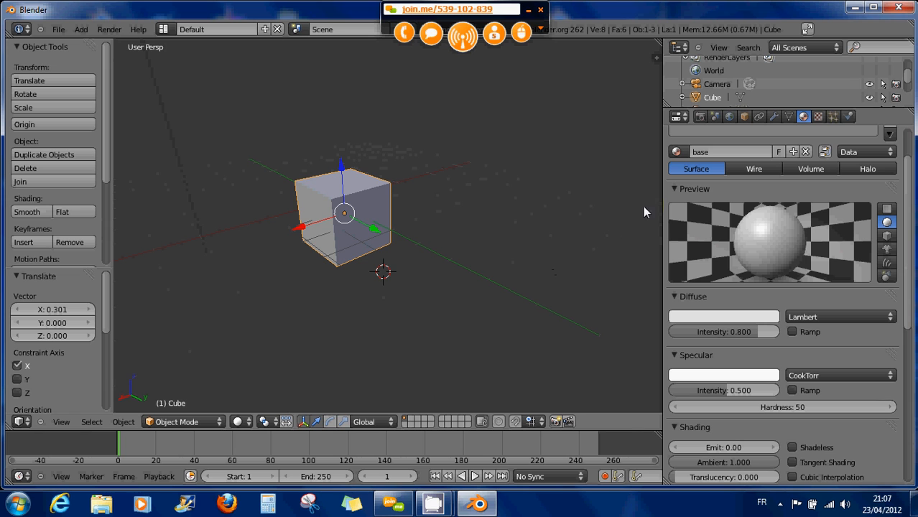
click(655, 57)
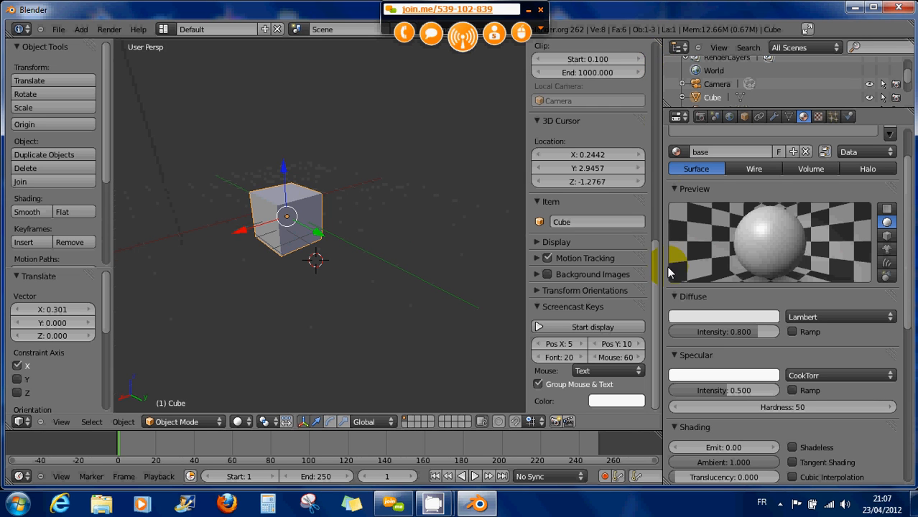
drag(656, 268, 652, 285)
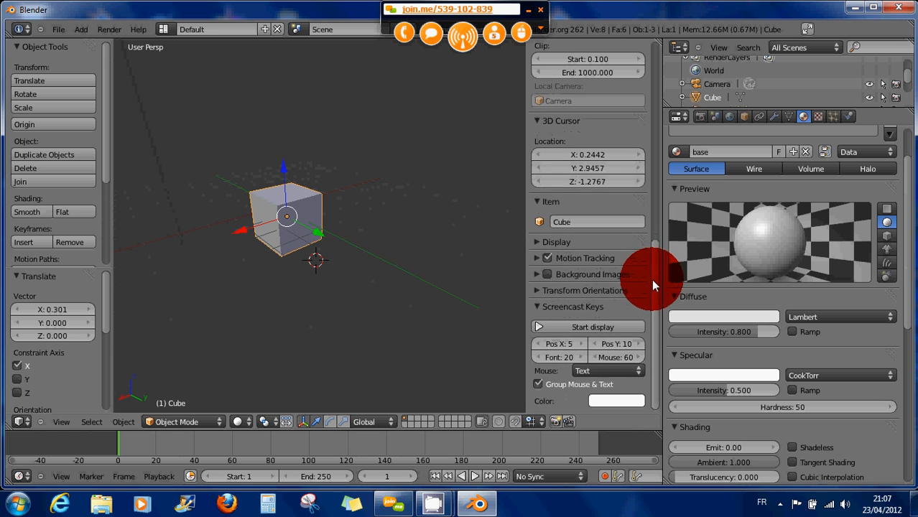
click(536, 242)
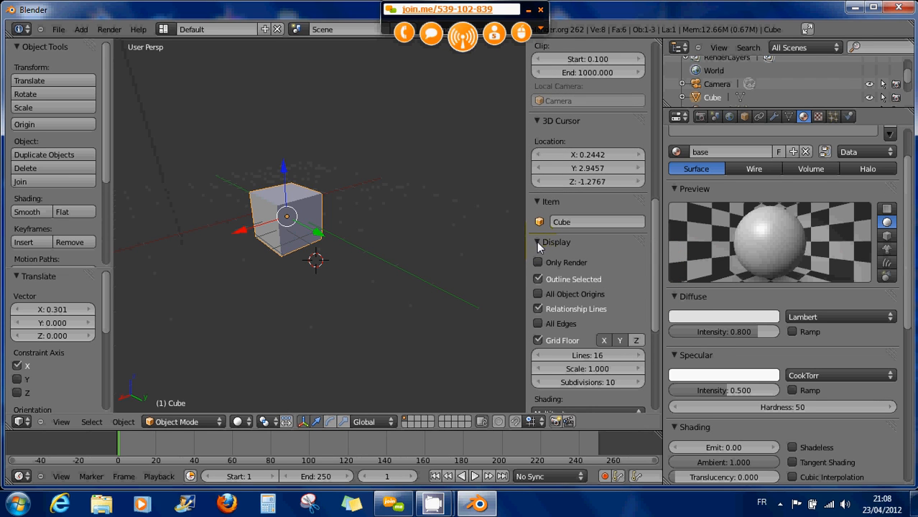
click(538, 241)
click(537, 241)
scroll(578, 261, down, 3)
scroll(579, 262, down, 2)
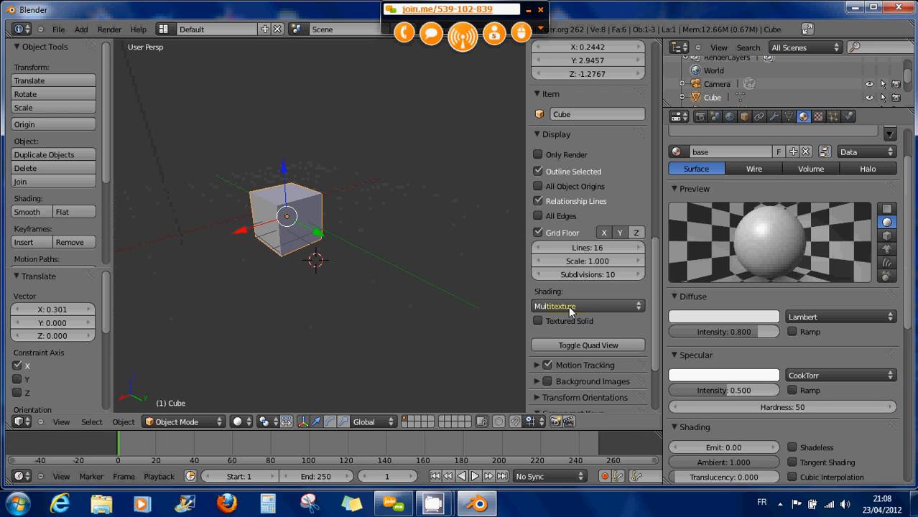
click(575, 305)
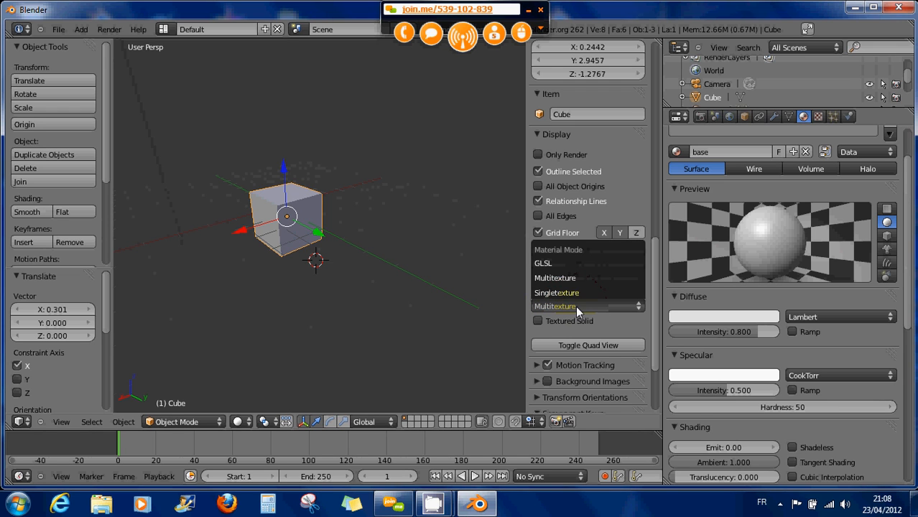
click(561, 264)
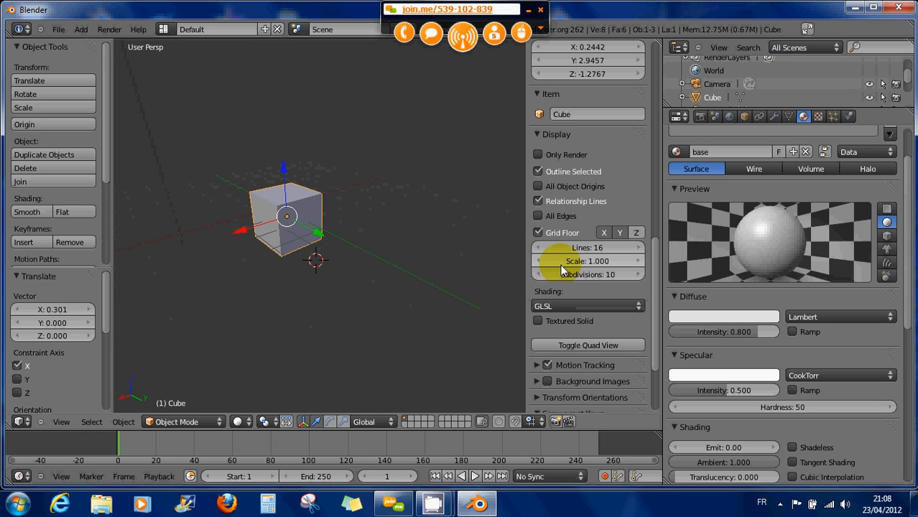
click(537, 321)
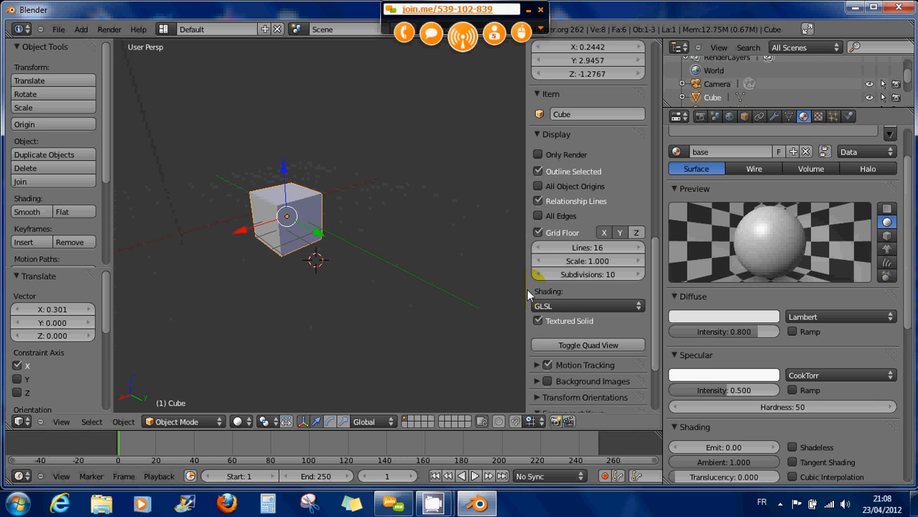
drag(527, 289, 656, 292)
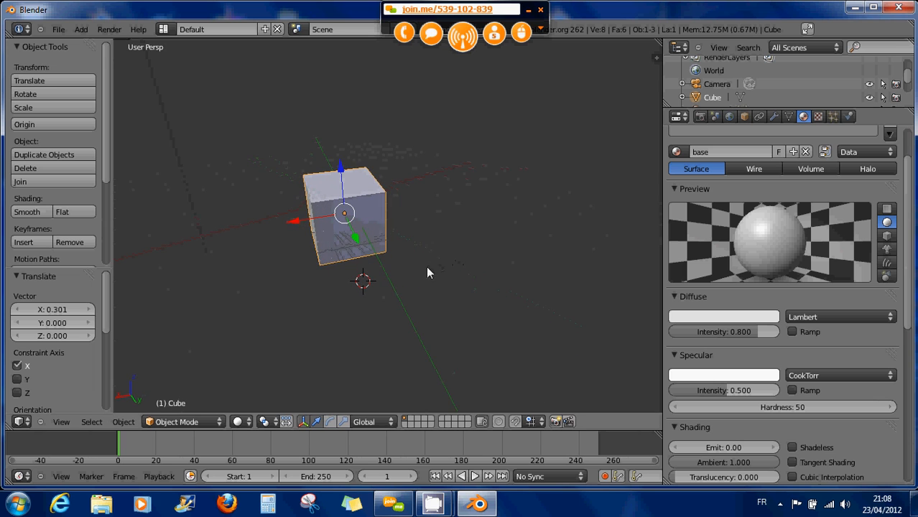
- Delete the cube from the scene
right_click(363, 219)
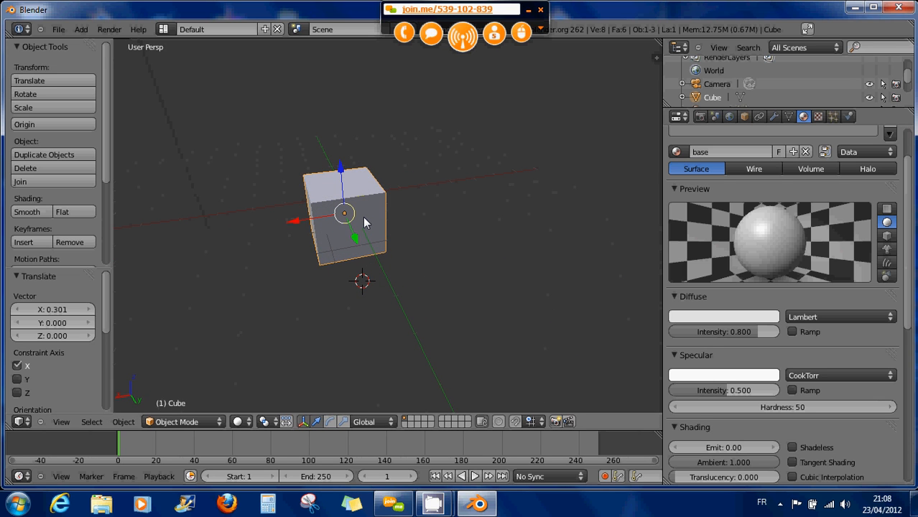
key(x)
click(365, 221)
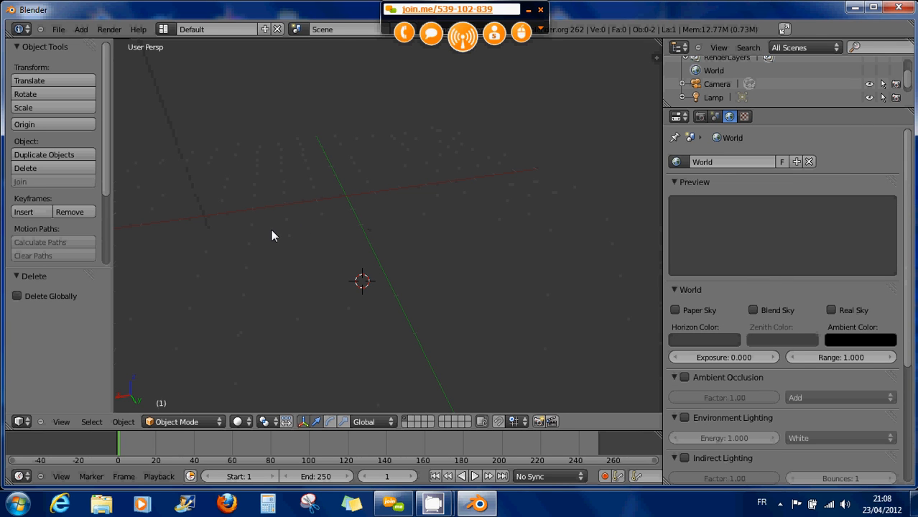
- Add a UV sphere mesh at the 3D cursor
key(shift+a)
mouse_move(322, 233)
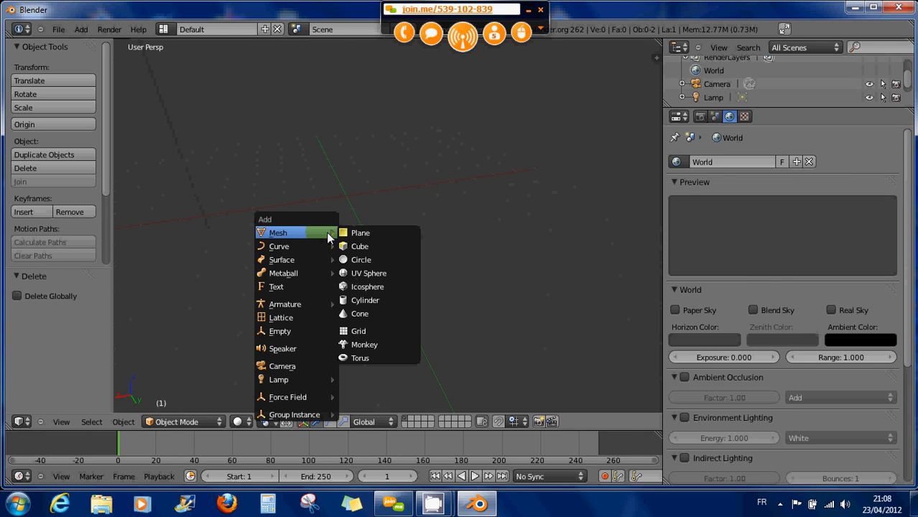
click(372, 273)
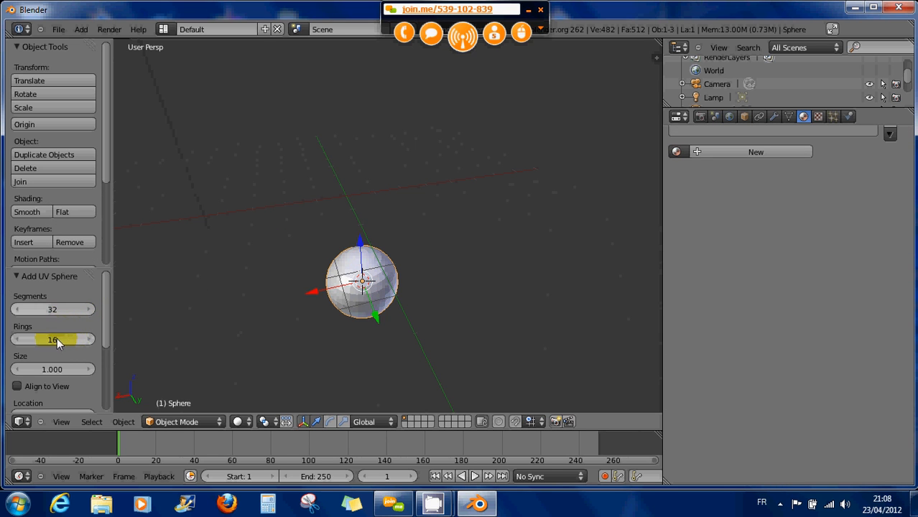
- Set the new UV sphere's rings to 64 and its segments to 64
drag(57, 340, 87, 338)
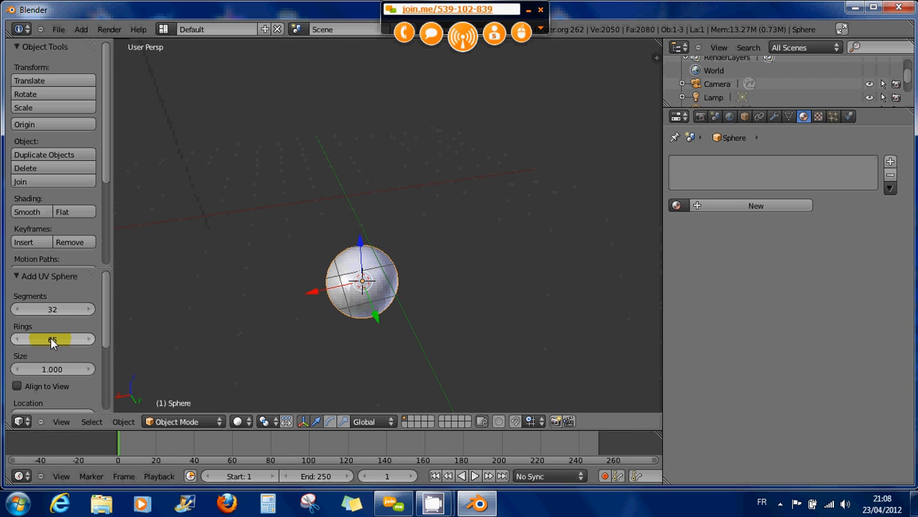
text(64)
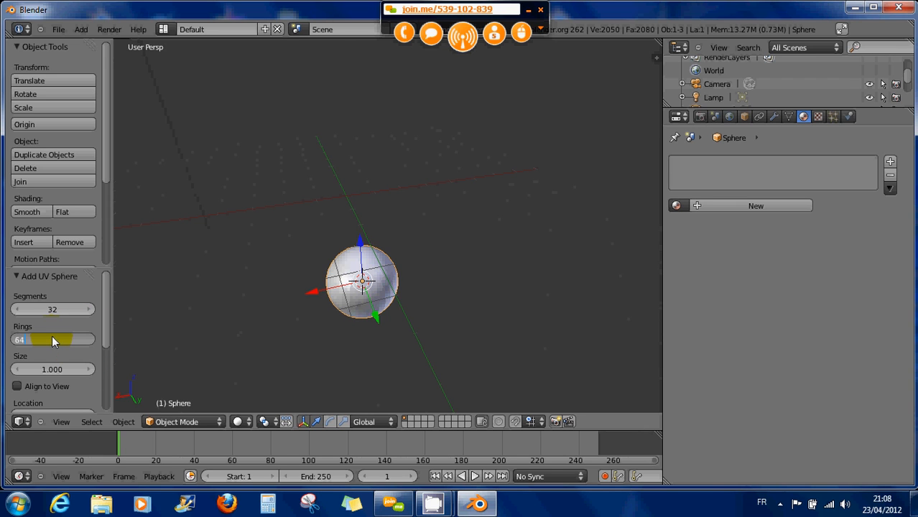
key(Return)
click(57, 309)
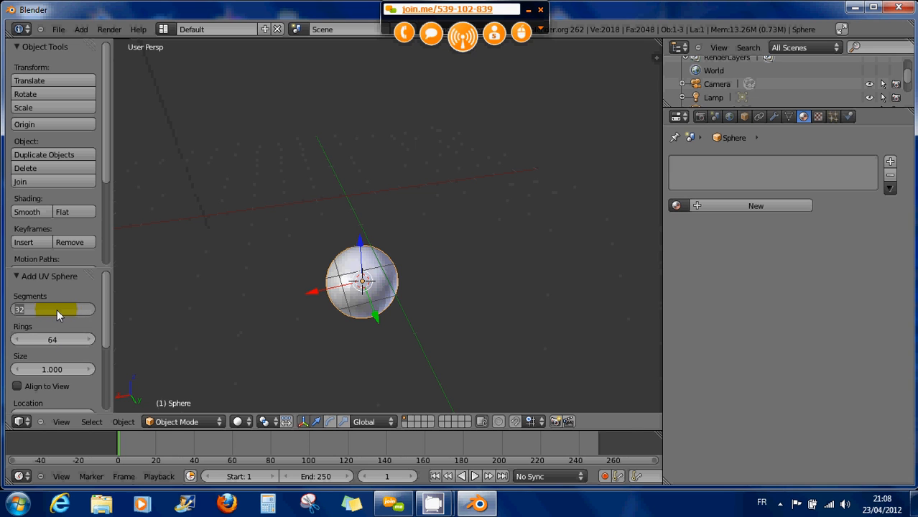
text(64)
key(Return)
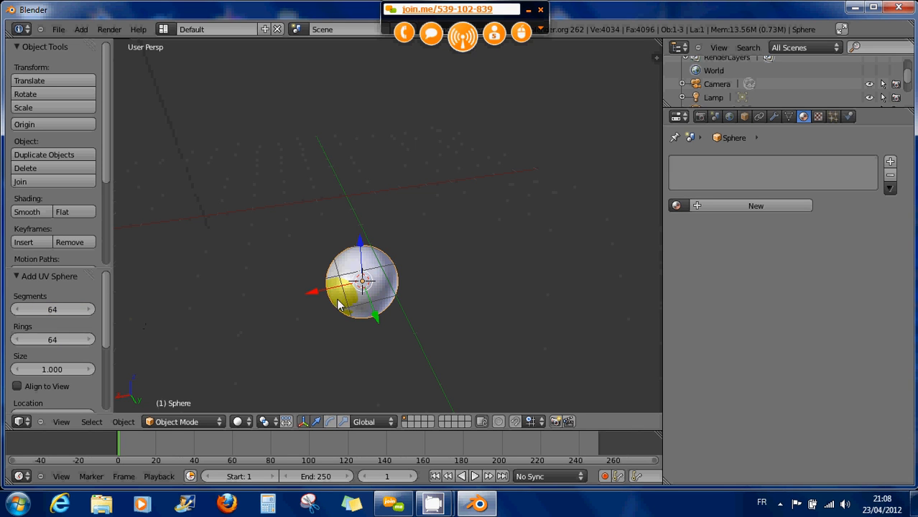
- Move the sphere up about 2.875 units along the Z axis
drag(362, 247, 360, 153)
middle_drag(375, 228, 435, 197)
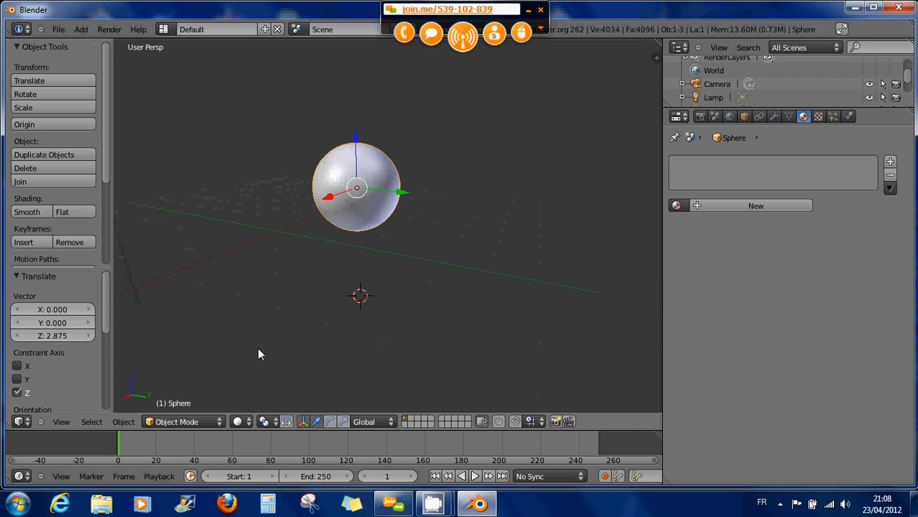
- Snap the 3D cursor to the scene centre and snap the sphere to the cursor
key(shift+s)
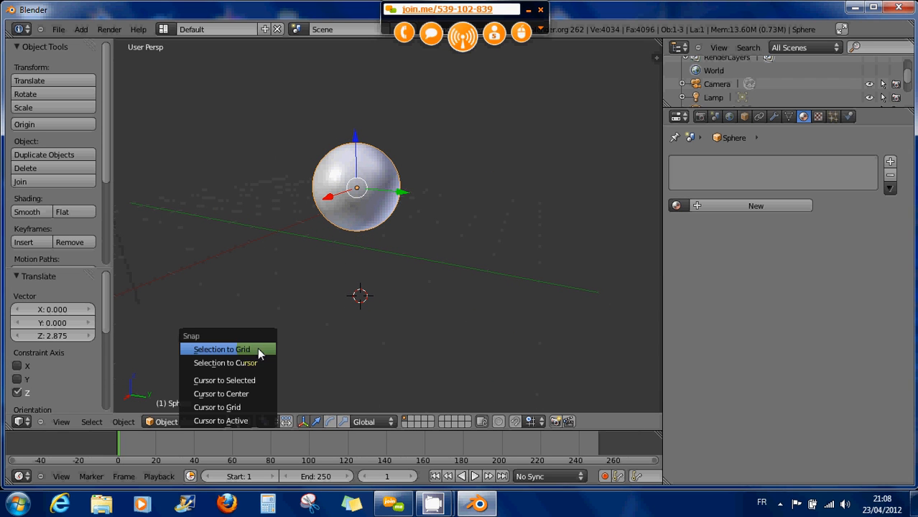
click(240, 394)
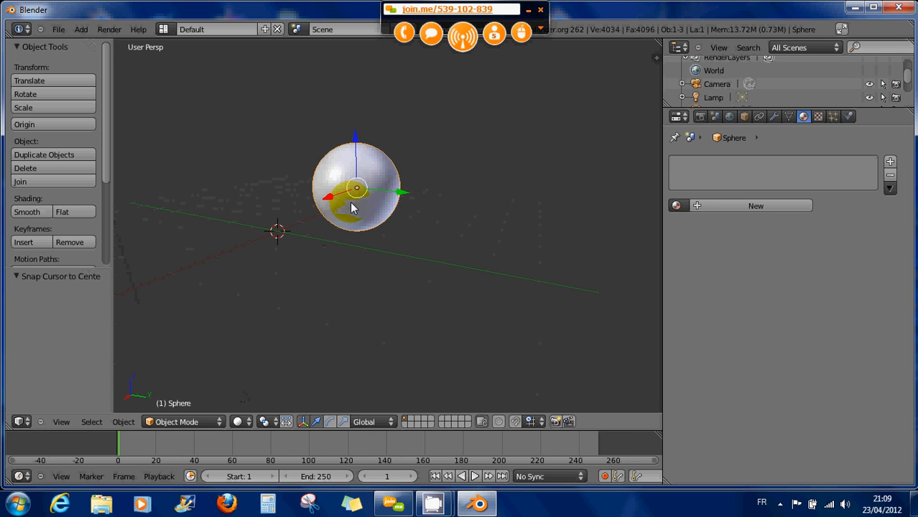
key(shift+s)
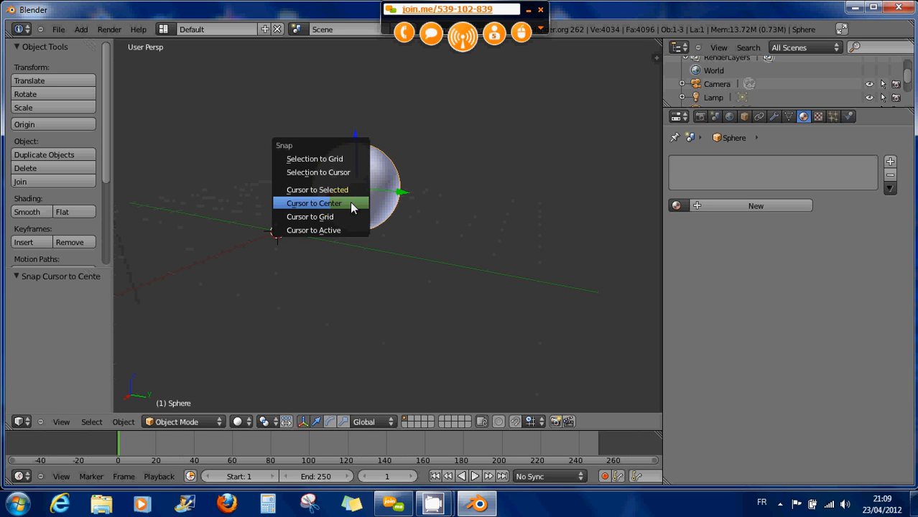
click(335, 170)
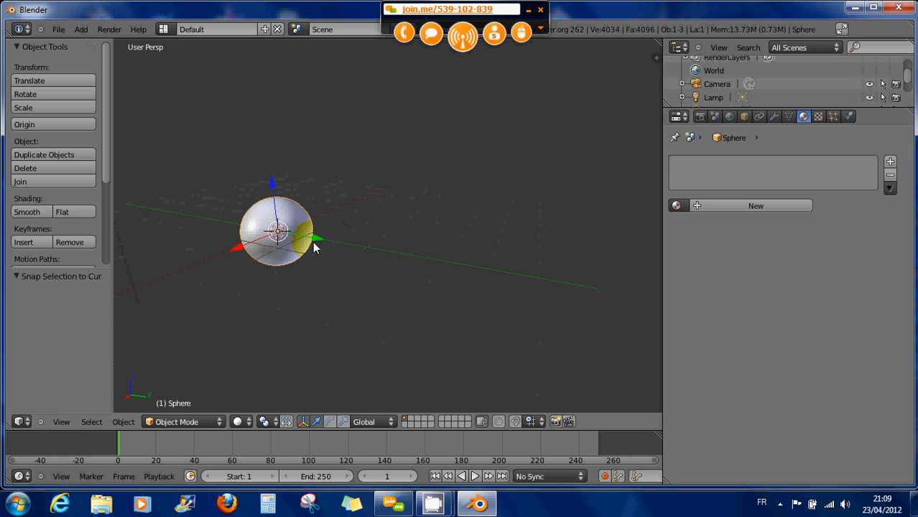
- Show the sphere from the front in orthographic projection
middle_drag(313, 245, 300, 265)
key(KP_1)
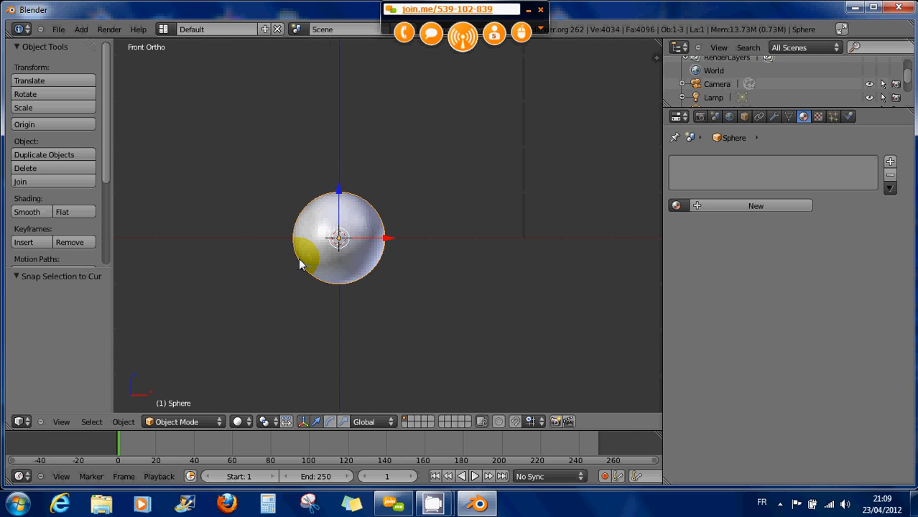
key(KP_5)
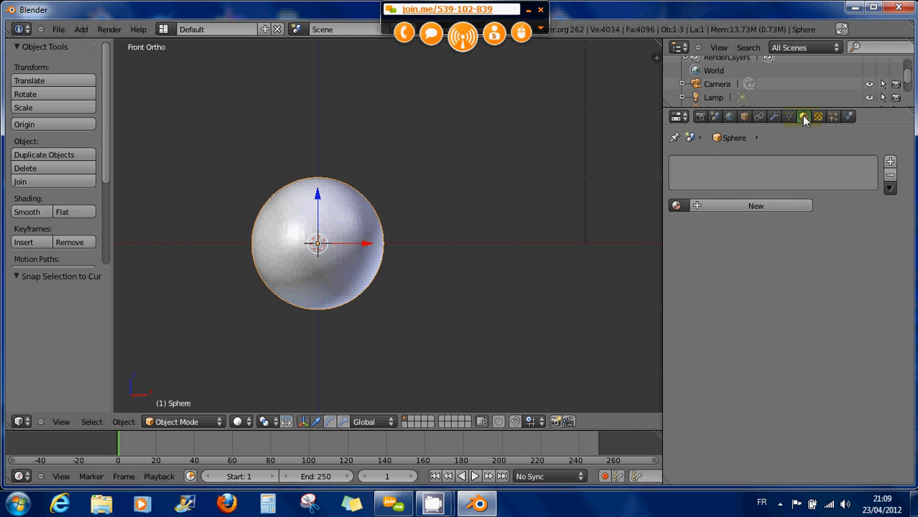
- Add a new material to the sphere and name it "base"
click(776, 164)
click(707, 206)
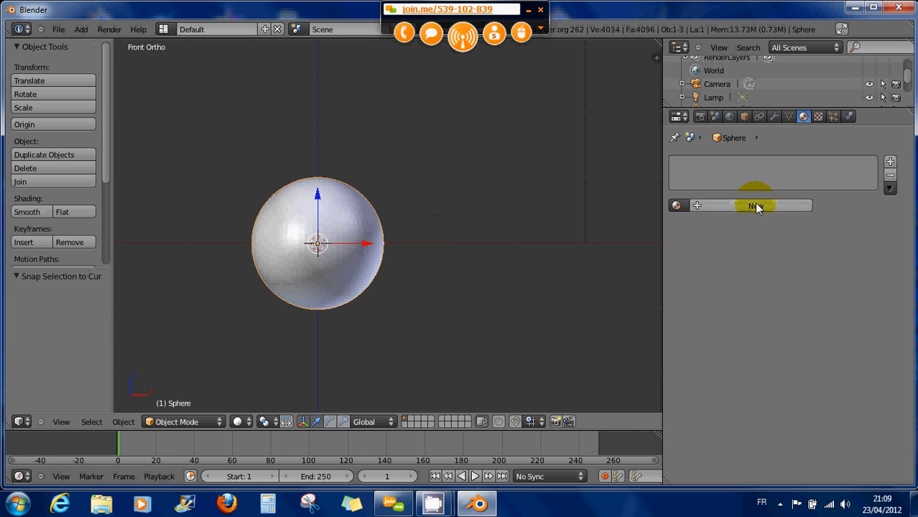
click(723, 210)
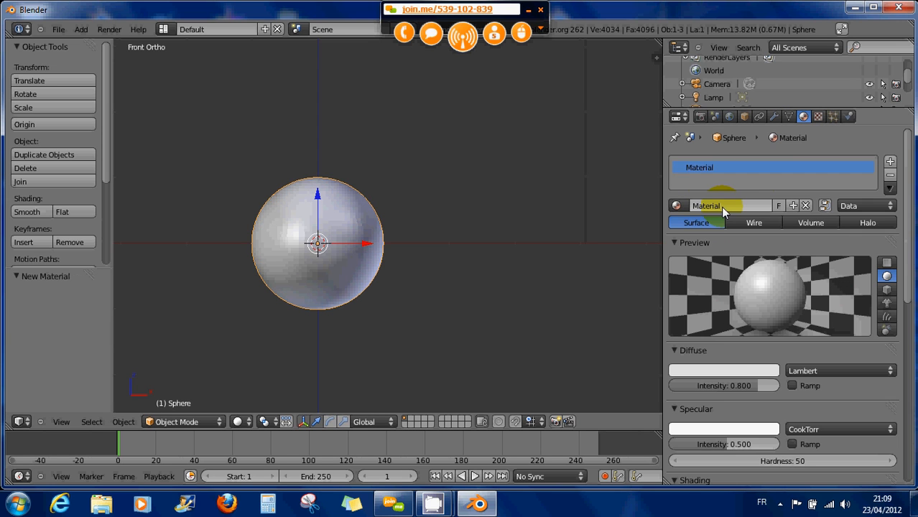
click(715, 205)
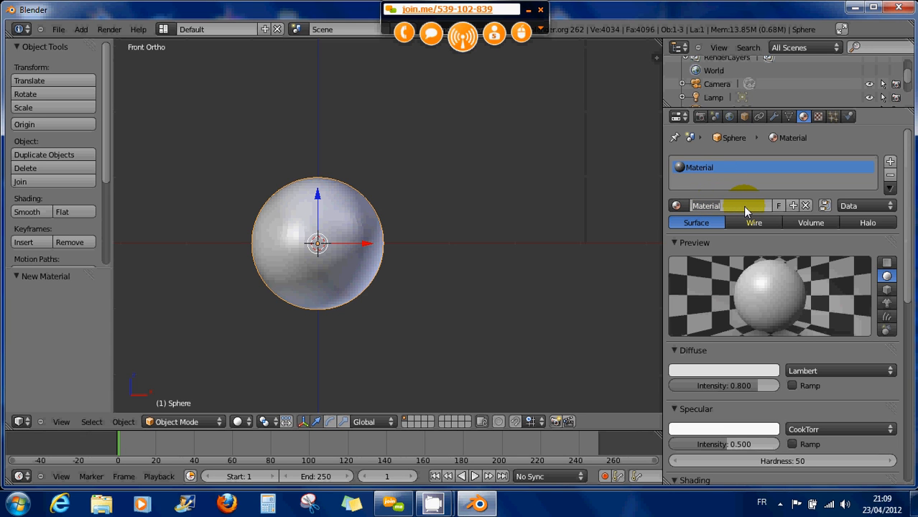
text(base)
key(Return)
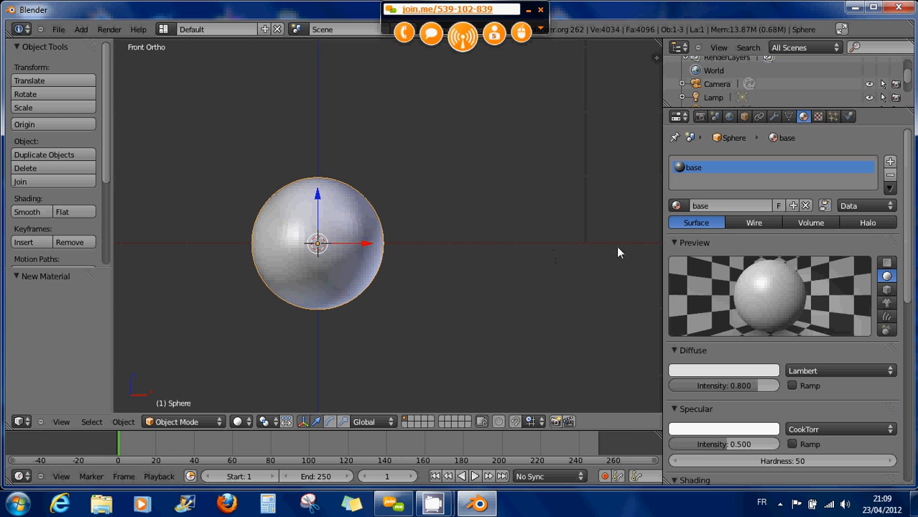
- Set the base material's diffuse intensity to about 0.713 and its diffuse colour to orange (R 1.000, G 0.150, B 0.000)
scroll(709, 314, down, 1)
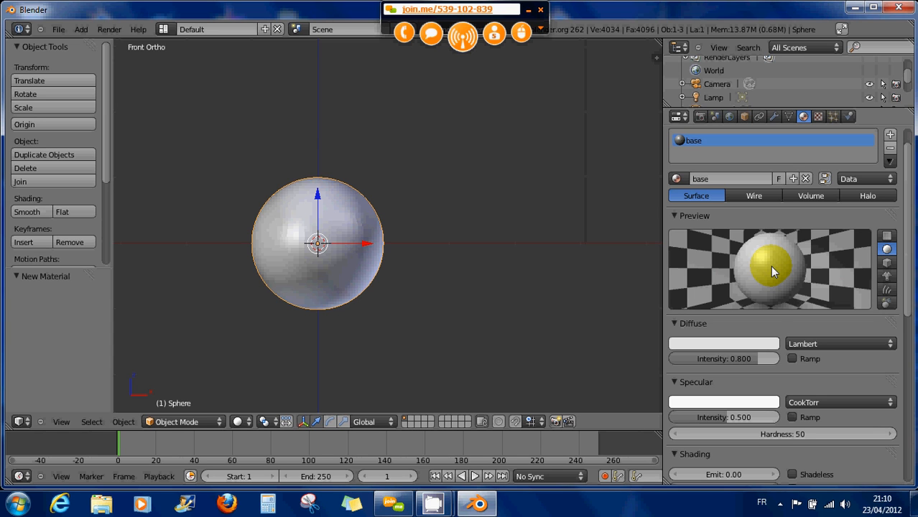
mouse_move(722, 359)
mouse_down()
mouse_move(764, 358)
mouse_move(646, 358)
mouse_move(767, 363)
mouse_move(772, 352)
mouse_move(732, 357)
mouse_move(749, 356)
mouse_up()
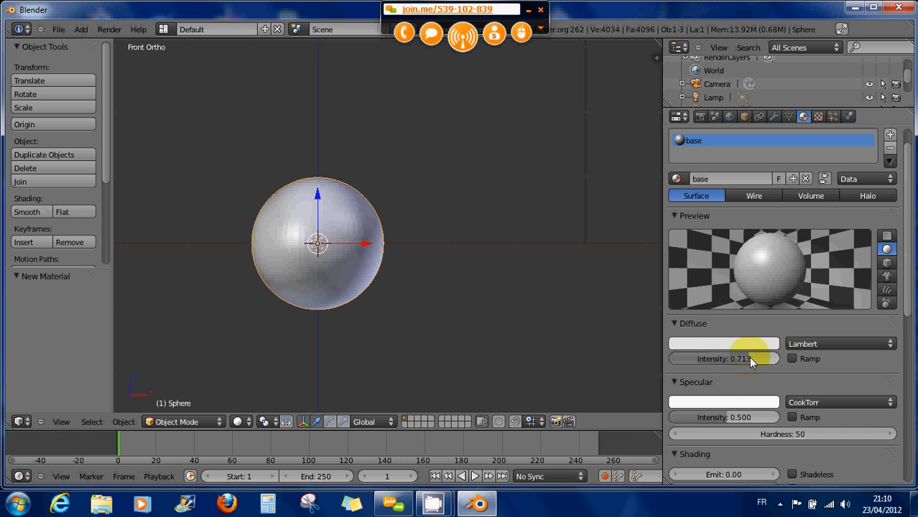
click(758, 345)
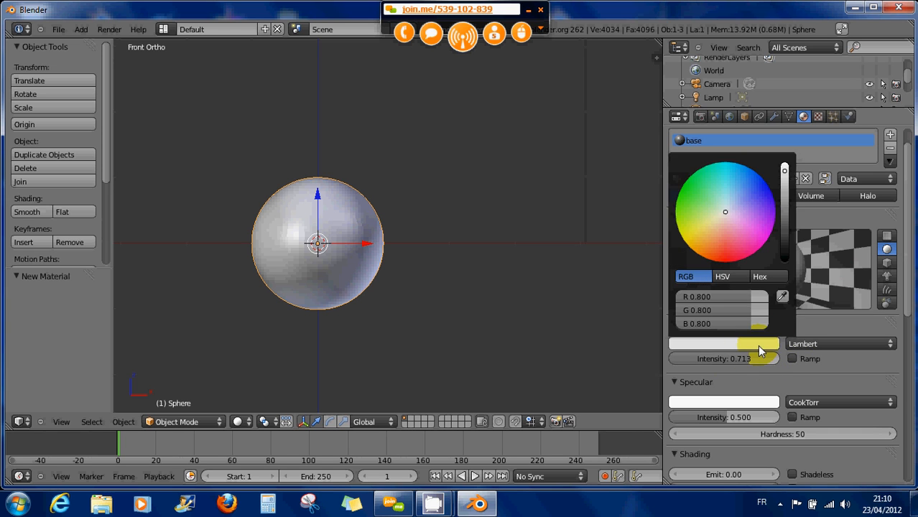
mouse_move(727, 210)
mouse_down()
mouse_move(723, 245)
mouse_move(706, 250)
mouse_move(727, 260)
mouse_up()
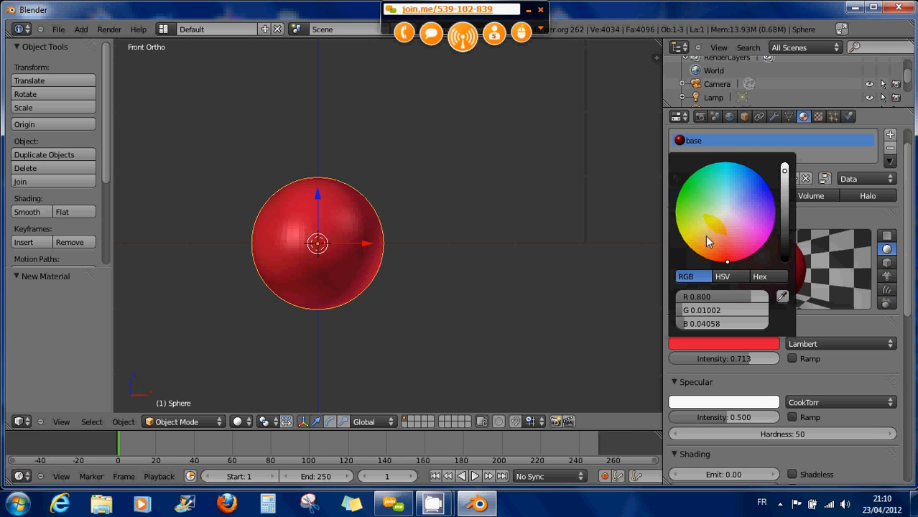
drag(725, 261, 720, 271)
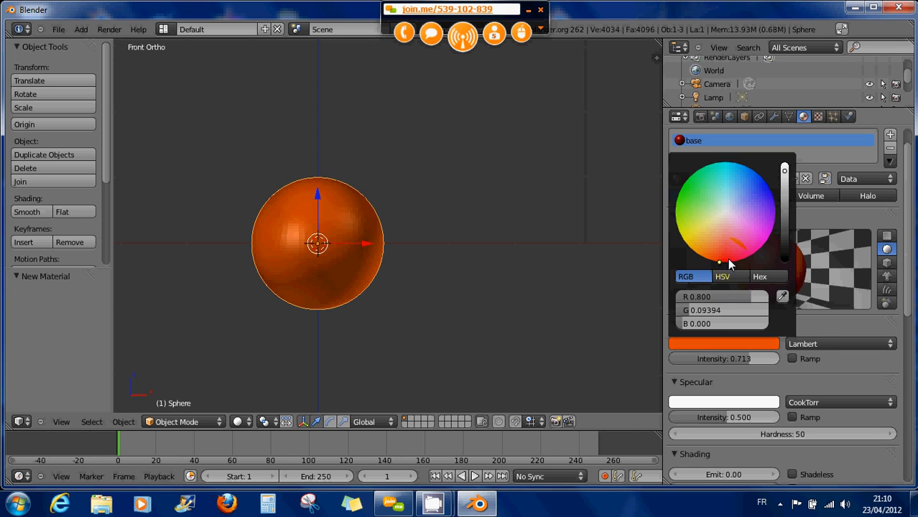
drag(788, 208, 783, 155)
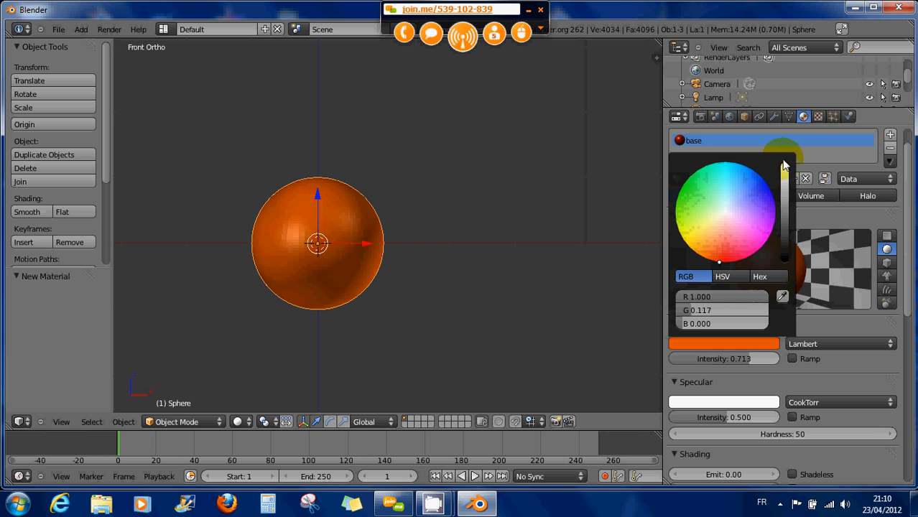
drag(720, 250, 719, 262)
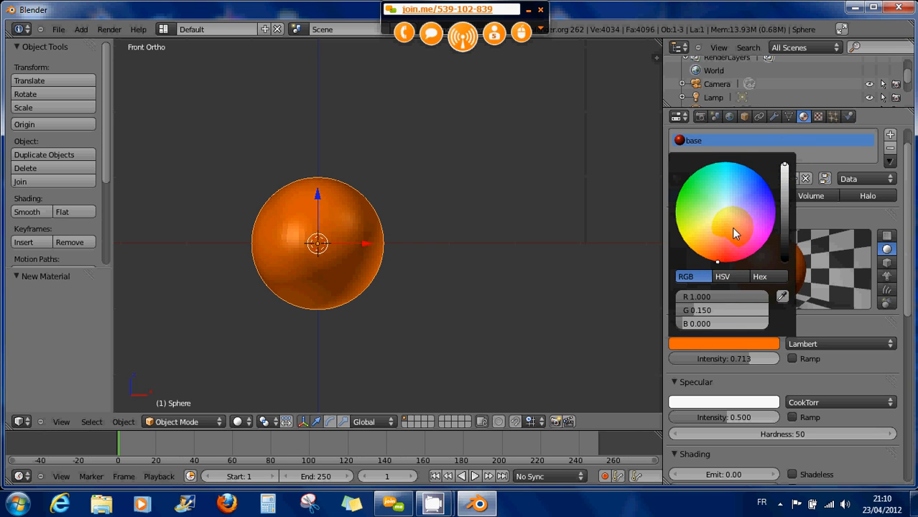
click(723, 277)
click(691, 277)
- Compare the Fresnel, Minnaert, Toon and Oren-Nayar diffuse shader models on the base material, and return it to Lambert
click(809, 343)
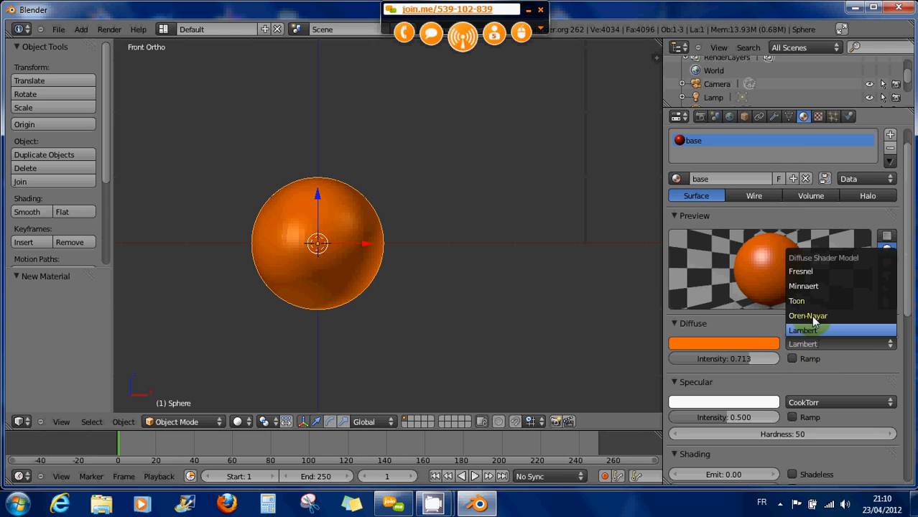
click(814, 270)
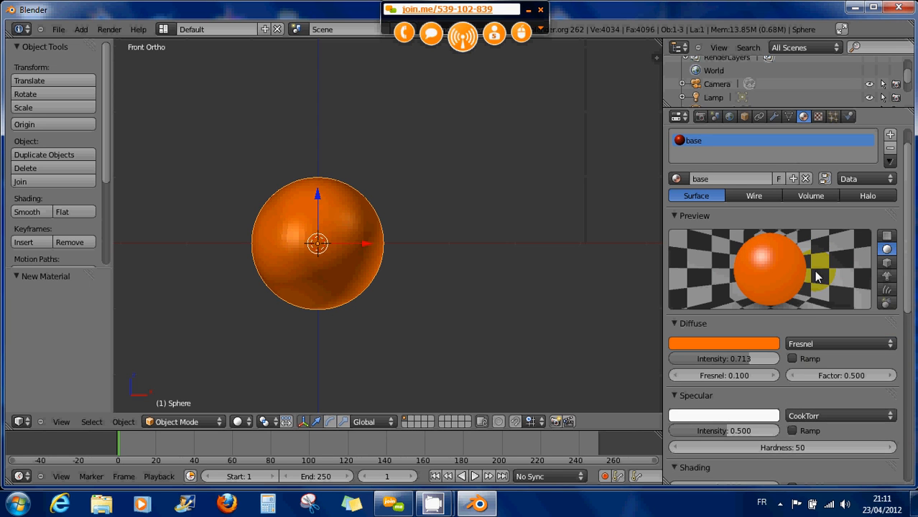
scroll(792, 277, up, 1)
scroll(791, 279, down, 1)
click(806, 343)
click(818, 344)
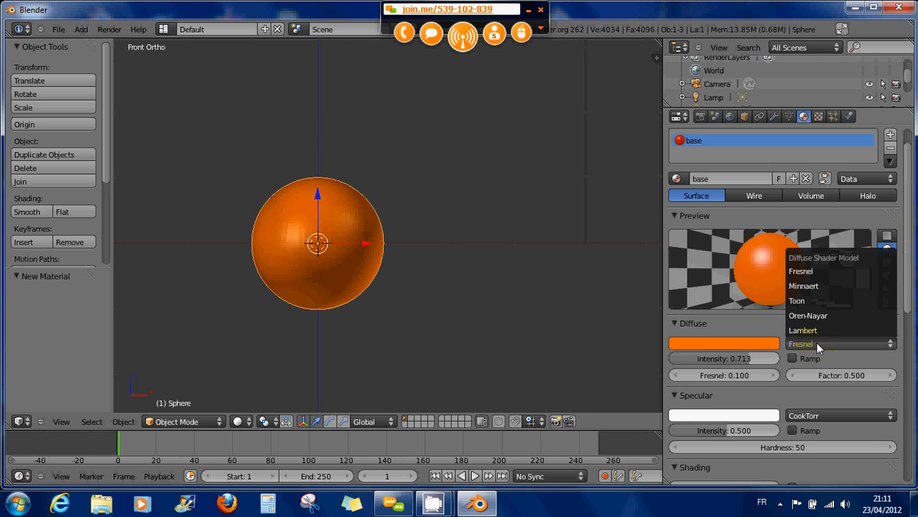
click(809, 288)
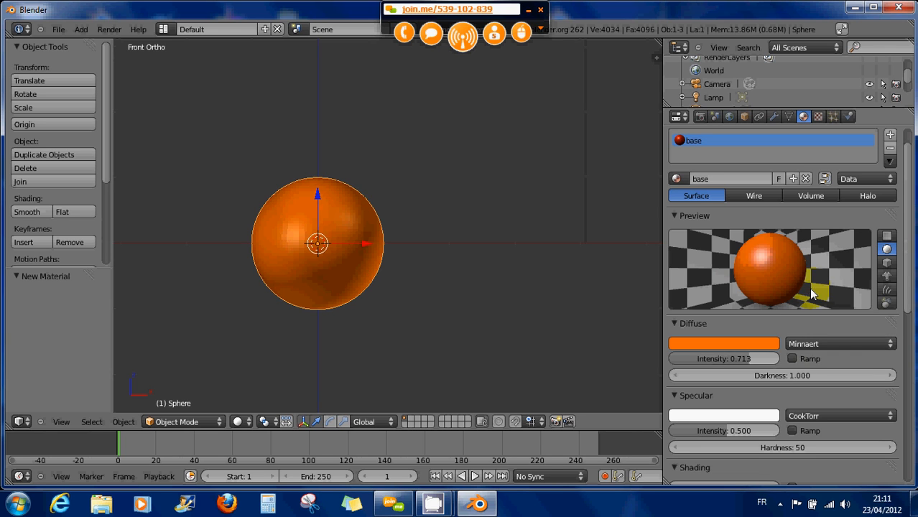
click(802, 344)
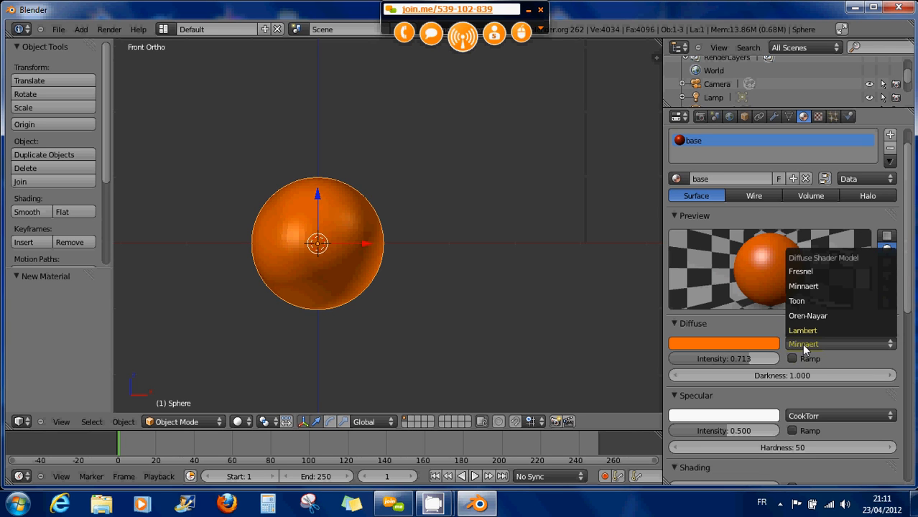
click(800, 302)
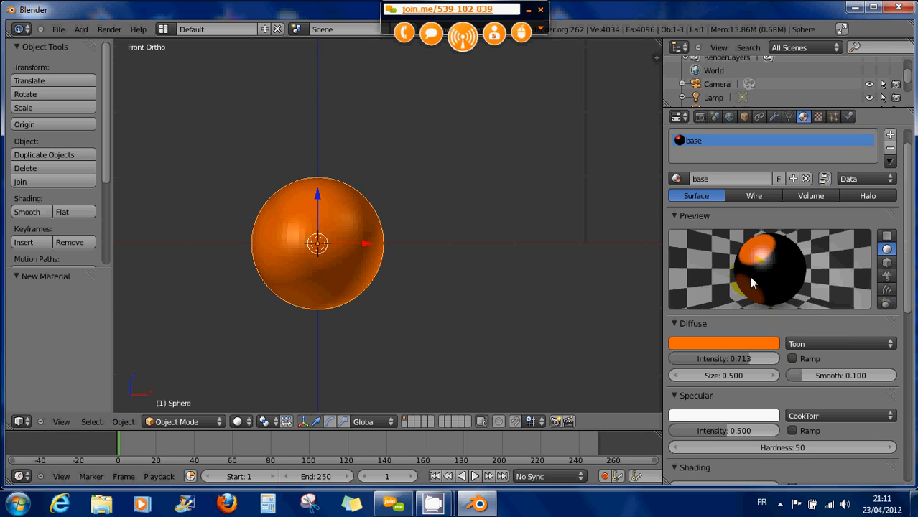
click(810, 344)
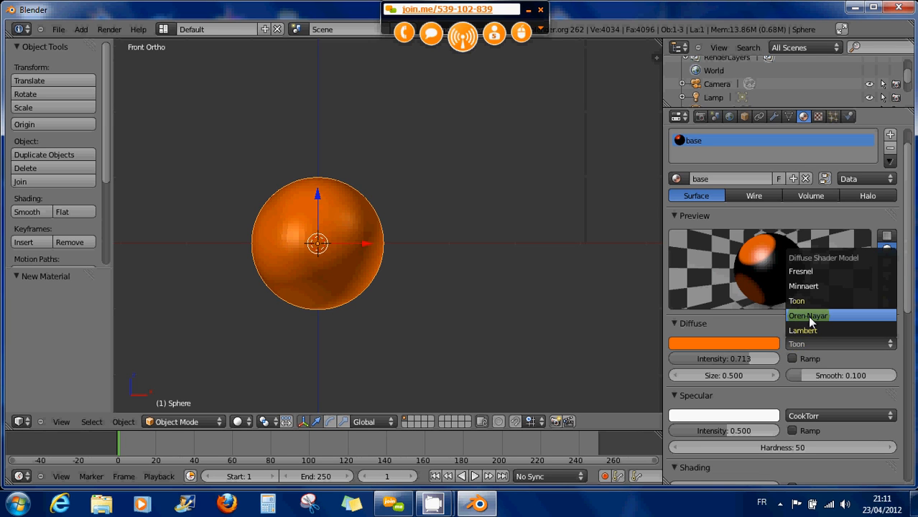
click(808, 316)
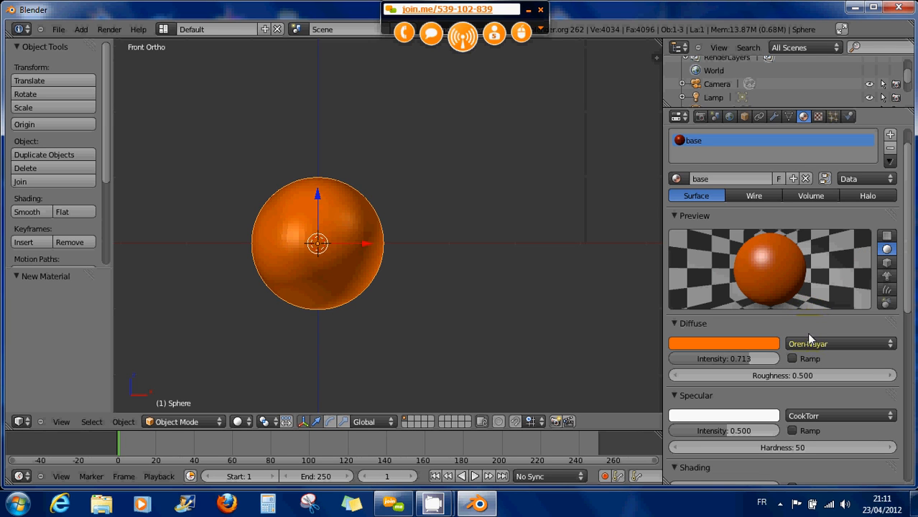
click(808, 342)
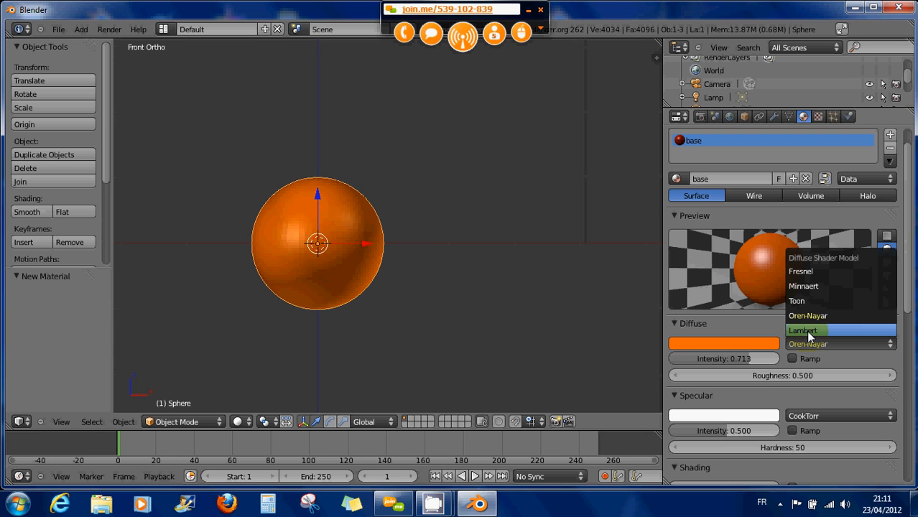
click(807, 332)
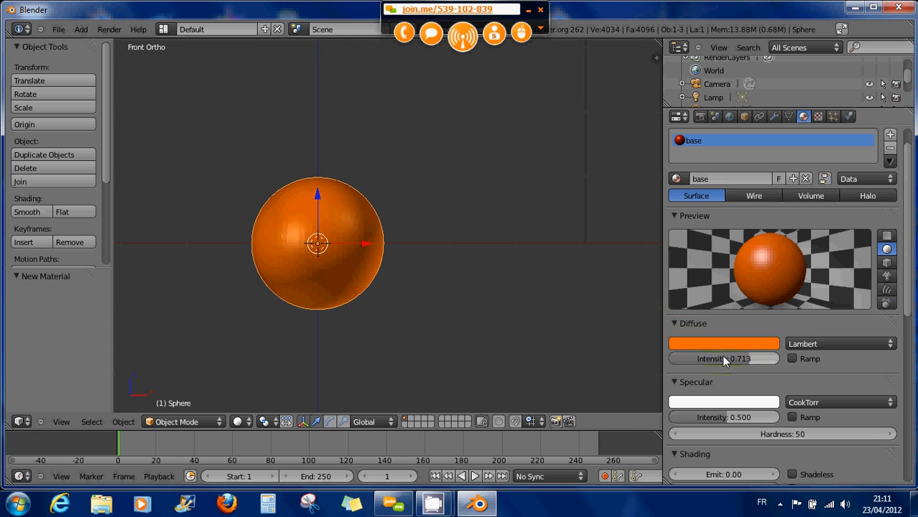
- Enable the diffuse colour ramp and make its end stop, at position 0.985, a saturated blue
click(792, 359)
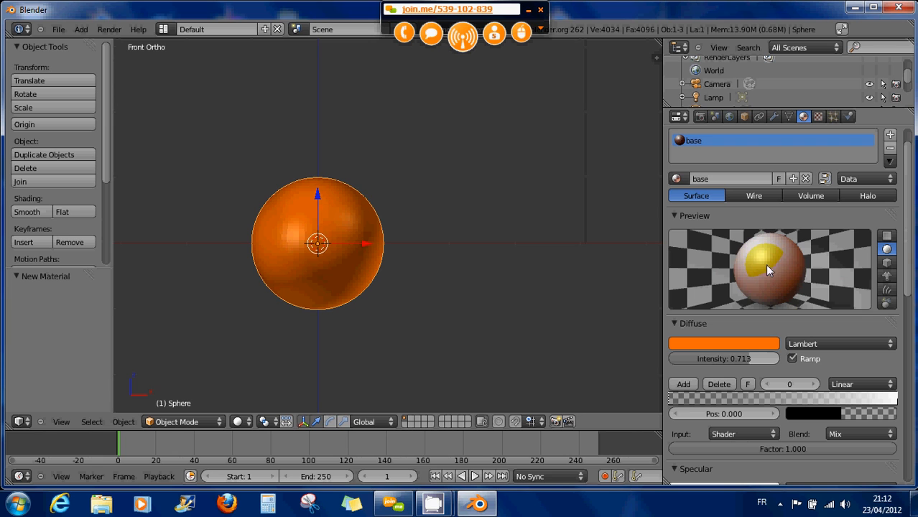
click(888, 397)
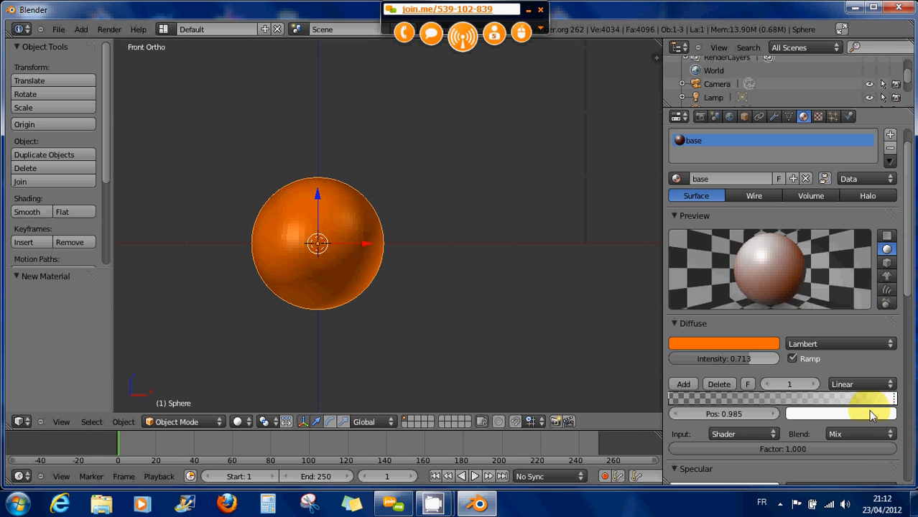
click(871, 414)
drag(840, 275, 878, 232)
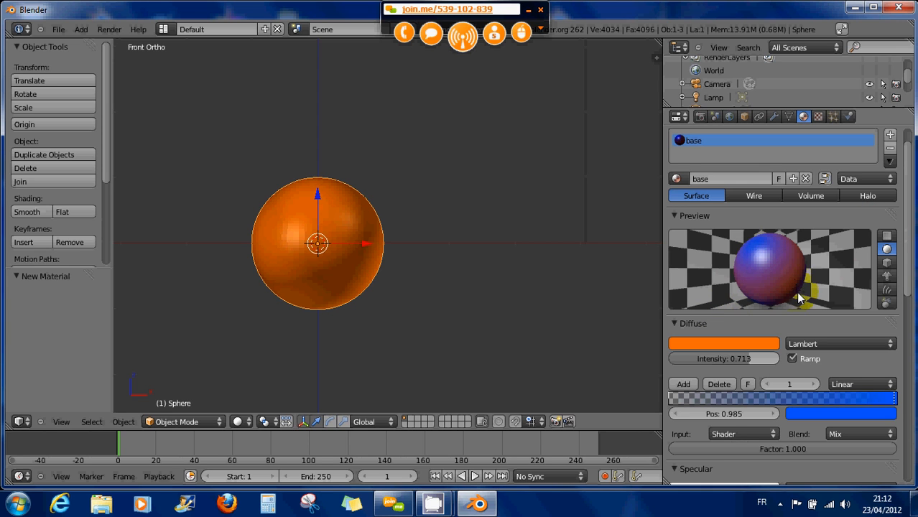
- Move the blue stop of the base material's diffuse ramp to position 0.394
drag(891, 405, 759, 404)
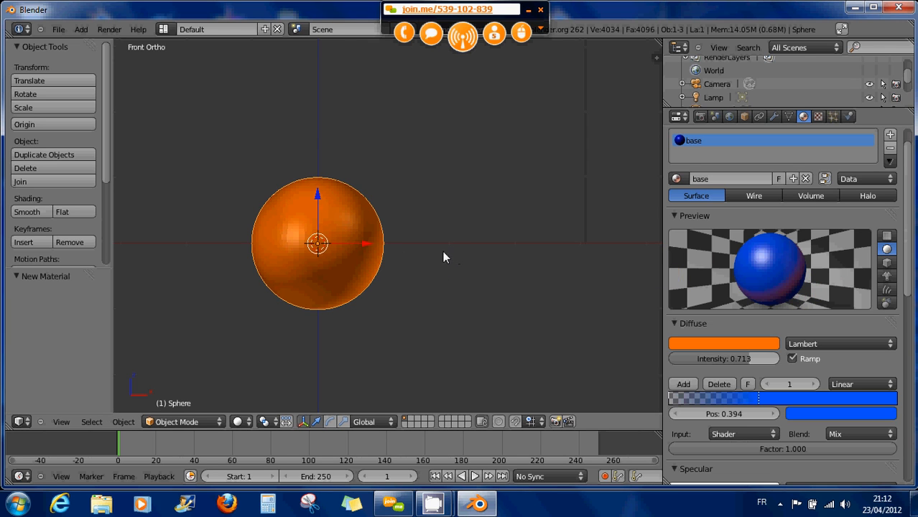
scroll(435, 249, down, 4)
scroll(427, 250, up, 1)
scroll(428, 250, up, 4)
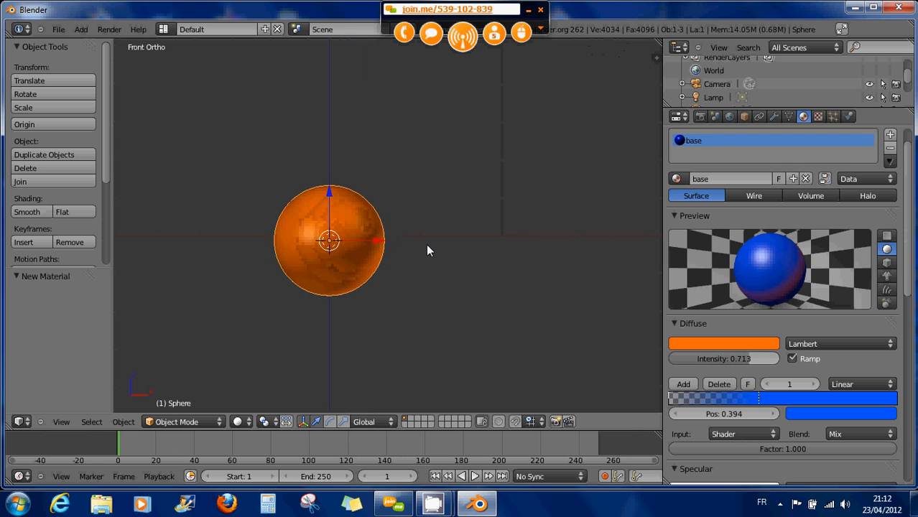
scroll(427, 250, down, 1)
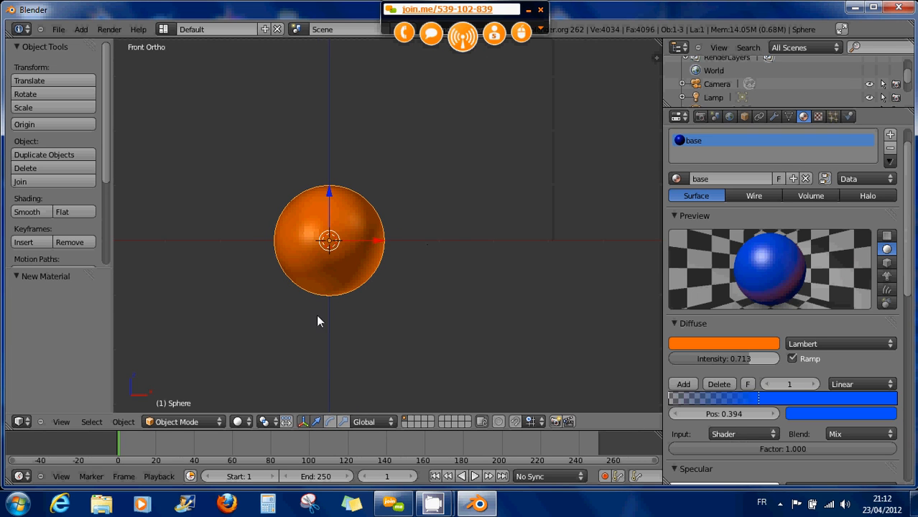
- Set the viewport shading to Texture and view the sphere in perspective from slightly above
click(238, 422)
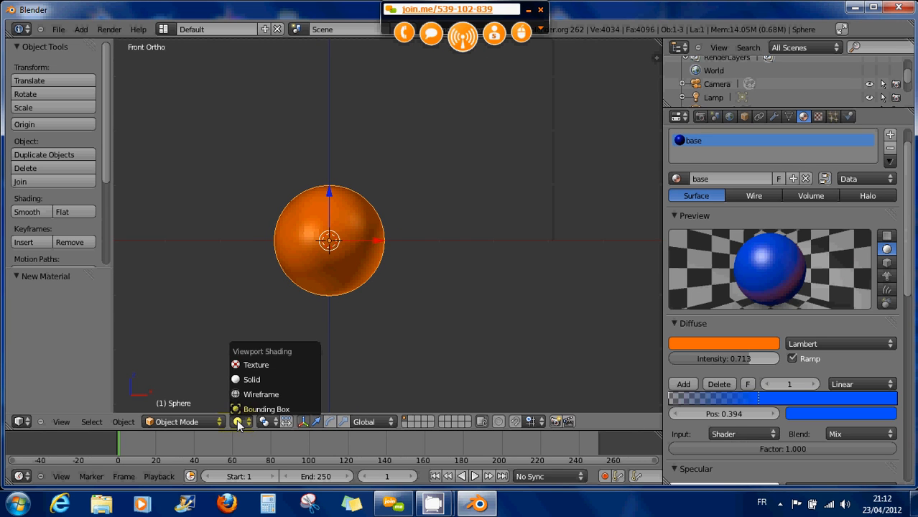
click(245, 367)
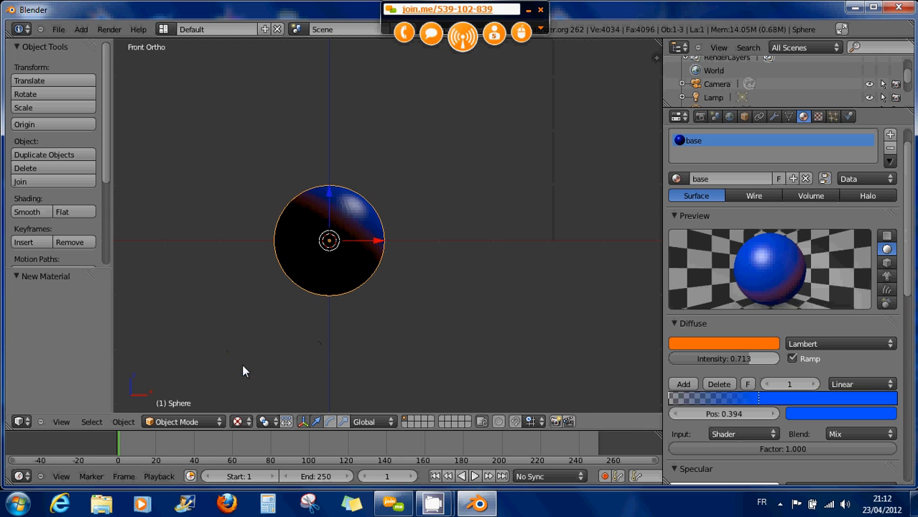
click(240, 422)
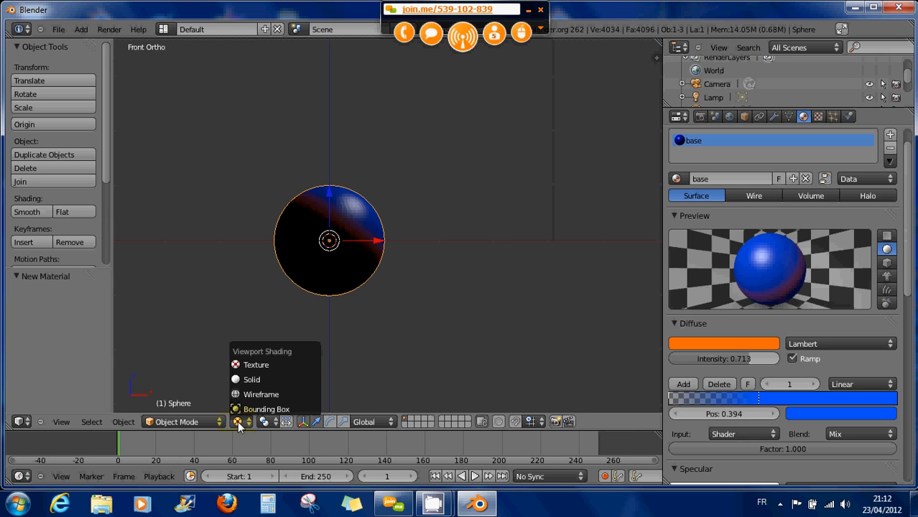
click(250, 368)
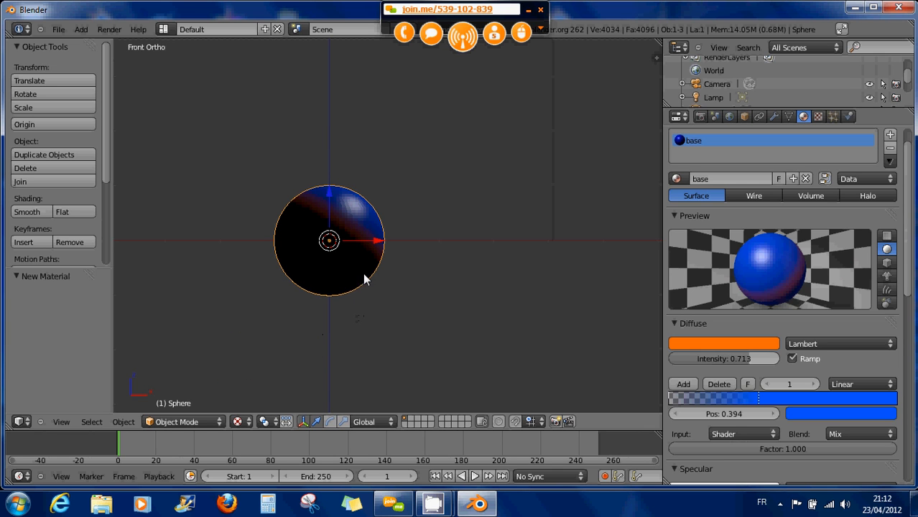
mouse_move(363, 274)
middle_down()
mouse_move(277, 283)
mouse_move(279, 300)
mouse_move(297, 264)
mouse_move(306, 281)
mouse_move(329, 267)
mouse_move(374, 266)
mouse_move(311, 272)
middle_up()
scroll(341, 286, down, 4)
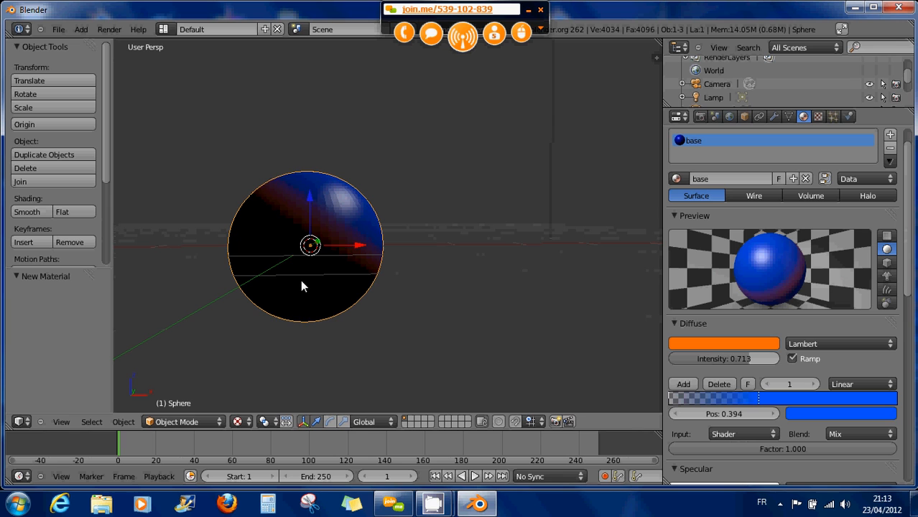
- Compare the sphere in Solid viewport shading with Texture shading, and end on Texture
click(238, 423)
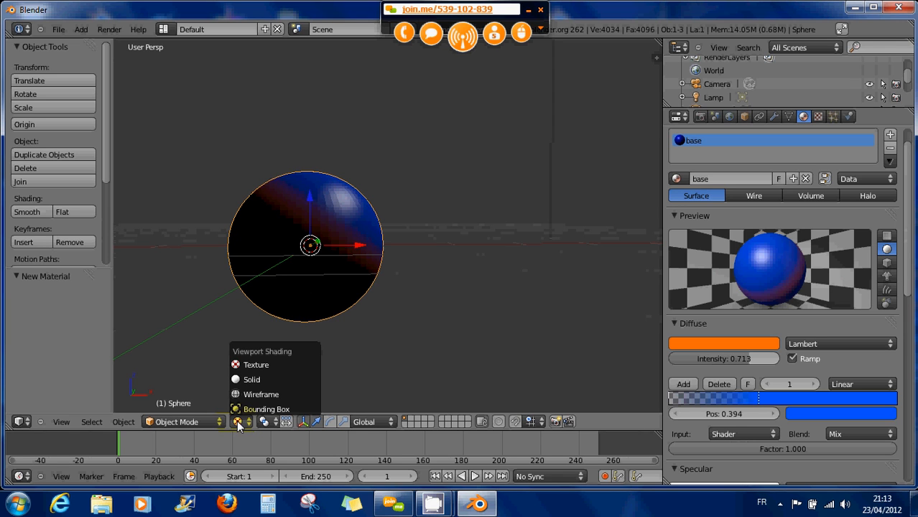
click(237, 422)
click(237, 422)
click(250, 380)
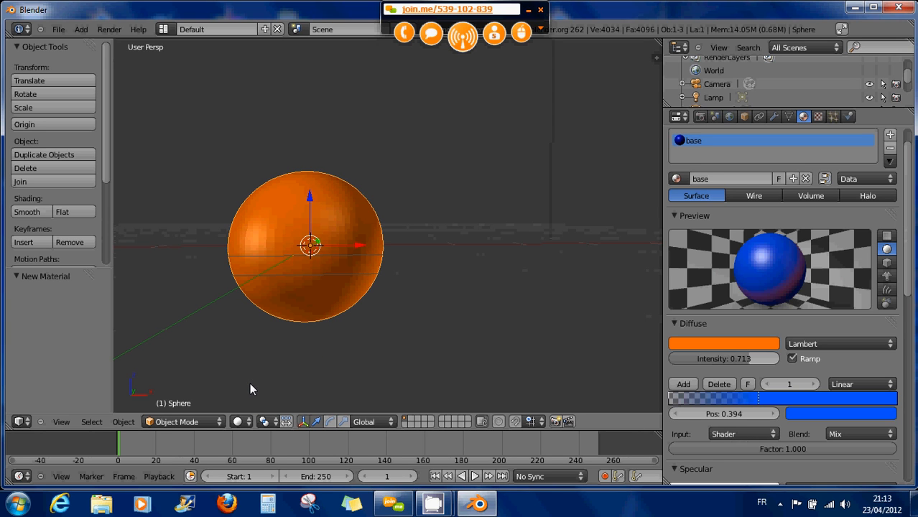
click(238, 423)
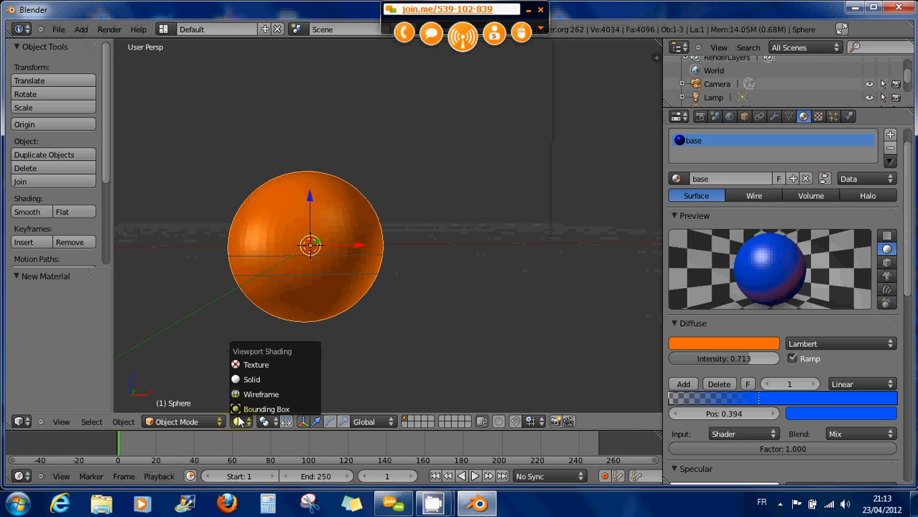
click(251, 367)
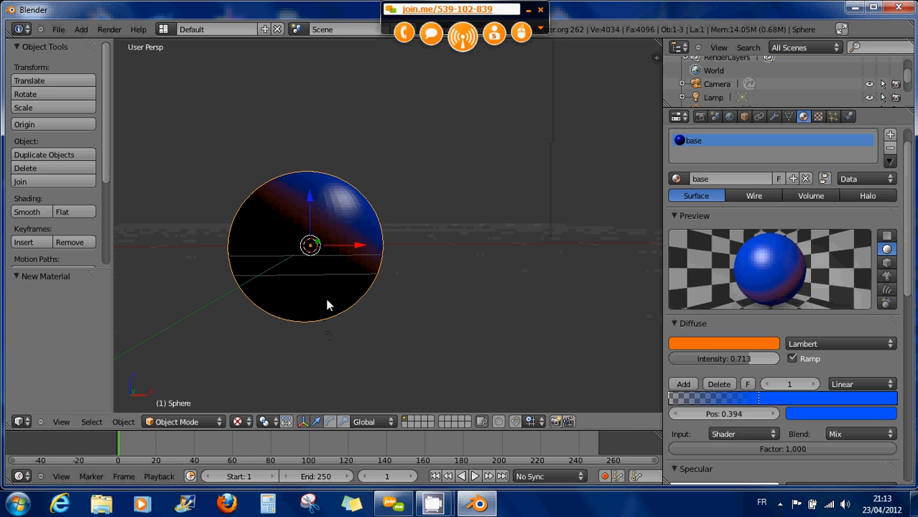
- Select the lamp above the sphere, try the Area type on it, and make it a Hemi lamp
scroll(430, 271, down, 5)
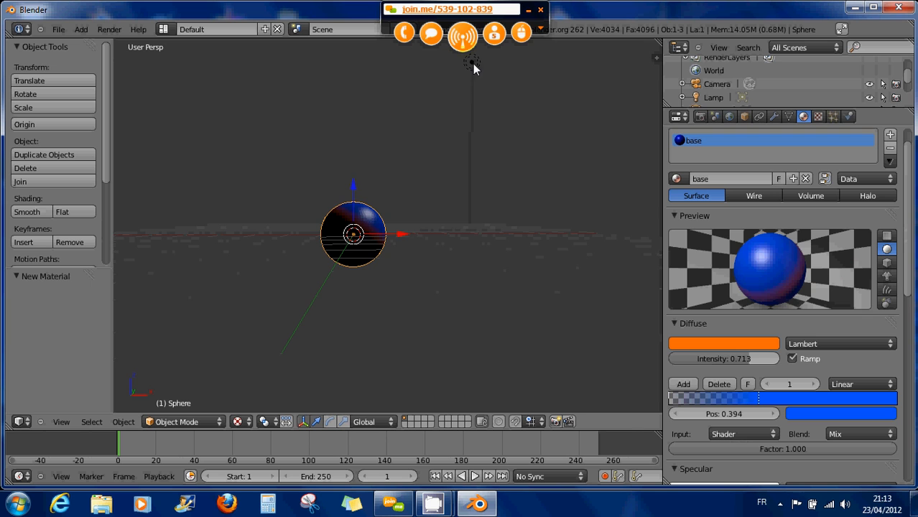
scroll(401, 228, up, 3)
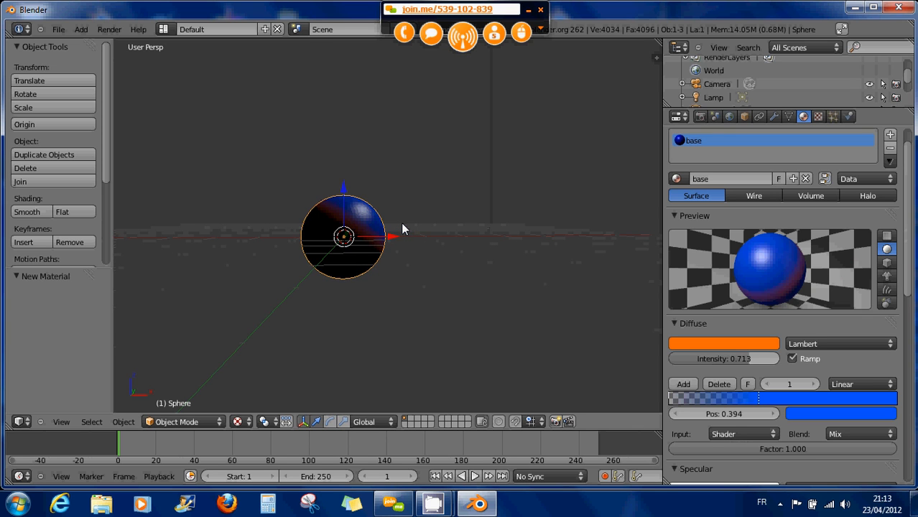
middle_drag(401, 229, 413, 255)
scroll(415, 253, down, 3)
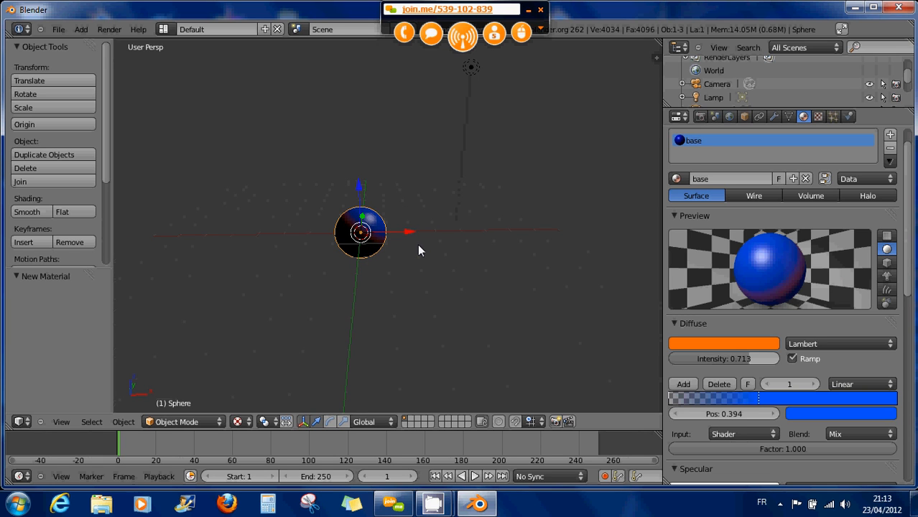
scroll(420, 250, up, 2)
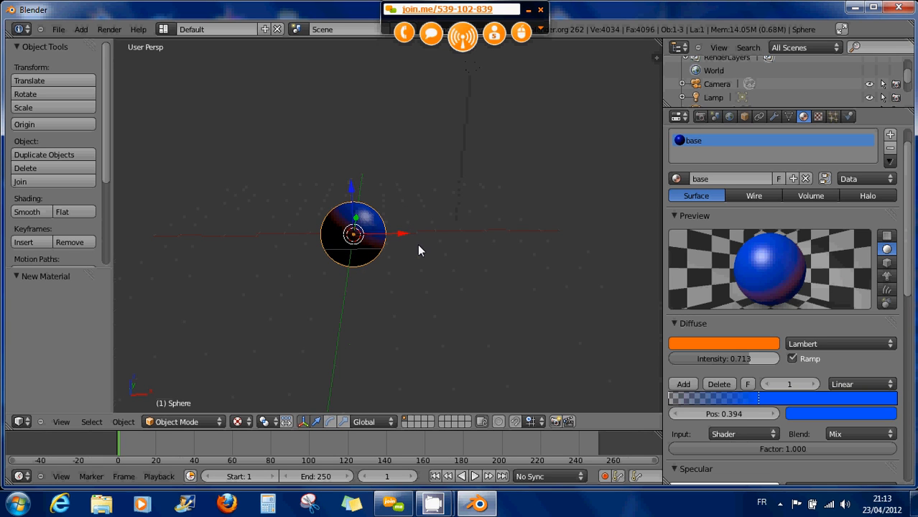
scroll(420, 250, down, 2)
right_click(469, 71)
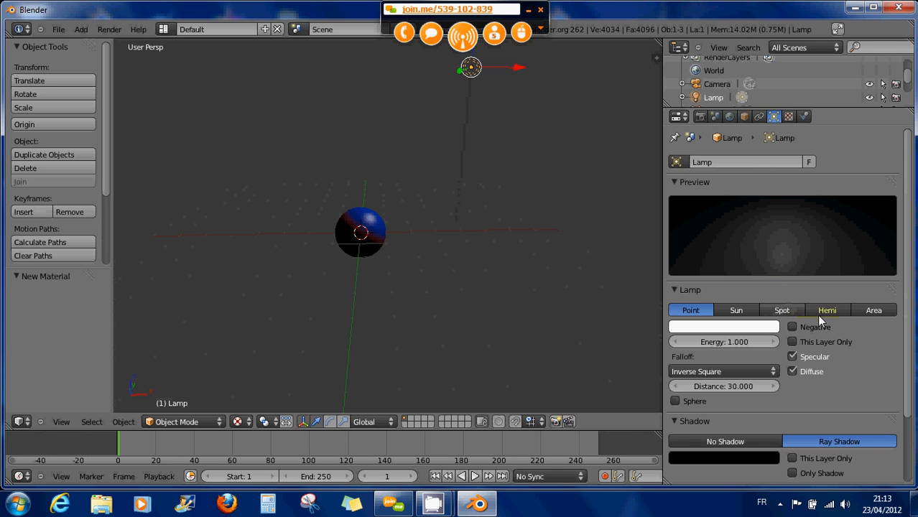
click(868, 310)
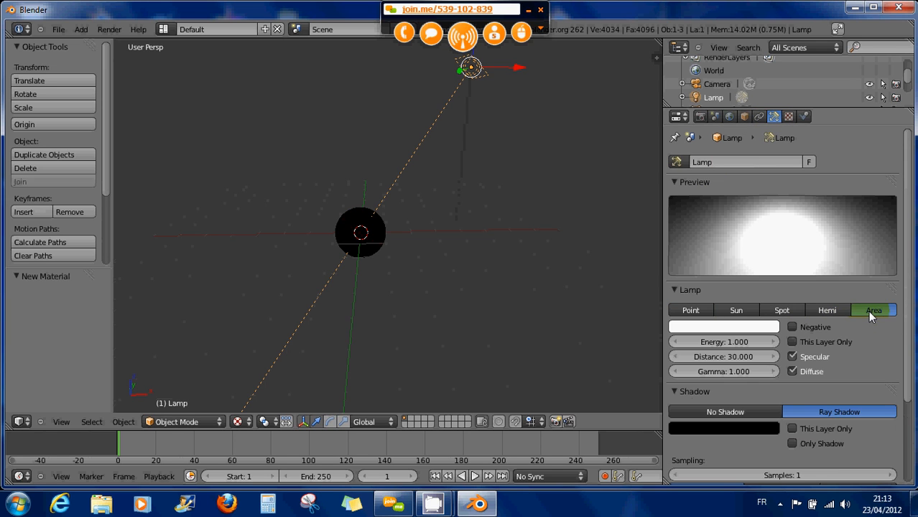
click(833, 309)
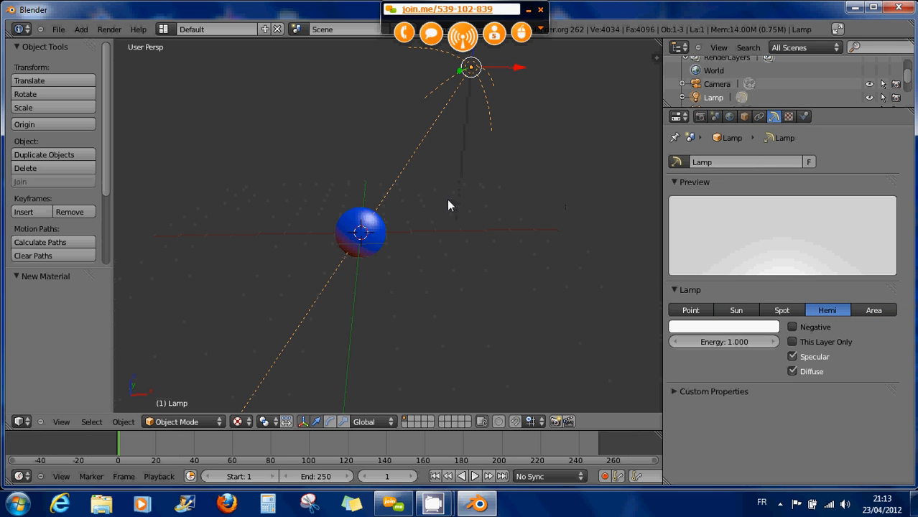
- Change the lamp to Sun, compare it with the Point type, and lower its energy to 0.490
scroll(444, 200, up, 5)
mouse_move(441, 187)
middle_down()
mouse_move(387, 148)
mouse_move(354, 162)
mouse_move(437, 178)
mouse_move(451, 192)
middle_up()
scroll(503, 215, down, 7)
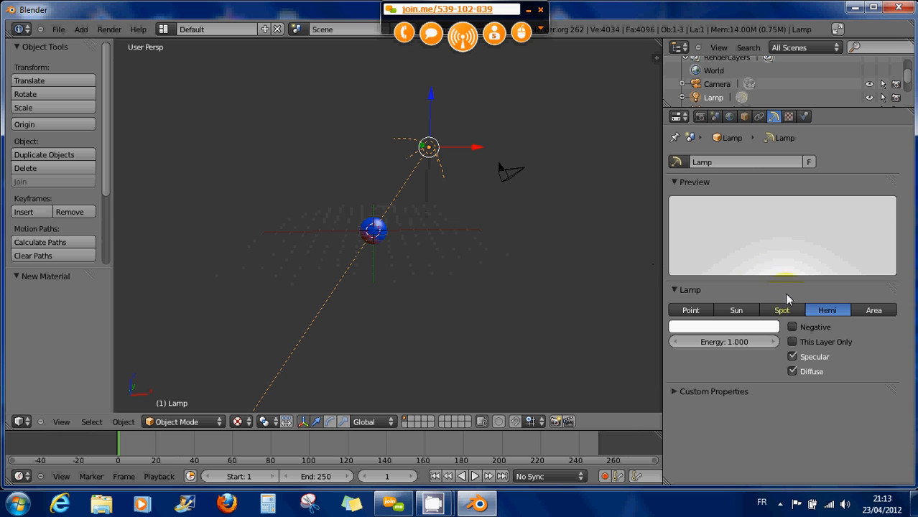
click(738, 311)
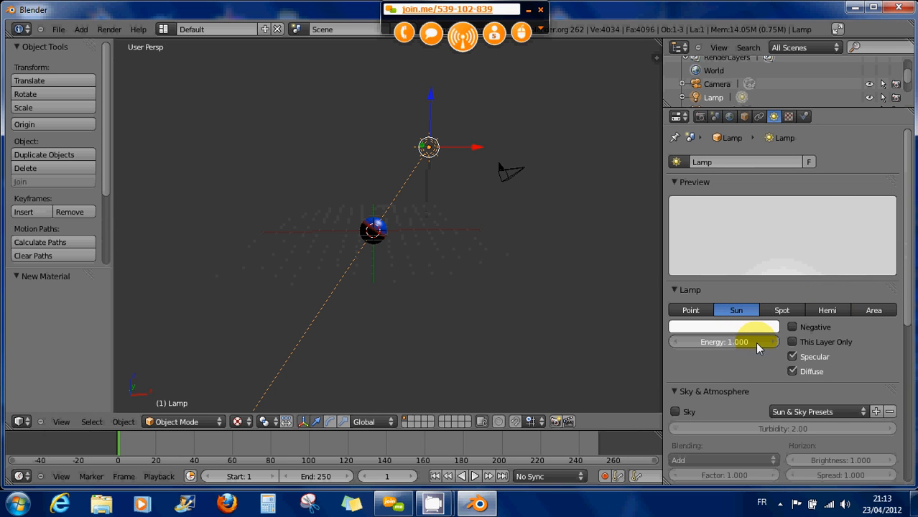
drag(755, 342, 775, 343)
drag(716, 346, 747, 345)
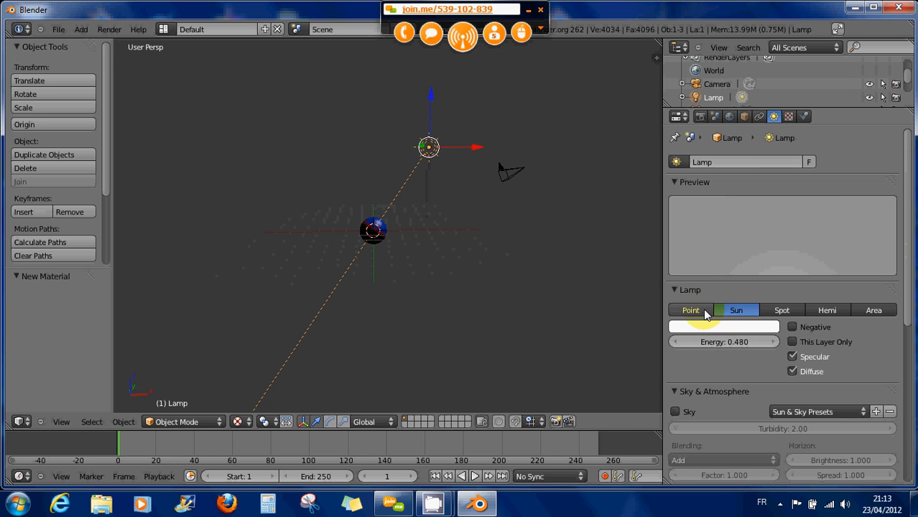
click(698, 311)
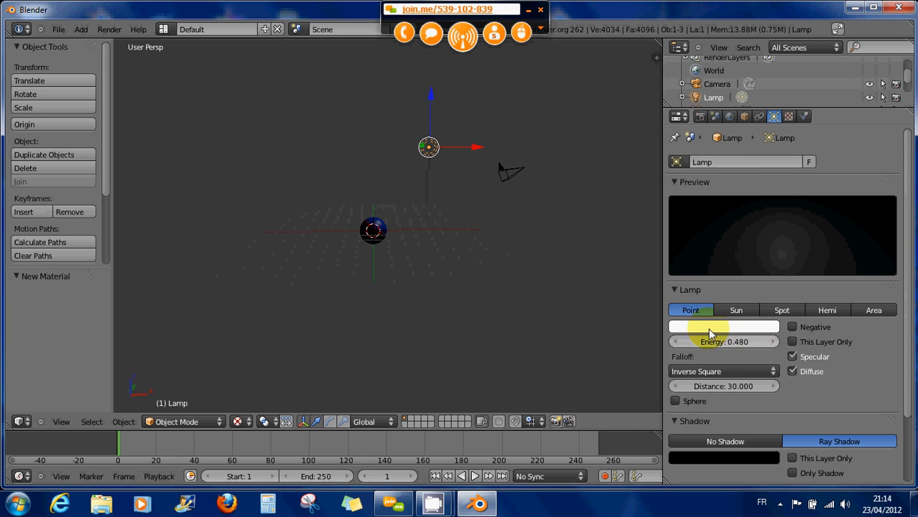
click(739, 313)
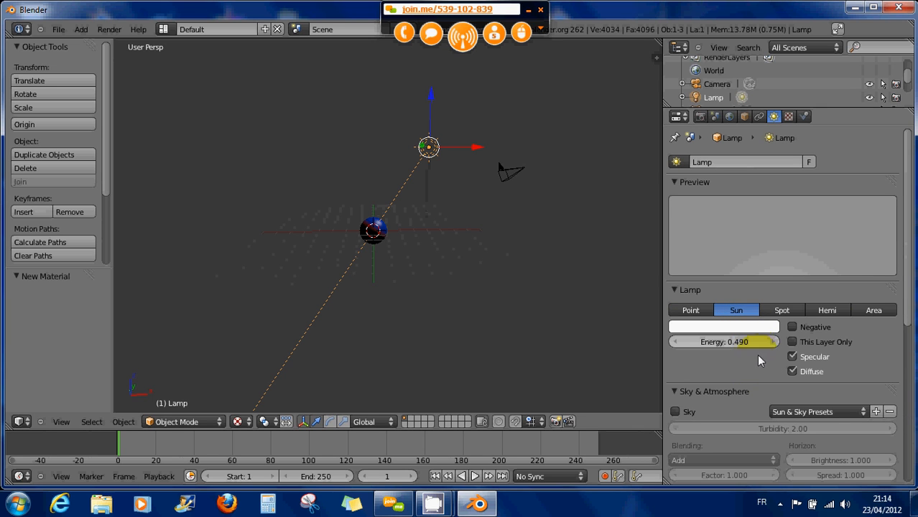
- Try the Spot lamp type with distances of 8.390 and 7.810, compare it with Hemi, and leave the lamp on Hemi
click(782, 310)
drag(759, 387, 205, 253)
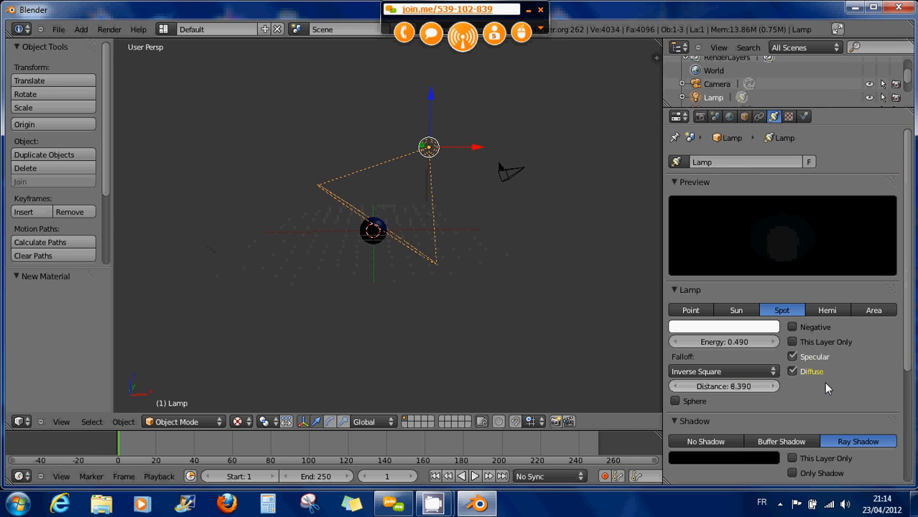
click(839, 309)
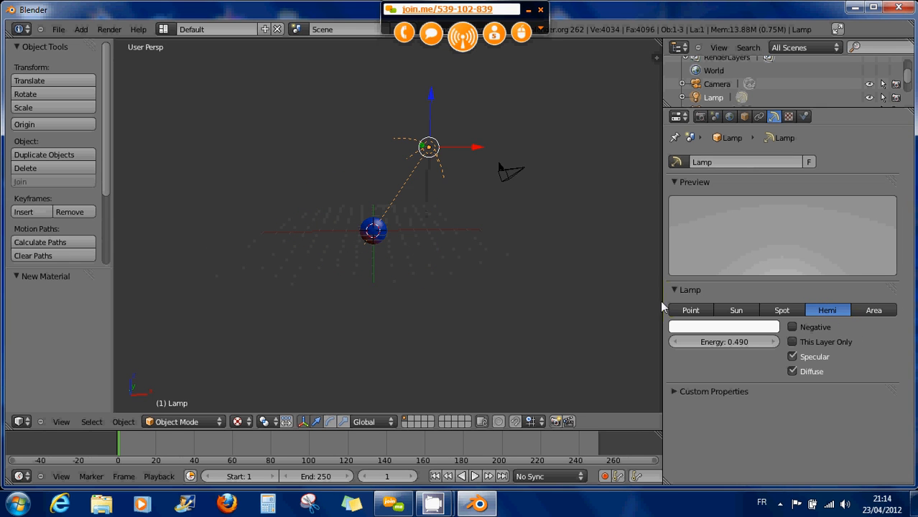
scroll(407, 245, up, 8)
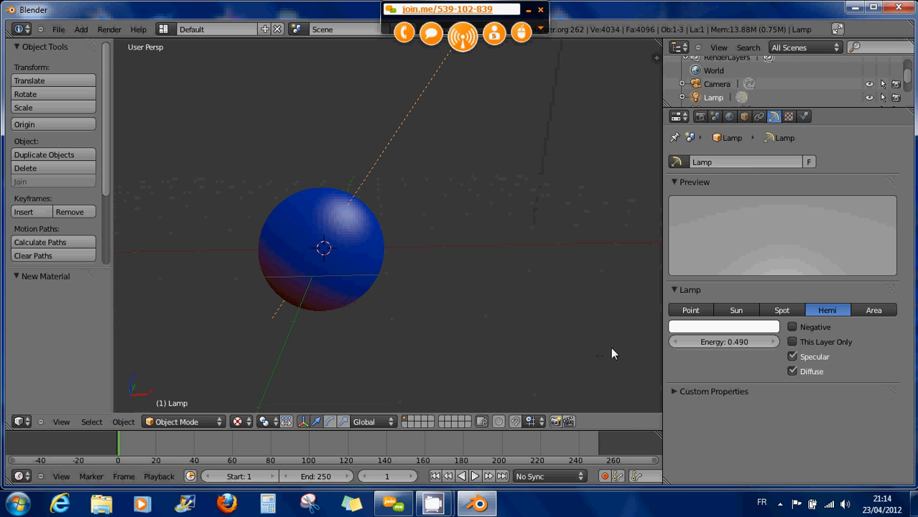
click(781, 310)
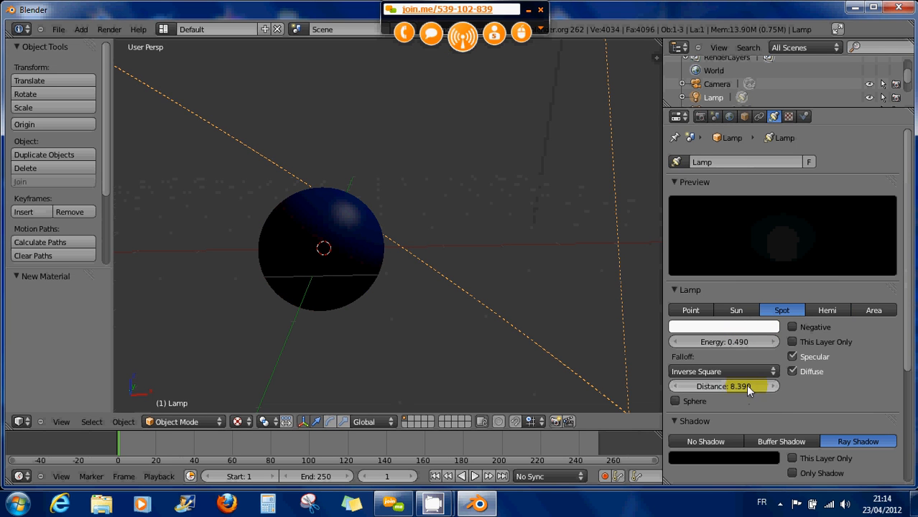
drag(747, 388, 703, 392)
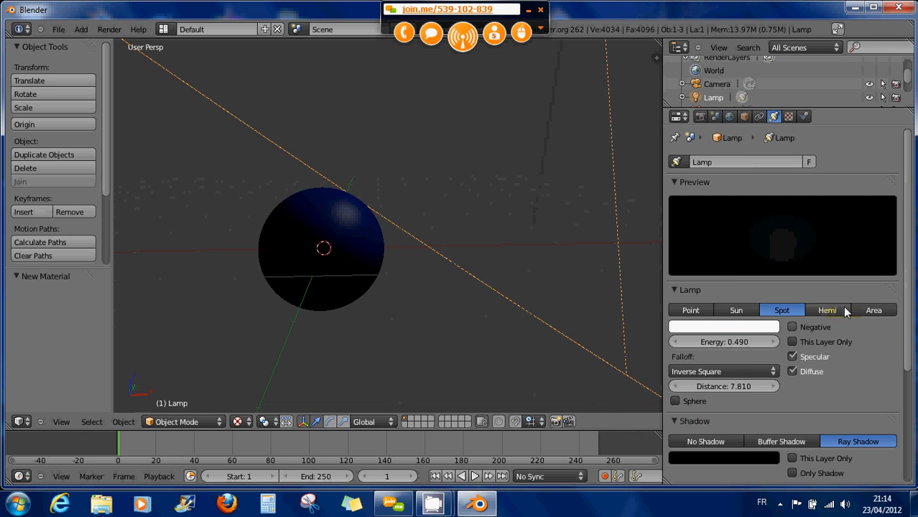
click(845, 311)
scroll(488, 271, down, 2)
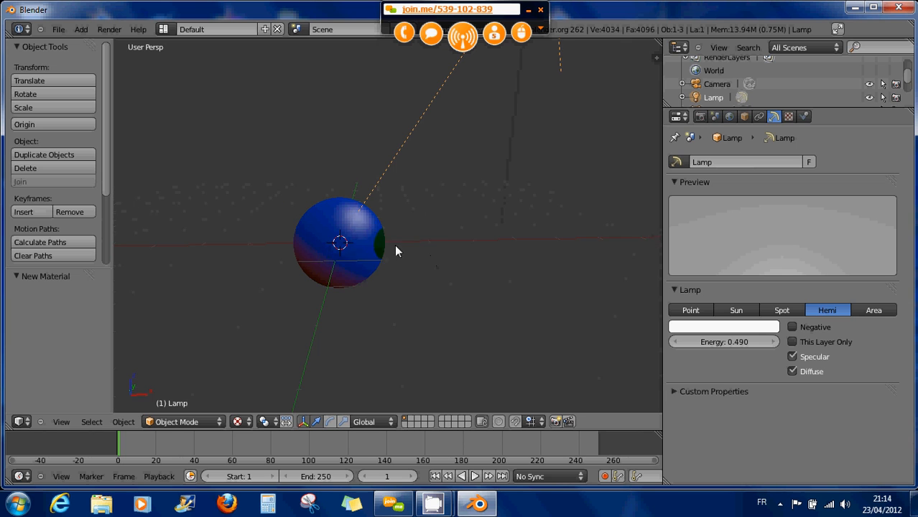
- Reselect the sphere and move the blue stop of its diffuse ramp to position 0.747
scroll(396, 245, up, 3)
middle_drag(396, 245, 439, 221)
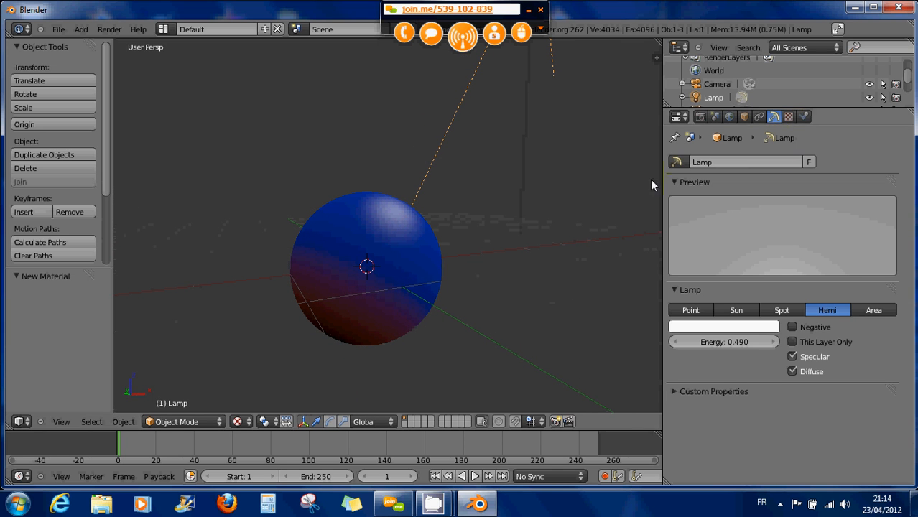
right_click(402, 278)
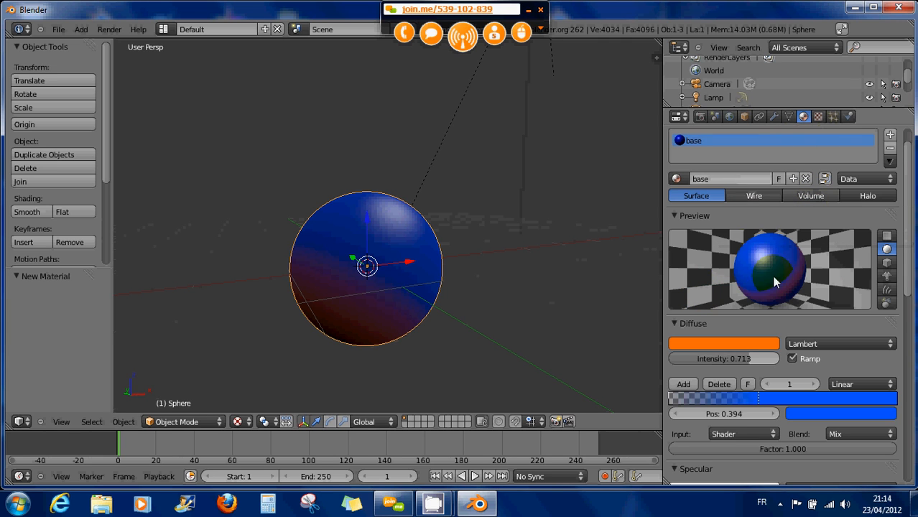
drag(758, 400, 835, 408)
drag(836, 402, 839, 402)
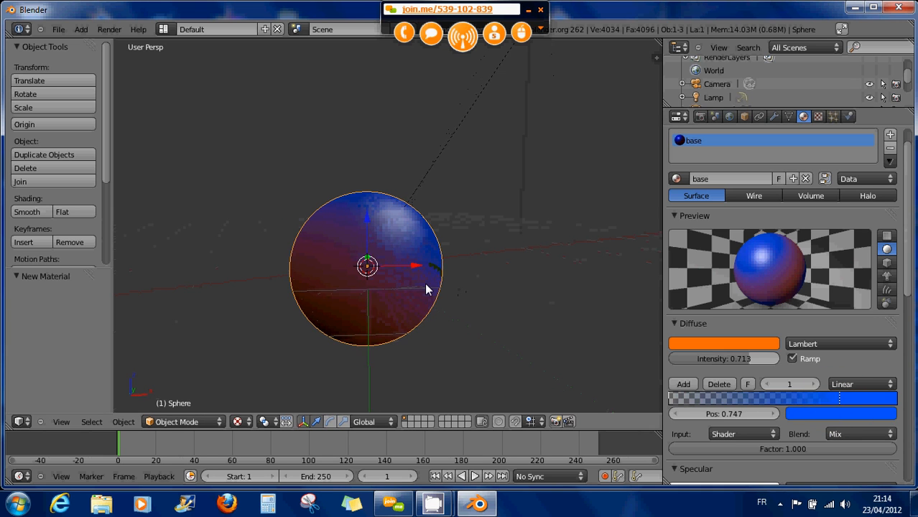
middle_drag(461, 291, 444, 298)
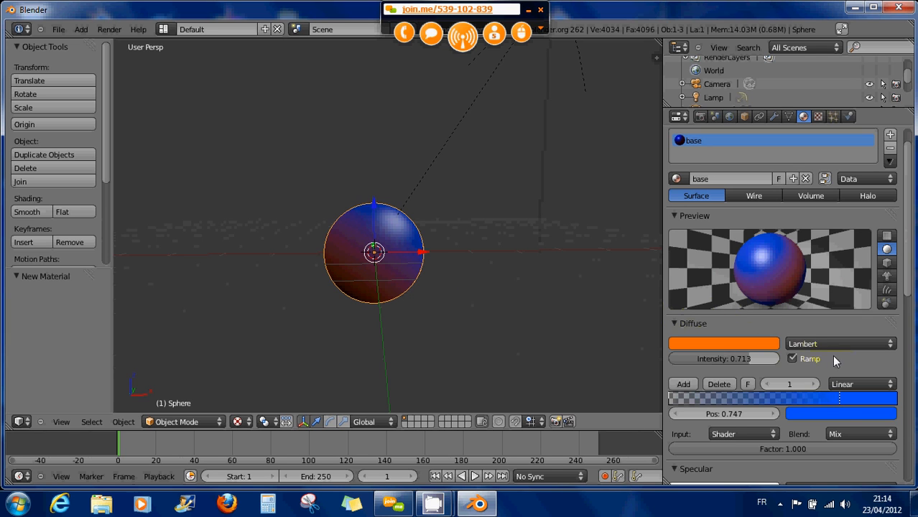
click(839, 400)
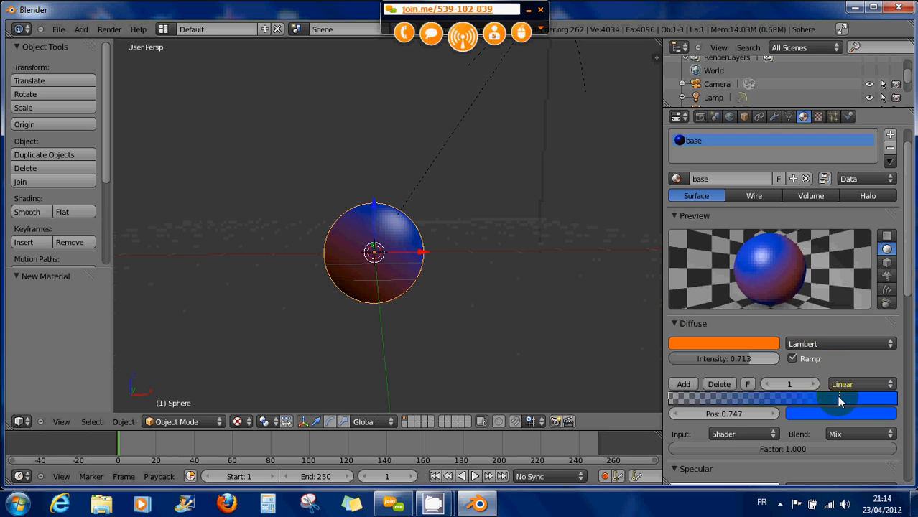
- Disable the sphere material's diffuse ramp and collapse the Diffuse settings
click(792, 358)
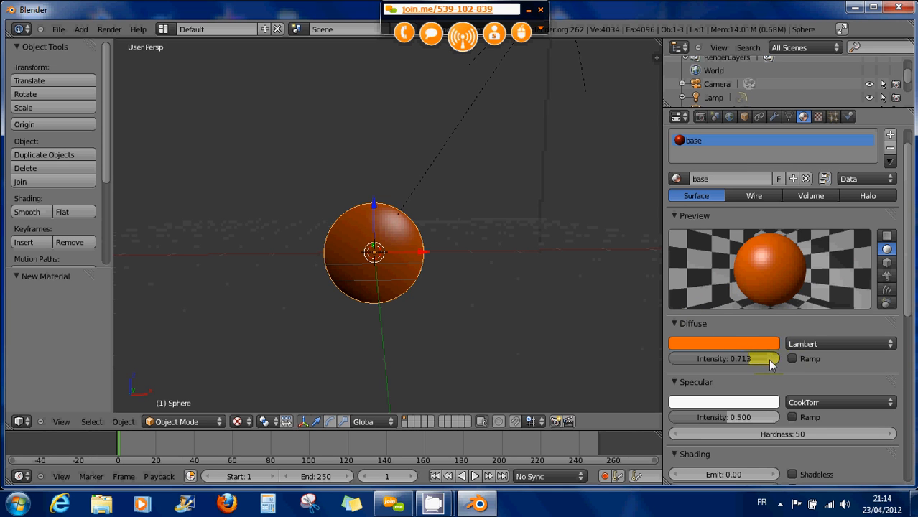
scroll(768, 359, down, 3)
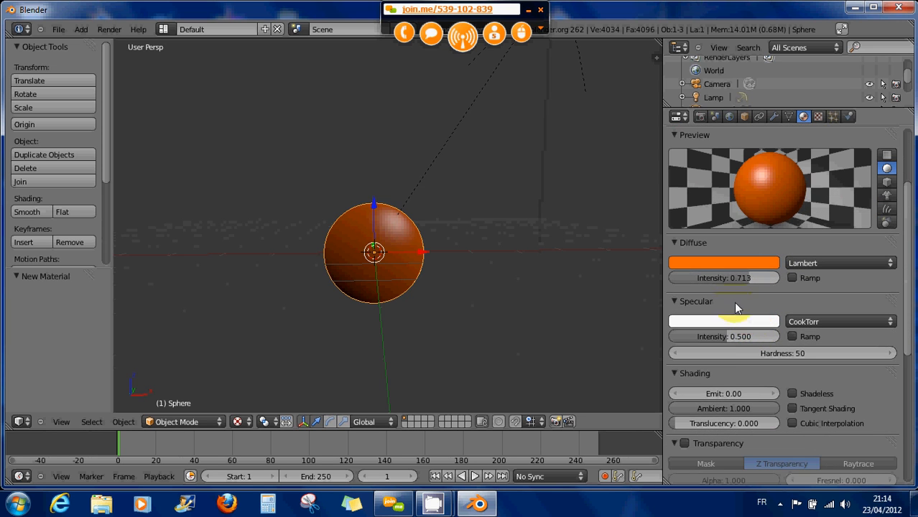
scroll(732, 299, down, 1)
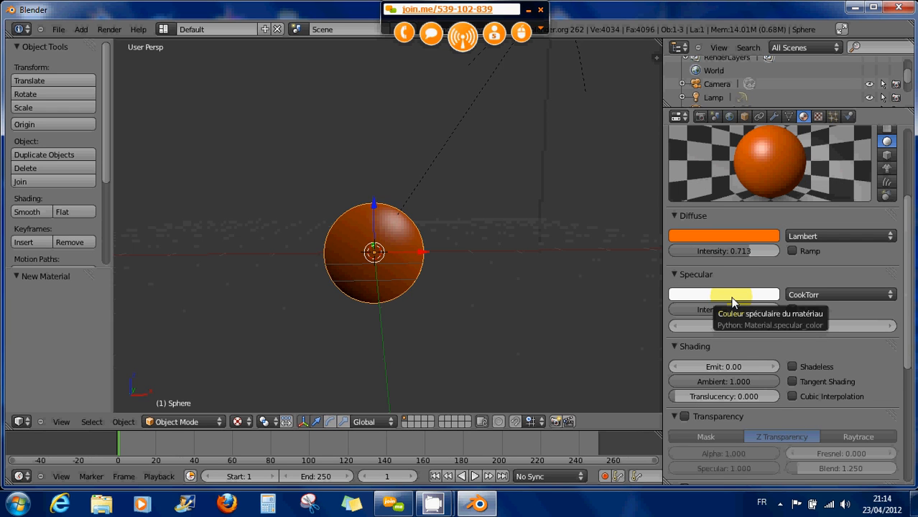
scroll(732, 299, down, 1)
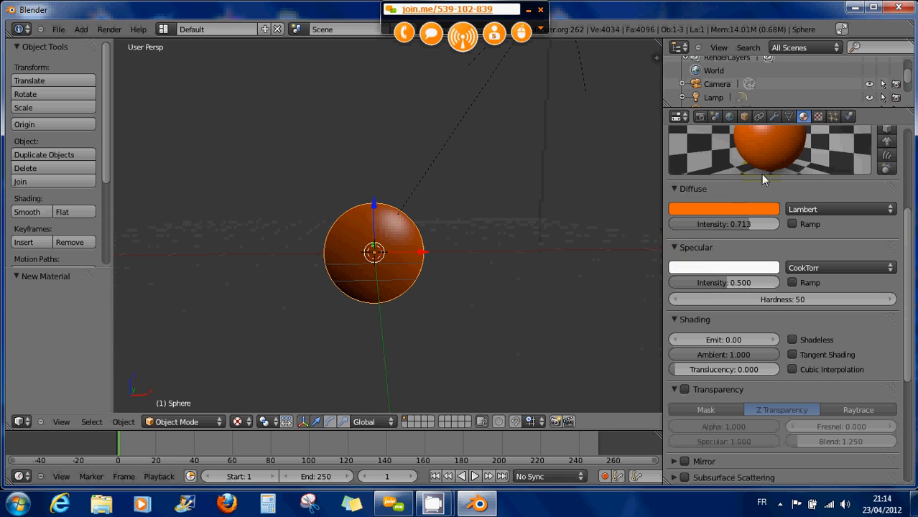
click(674, 188)
scroll(736, 208, up, 2)
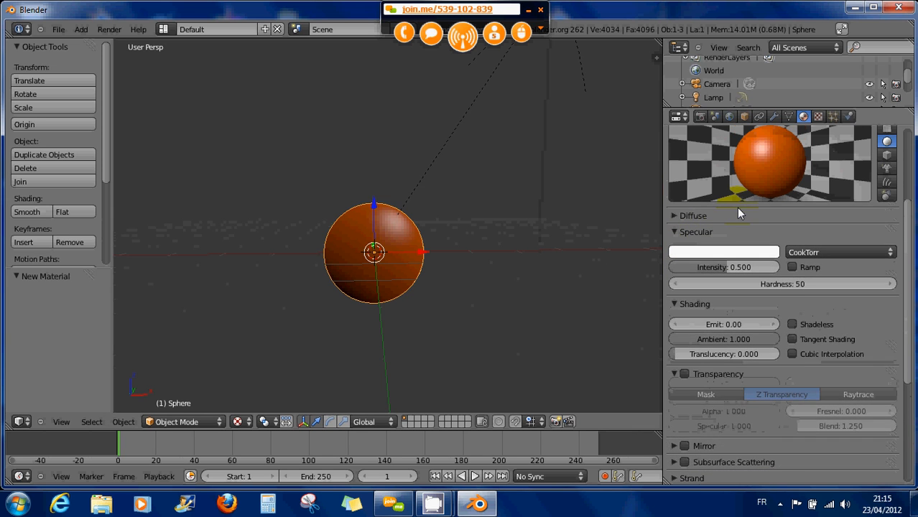
click(674, 243)
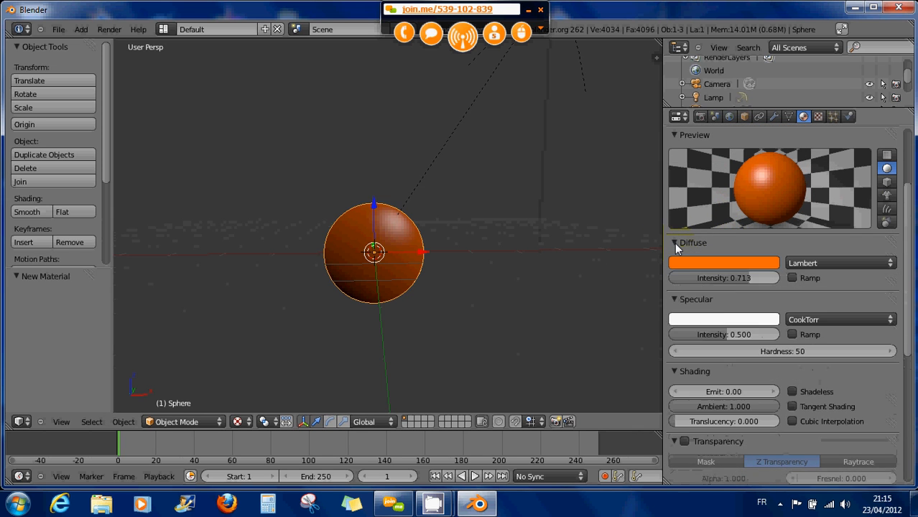
click(674, 242)
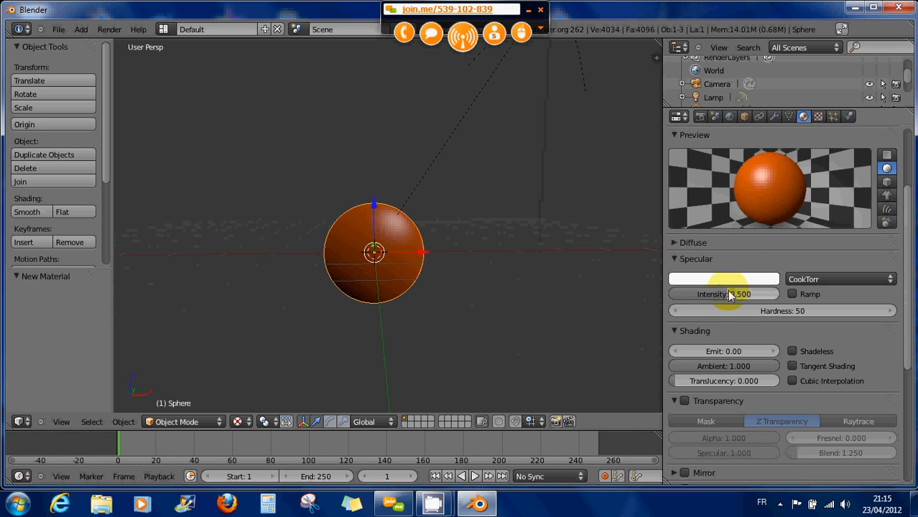
- Compare specular intensities of 0.165 and 0.947 on the sphere, and leave the intensity at 0.922
drag(719, 295, 684, 301)
scroll(419, 256, up, 10)
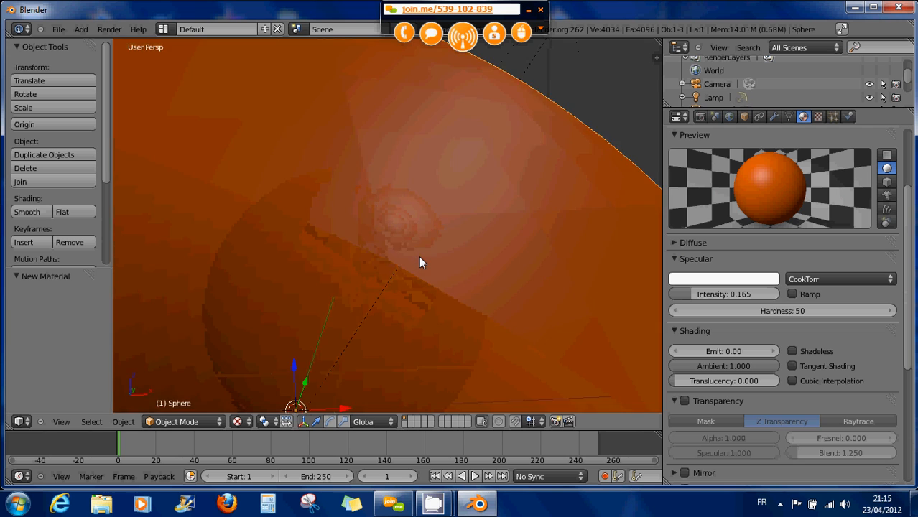
scroll(419, 256, down, 5)
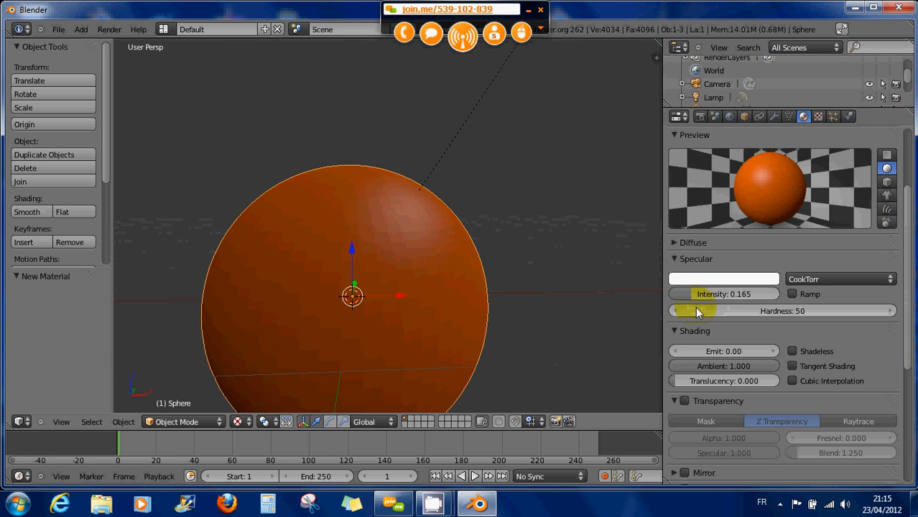
drag(696, 299, 772, 297)
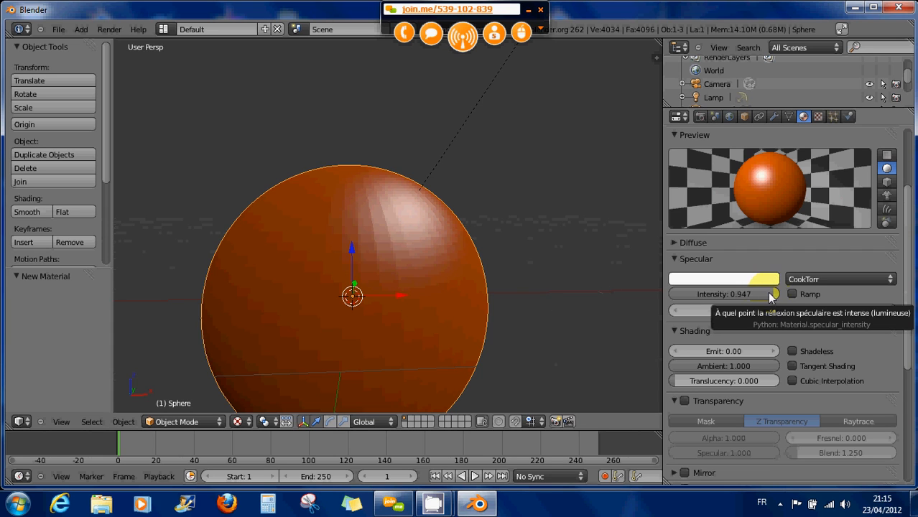
drag(767, 295, 766, 294)
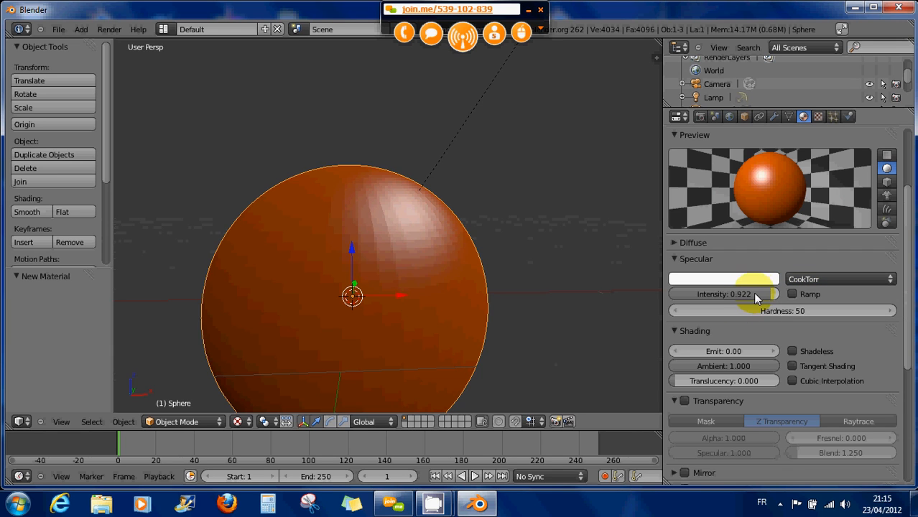
- Try a specular ramp with its white stop moved to position 0.826 and recoloured red, and disable the ramp again
click(793, 294)
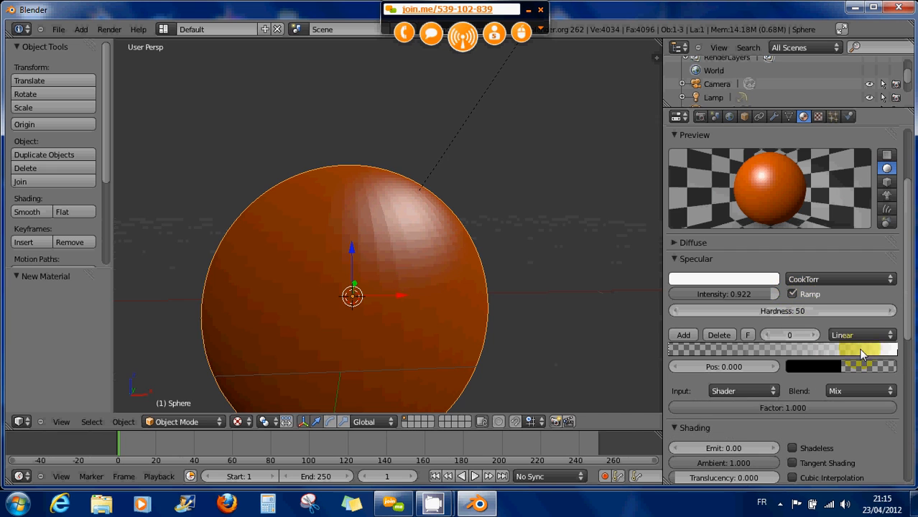
drag(894, 350, 853, 353)
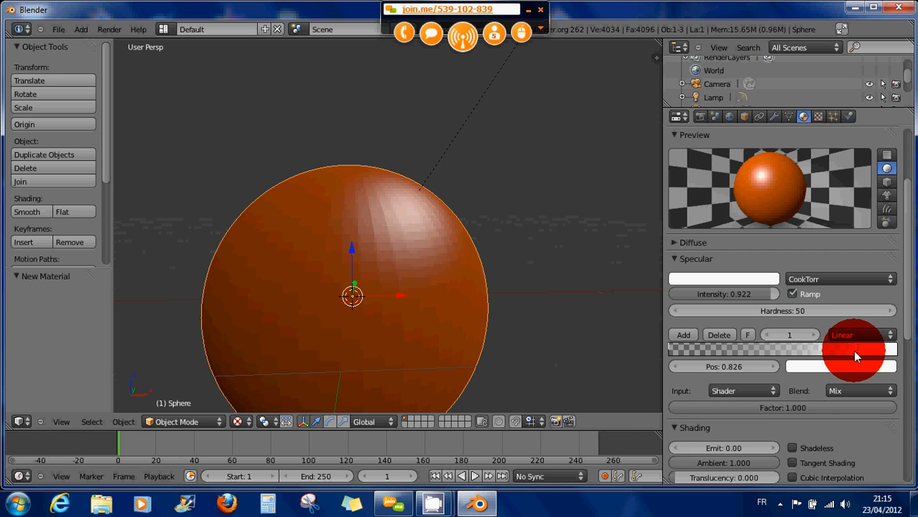
click(841, 366)
drag(827, 220, 825, 280)
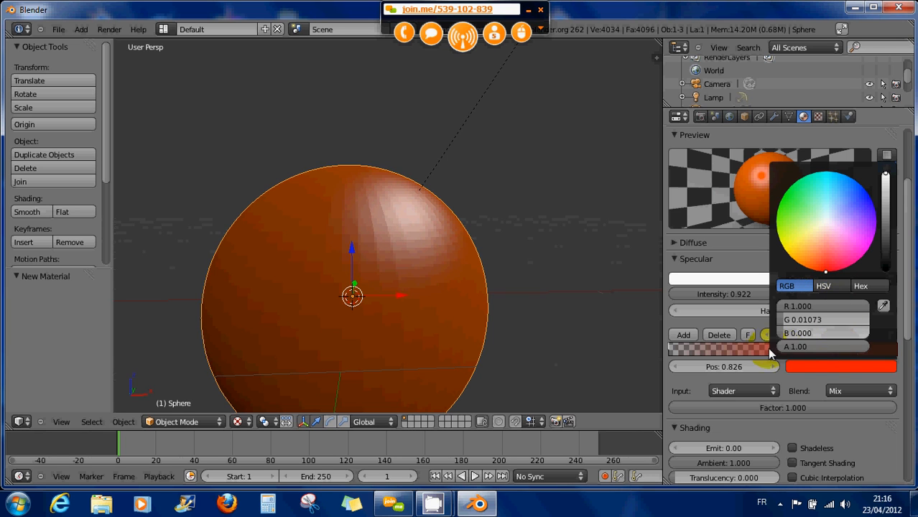
click(793, 293)
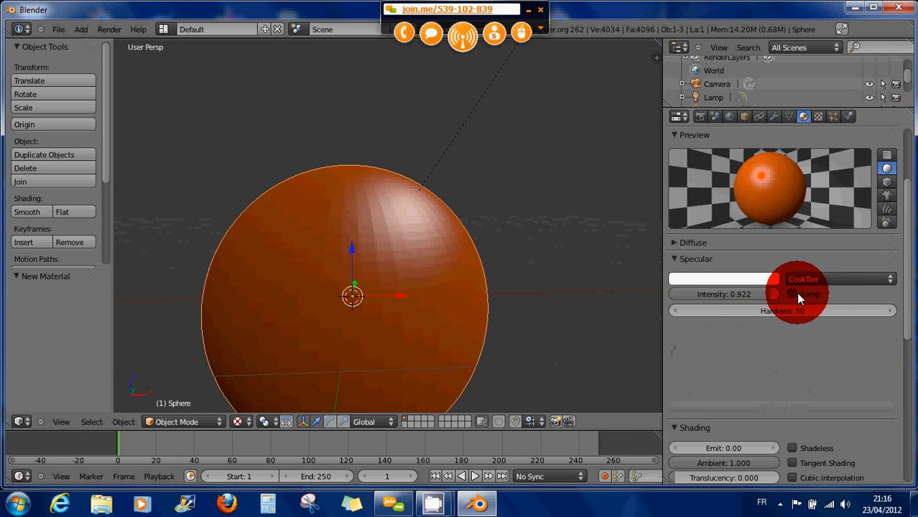
- Try blue and near-white as the specular colour, and set it to orange with R 1.000, G 0.390, B 0.000
click(740, 279)
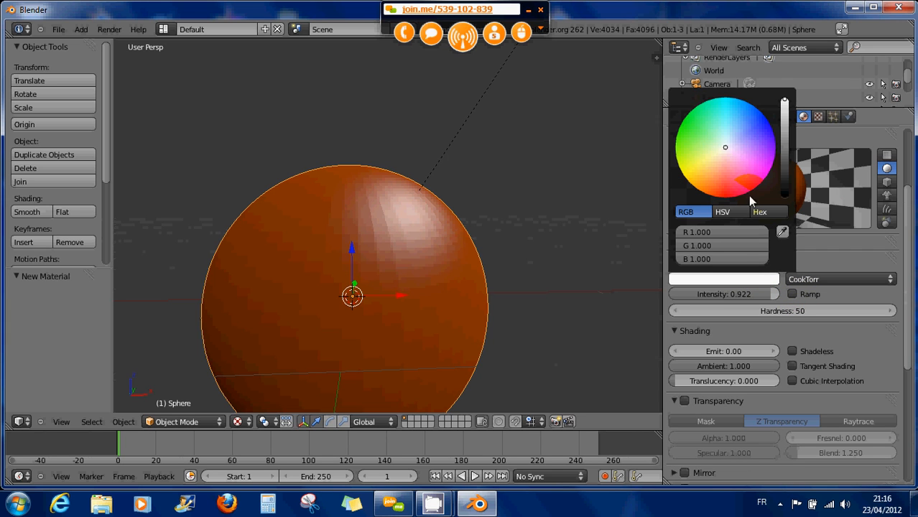
drag(728, 147, 786, 109)
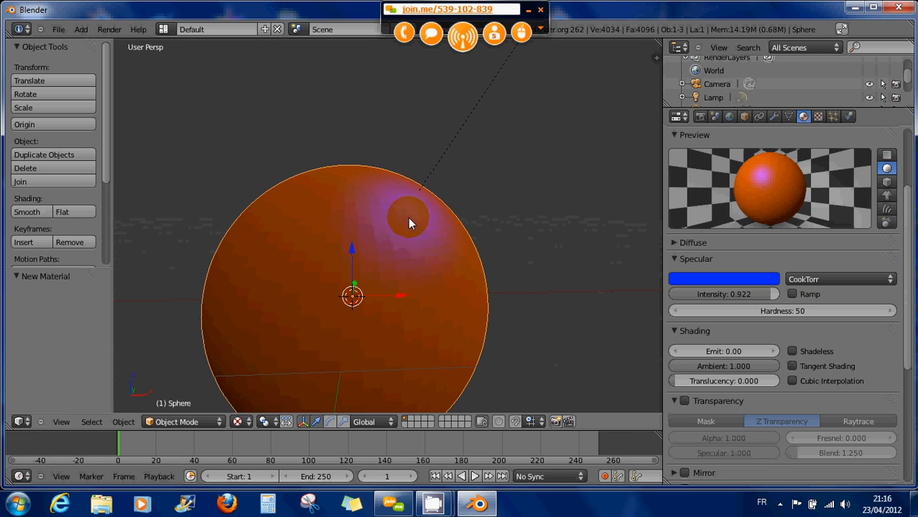
click(767, 284)
click(728, 152)
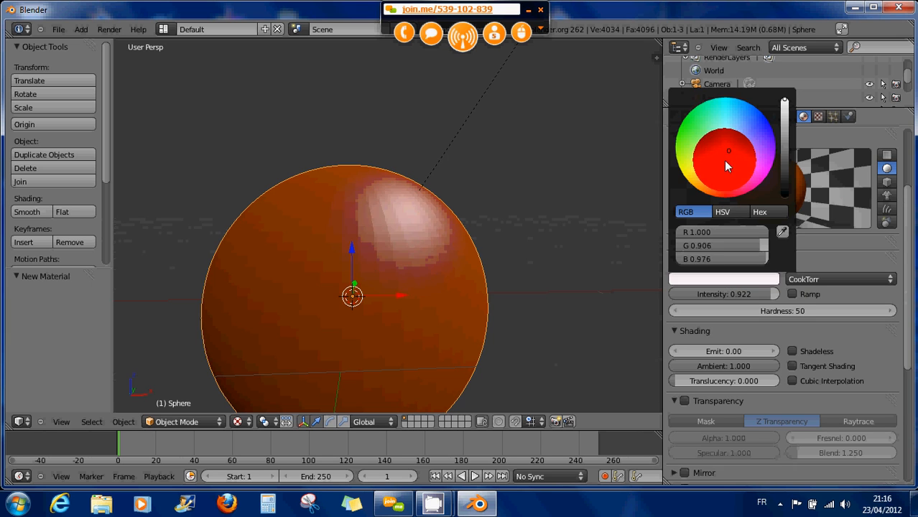
drag(726, 164, 696, 212)
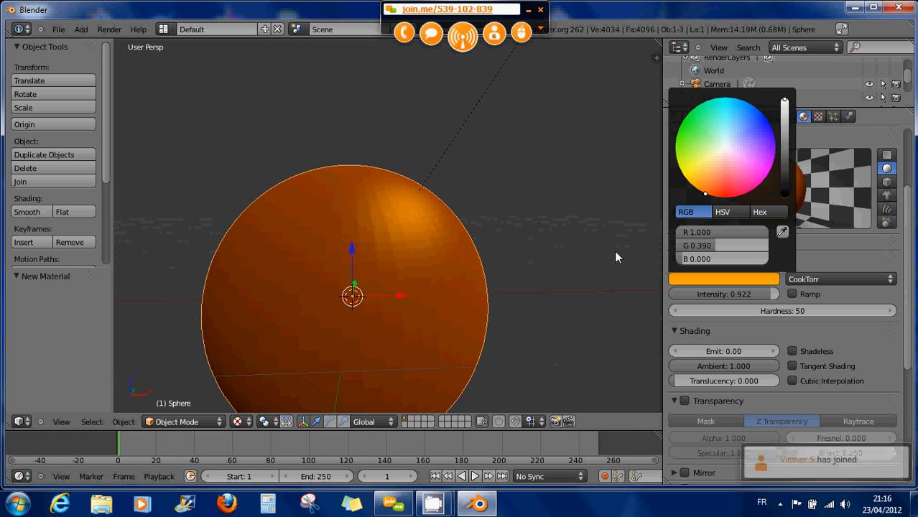
click(813, 251)
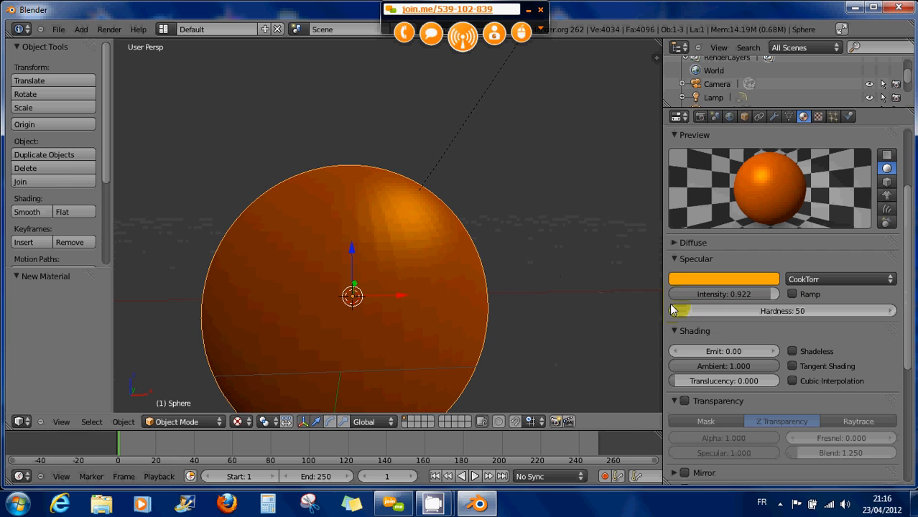
- Raise the specular intensity to 1.000 and compare the Toon specular shader with CookTorr
click(758, 294)
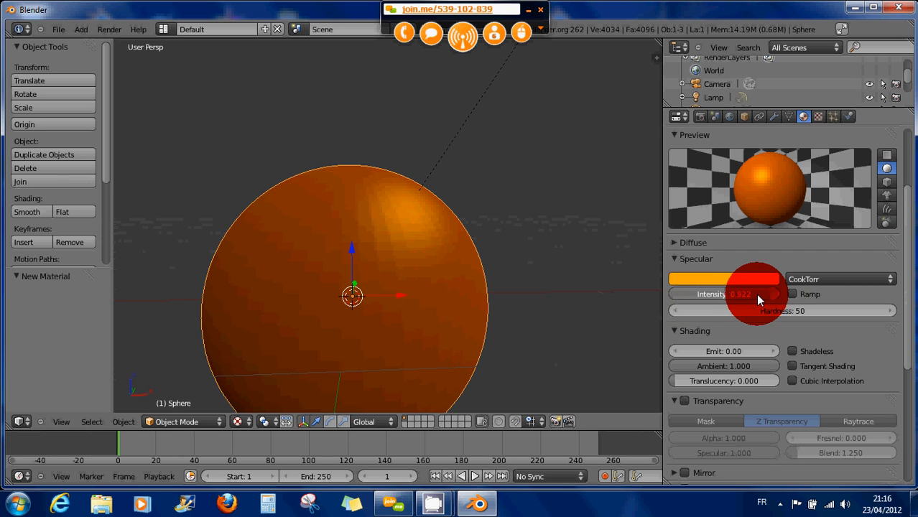
mouse_move(756, 294)
mouse_down()
mouse_move(697, 294)
mouse_move(773, 295)
mouse_up()
click(815, 280)
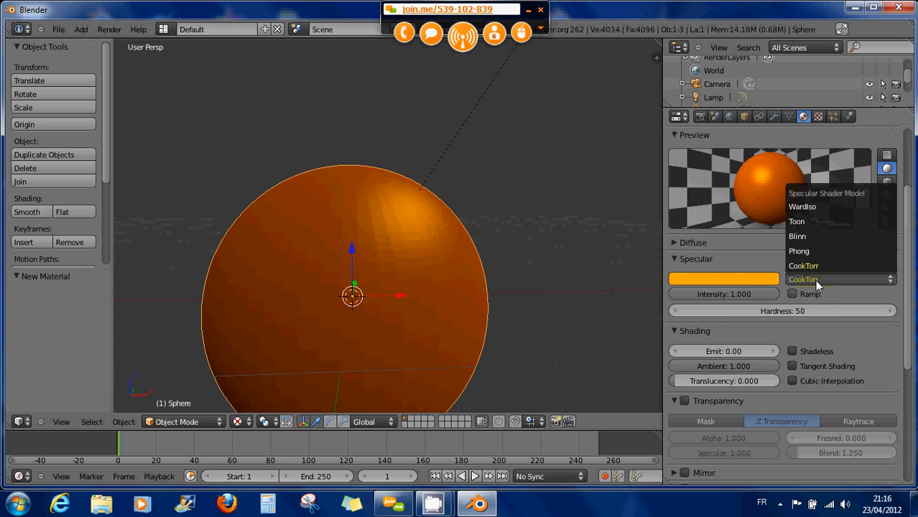
click(806, 222)
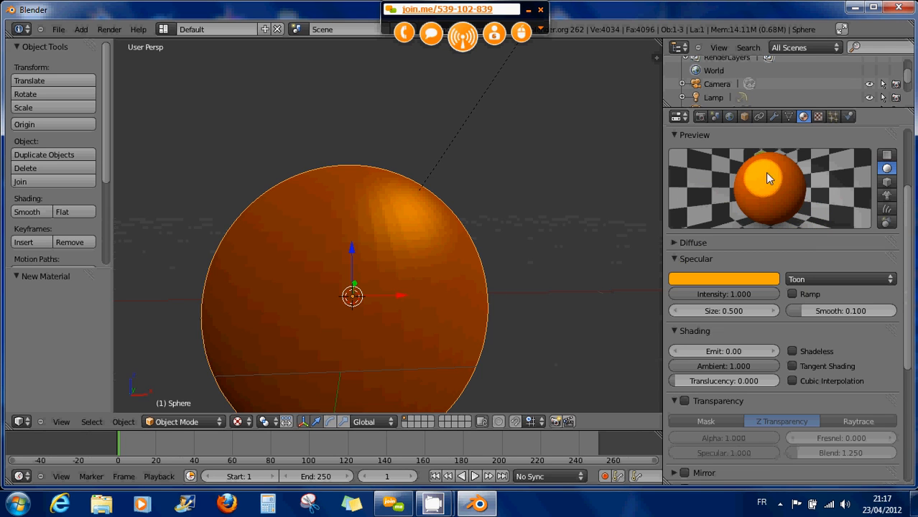
click(815, 281)
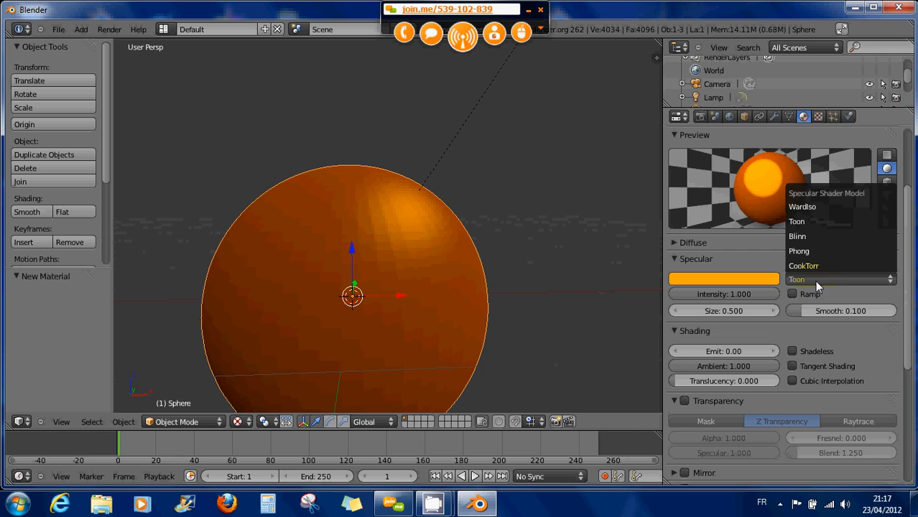
click(815, 266)
- Try the Phong and Blinn specular shaders, switch to WardIso, and lower the specular intensity to 0.876
click(813, 279)
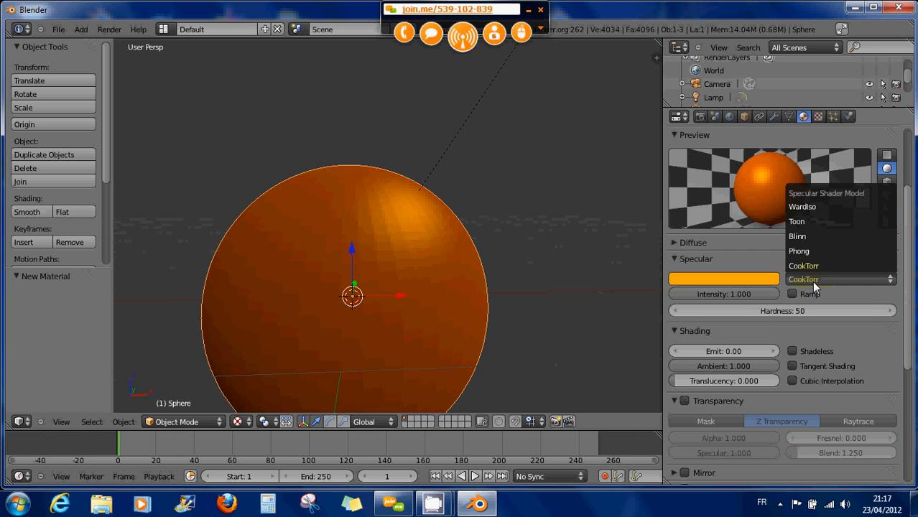
click(808, 250)
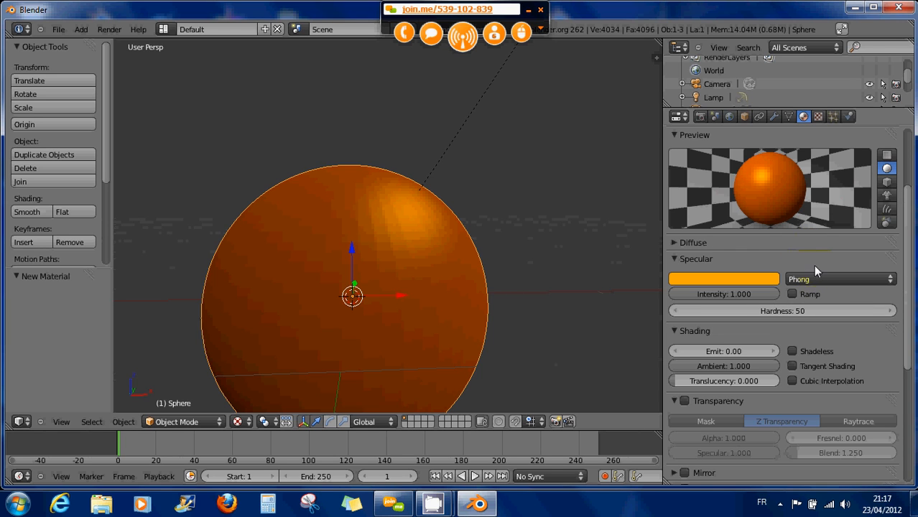
click(816, 279)
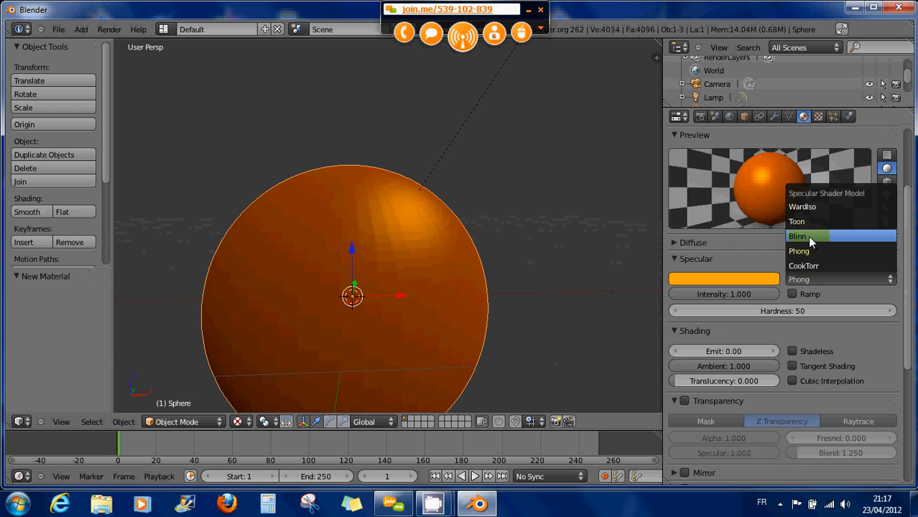
click(807, 236)
click(812, 279)
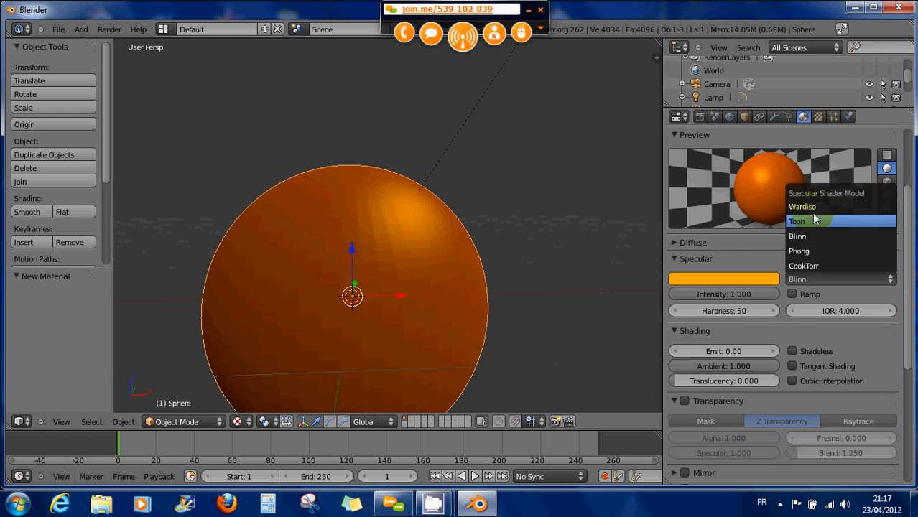
click(811, 207)
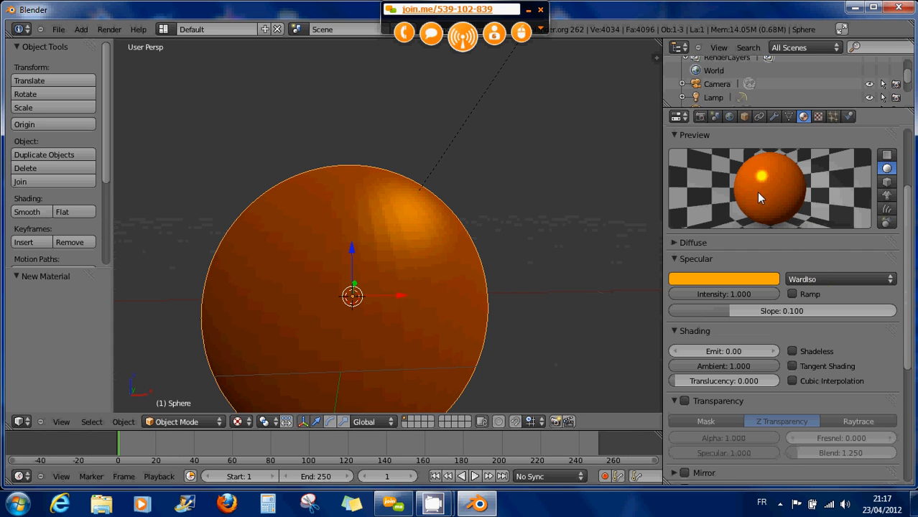
mouse_move(758, 295)
mouse_down()
mouse_move(735, 296)
mouse_move(774, 298)
mouse_up()
- Change the specular shader to Toon with size 0.200, try a smoothness of 0.485, and set it to 0.373
click(796, 279)
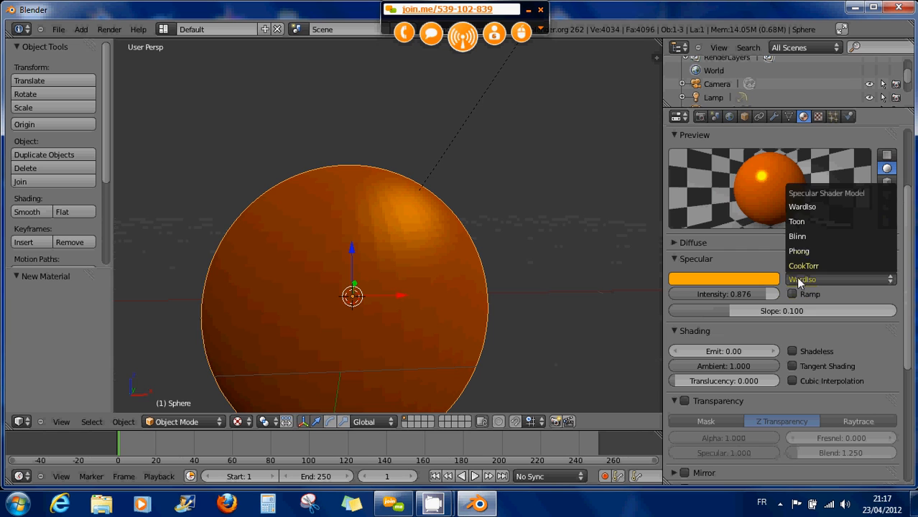
click(817, 217)
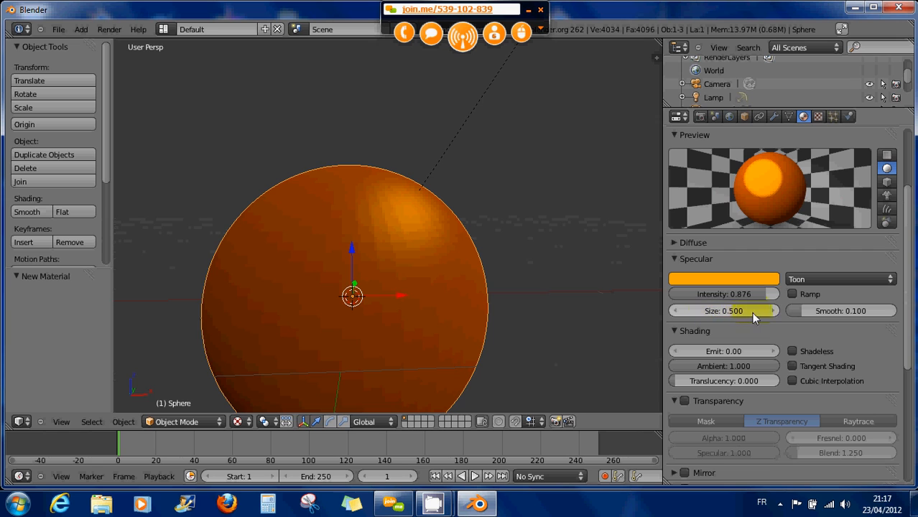
drag(762, 310, 693, 311)
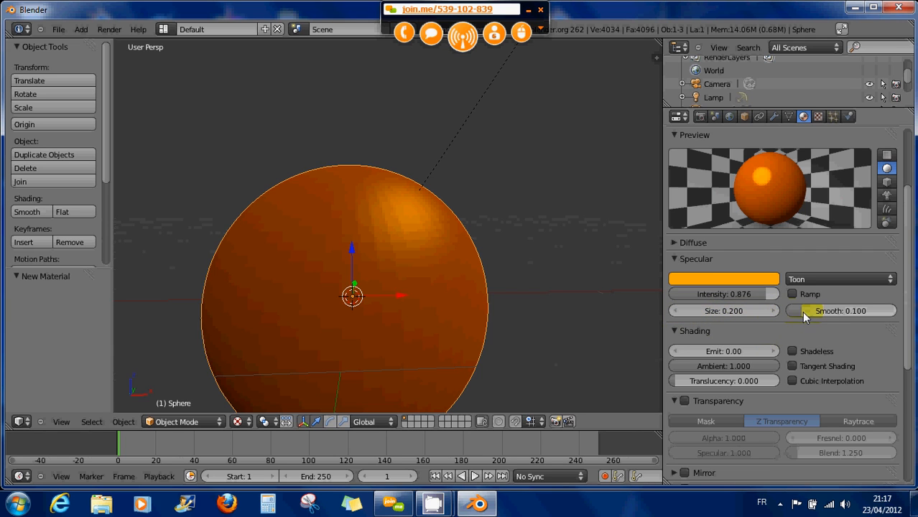
drag(803, 313, 841, 314)
drag(838, 310, 843, 309)
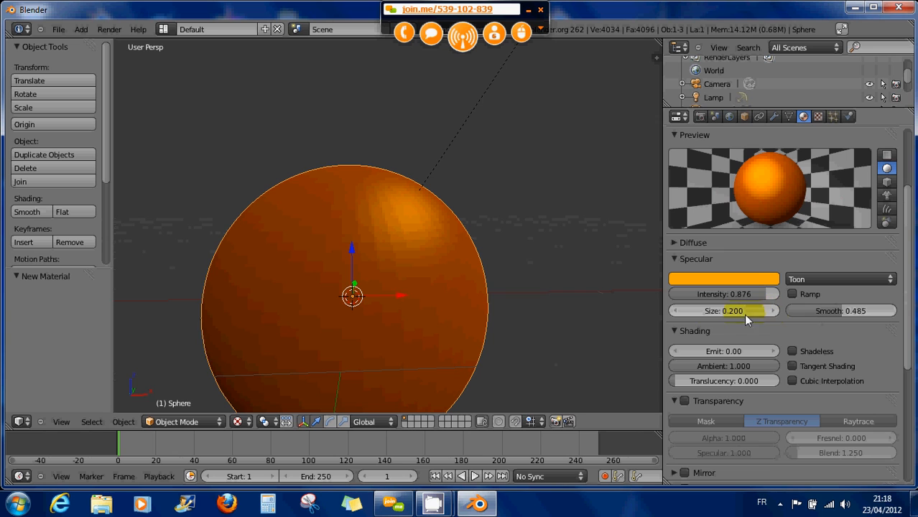
drag(832, 310, 828, 311)
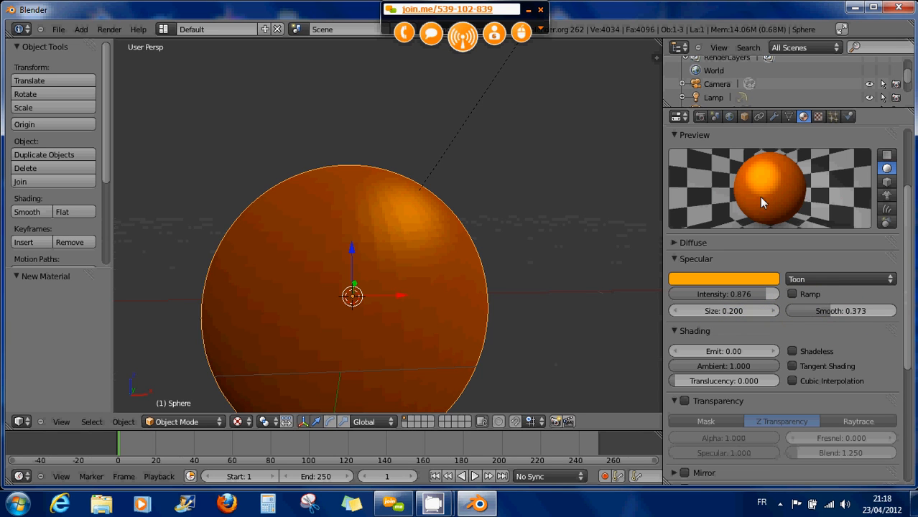
- Switch the specular shader to Blinn, try hardness values of 203 and 28, and set hardness 22 and IOR 4.400
click(815, 280)
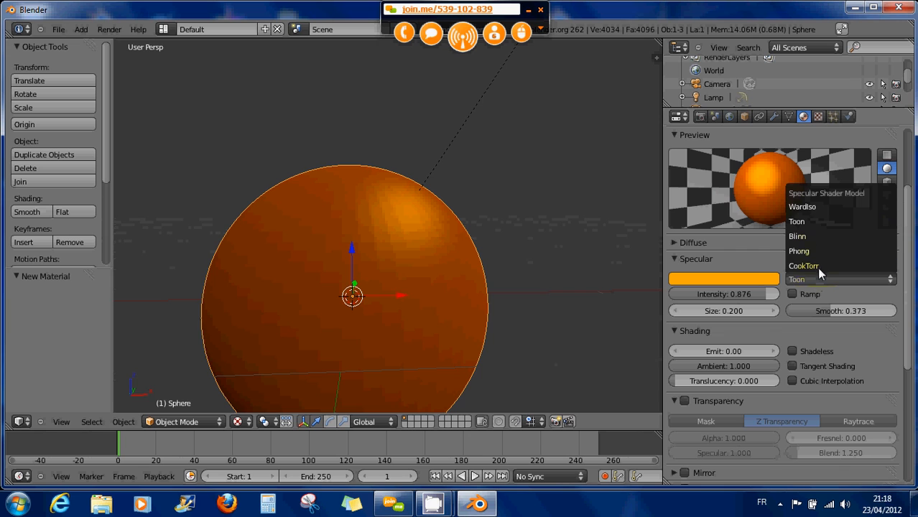
click(814, 246)
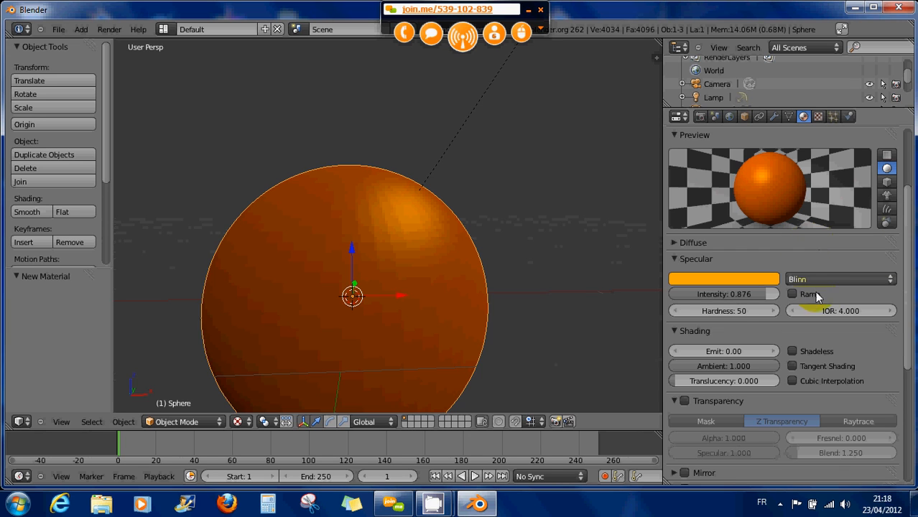
drag(753, 311, 858, 314)
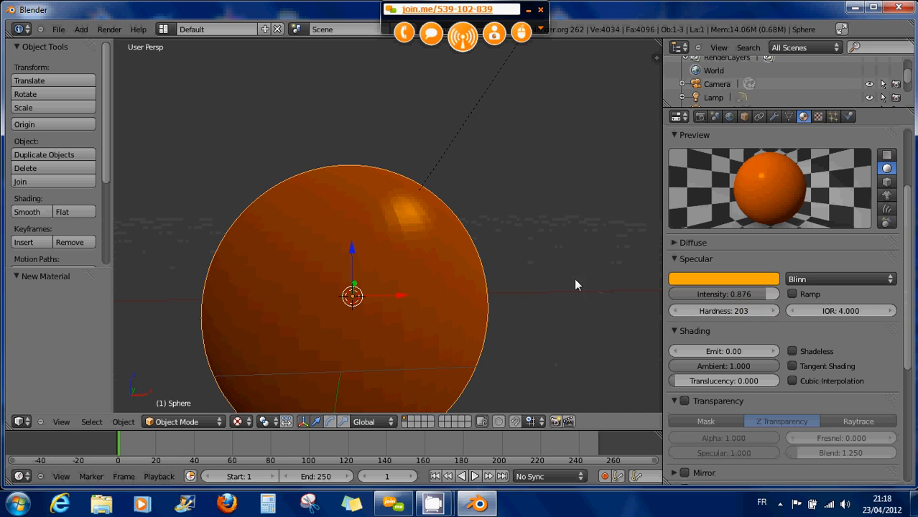
click(759, 316)
drag(758, 311, 683, 308)
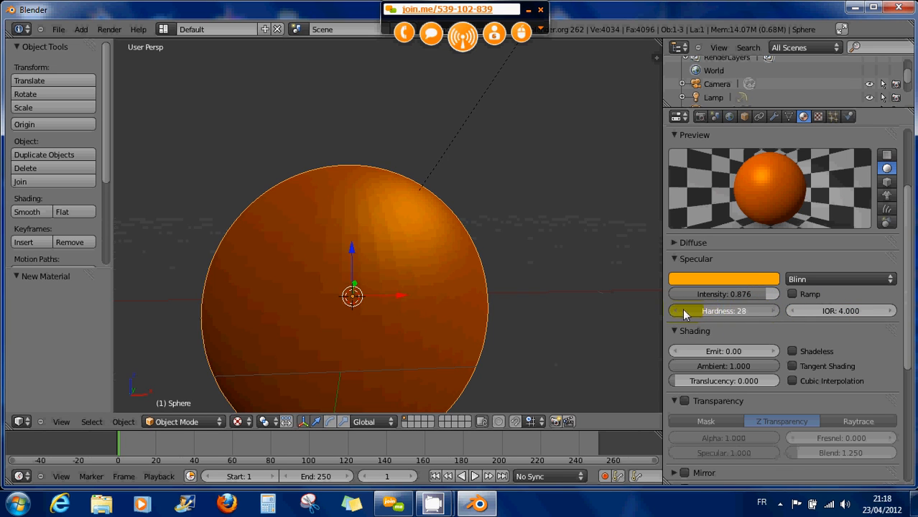
mouse_move(768, 312)
mouse_down()
mouse_move(757, 309)
mouse_move(827, 312)
mouse_up()
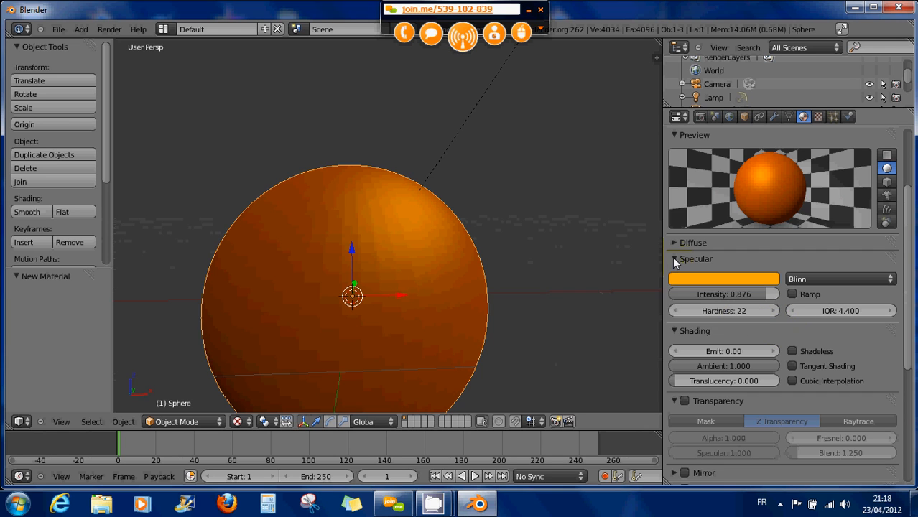
click(817, 280)
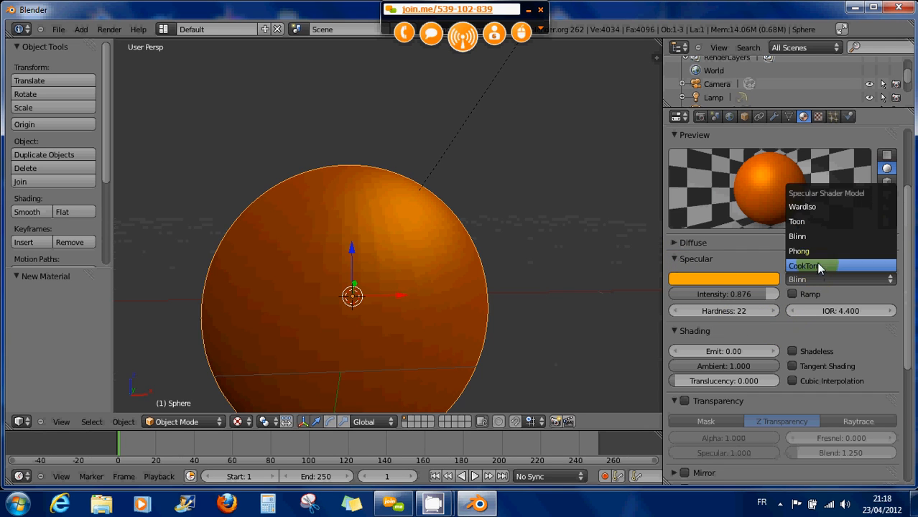
click(671, 257)
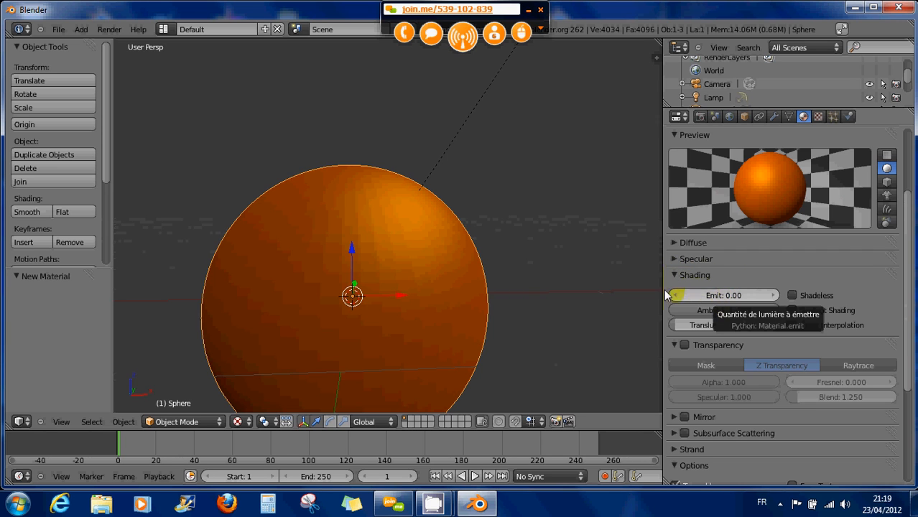
- Select the Hemi lamp above the sphere, lower its energy, and reselect the sphere
scroll(585, 288, down, 3)
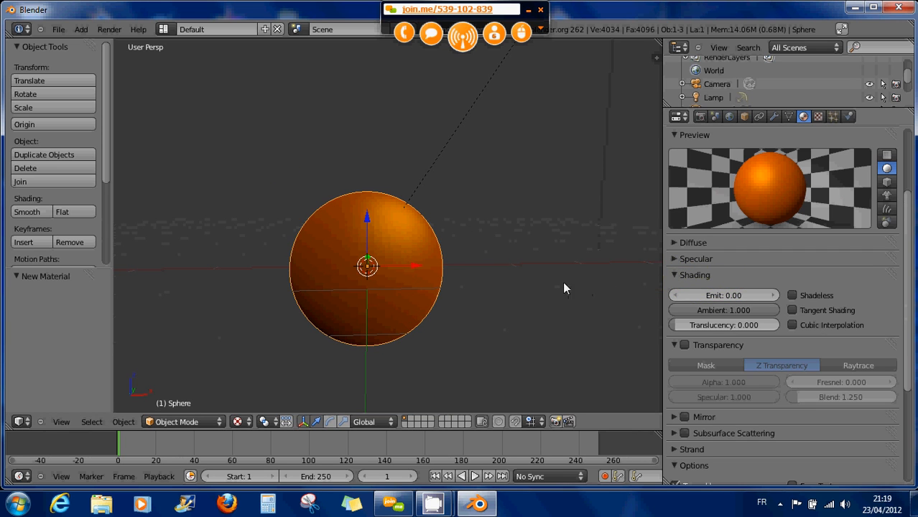
mouse_move(564, 288)
middle_down()
mouse_move(535, 248)
mouse_move(593, 202)
middle_up()
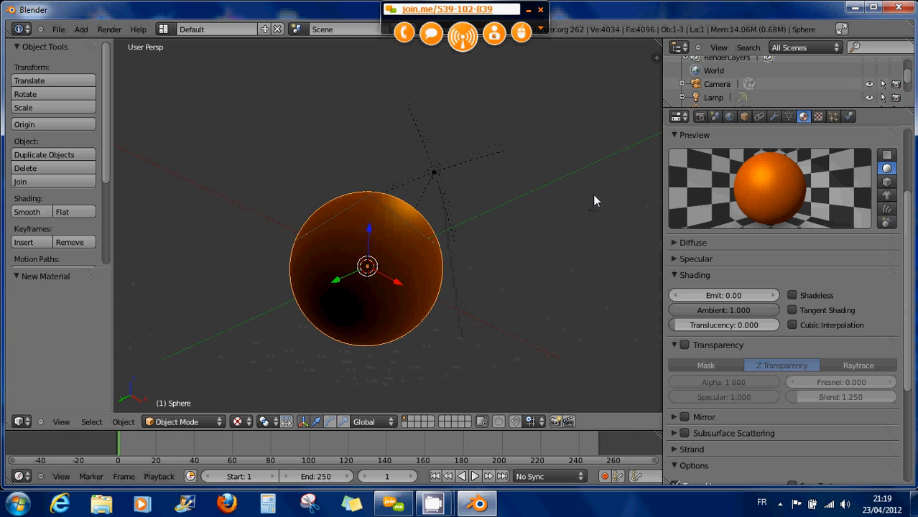
scroll(487, 246, up, 3)
scroll(486, 246, down, 3)
right_click(431, 179)
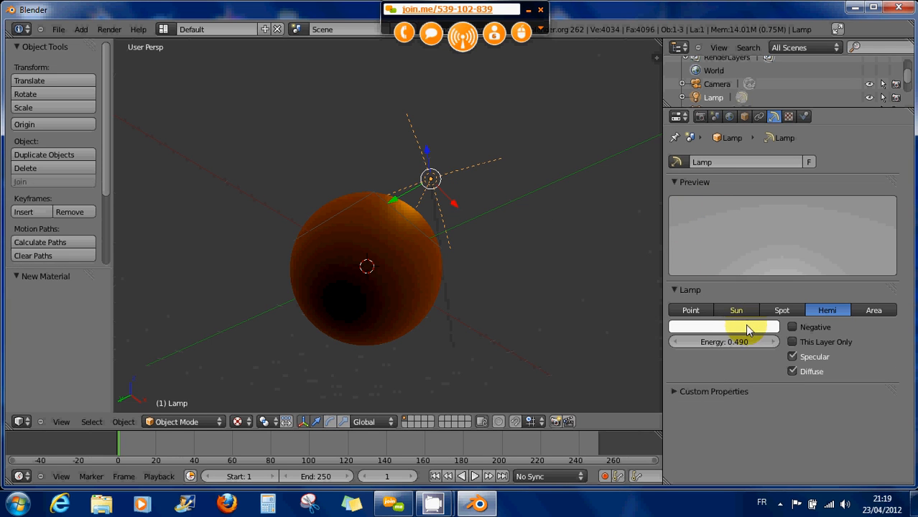
drag(744, 342, 712, 343)
right_click(434, 294)
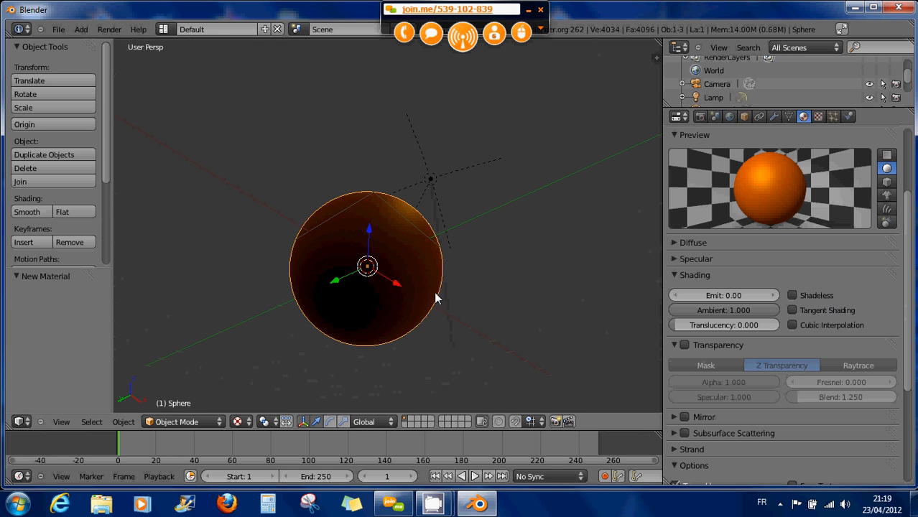
- Try an Emit value of 1.00 on the sphere's material and reset it to 0.00
middle_drag(396, 363, 412, 322)
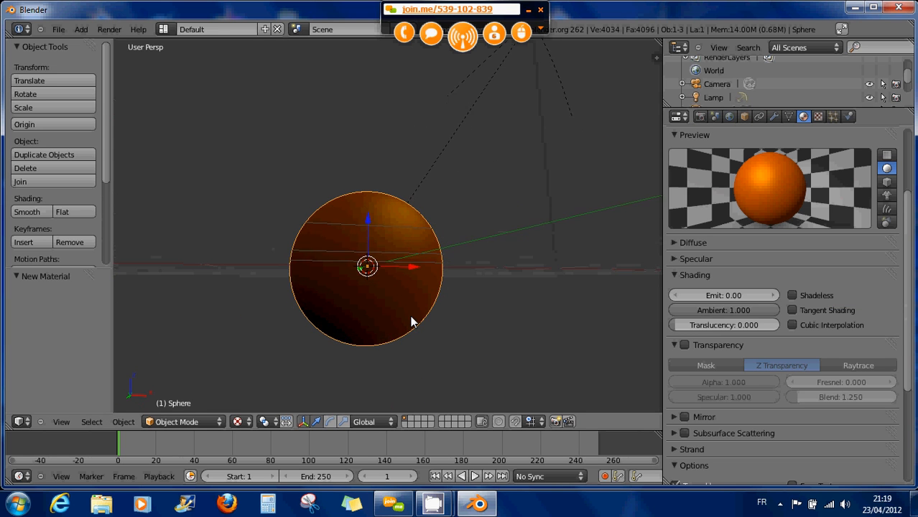
click(700, 294)
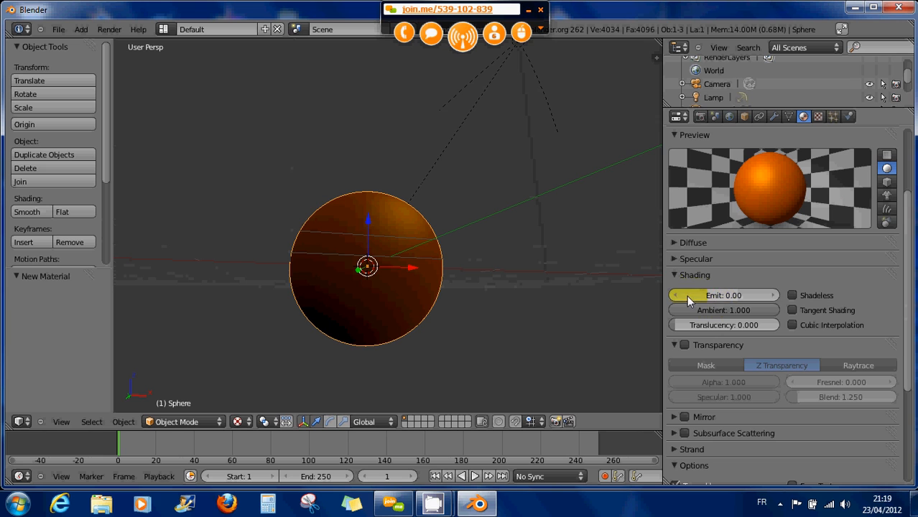
drag(679, 297, 749, 296)
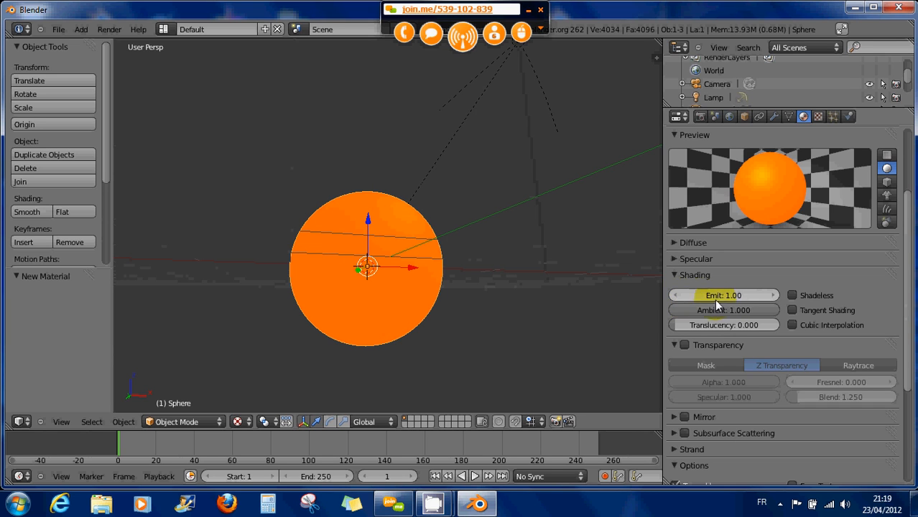
drag(748, 295, 651, 297)
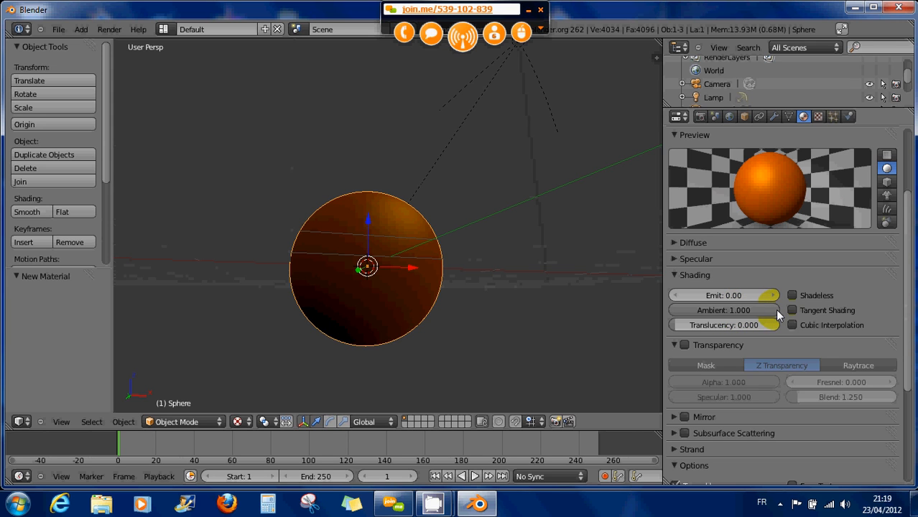
- Inspect the sphere's lit and dark sides and set the material's translucency to 0.04348
middle_drag(494, 216, 552, 261)
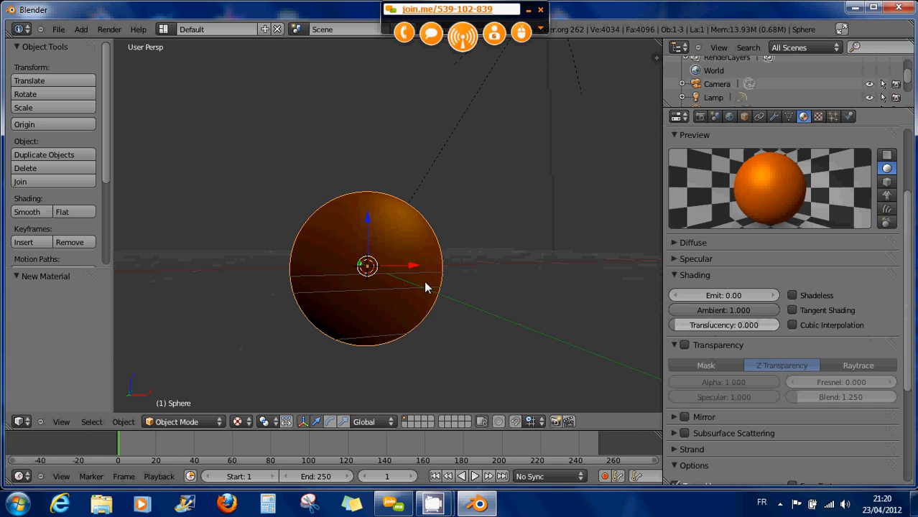
mouse_move(425, 283)
middle_down()
mouse_move(432, 299)
mouse_move(426, 273)
mouse_move(482, 251)
middle_up()
scroll(421, 309, down, 2)
scroll(410, 300, up, 2)
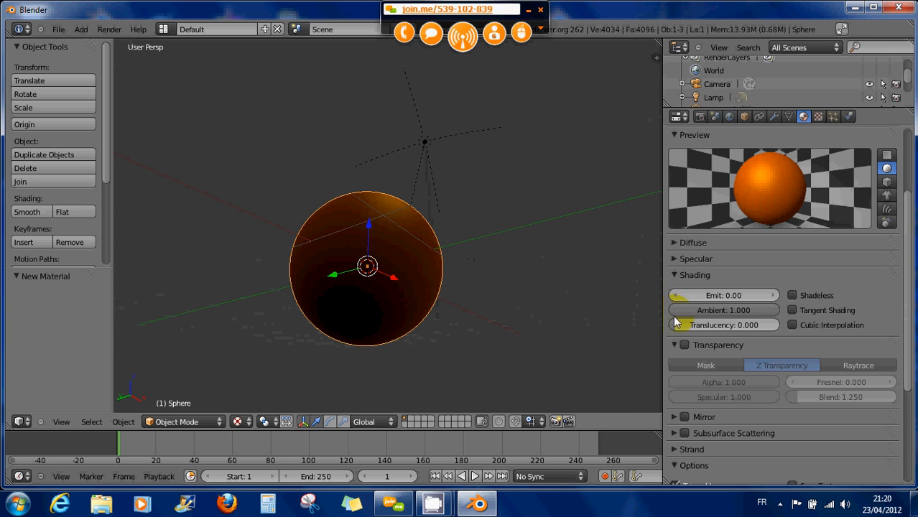
mouse_move(674, 318)
mouse_down()
mouse_move(791, 328)
mouse_move(668, 328)
mouse_up()
middle_drag(440, 289, 372, 314)
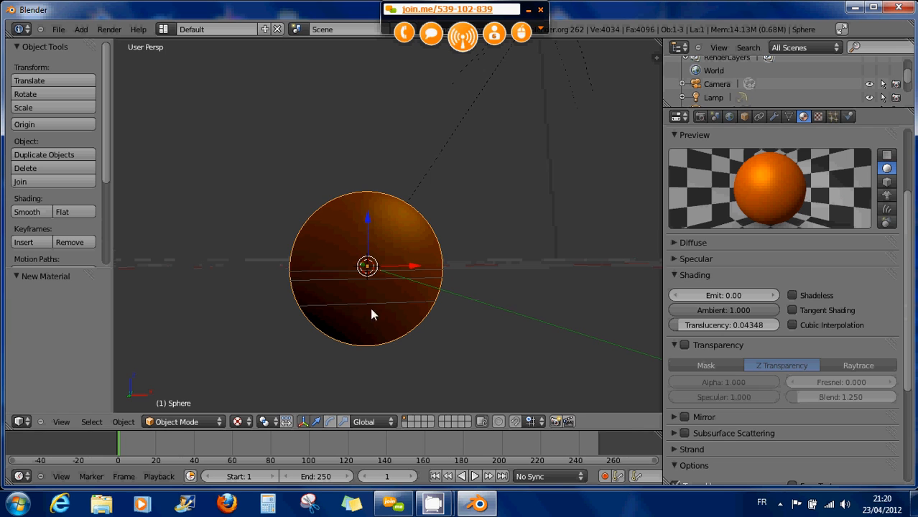
- Try the Shadeless option on the sphere's material and turn it off again
click(793, 296)
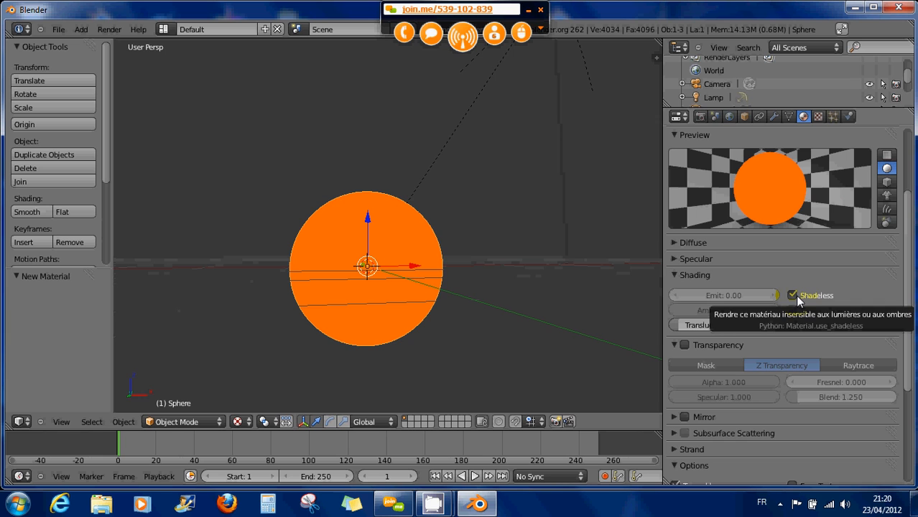
click(791, 295)
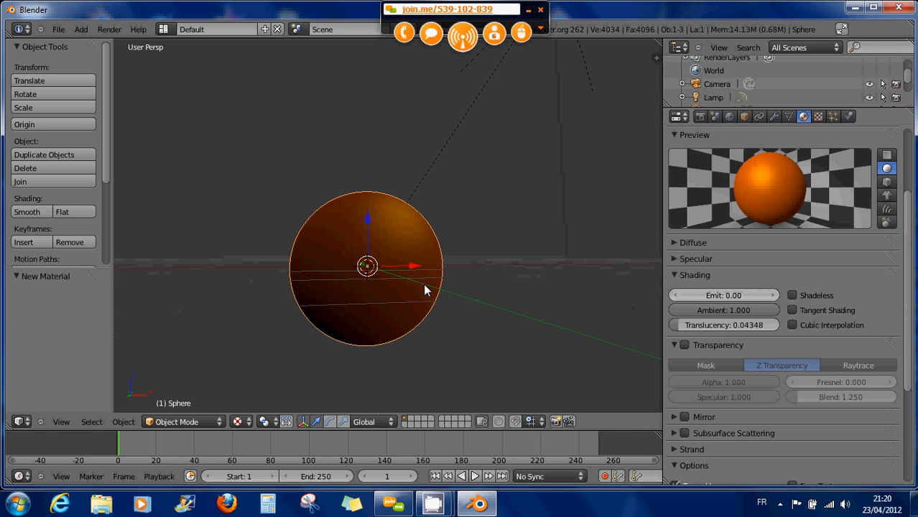
scroll(423, 283, down, 3)
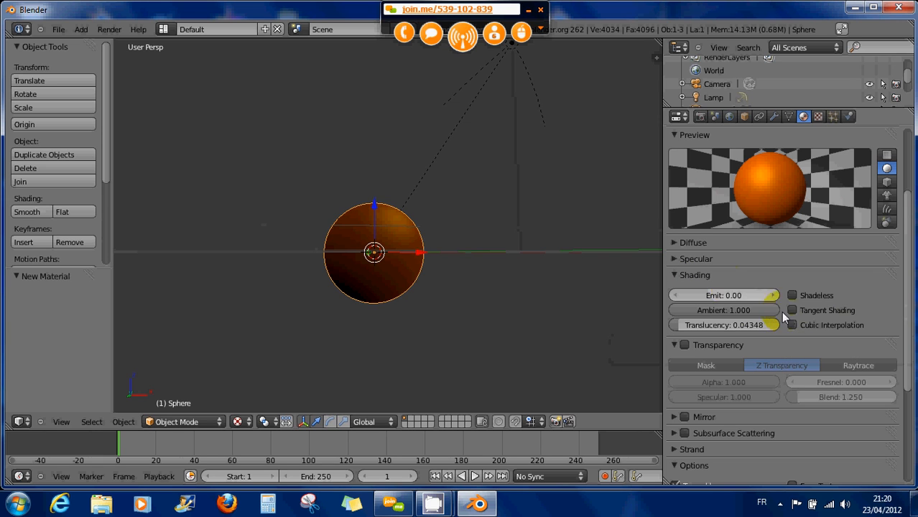
- Enable Z Transparency on the sphere's material, try an alpha of 0.602, and set it to 0.348
click(678, 274)
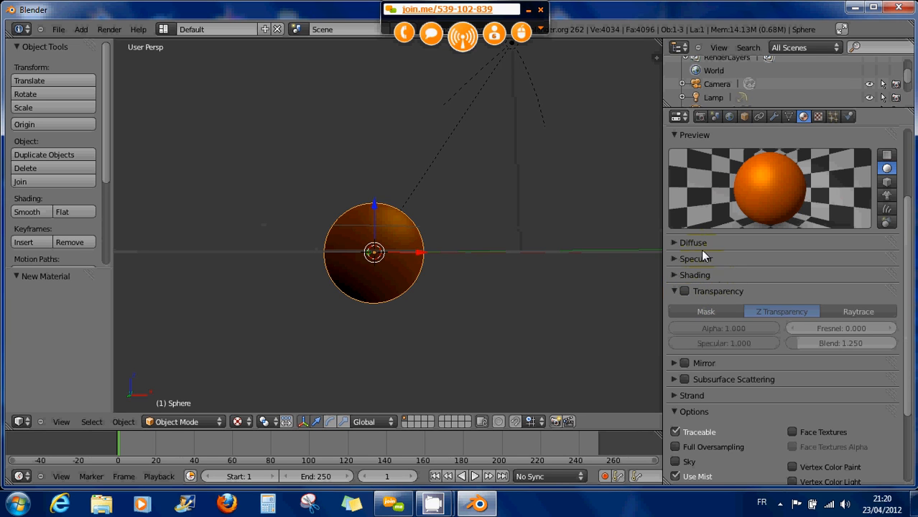
click(685, 291)
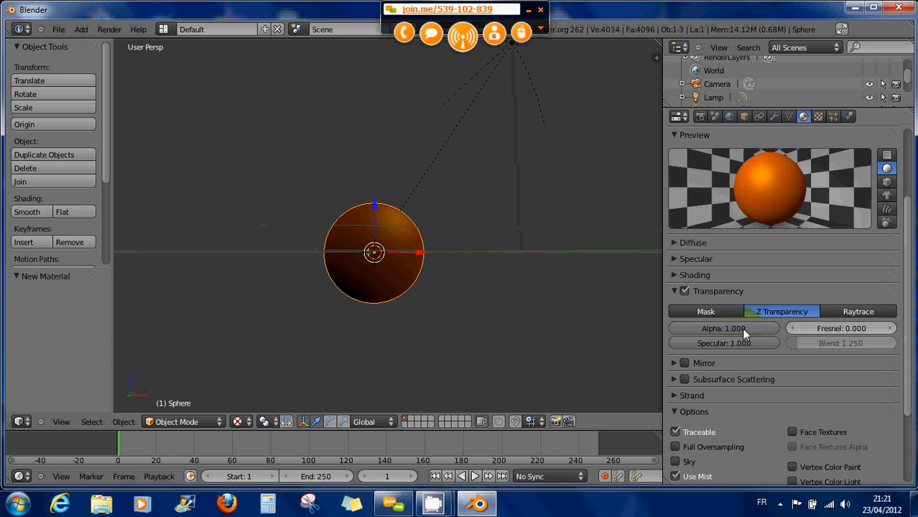
drag(758, 328, 715, 328)
scroll(506, 300, up, 5)
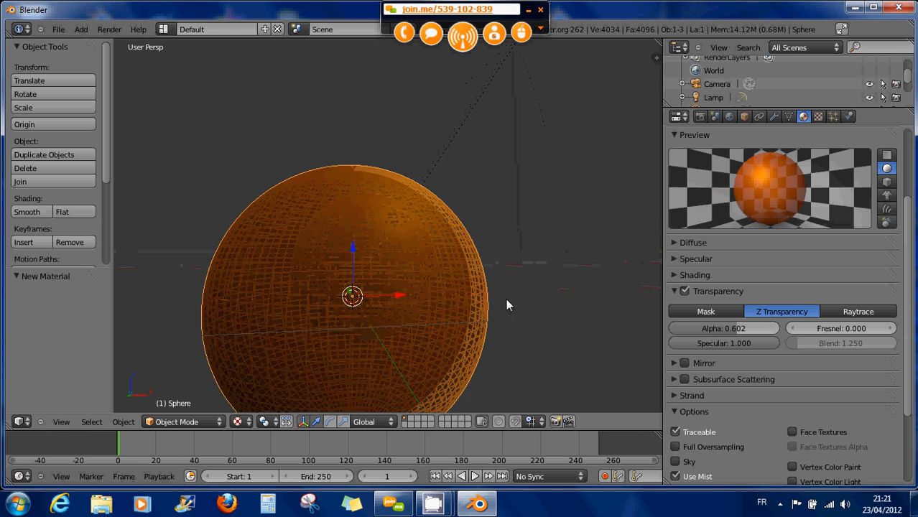
scroll(507, 305, down, 4)
mouse_move(505, 300)
middle_down()
mouse_move(537, 315)
mouse_move(543, 338)
mouse_move(520, 323)
middle_up()
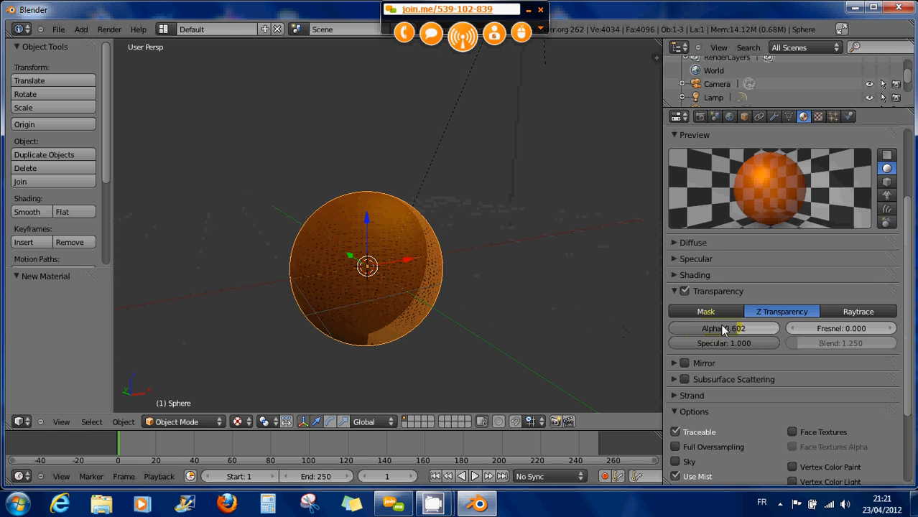
mouse_move(728, 328)
mouse_down()
mouse_move(686, 329)
mouse_move(718, 328)
mouse_up()
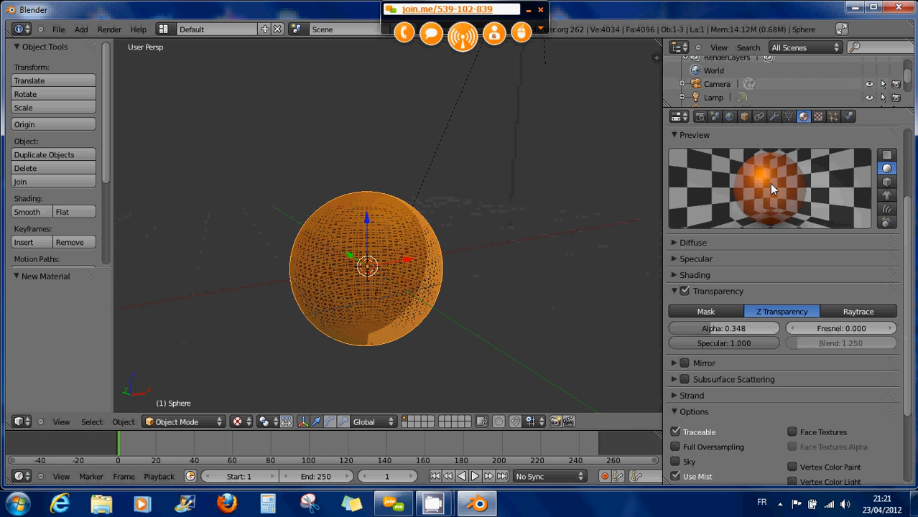
- Examine the 3D view's display and shading settings, and close them again
click(656, 57)
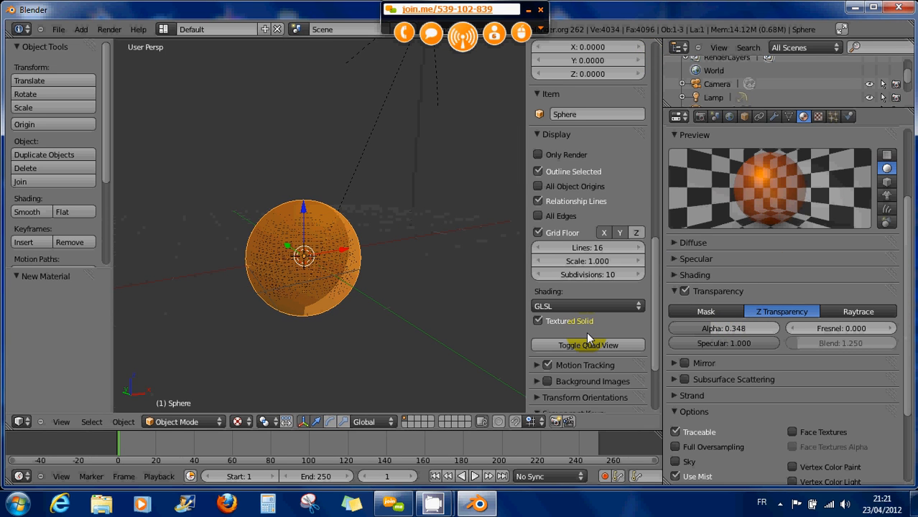
scroll(586, 332, down, 1)
scroll(586, 331, down, 1)
scroll(586, 332, down, 1)
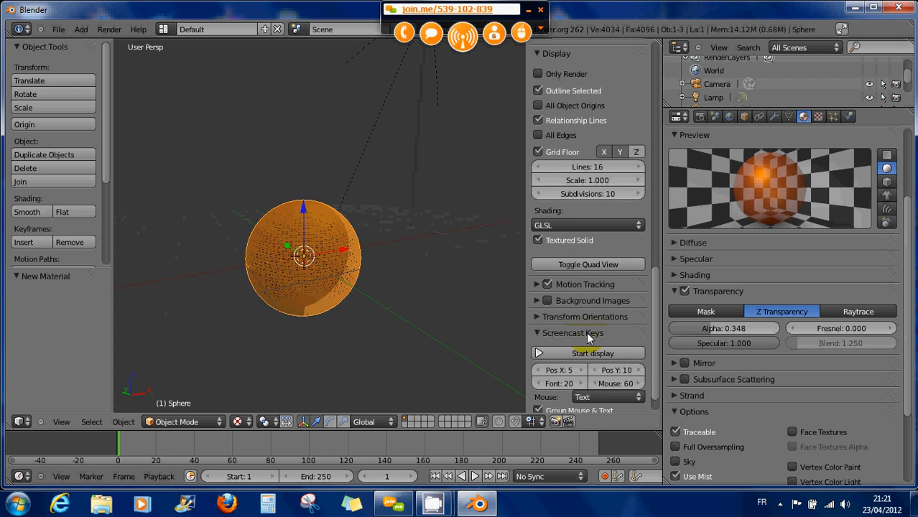
scroll(586, 332, up, 1)
scroll(586, 332, up, 1)
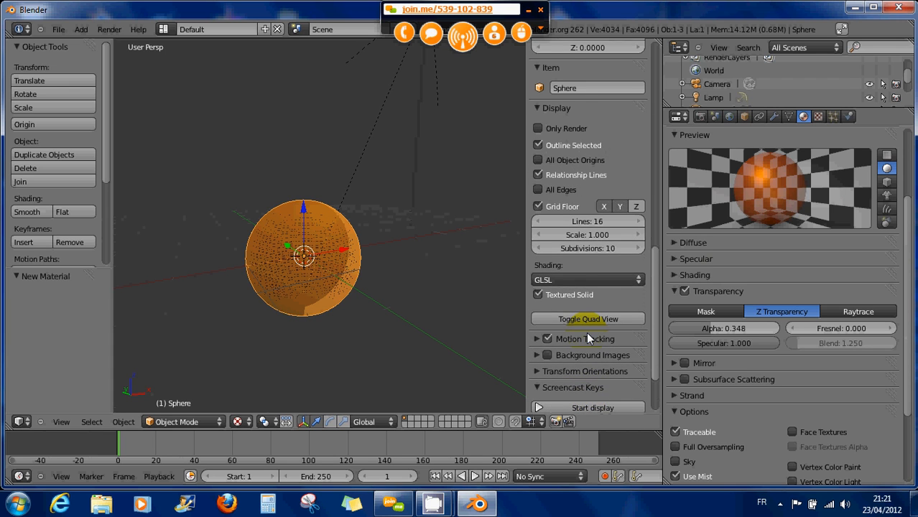
scroll(586, 332, up, 3)
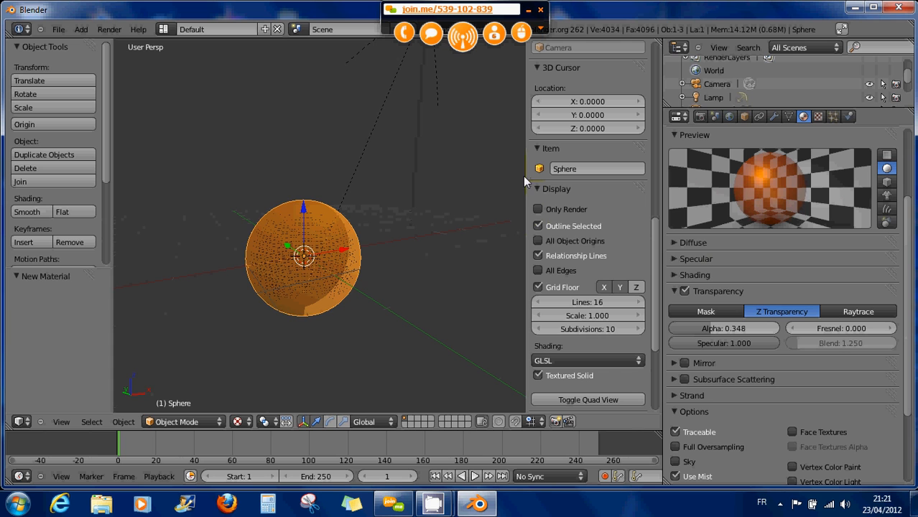
drag(525, 182, 666, 225)
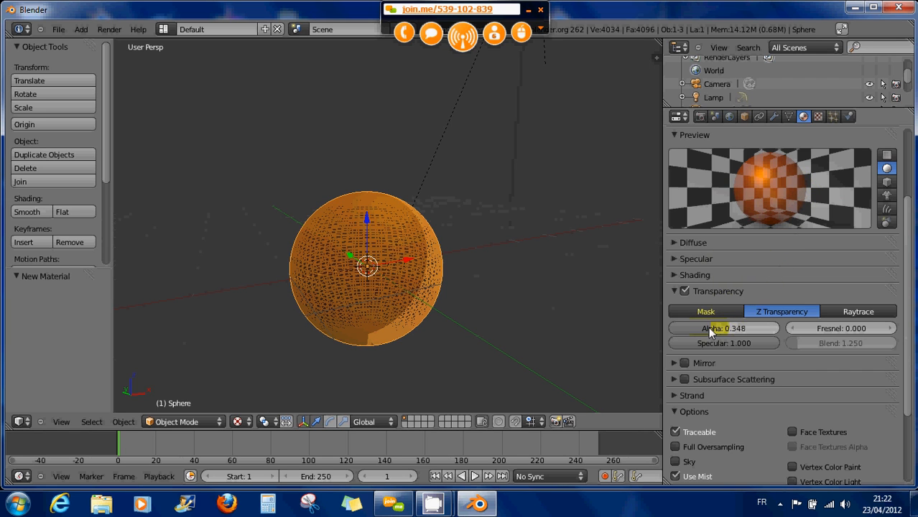
- Raise the transparency alpha to 0.460, try a Fresnel of 2.500, and set Fresnel to 5.000
drag(708, 327, 716, 326)
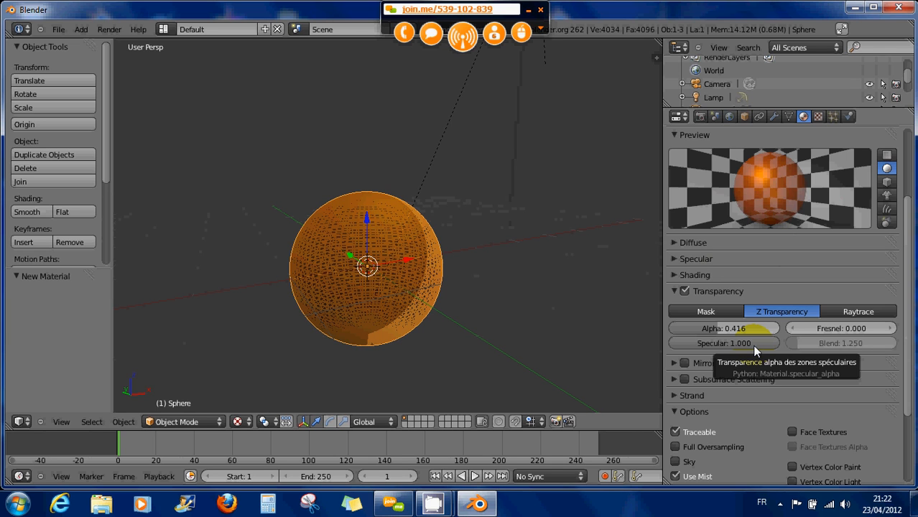
mouse_move(707, 329)
mouse_down()
mouse_move(724, 327)
mouse_move(714, 327)
mouse_up()
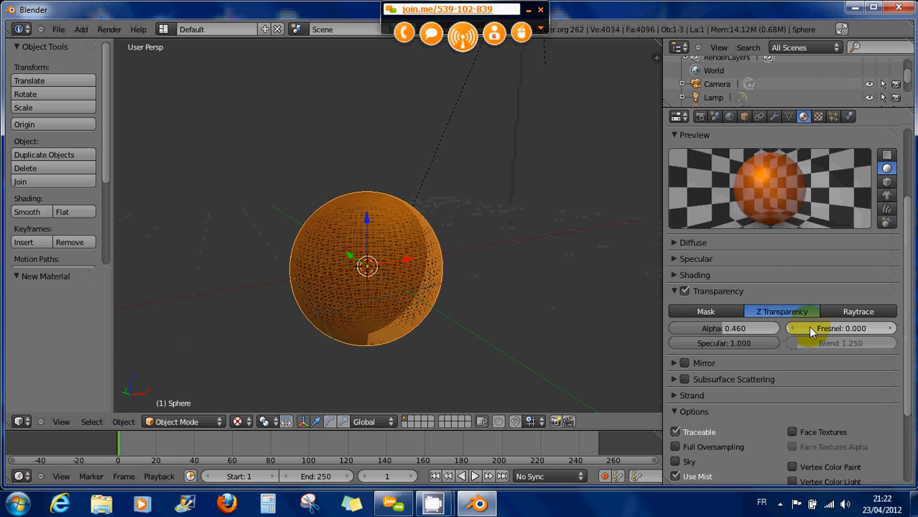
drag(809, 327, 830, 329)
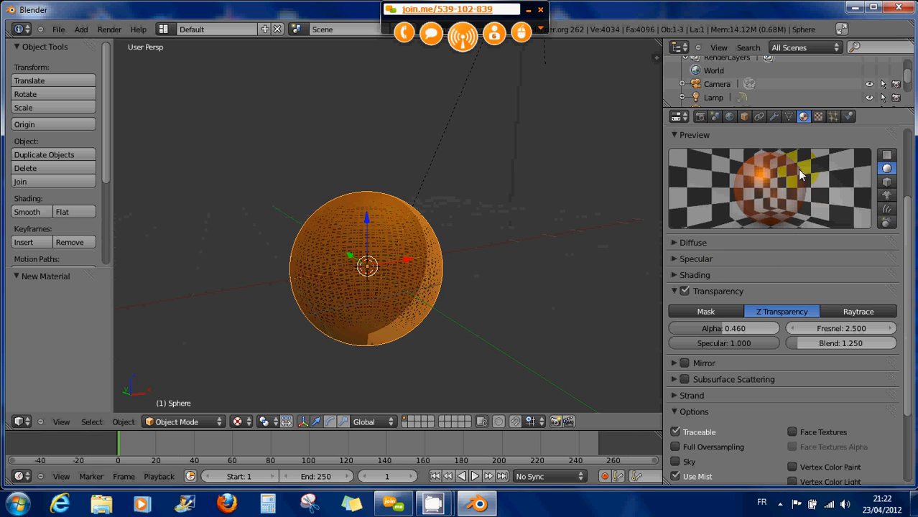
drag(796, 328, 816, 328)
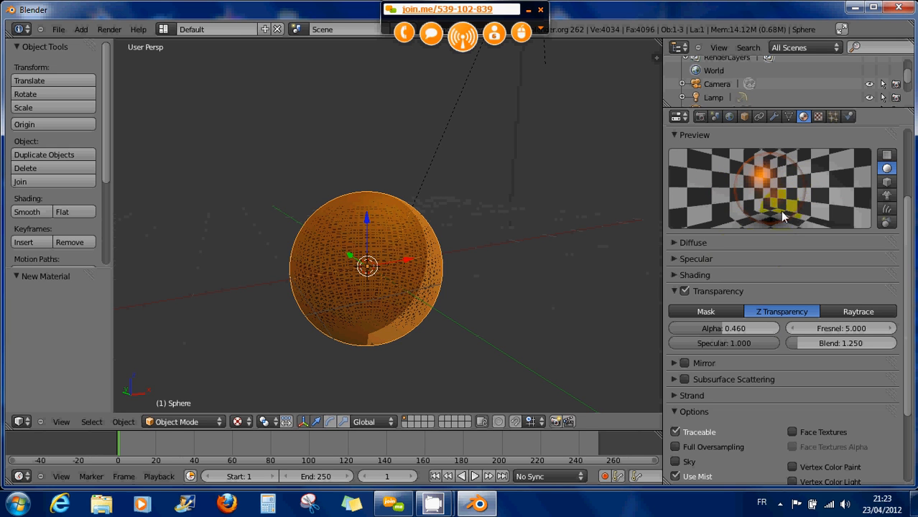
- Try the Singletexture and Multitexture shading modes in the 3D view and look at the sphere in each
middle_drag(463, 285, 550, 248)
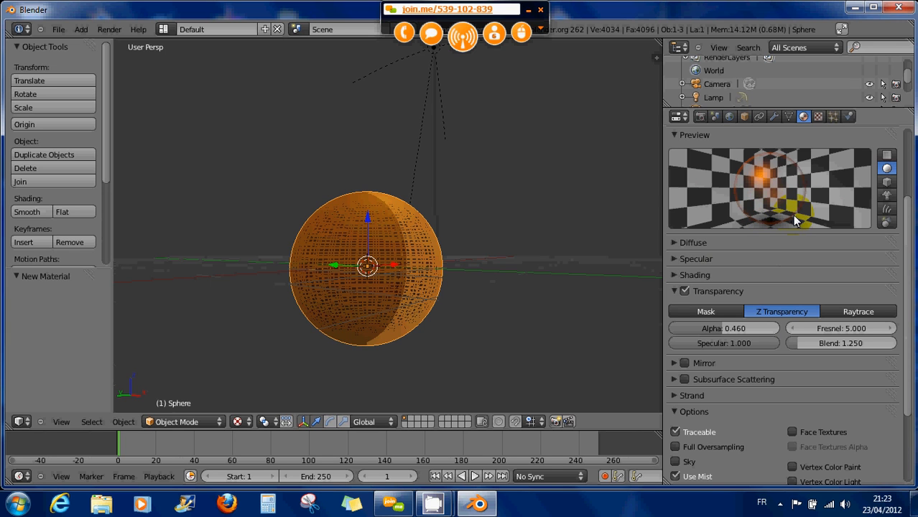
click(656, 57)
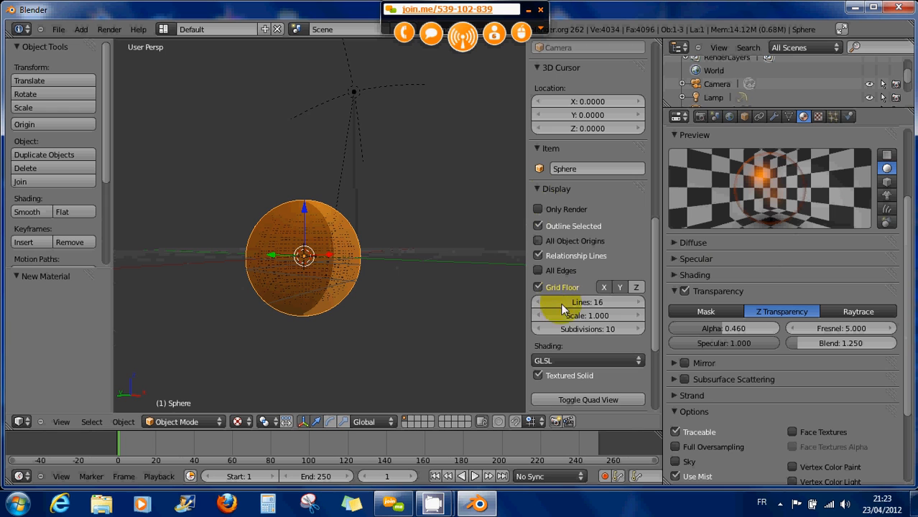
scroll(554, 309, down, 1)
click(563, 334)
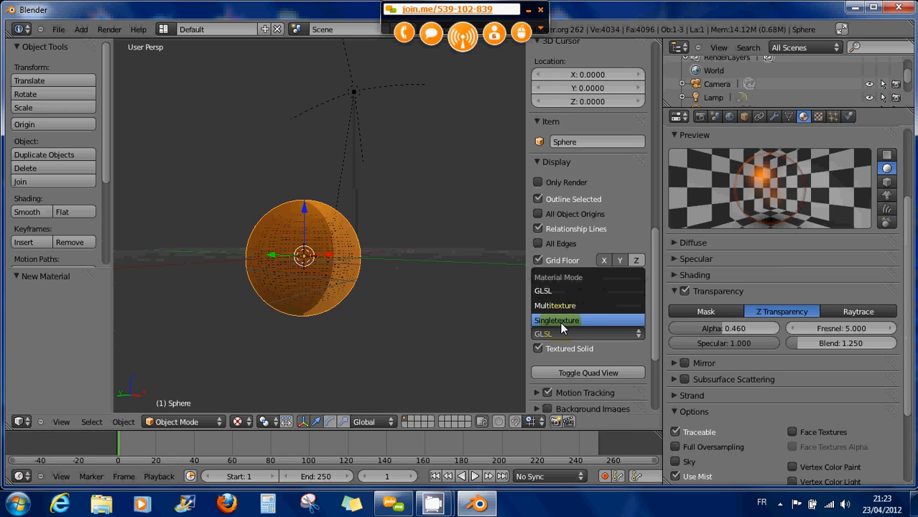
click(562, 323)
click(562, 332)
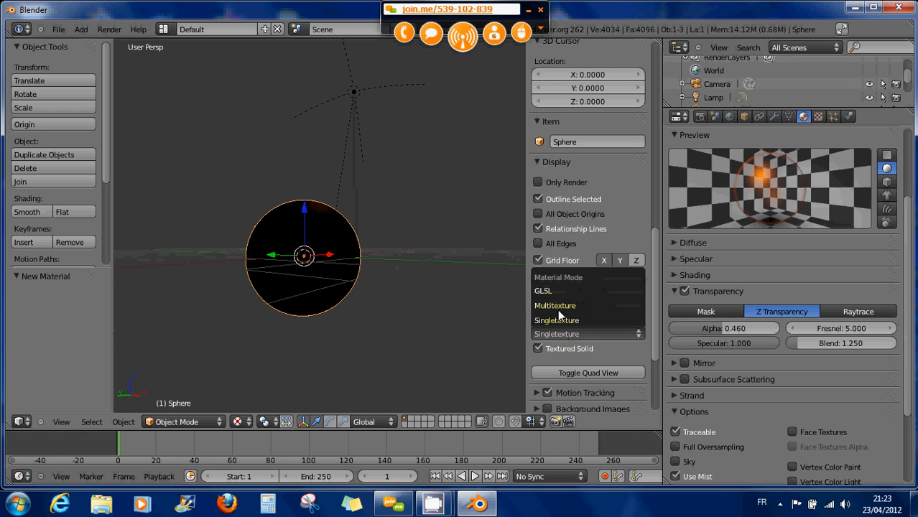
click(558, 310)
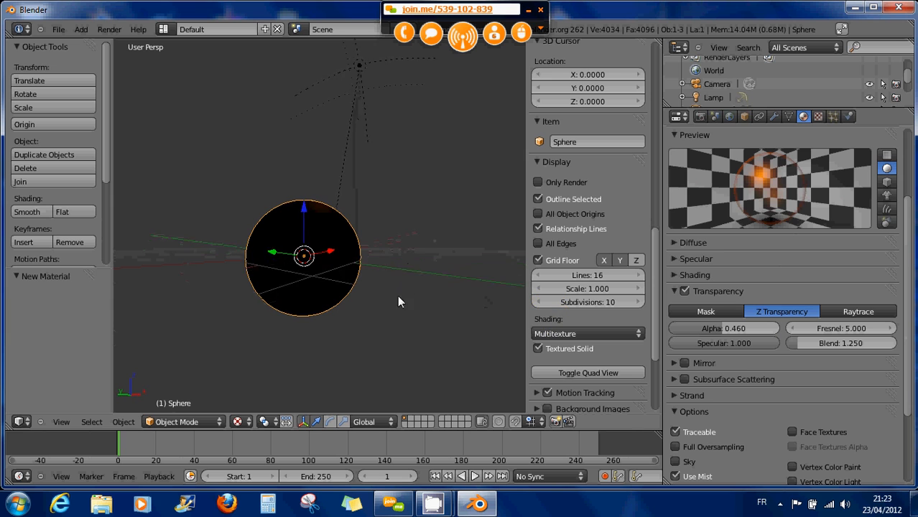
mouse_move(397, 295)
middle_down()
mouse_move(385, 331)
mouse_move(469, 358)
mouse_move(410, 314)
middle_up()
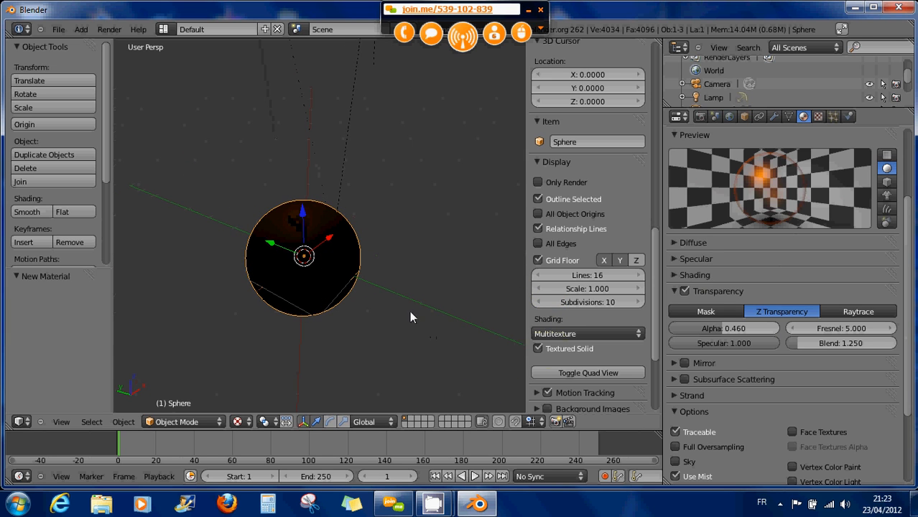
- Set the 3D view's shading back to GLSL, toggle Textured Solid off and on, and hide the view properties
click(573, 334)
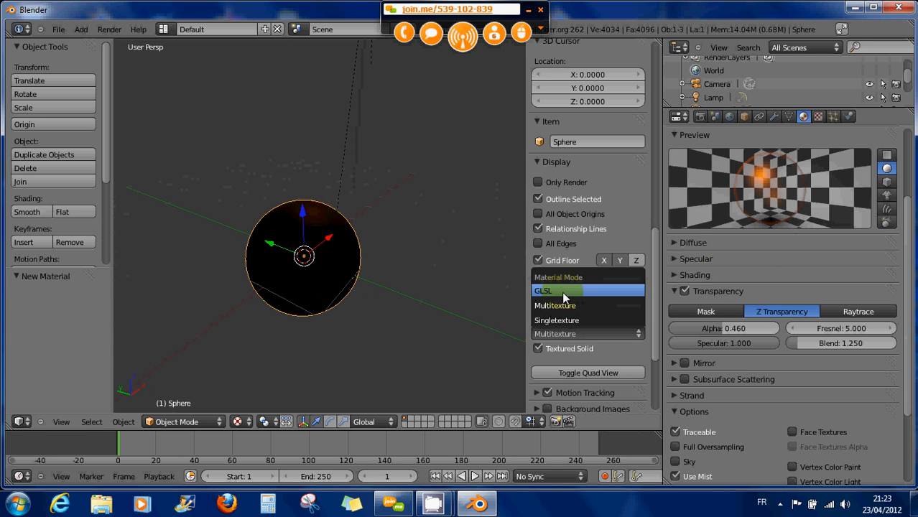
click(562, 292)
click(555, 349)
click(555, 348)
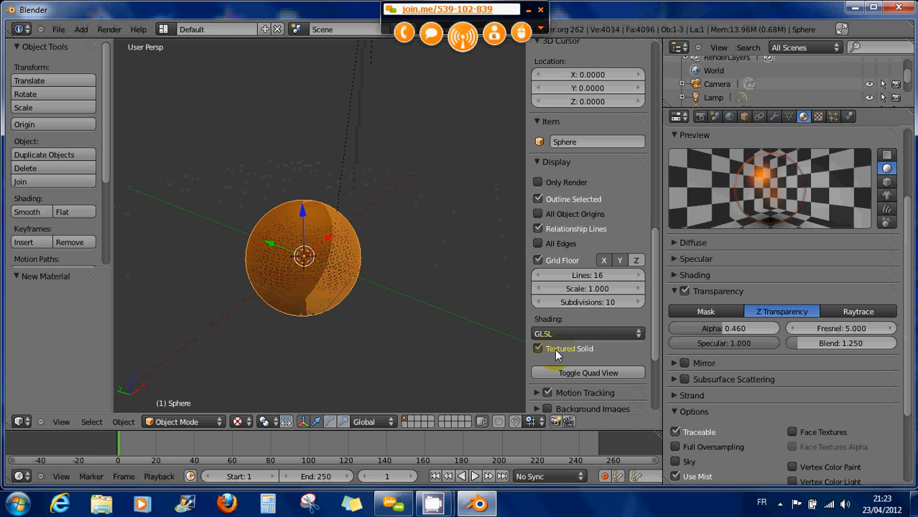
drag(526, 308, 648, 306)
mouse_move(648, 306)
middle_down()
mouse_move(467, 293)
mouse_move(453, 274)
mouse_move(567, 272)
middle_up()
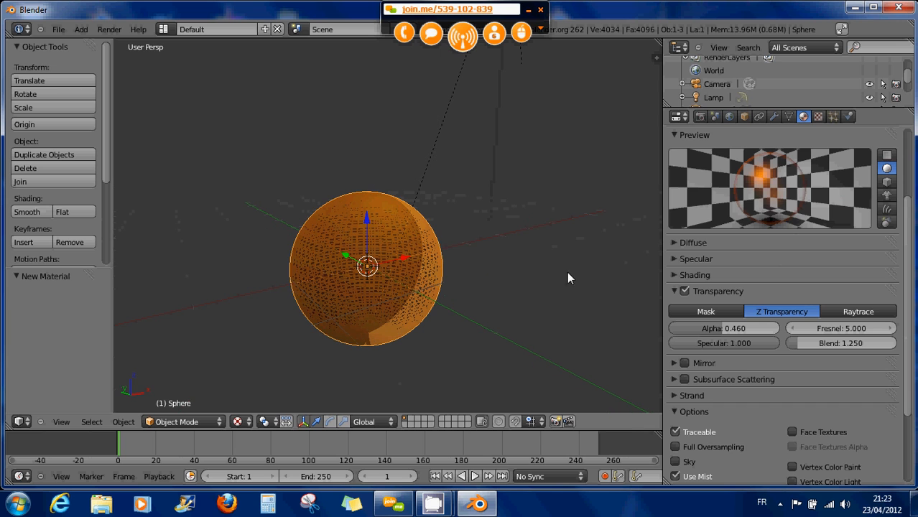
- In the sphere's object display settings, try Texture Space on and off, and enable Transparency
click(744, 116)
scroll(739, 325, down, 3)
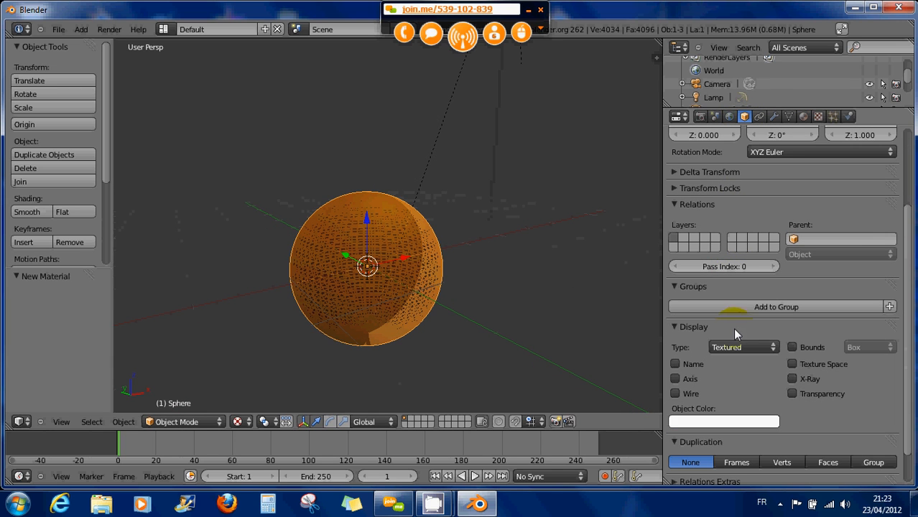
click(793, 366)
click(793, 366)
click(793, 394)
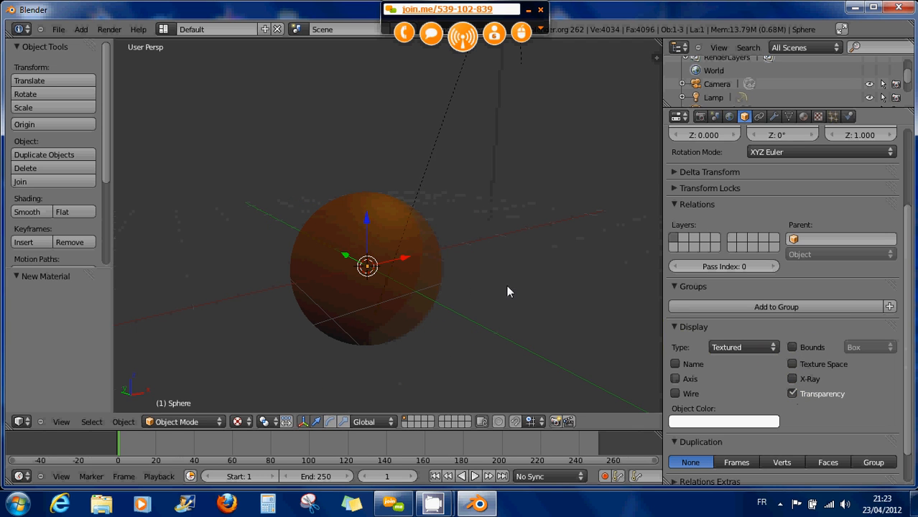
middle_drag(512, 259, 503, 297)
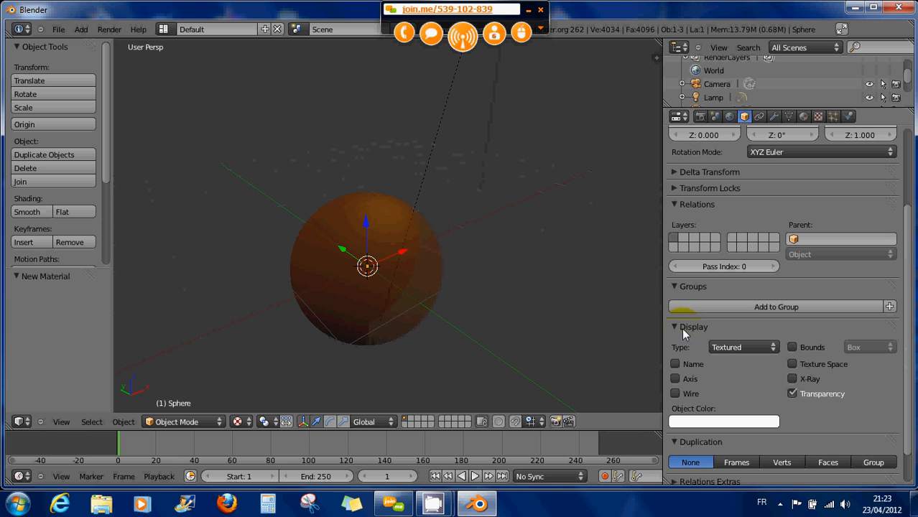
- Try the sphere's Name display on and off, and compare the view with the object's Transparency display off and on
click(675, 364)
click(675, 366)
middle_drag(423, 271, 430, 242)
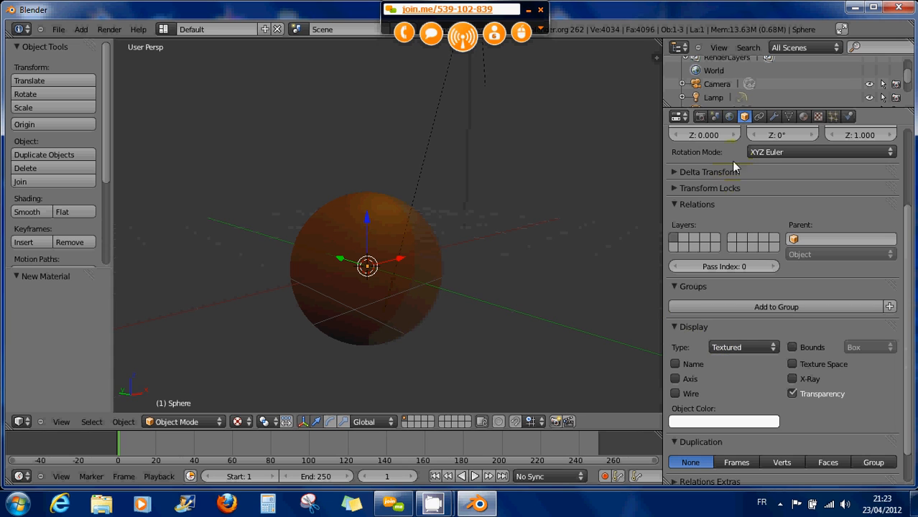
click(744, 117)
middle_drag(441, 276, 418, 279)
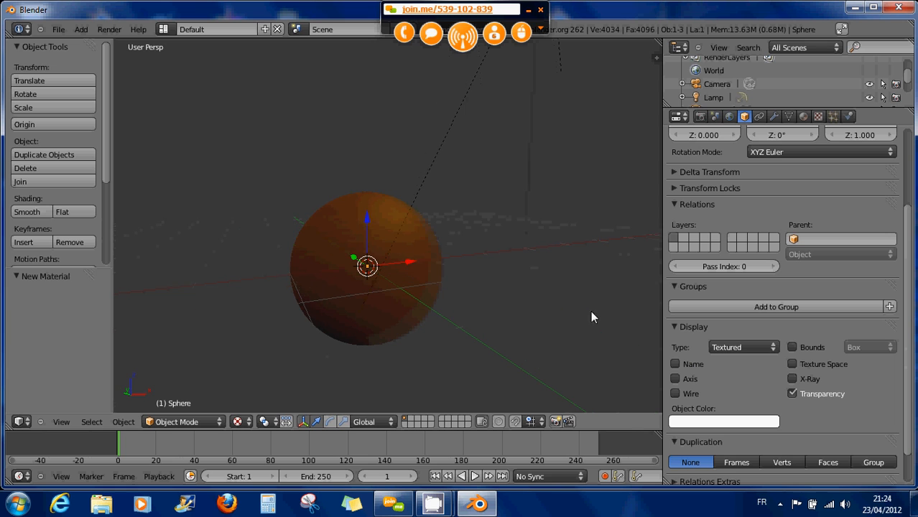
click(792, 395)
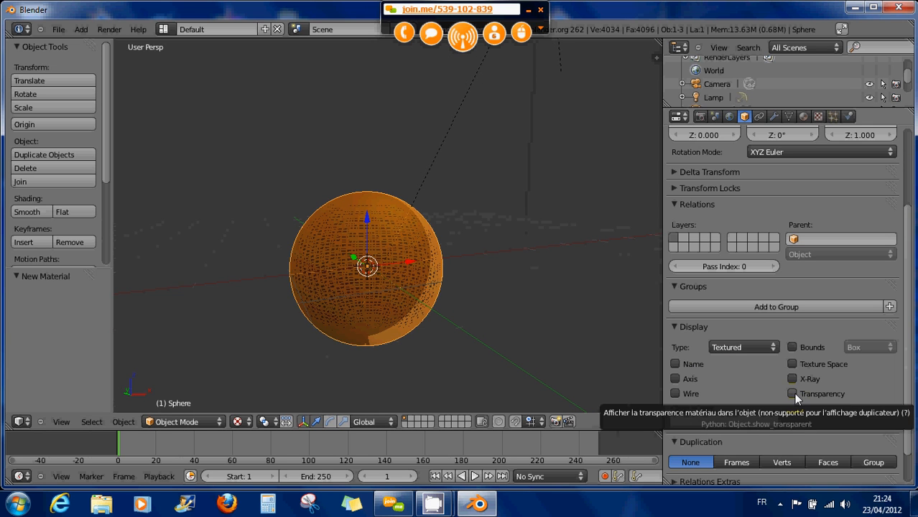
click(792, 394)
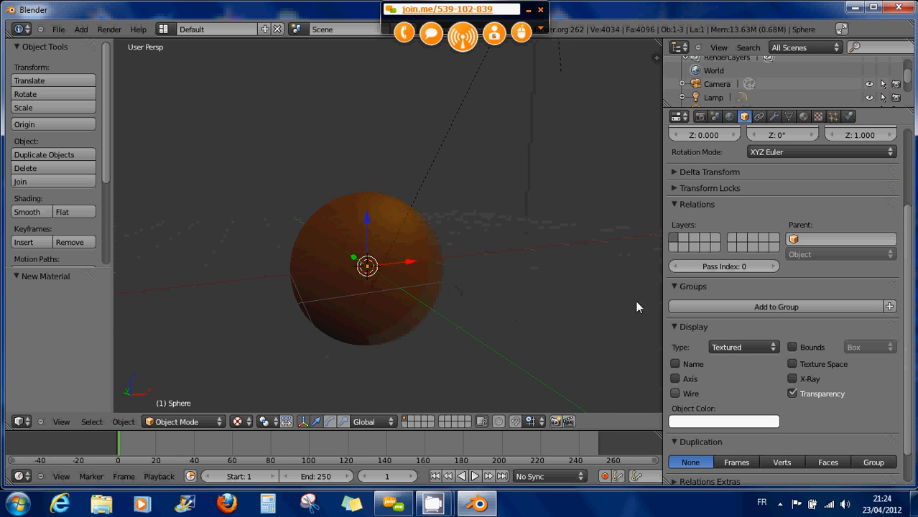
- In the material's transparency settings, try Fresnel 0.600 and 2.400 with Blend 1.349 and 2.939
click(804, 117)
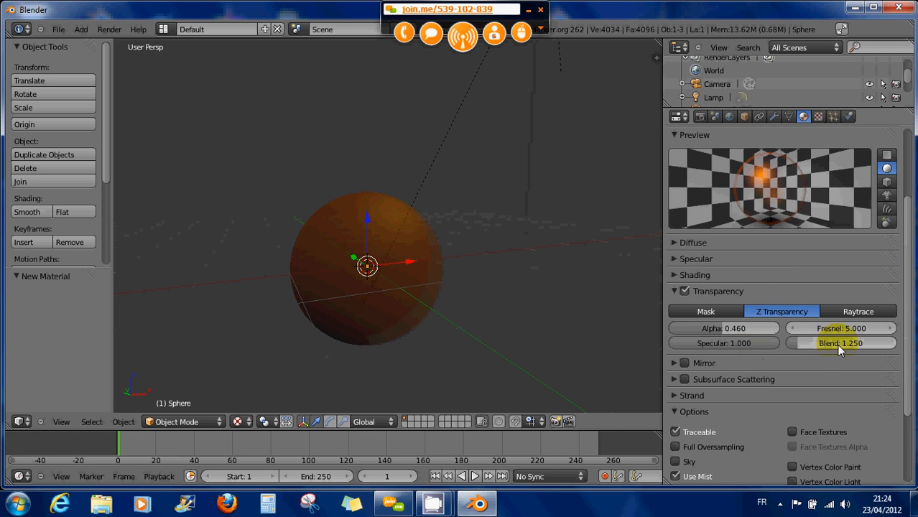
middle_drag(568, 305, 561, 291)
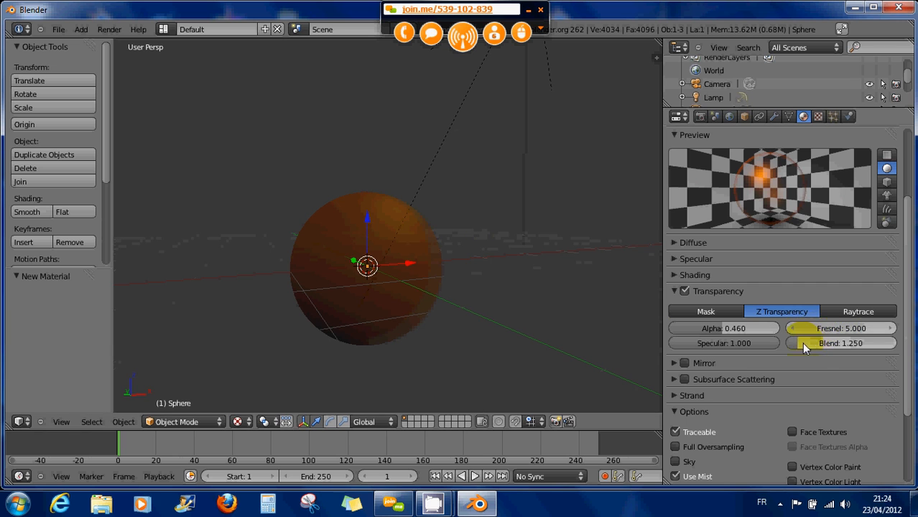
mouse_move(802, 343)
mouse_down()
mouse_move(857, 344)
mouse_move(803, 344)
mouse_up()
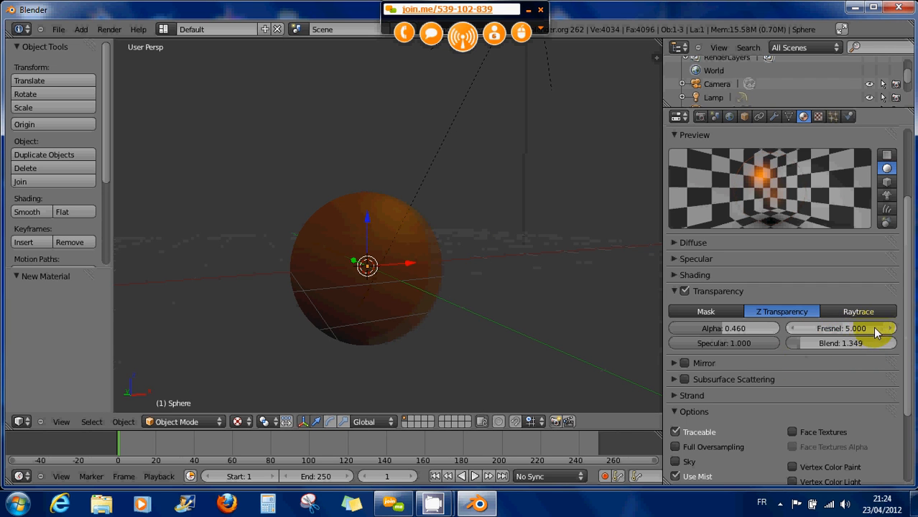
drag(875, 332, 848, 329)
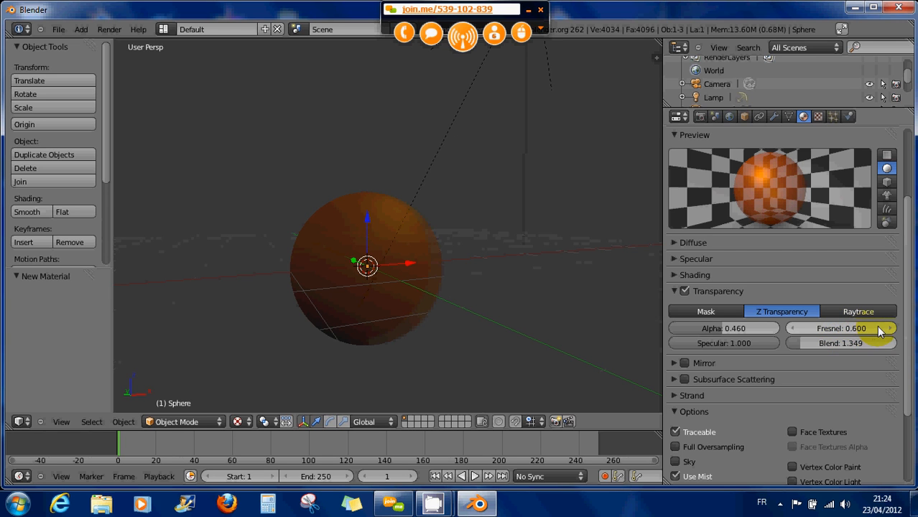
mouse_move(879, 325)
mouse_down()
mouse_move(864, 329)
mouse_move(880, 328)
mouse_up()
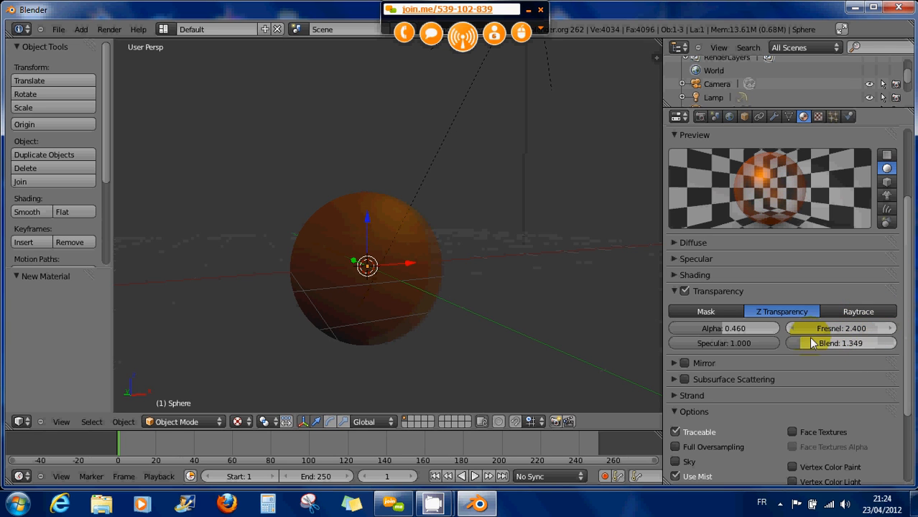
drag(812, 343, 842, 346)
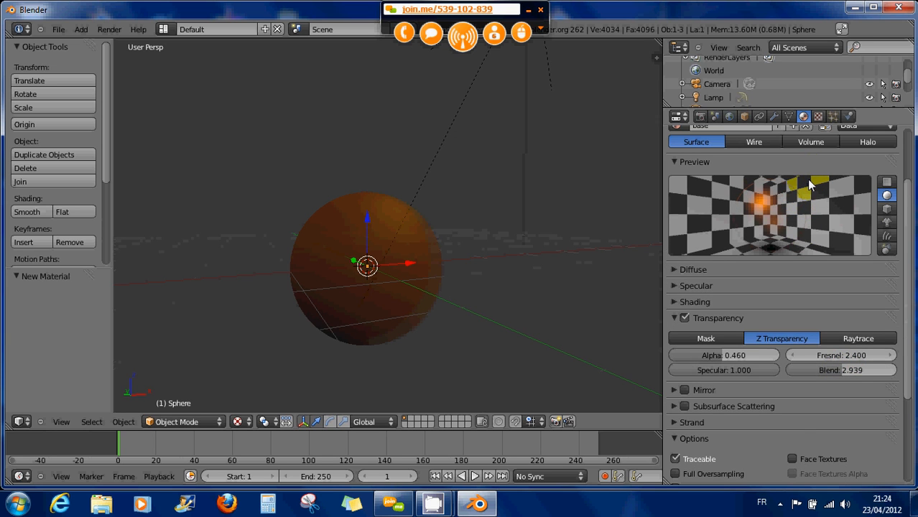
- Set the material's transparency Fresnel to 1.300, Blend to 2.093 and Alpha to 0.950
scroll(807, 179, down, 1)
drag(846, 345, 805, 343)
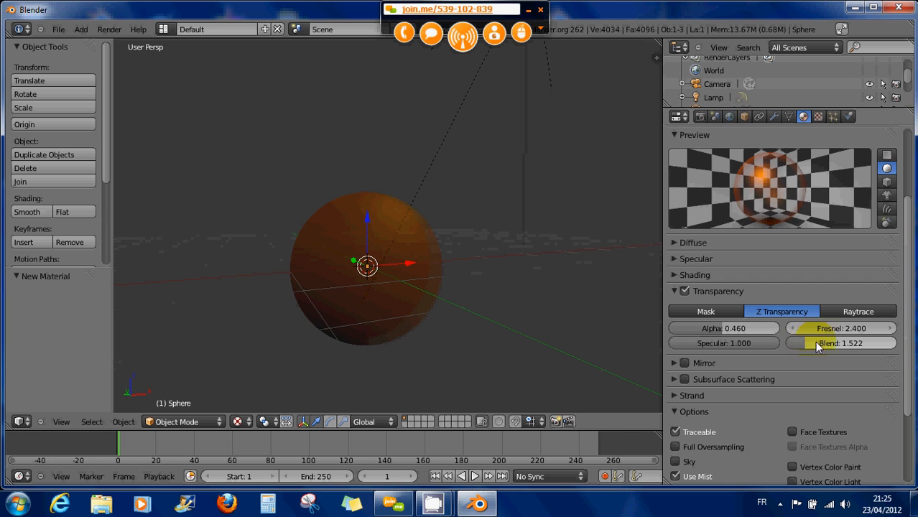
mouse_move(804, 342)
mouse_down()
mouse_move(840, 344)
mouse_move(821, 344)
mouse_up()
mouse_move(874, 331)
mouse_down()
mouse_move(842, 327)
mouse_move(873, 328)
mouse_up()
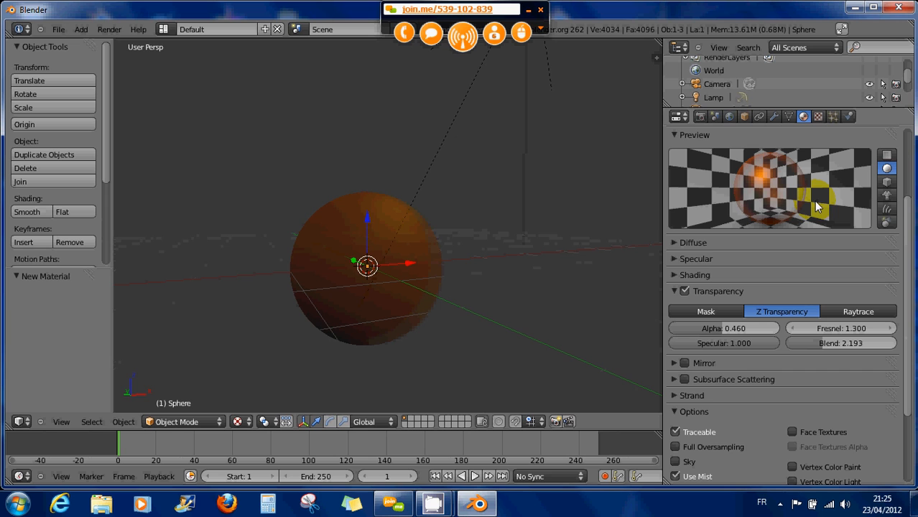
drag(863, 338, 819, 343)
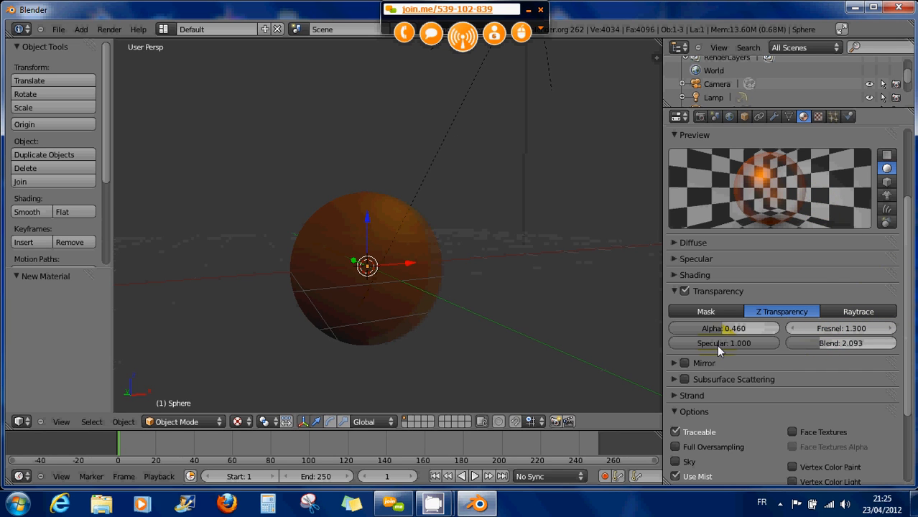
drag(717, 328, 770, 327)
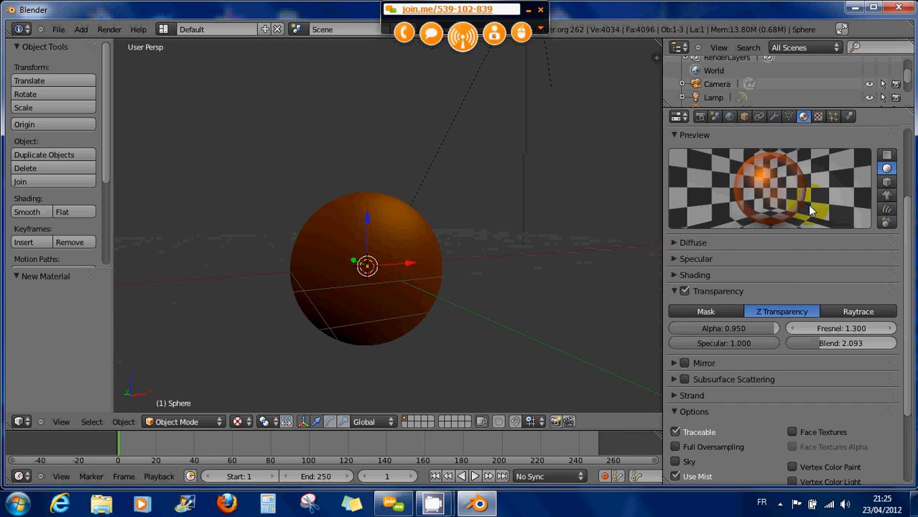
- Toggle the material's Transparency to compare it, leave it disabled, and collapse its settings
click(685, 291)
click(685, 291)
click(685, 291)
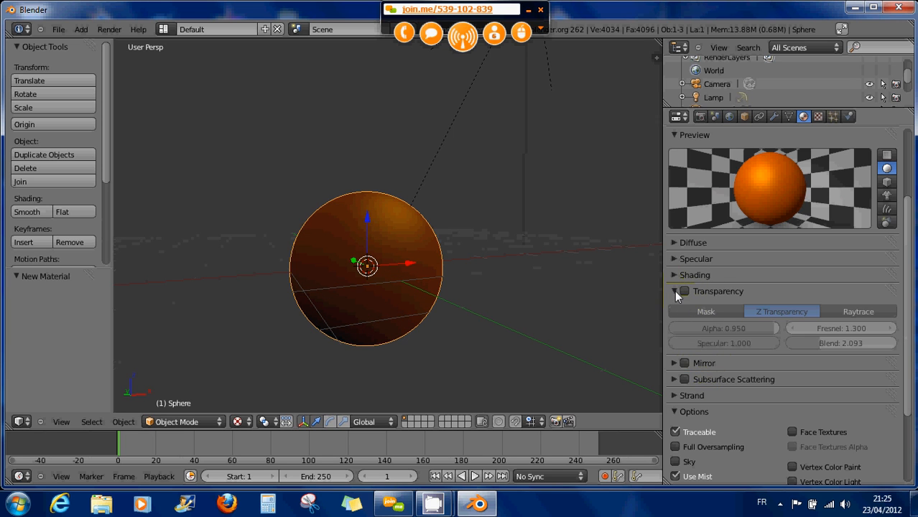
click(675, 291)
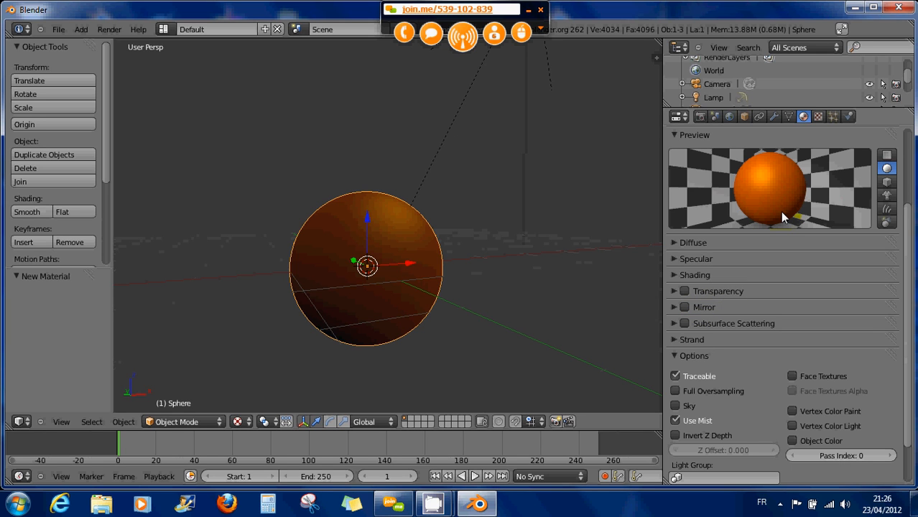
- Enable Mirror on the sphere's material, expand its settings, and set Reflectivity to 0.273
click(684, 307)
click(674, 307)
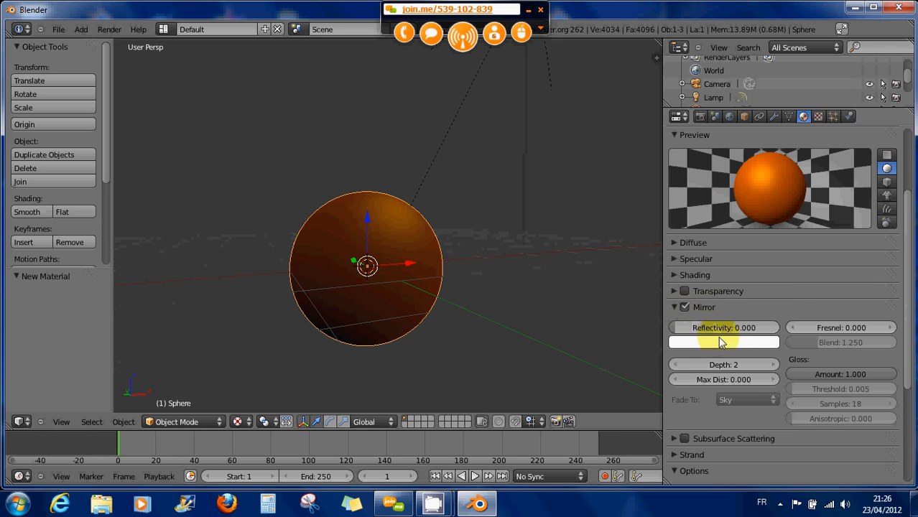
drag(675, 326, 698, 327)
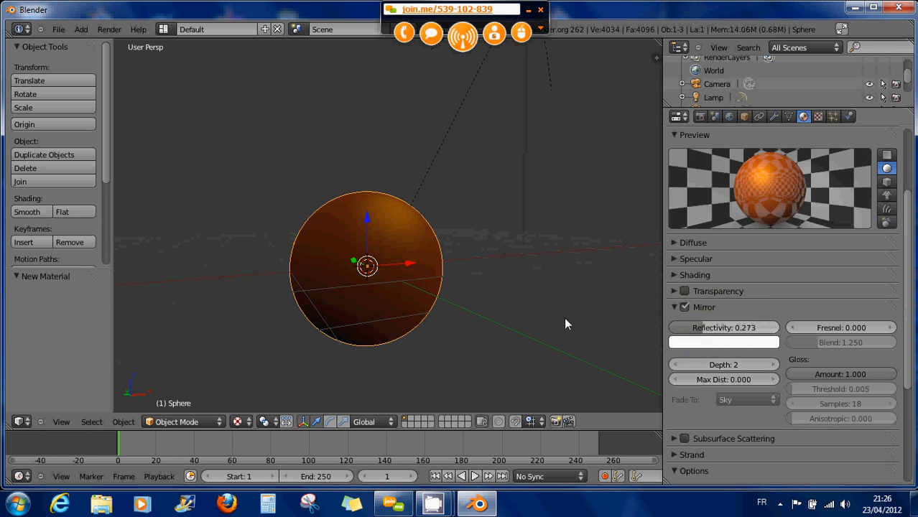
- Set the material's mirror Fresnel to 2.500 and raise Reflectivity to 0.416
scroll(553, 321, down, 4)
scroll(534, 309, up, 8)
scroll(530, 305, down, 5)
mouse_move(796, 324)
mouse_down()
mouse_move(818, 325)
mouse_move(797, 329)
mouse_up()
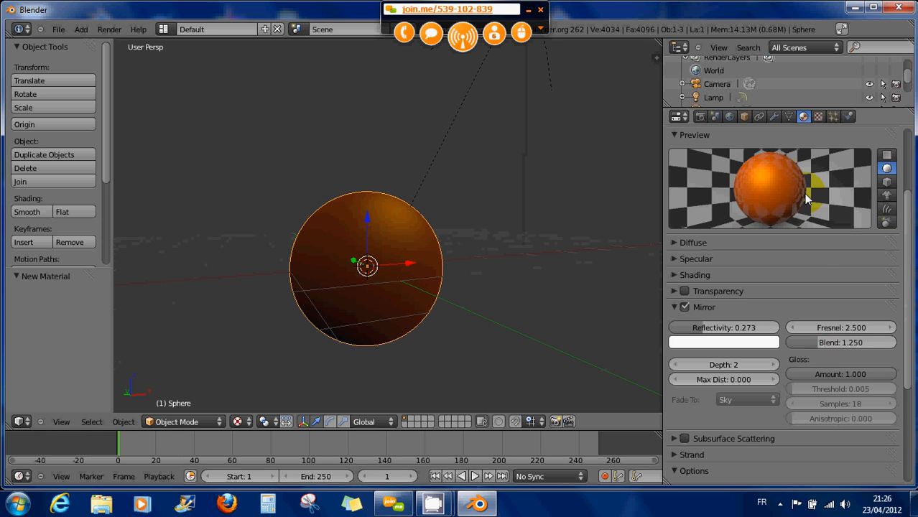
drag(698, 327, 719, 328)
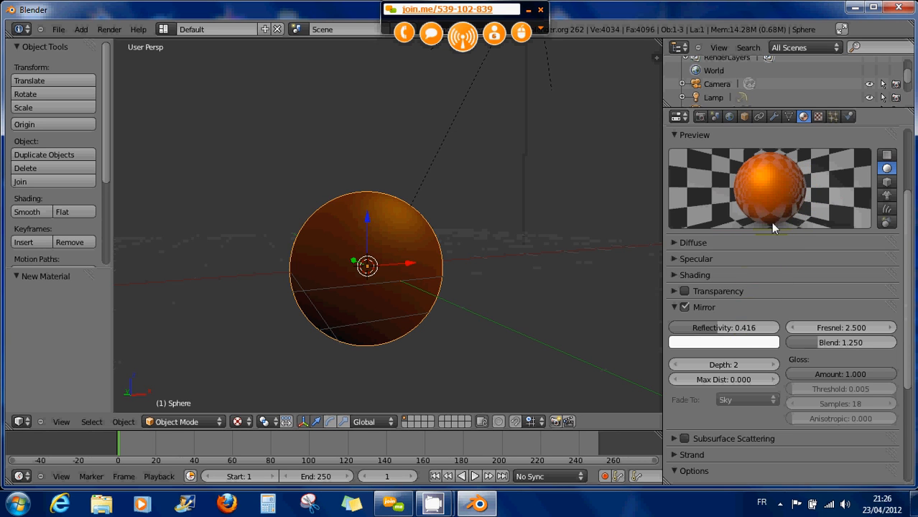
- Change the material's mirror colour to bright green, and move the join.me bar clear of the render engine selector
click(693, 341)
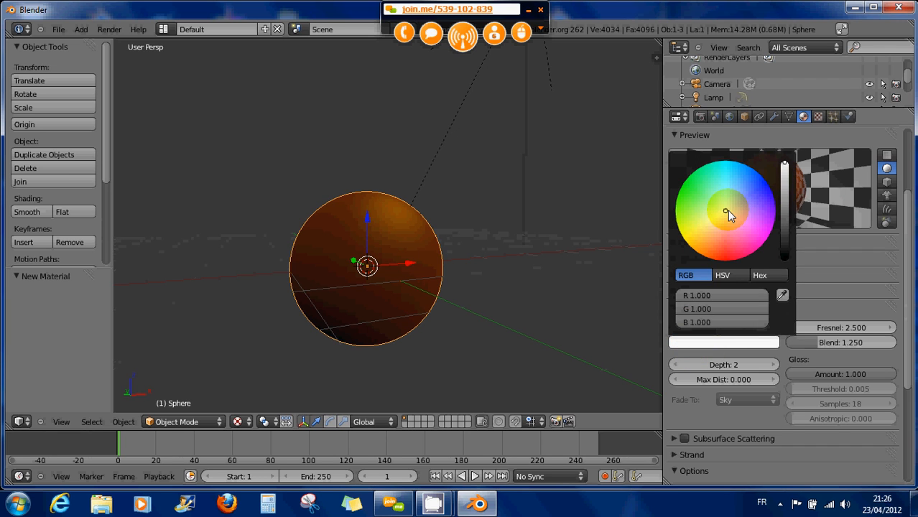
drag(727, 210, 669, 191)
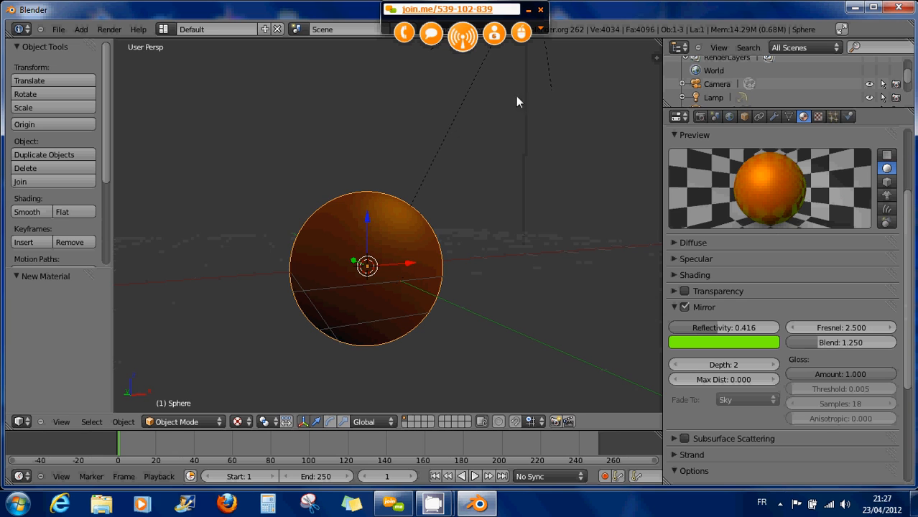
drag(523, 7, 668, 13)
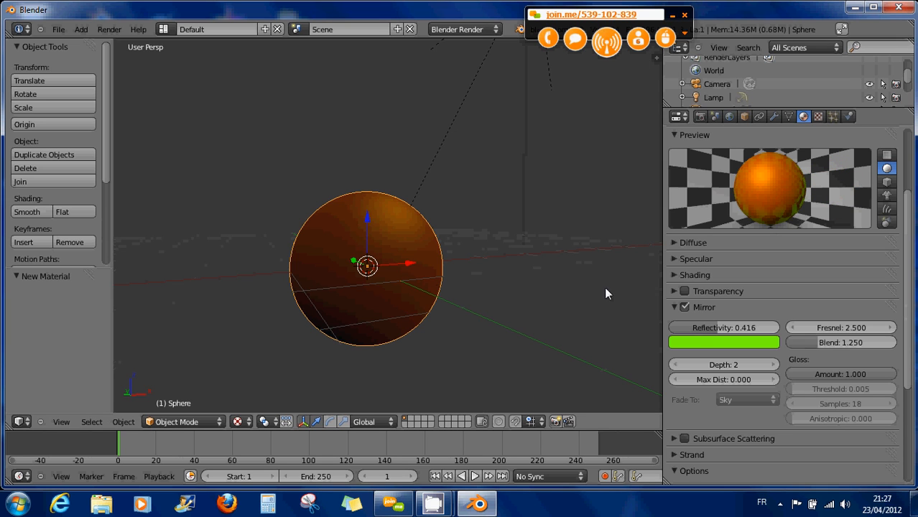
- Render the sphere, raise the material's mirror Reflectivity to 0.652, render again to compare, and close the render
click(399, 246)
key(F12)
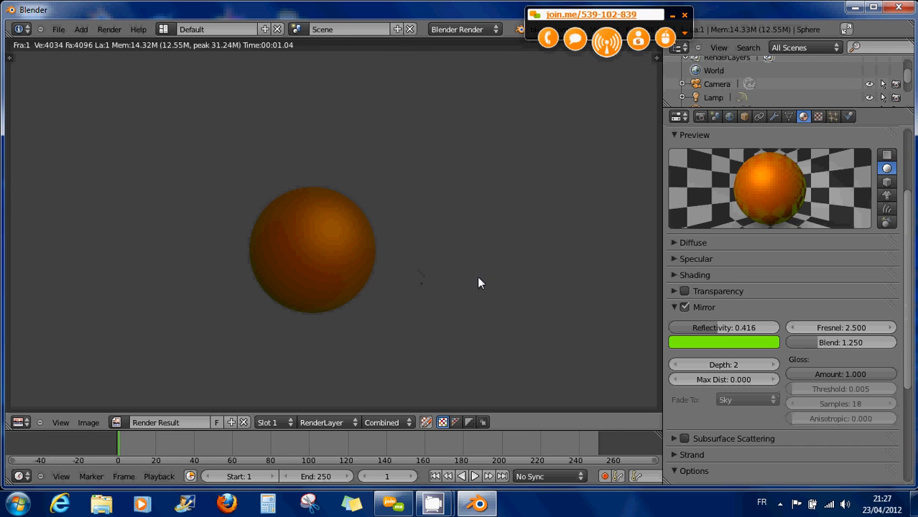
drag(707, 328, 740, 332)
key(F12)
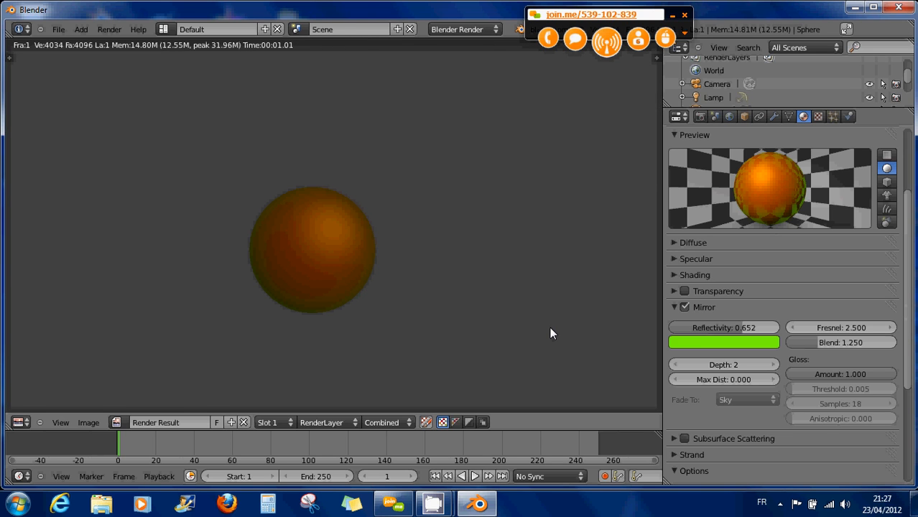
key(Escape)
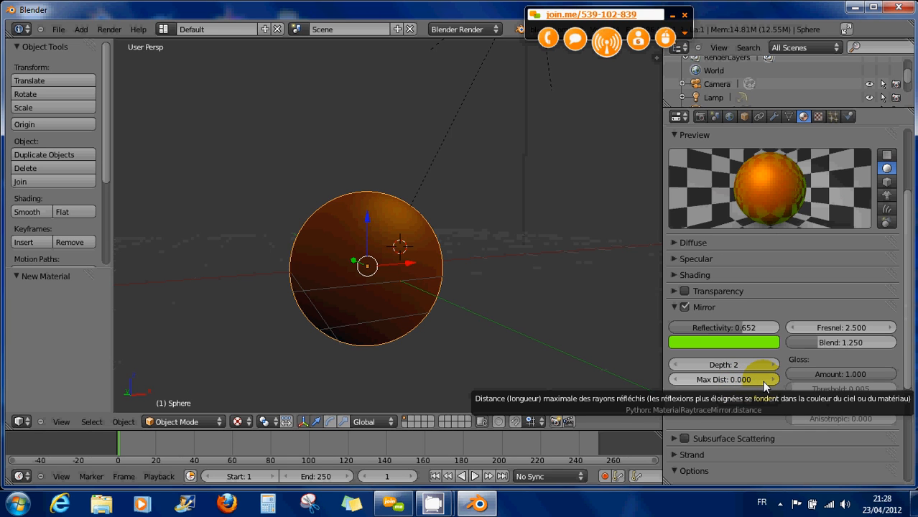
- Try a mirror Max Dist of 1.500 to compare it in the preview, and return it to 0.000
drag(762, 381, 776, 378)
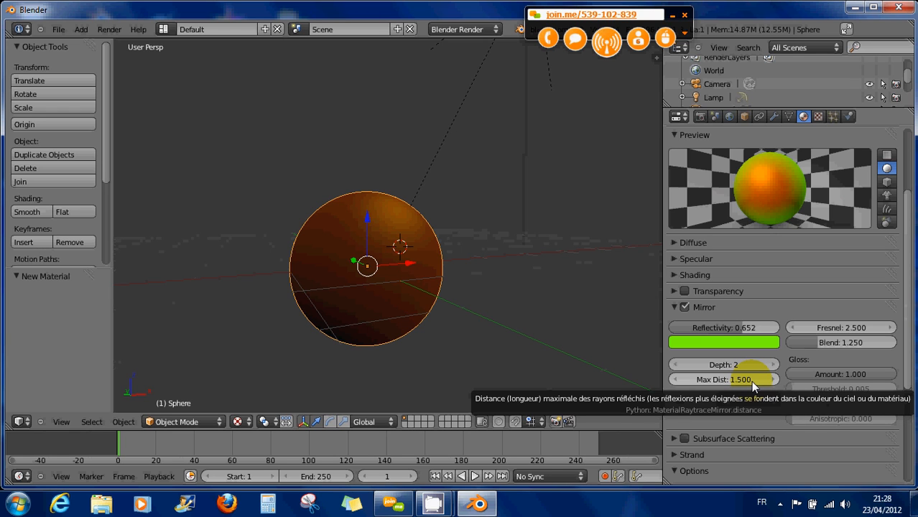
drag(751, 381, 727, 381)
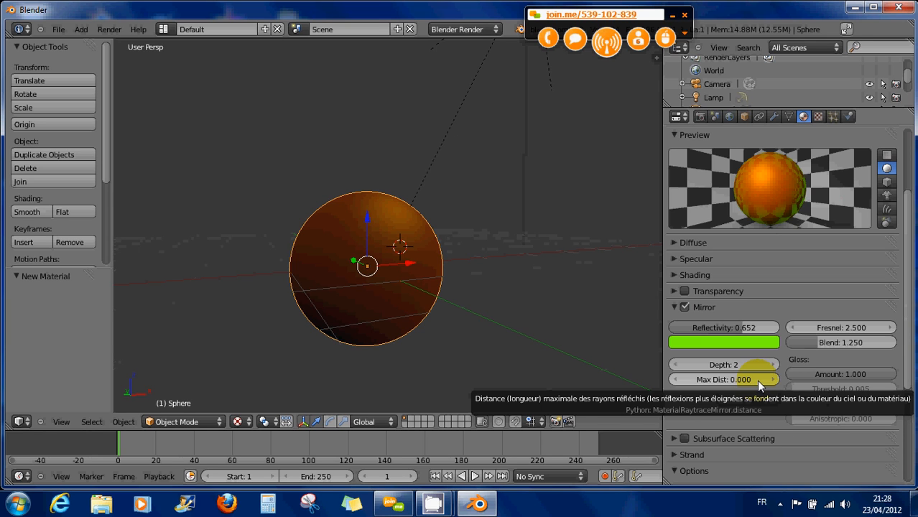
click(757, 380)
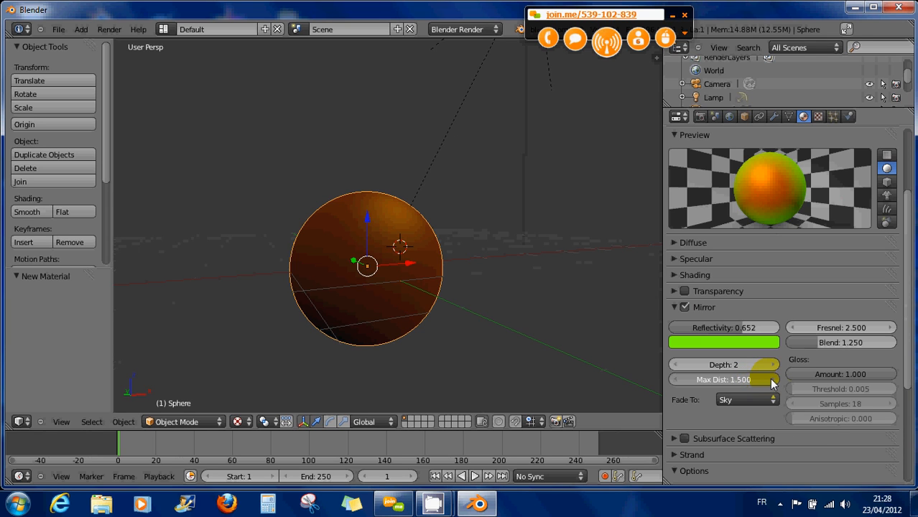
drag(756, 380, 735, 382)
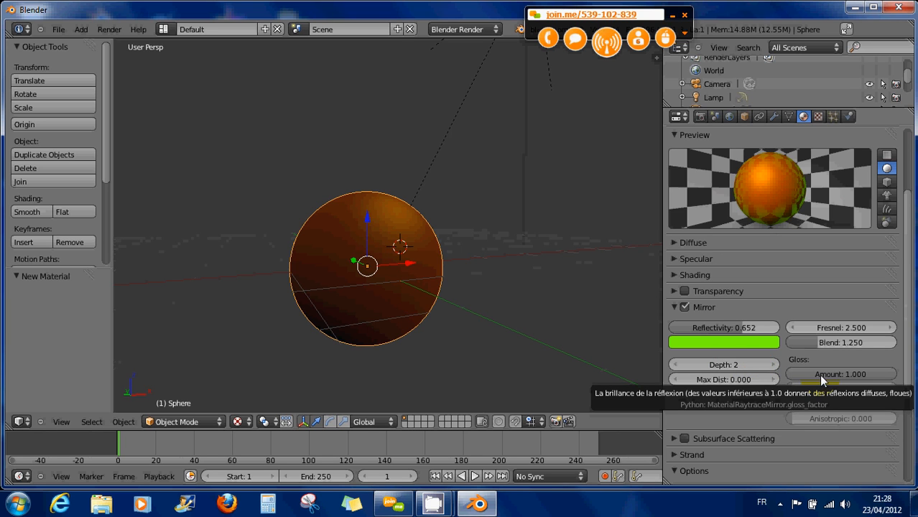
click(819, 377)
click(812, 357)
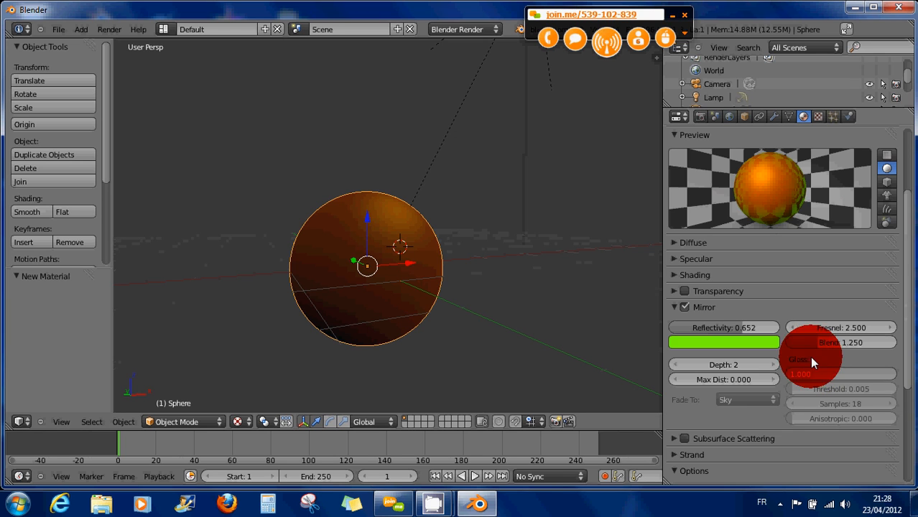
click(835, 373)
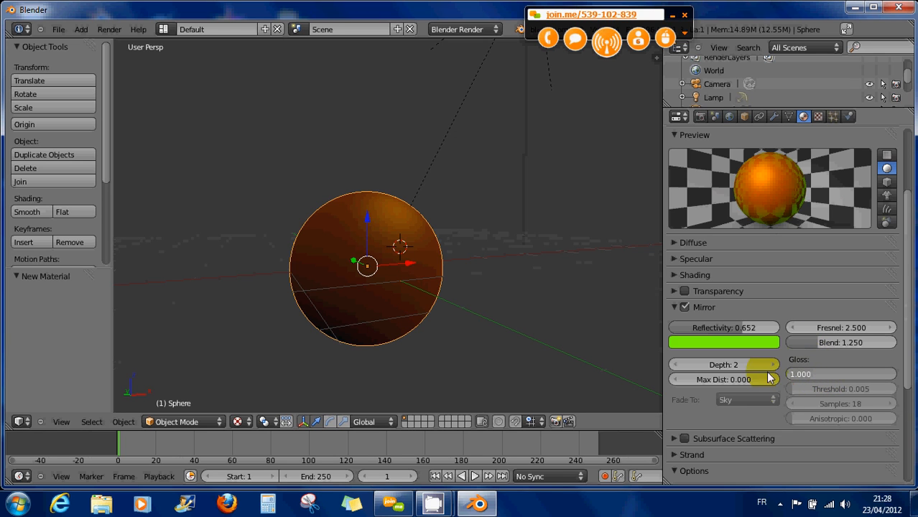
click(778, 397)
- Collapse the material's Mirror settings and disable Mirror
scroll(778, 397, down, 2)
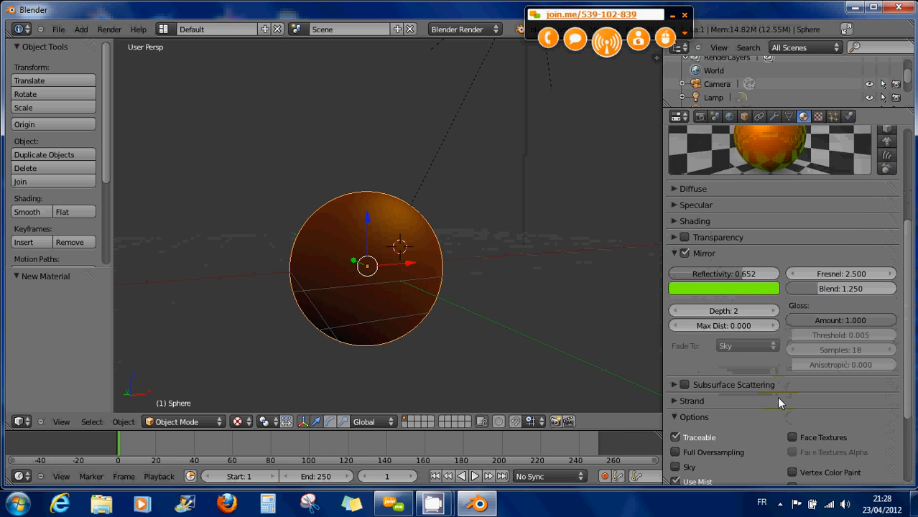
click(673, 255)
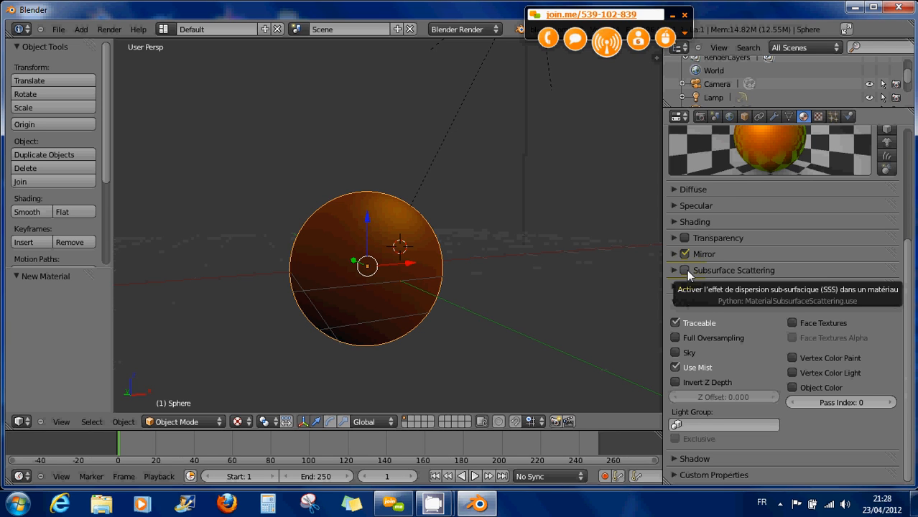
click(684, 254)
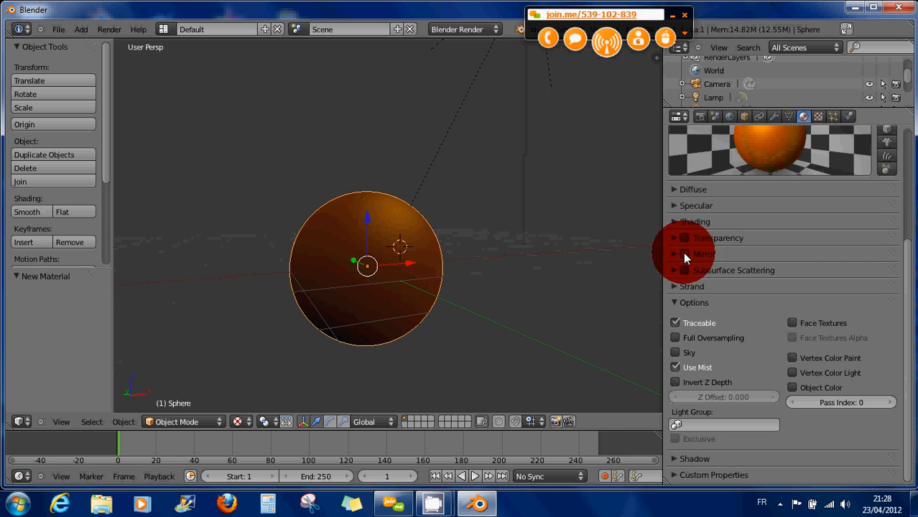
- Enable Subsurface Scattering on the material and expand its settings to examine them, leaving it disabled and collapsed
click(685, 270)
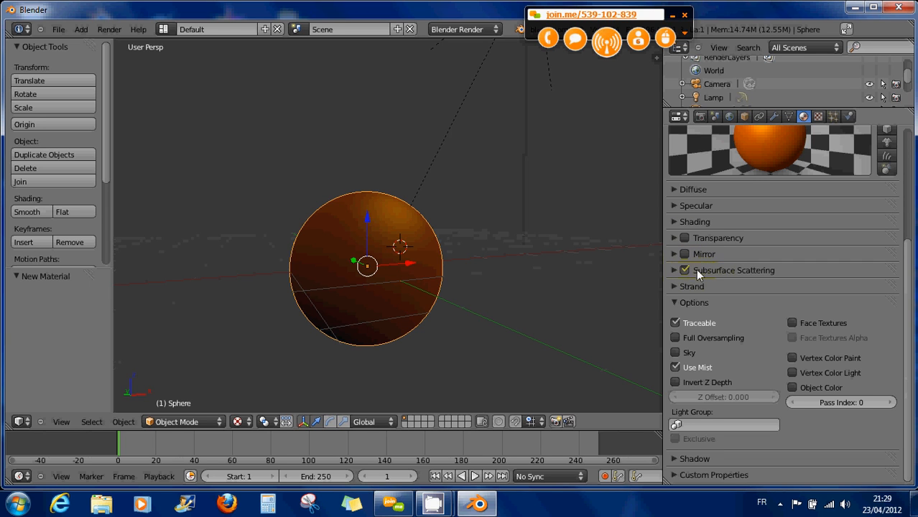
click(672, 270)
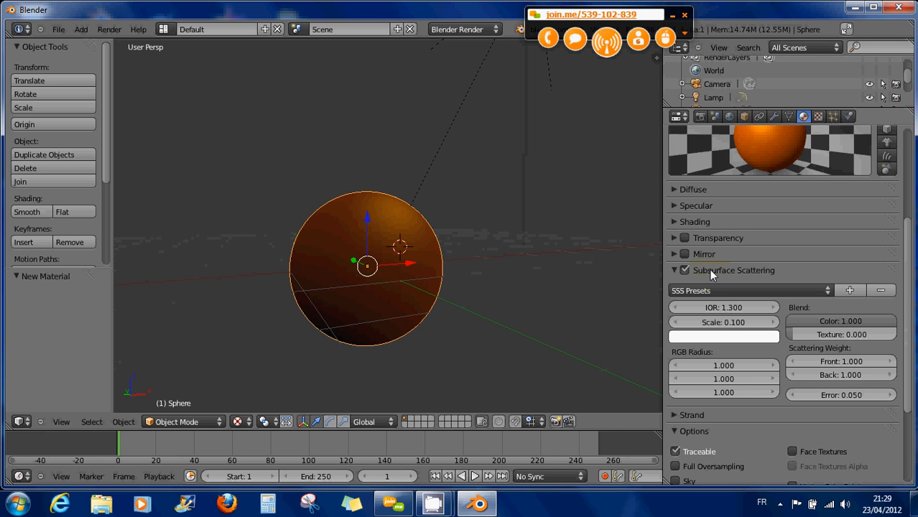
click(759, 337)
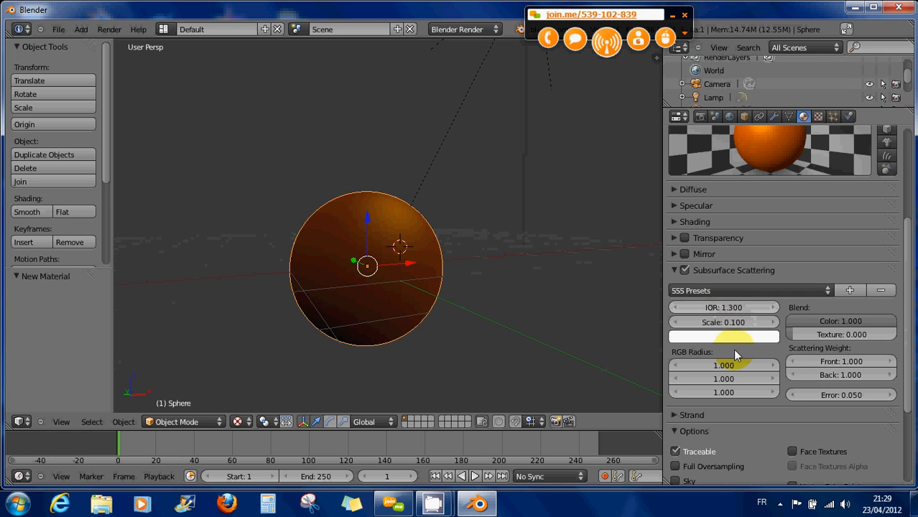
click(684, 270)
click(675, 270)
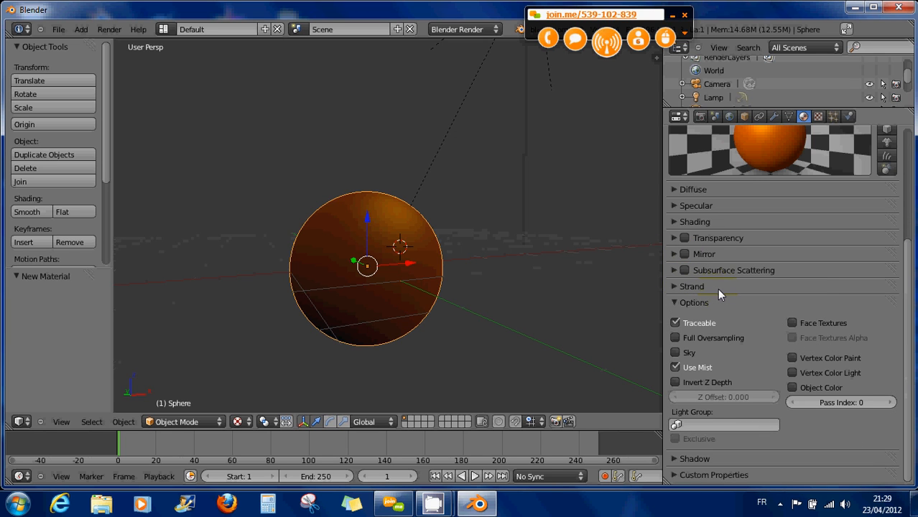
- Expand the material's Strand settings to examine the size and shading values, and collapse them
click(674, 287)
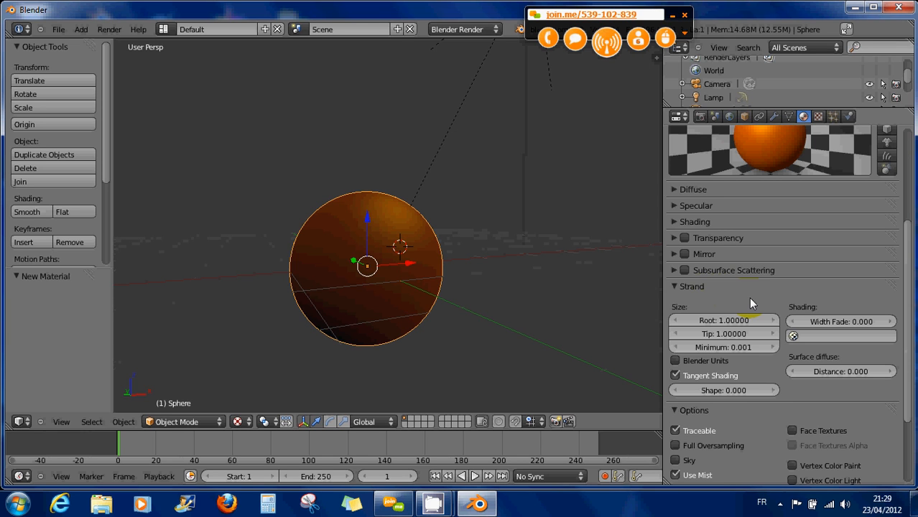
click(689, 286)
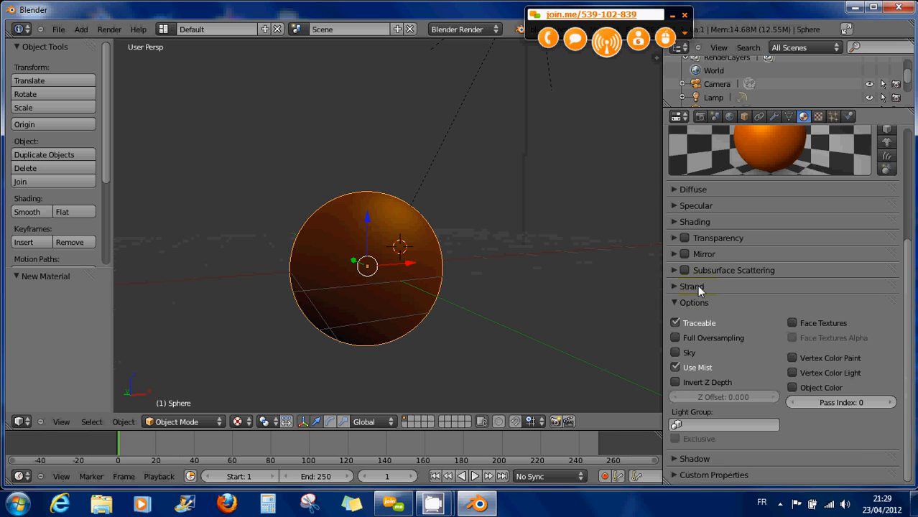
click(676, 286)
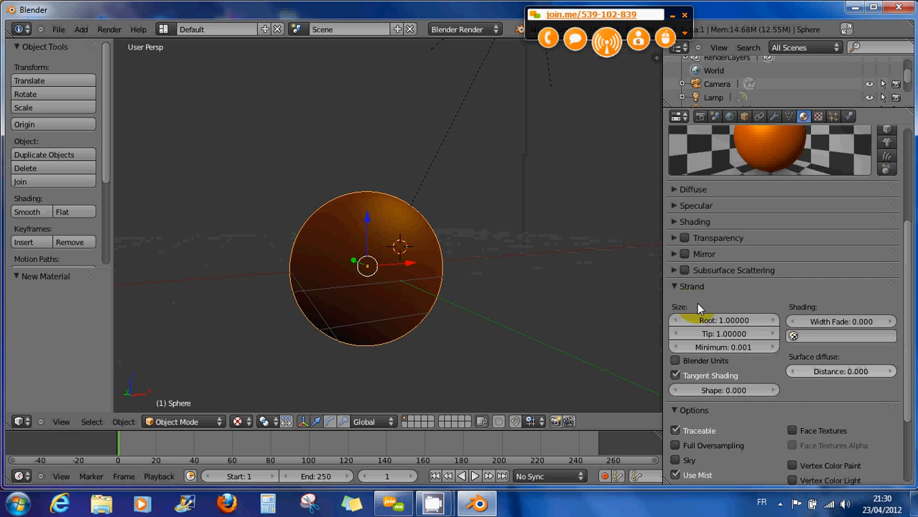
click(676, 284)
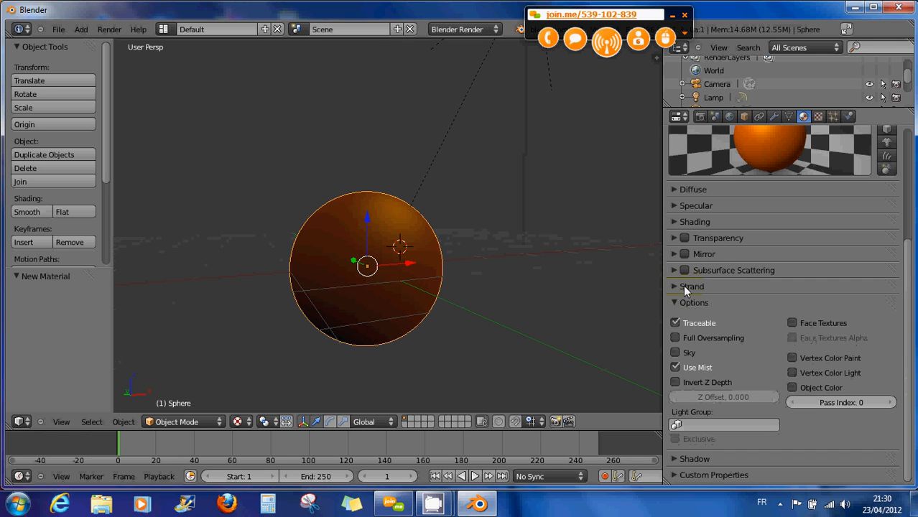
- Disable Traceable in the material's Options and collapse those settings
click(734, 324)
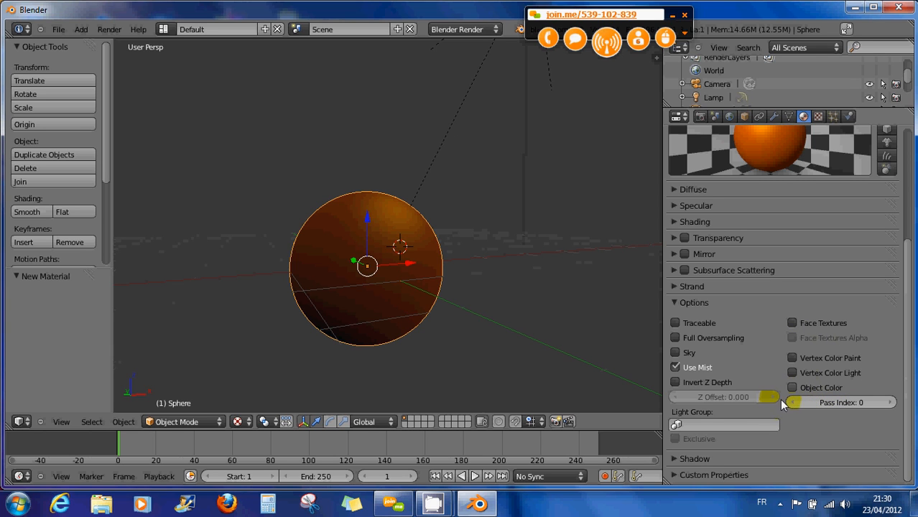
click(679, 303)
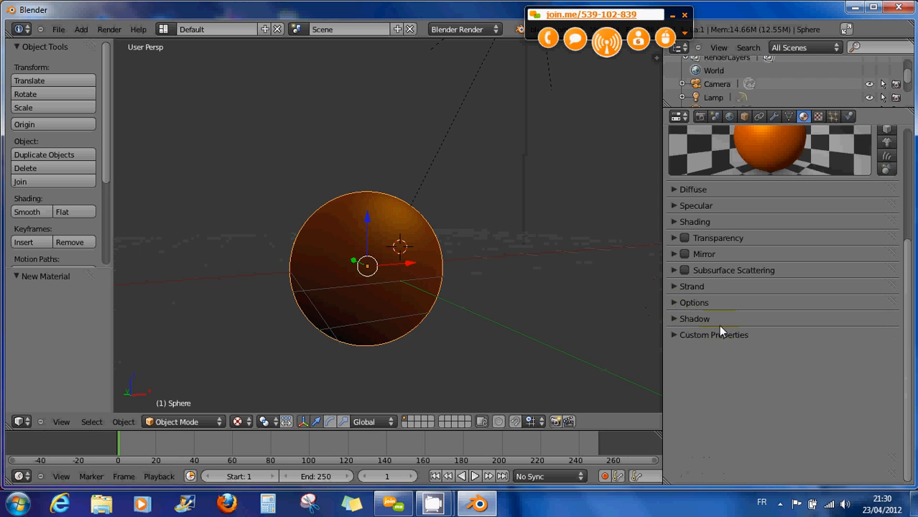
- Render the sphere while examining the material's Shadow settings, look into Custom Properties, and collapse both sections
click(677, 321)
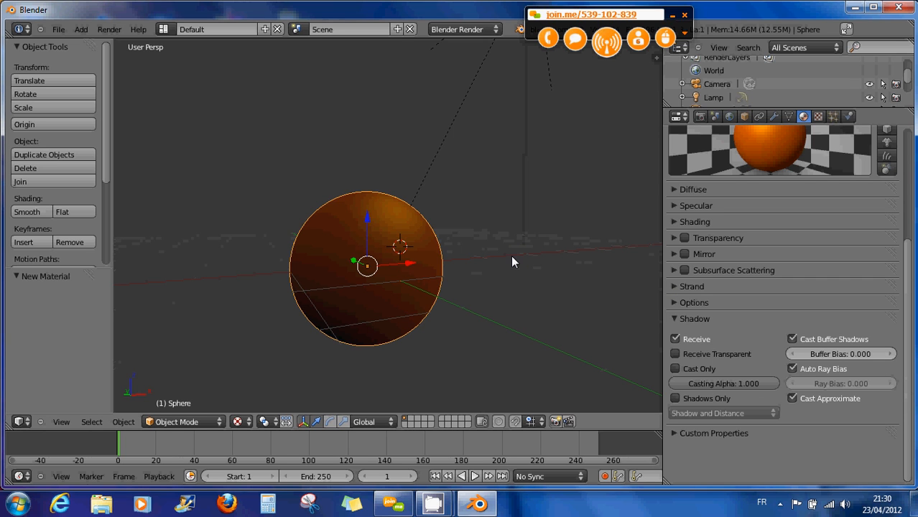
key(F12)
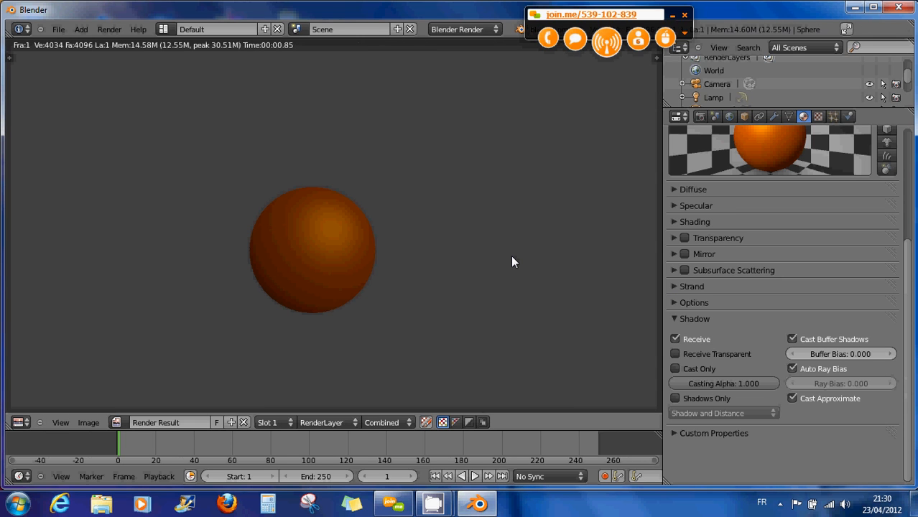
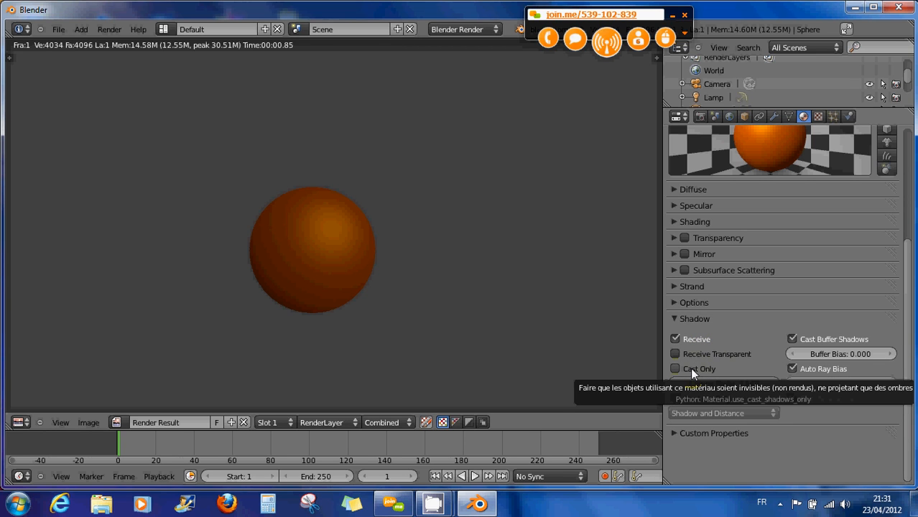
click(673, 317)
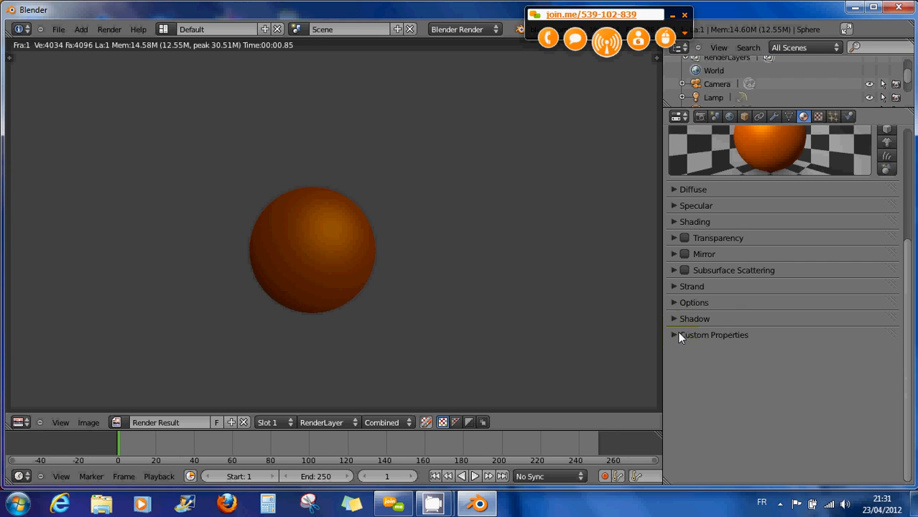
click(678, 335)
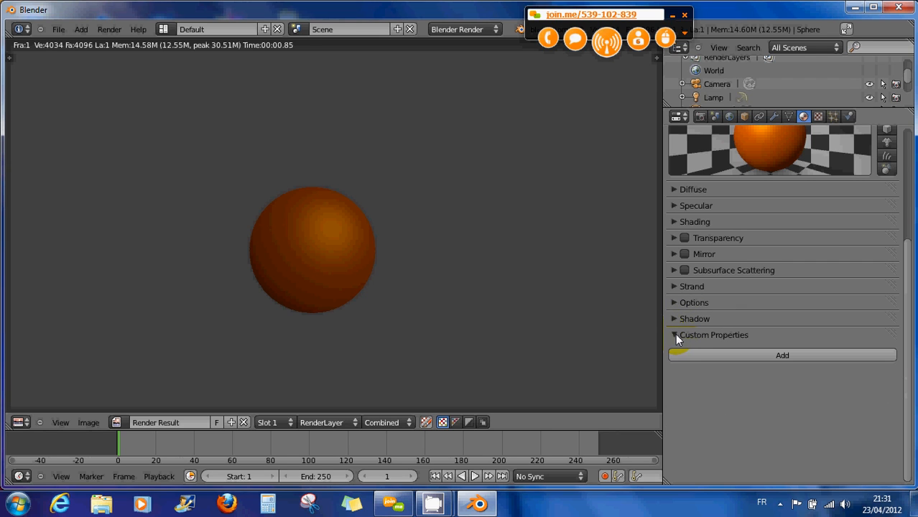
click(675, 335)
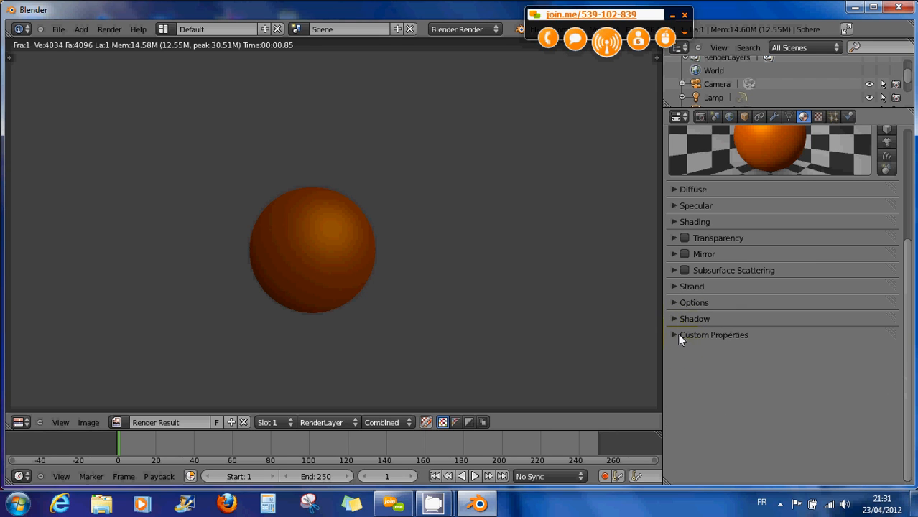
- Re-enable Mirror to render the sphere for comparison, and leave Mirror disabled with its settings collapsed
scroll(716, 356, up, 3)
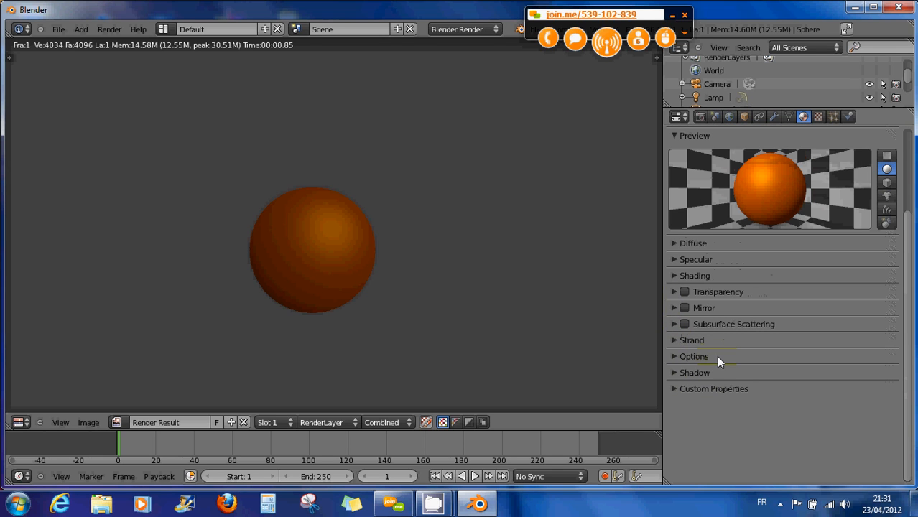
click(674, 307)
click(684, 307)
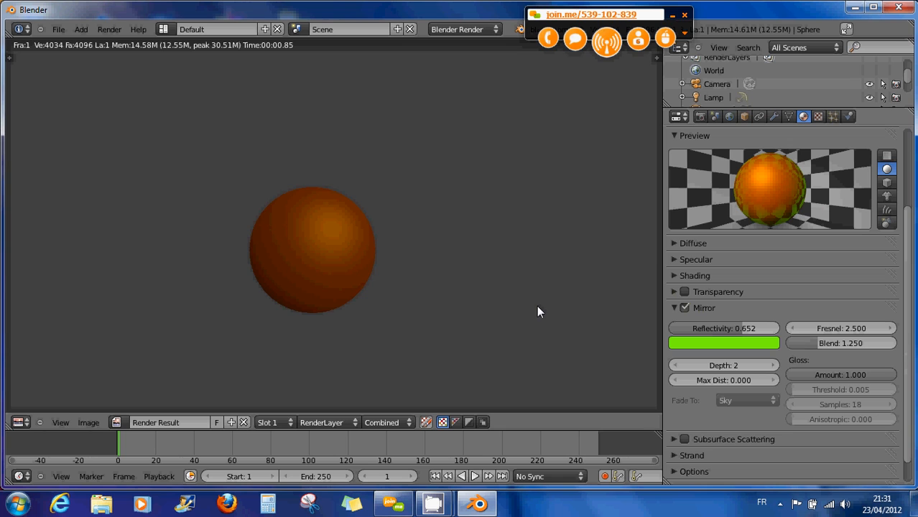
key(F12)
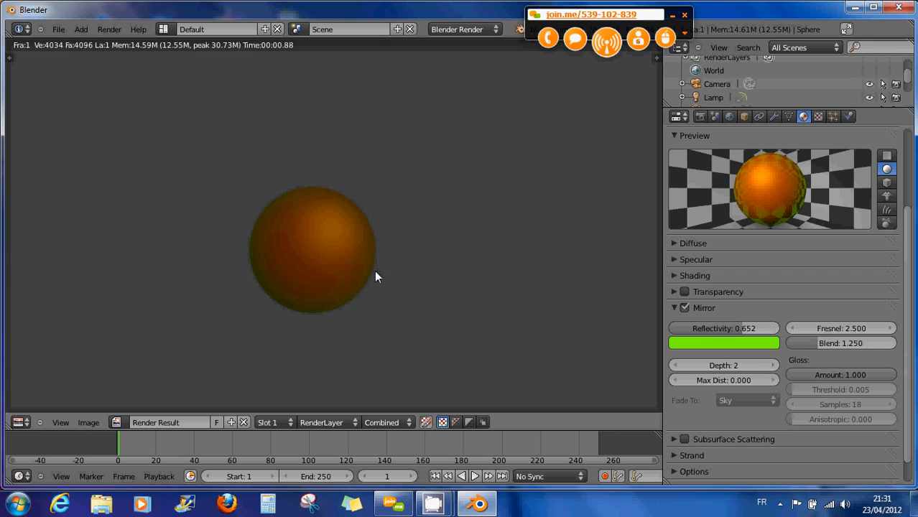
click(684, 308)
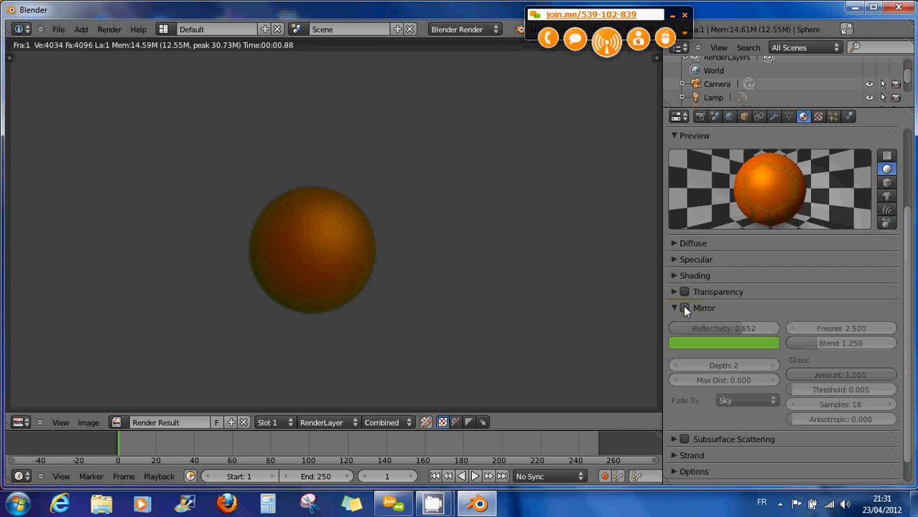
click(674, 308)
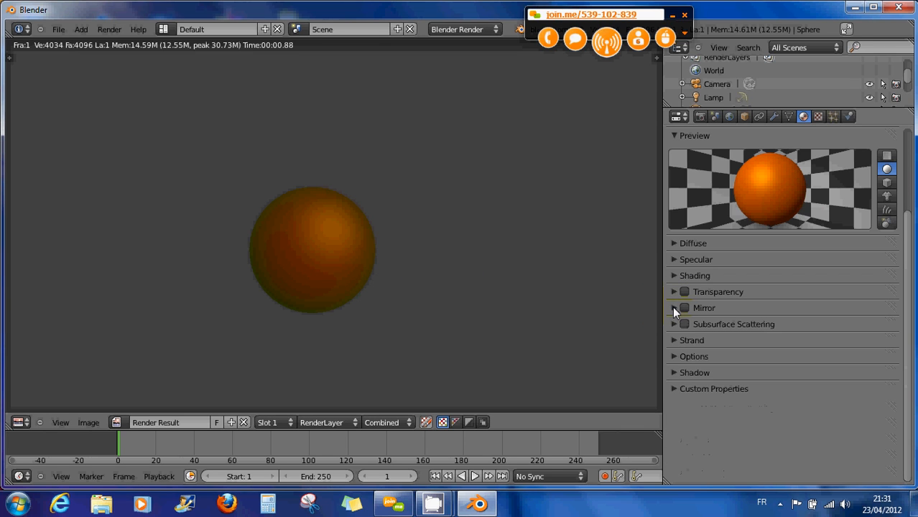
scroll(727, 294, up, 5)
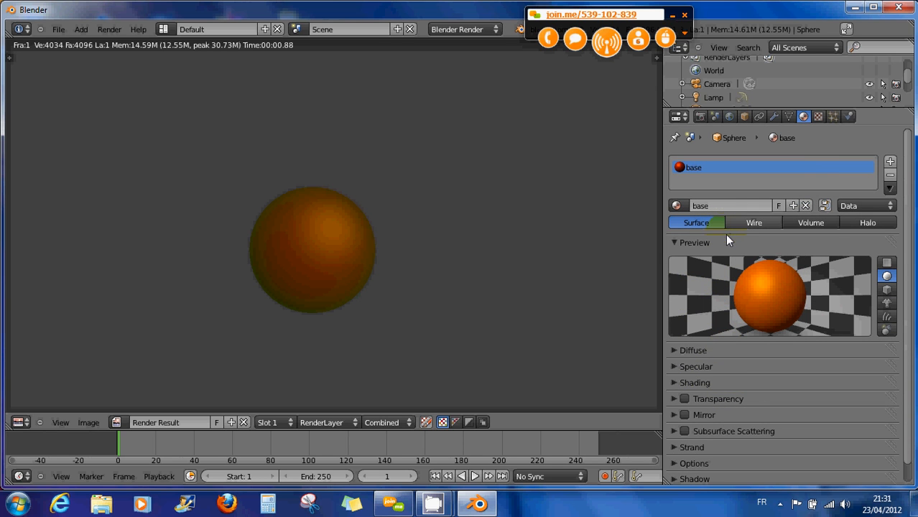
scroll(718, 248, down, 1)
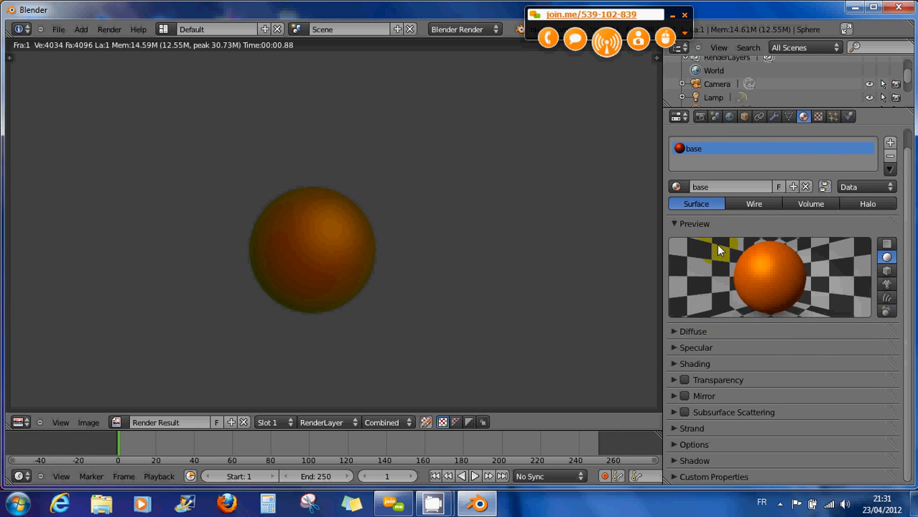
- Enable Mirror and Transparency on the sphere's base material, and render the sphere to check the result
click(684, 396)
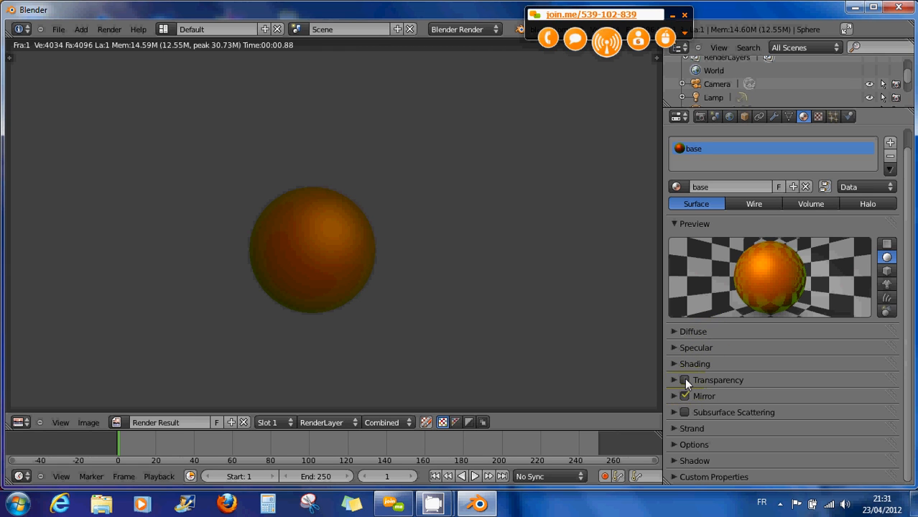
click(685, 379)
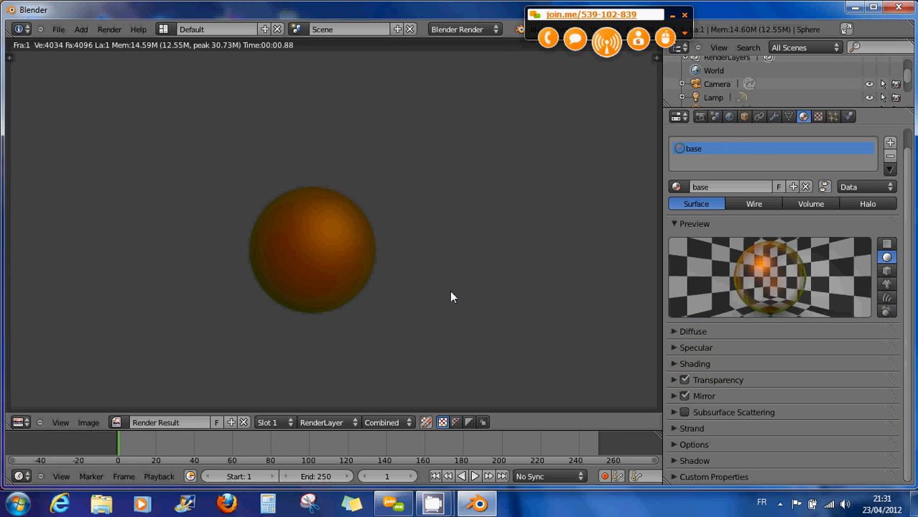
key(F12)
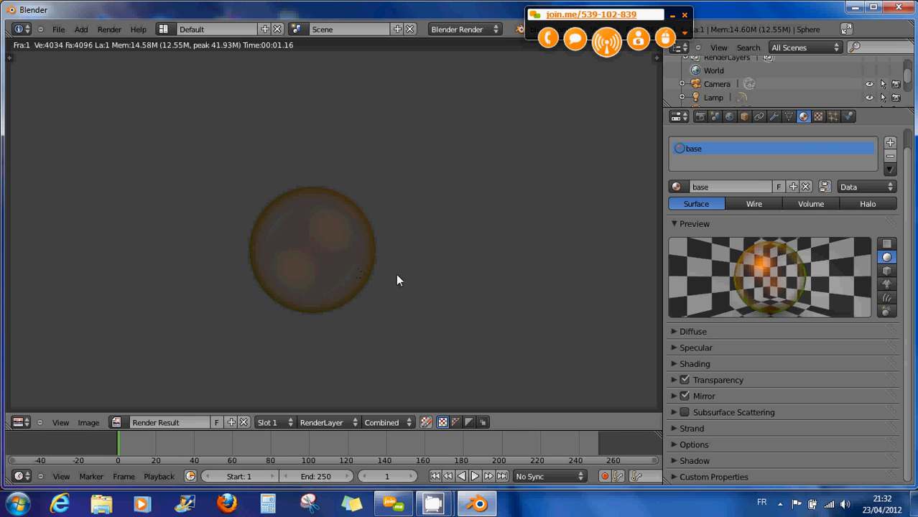
key(Escape)
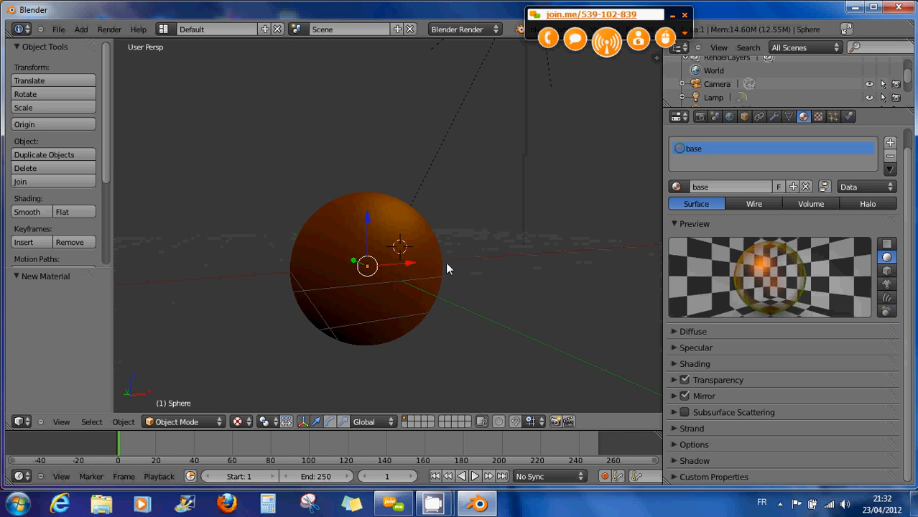
- Add a plane mesh at the 3D cursor near the sphere and scale it up by about 3.9
scroll(446, 261, down, 5)
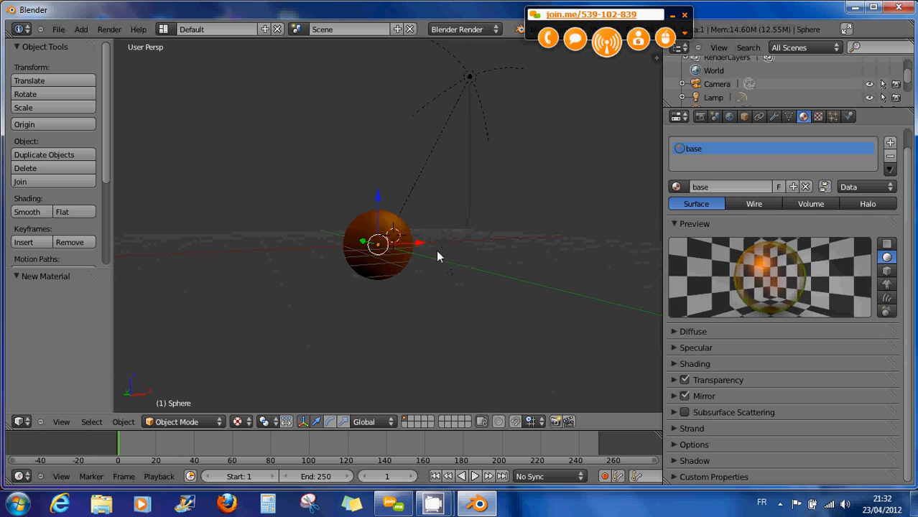
middle_drag(437, 257, 423, 281)
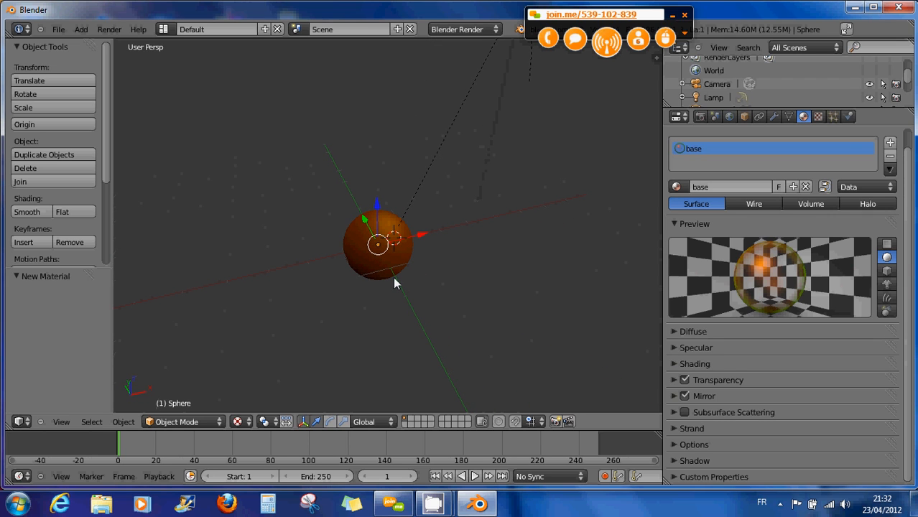
key(shift+a)
mouse_move(393, 279)
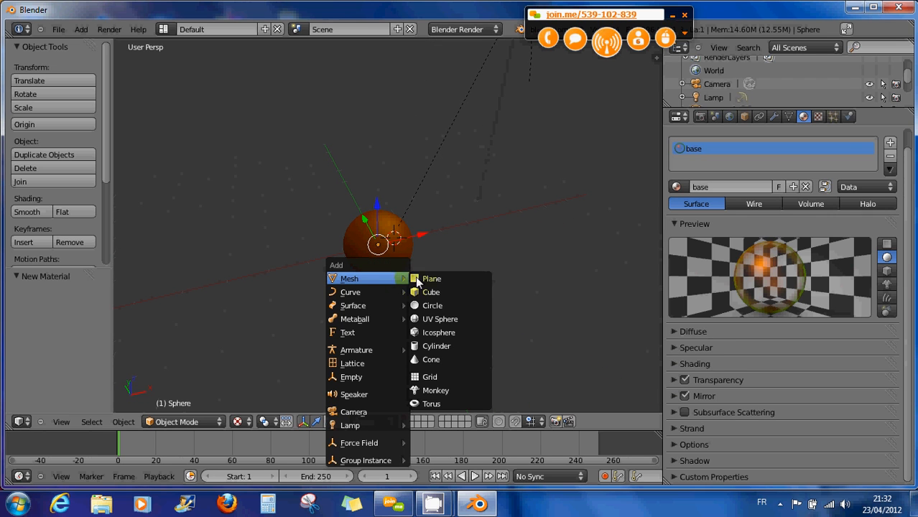
click(443, 282)
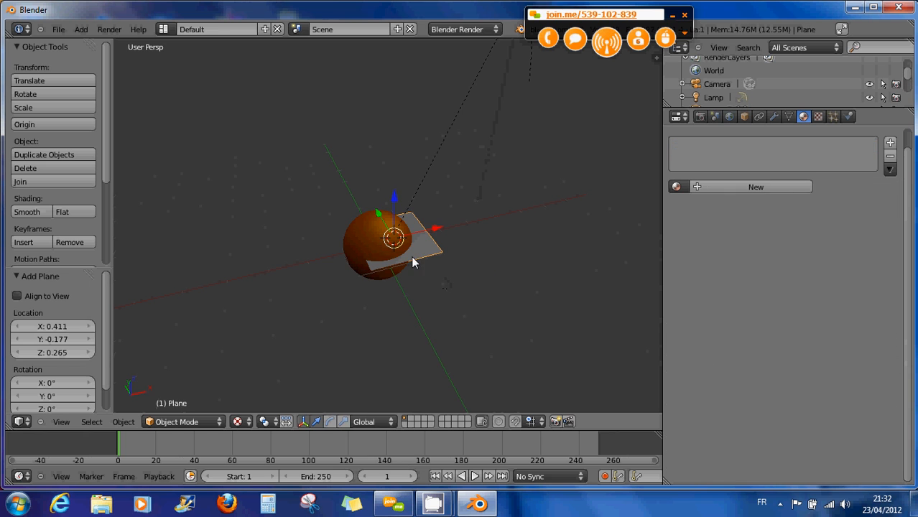
key(s)
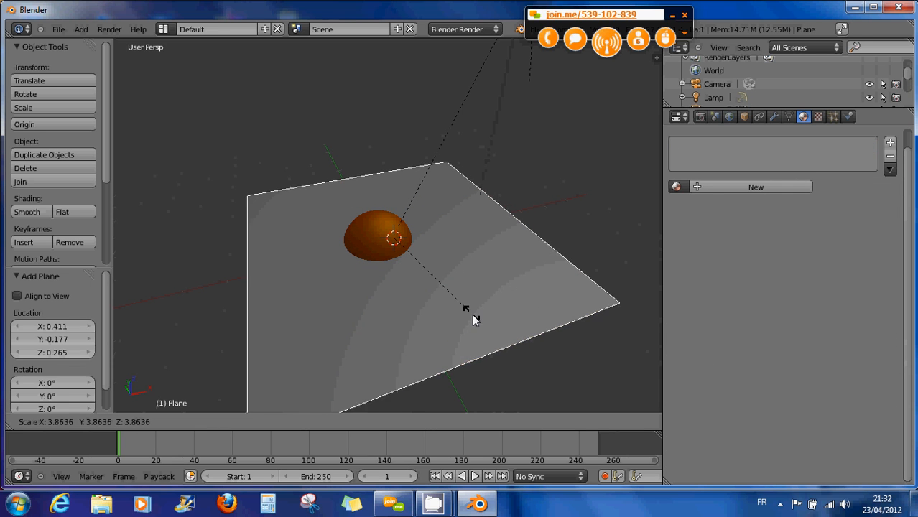
click(472, 314)
- Move the plane down about 1.1 units along Z and -0.610 along X, so it lies beneath the sphere
key(g)
key(z)
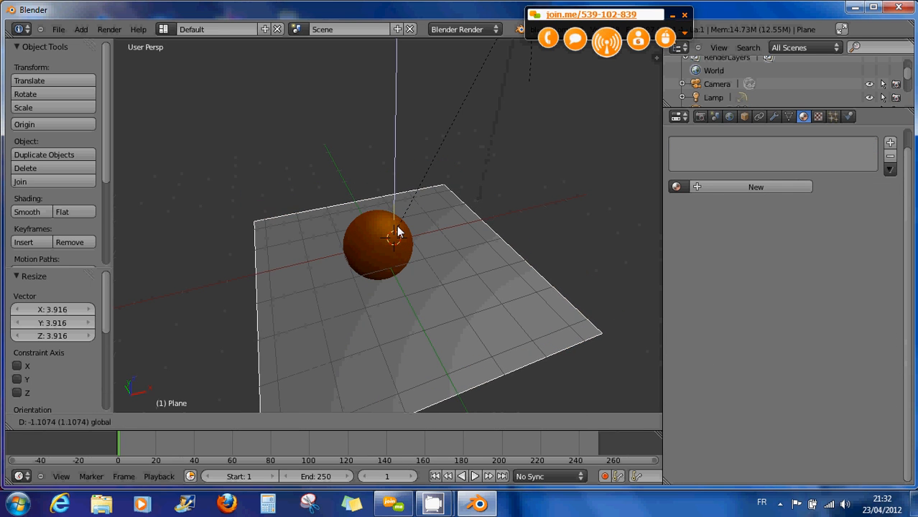
click(397, 227)
mouse_move(433, 253)
mouse_down()
mouse_move(421, 251)
mouse_move(420, 262)
mouse_up()
click(432, 299)
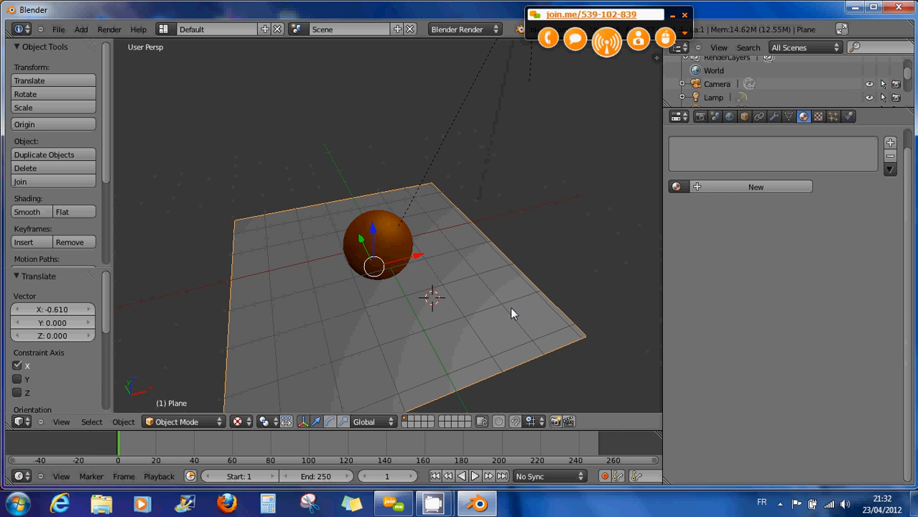
- Create a new material for the plane with a light blue diffuse colour and a specular intensity of 0.761
click(719, 192)
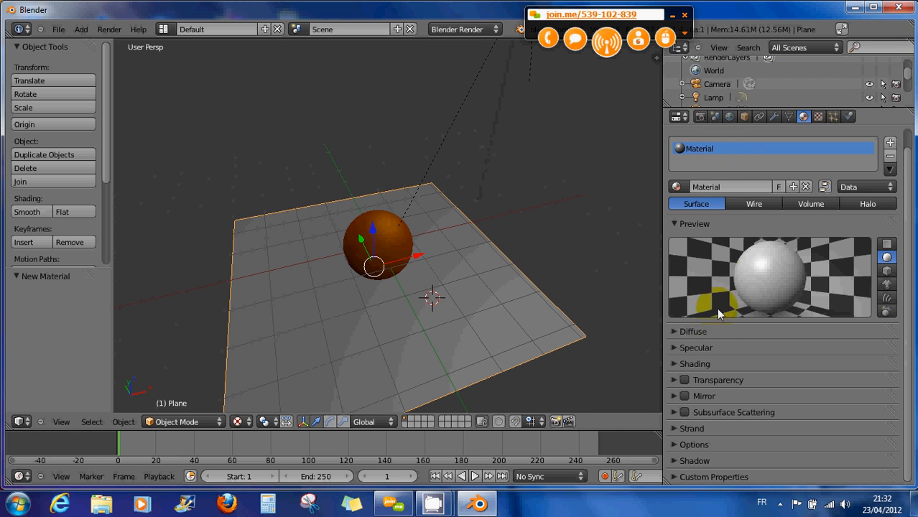
click(718, 190)
click(675, 332)
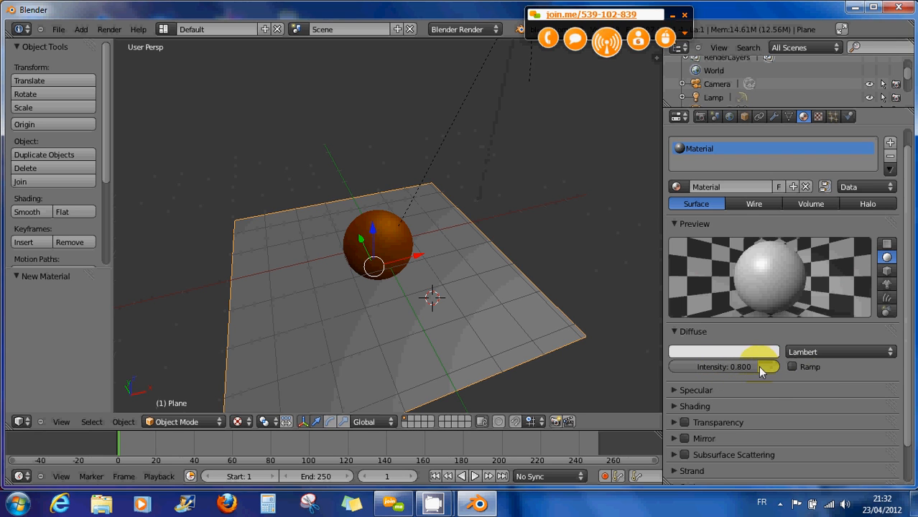
click(670, 387)
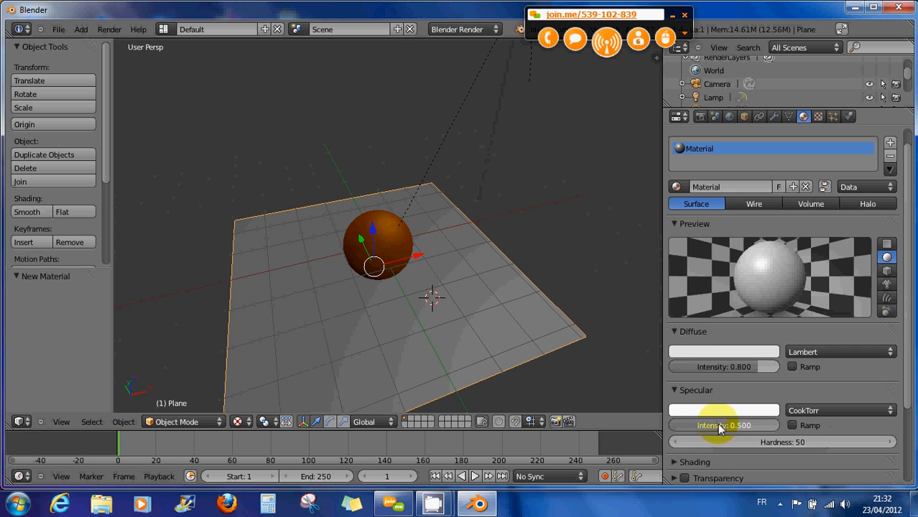
drag(733, 429, 741, 429)
click(709, 351)
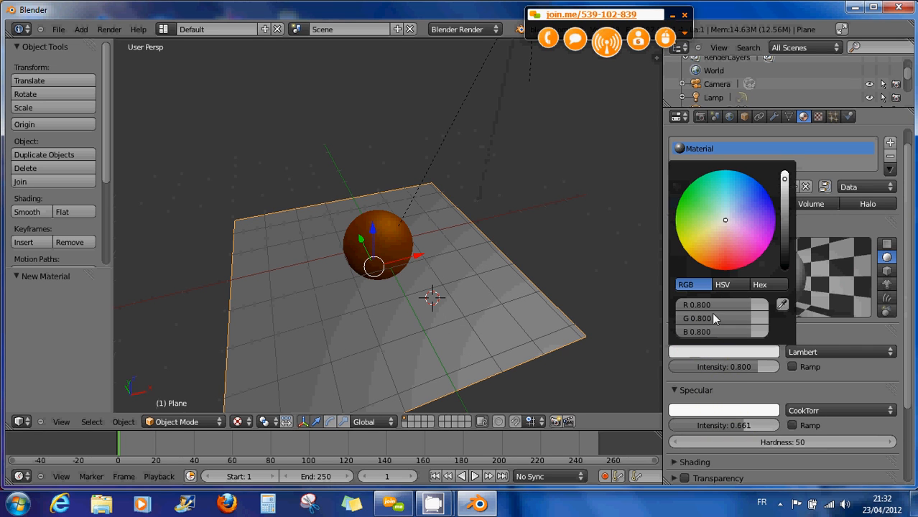
drag(731, 221, 731, 202)
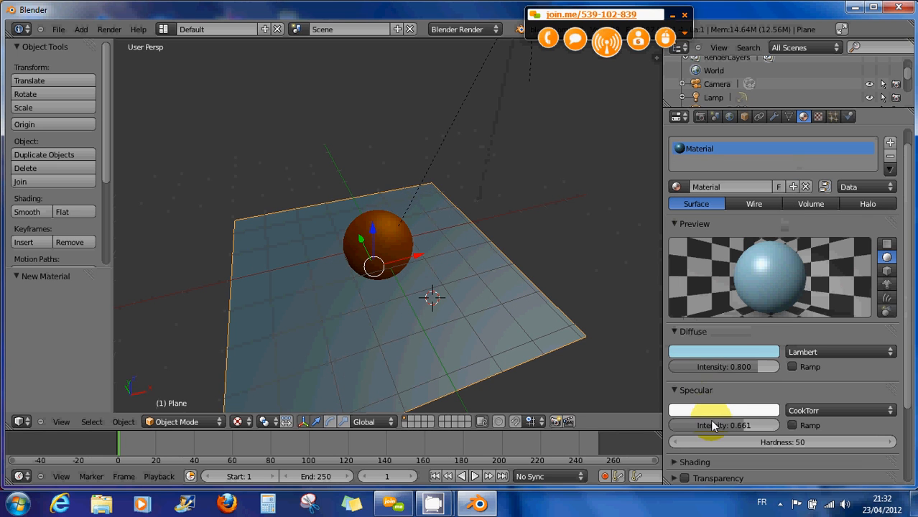
drag(713, 426, 727, 425)
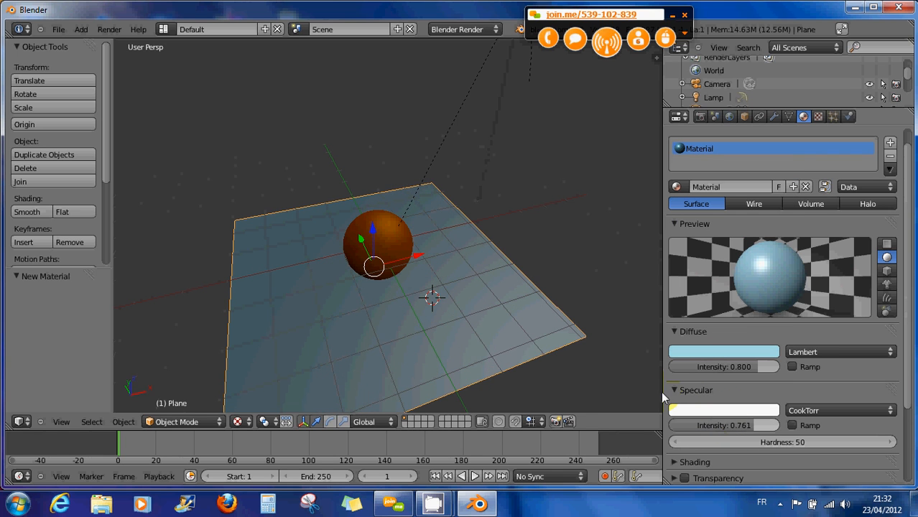
- Expand the plane material's Shading and Mirror settings, and enable Mirror with a reflectivity of 0.491
scroll(573, 380, down, 2)
scroll(702, 396, down, 4)
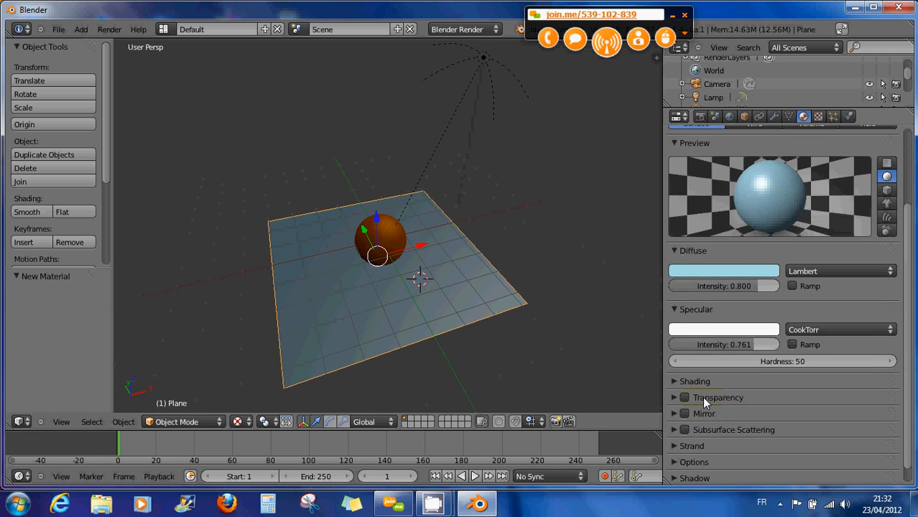
click(679, 364)
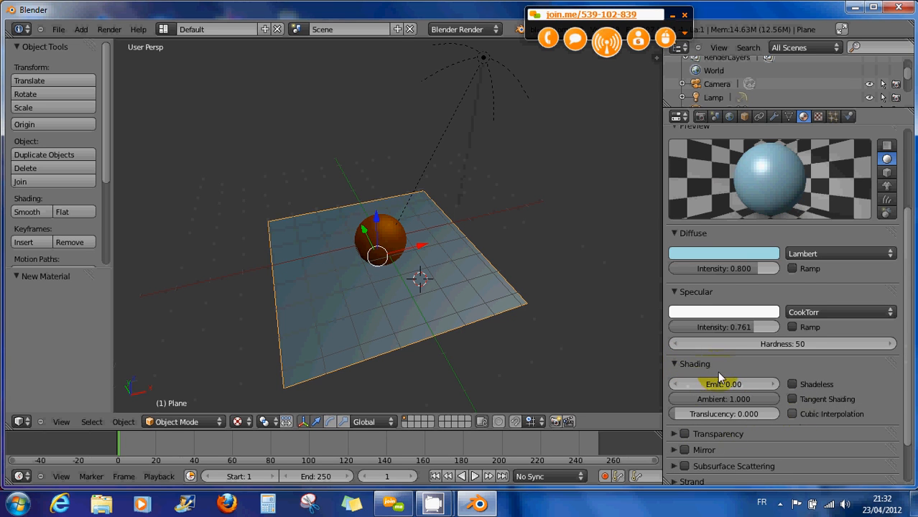
scroll(732, 419, down, 3)
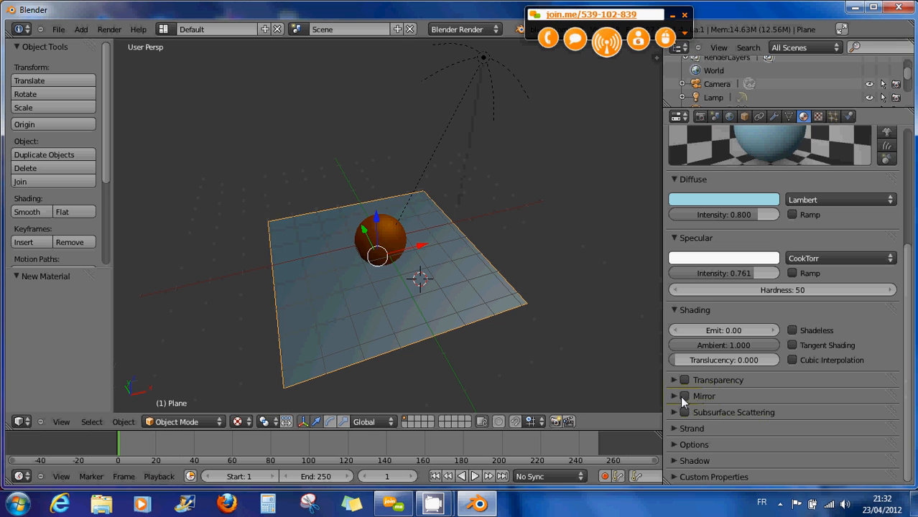
click(674, 395)
click(684, 396)
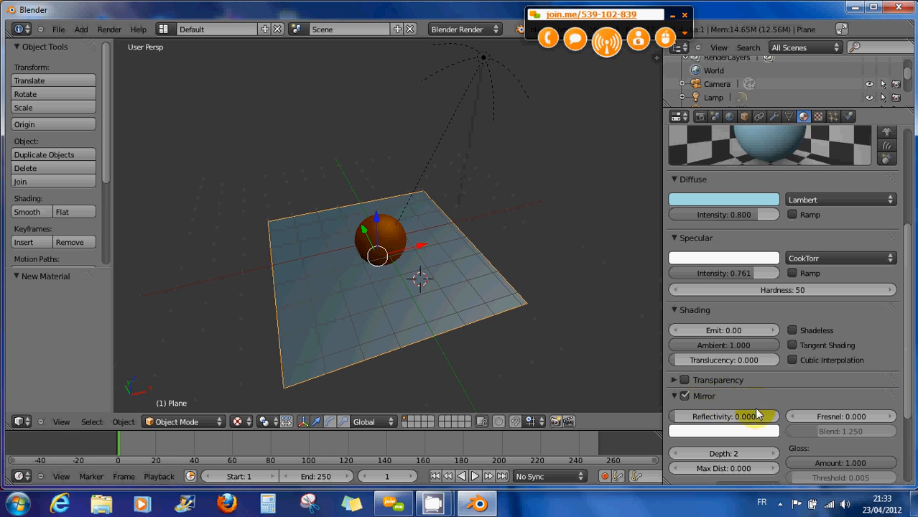
drag(680, 419, 733, 423)
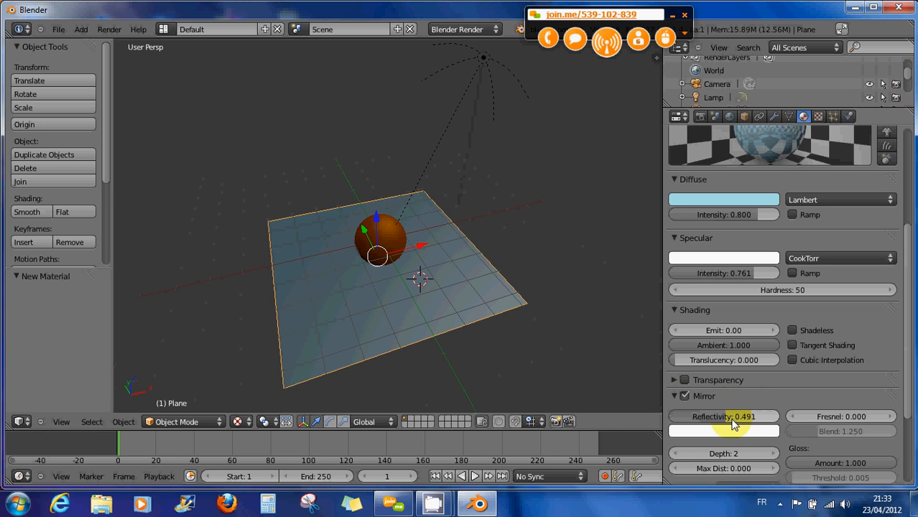
- Collapse the Specular and Diffuse settings and set the plane material's mirror reflectivity to 0.584
scroll(751, 144, up, 1)
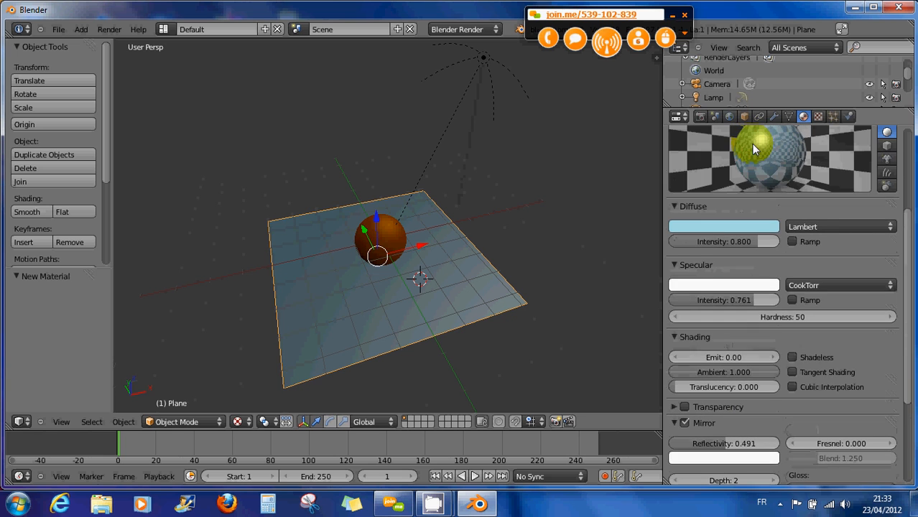
click(676, 265)
click(674, 206)
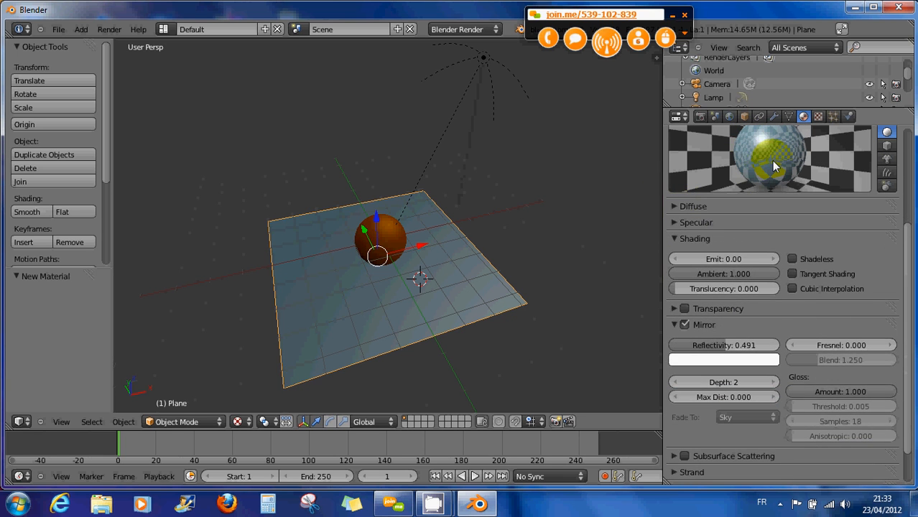
scroll(772, 161, up, 1)
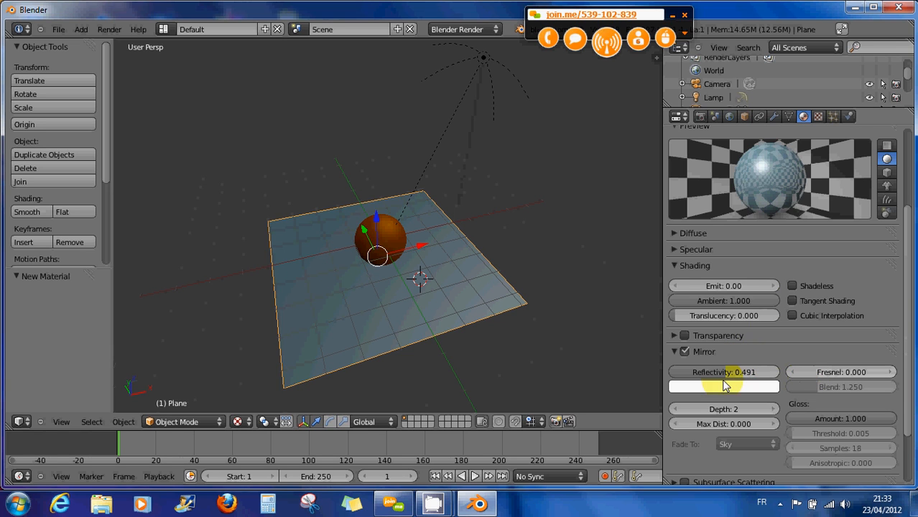
drag(717, 380, 730, 380)
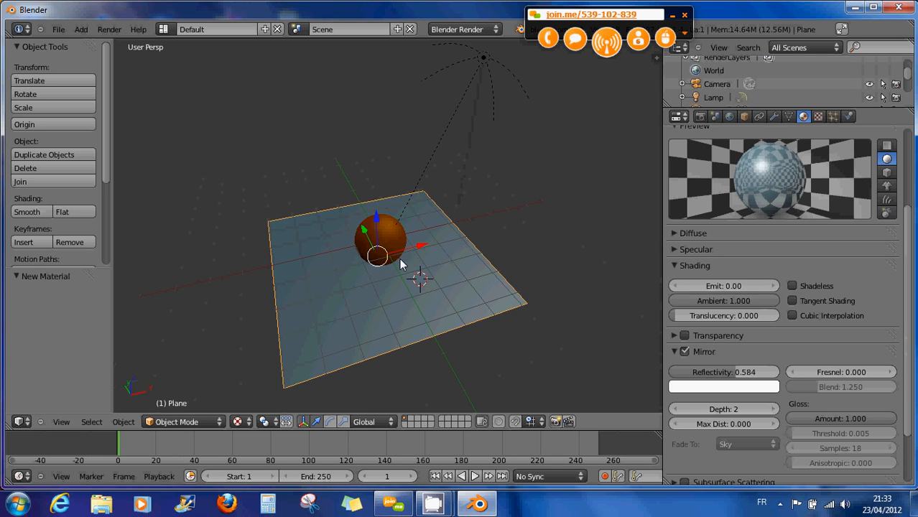
- Render the scene to examine the transparent sphere on the reflective plane, and return to the 3D view
scroll(431, 266, up, 4)
scroll(393, 273, down, 2)
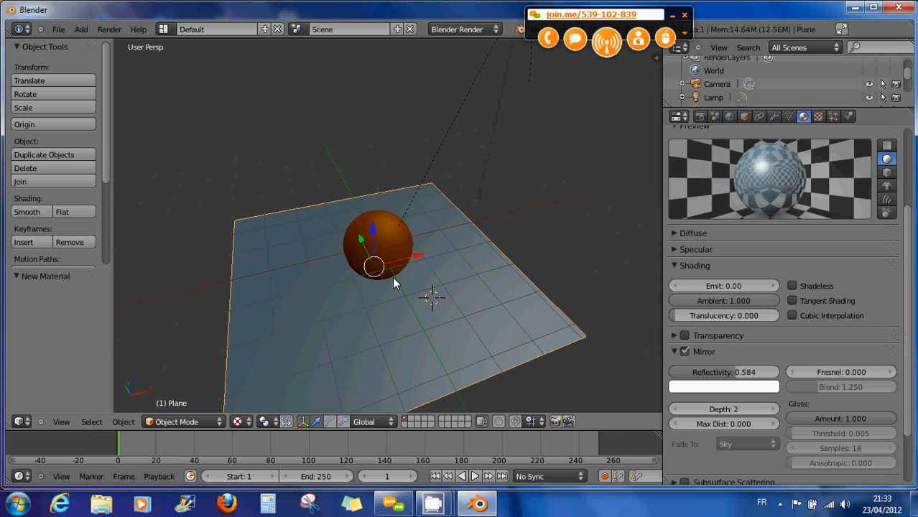
scroll(393, 271, up, 2)
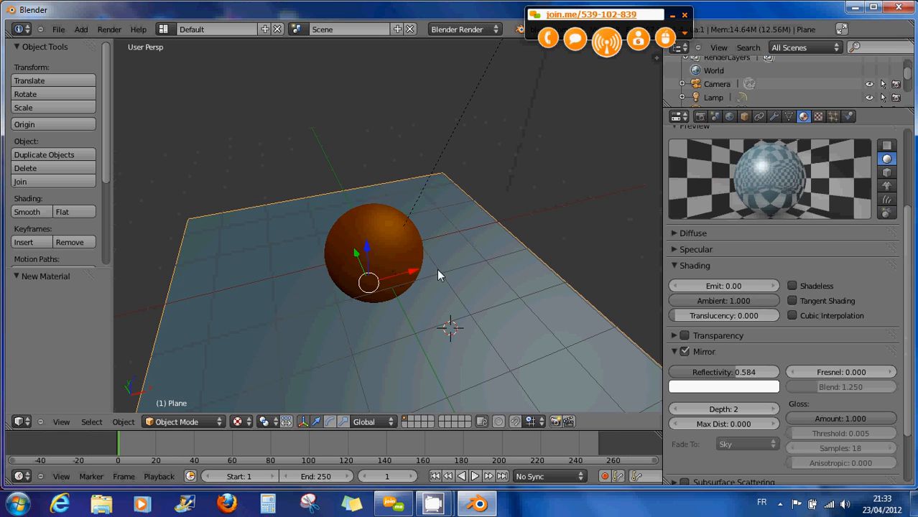
key(F12)
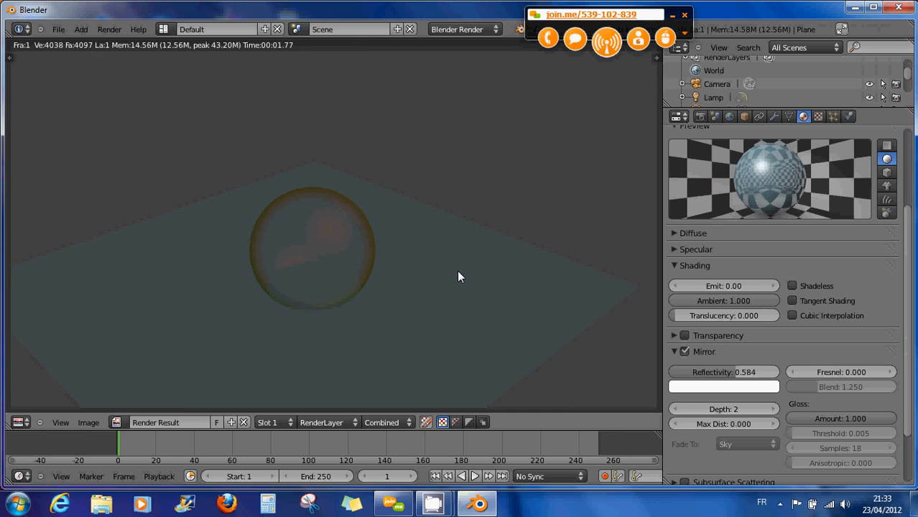
scroll(459, 277, down, 1)
scroll(459, 277, up, 1)
key(Escape)
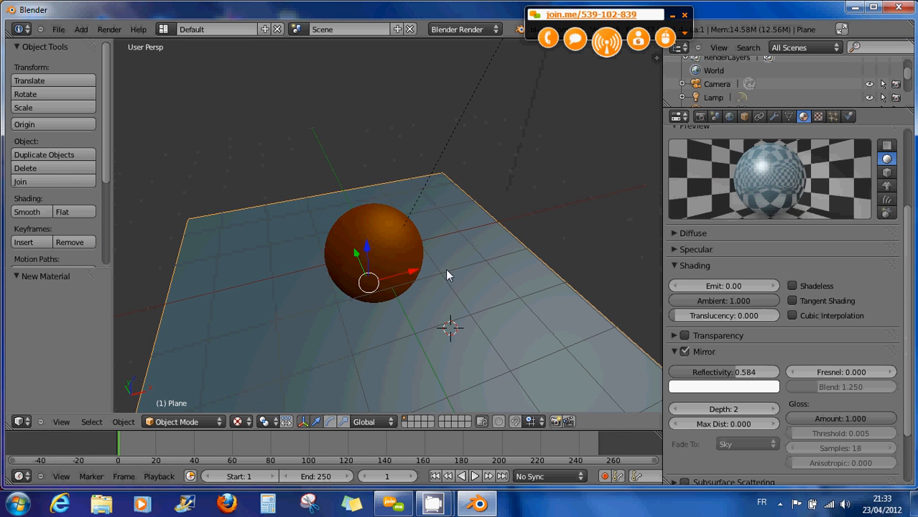
- Change the lamp to a Spot light with a distance of 10.630, and render the scene to check the lighting
middle_drag(447, 275, 467, 234)
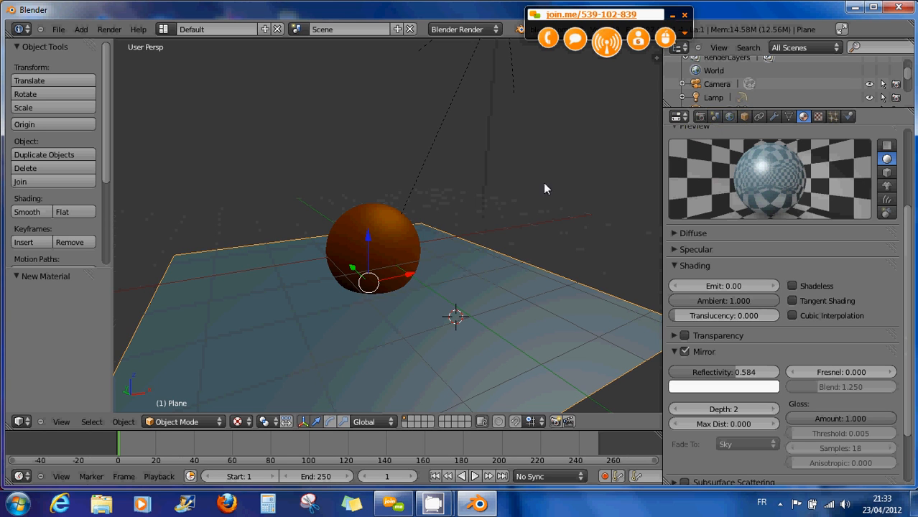
scroll(456, 201, down, 4)
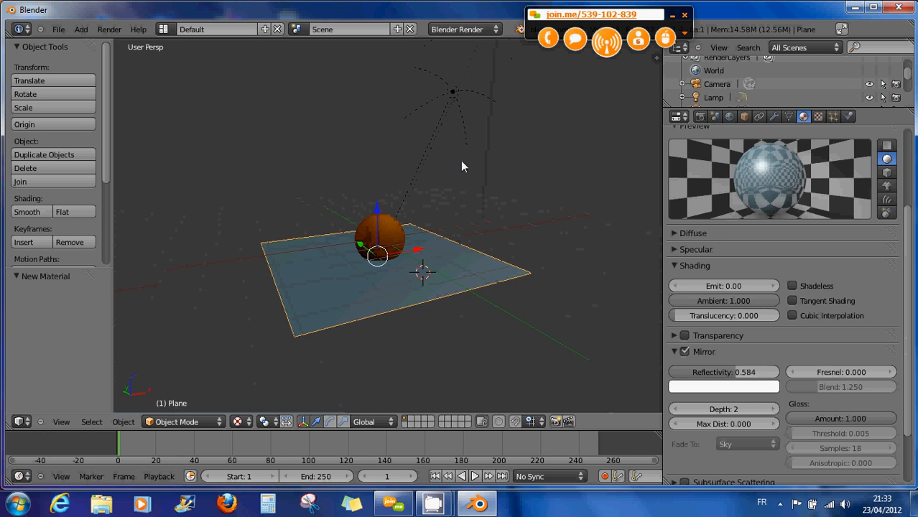
right_click(451, 94)
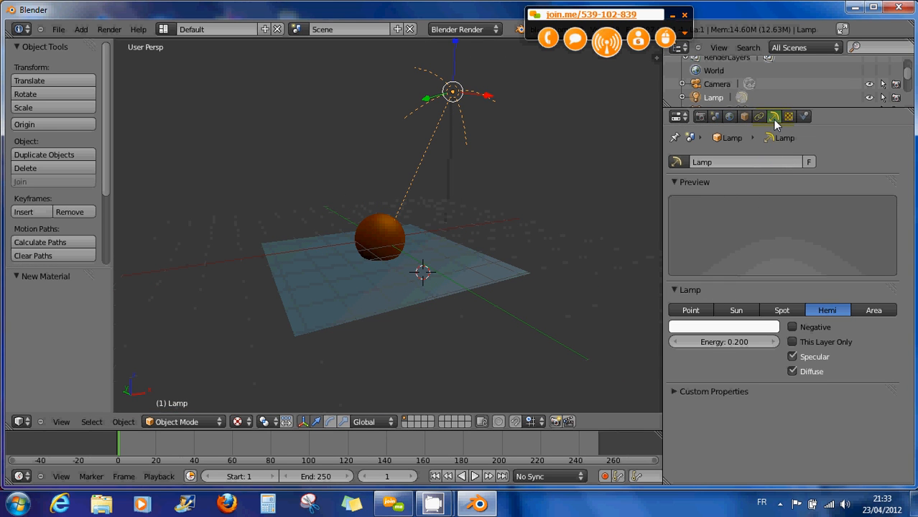
click(677, 162)
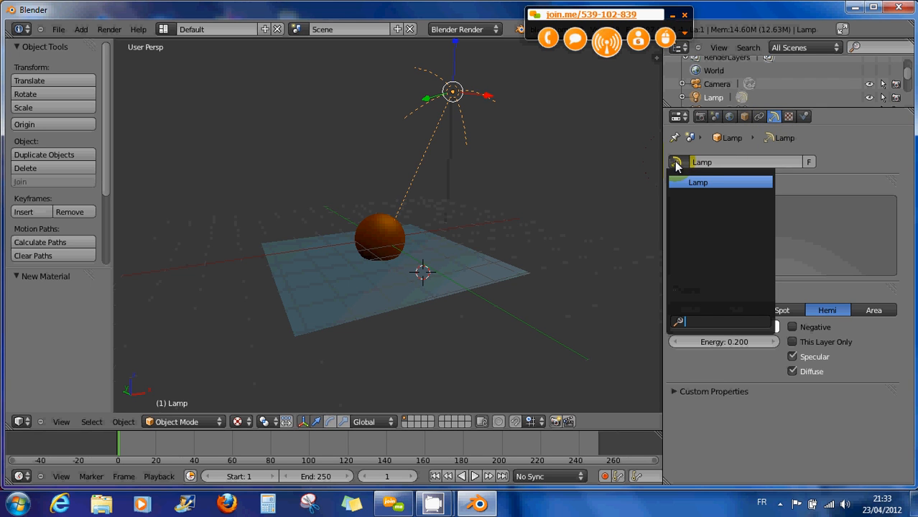
click(695, 184)
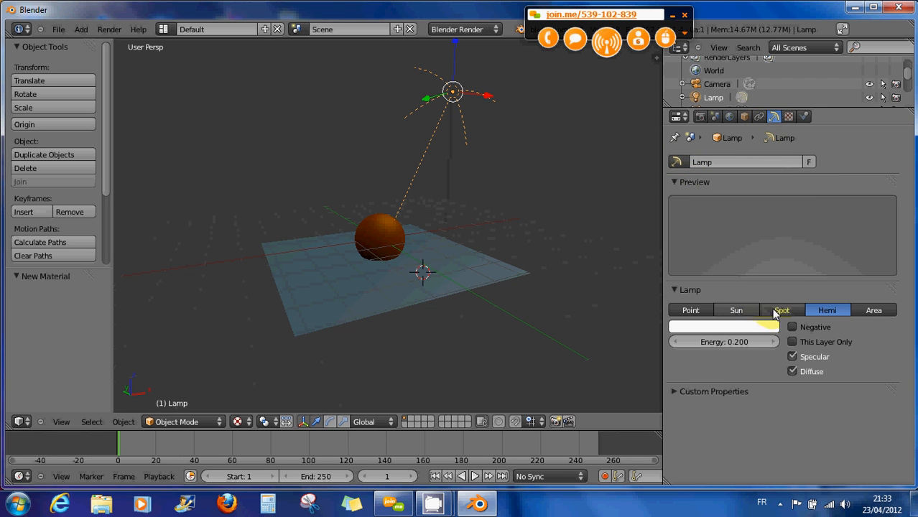
click(780, 311)
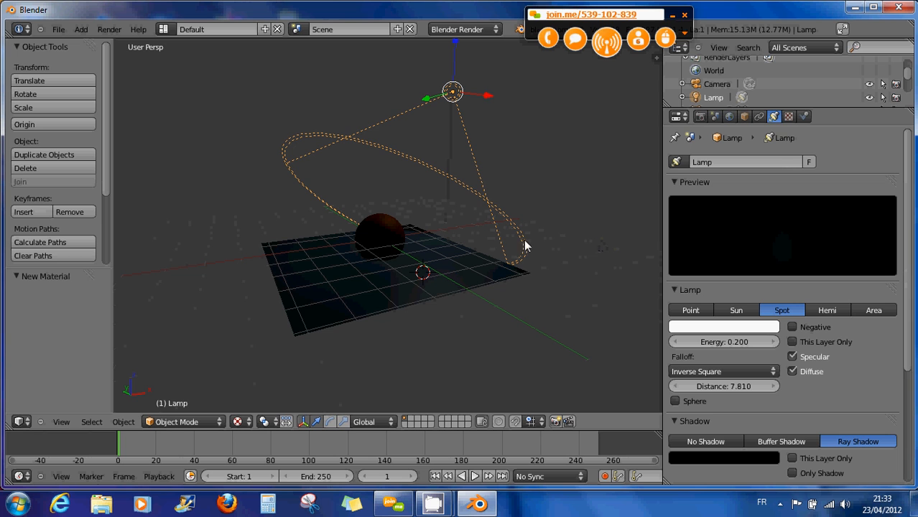
drag(686, 389, 891, 394)
middle_drag(482, 340, 452, 338)
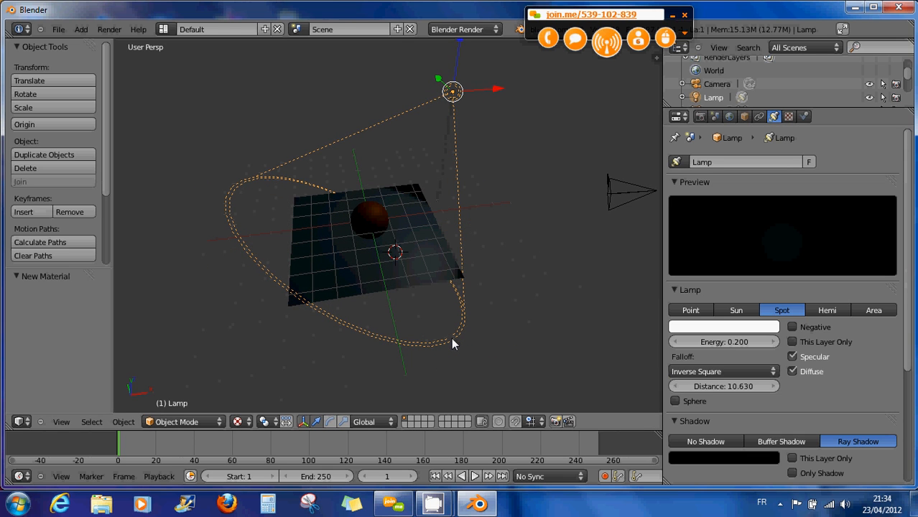
key(F12)
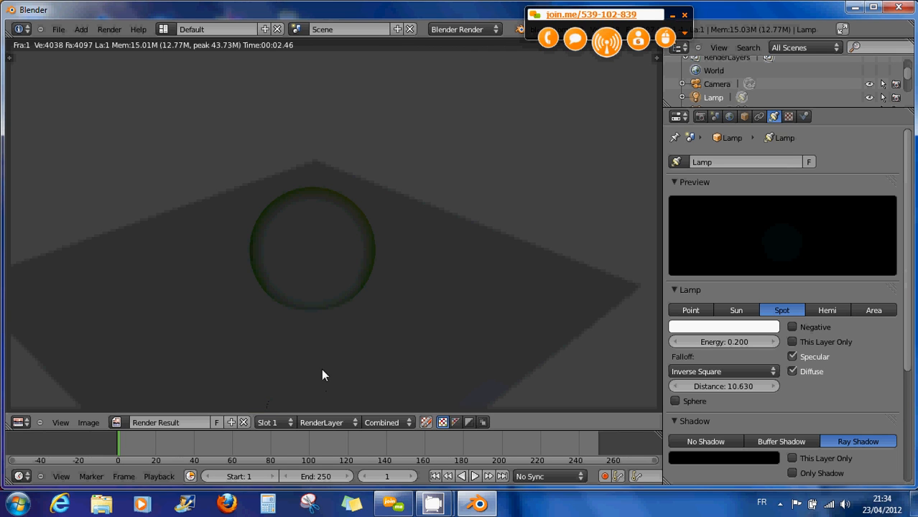
key(Escape)
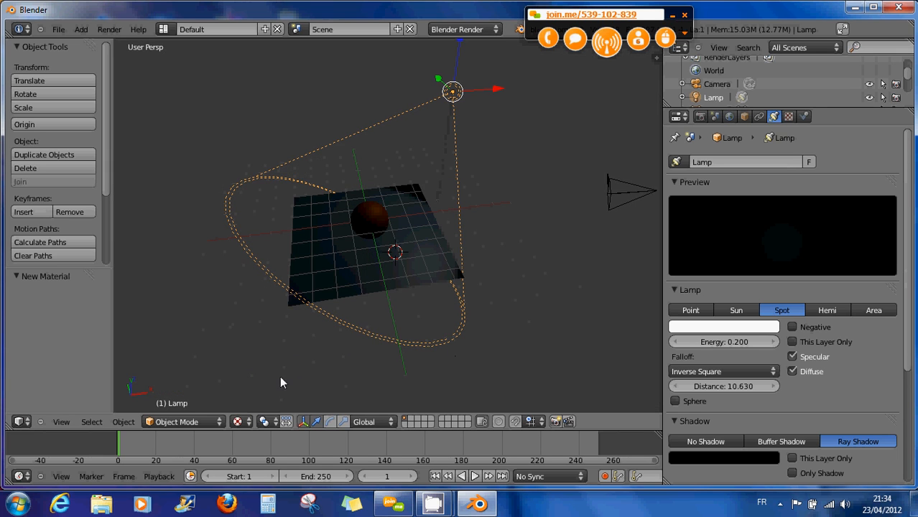
- Switch the 3D view to solid shading and examine the spot-lit render of the sphere and plane again
click(239, 422)
click(245, 378)
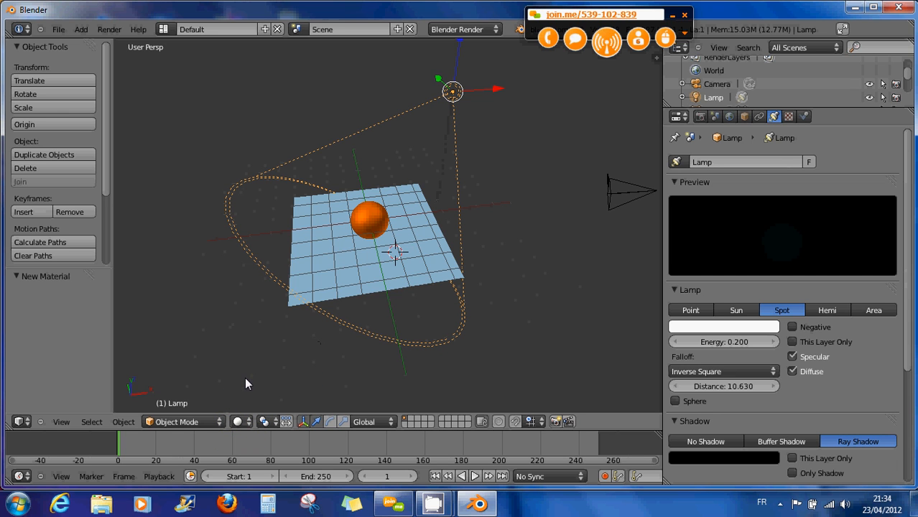
scroll(342, 324, up, 2)
middle_drag(342, 324, 376, 303)
scroll(350, 314, up, 1)
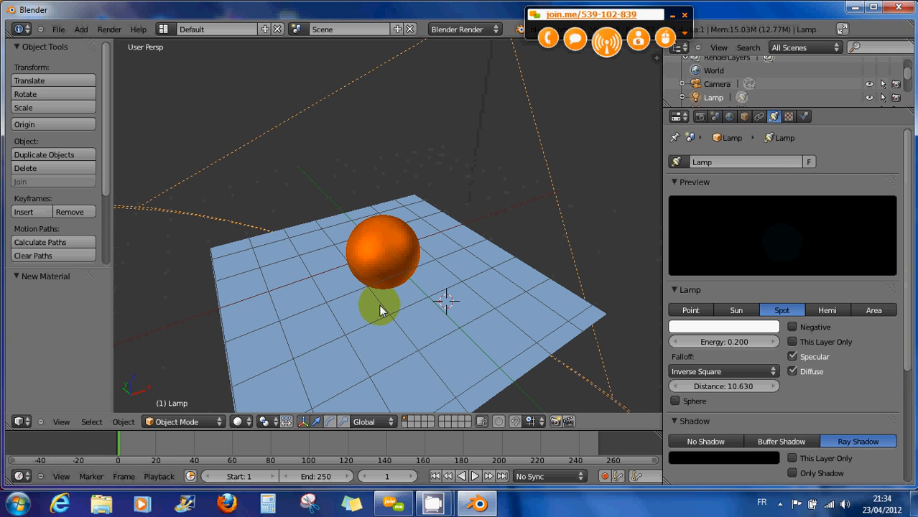
key(F12)
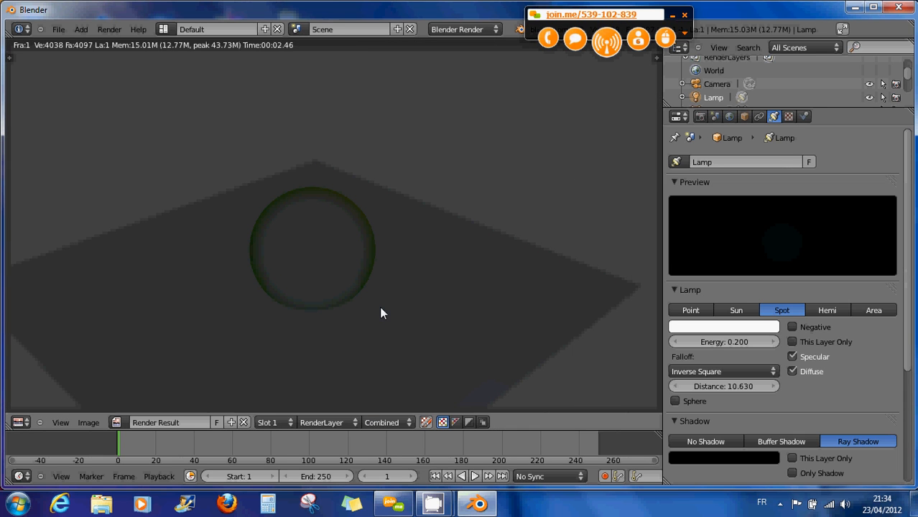
key(Escape)
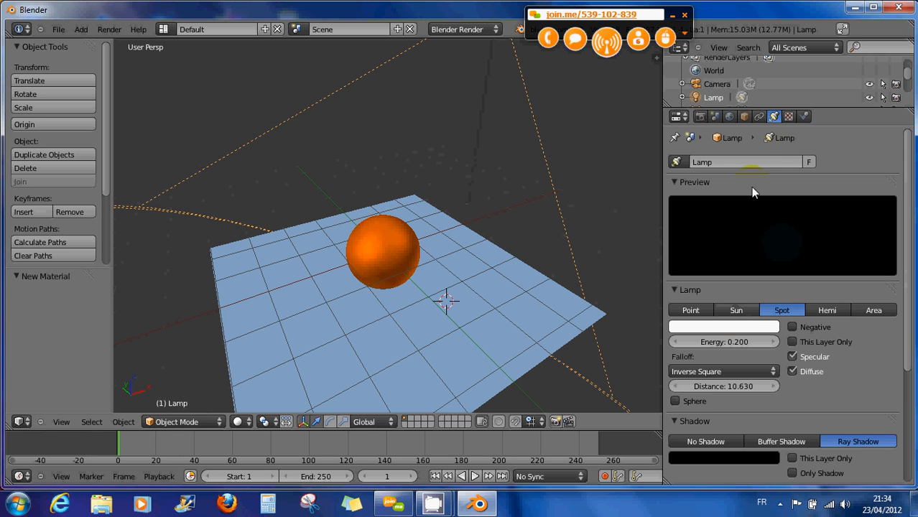
- Turn off Transparency on the sphere's material while keeping Mirror enabled, and render the scene
right_click(417, 350)
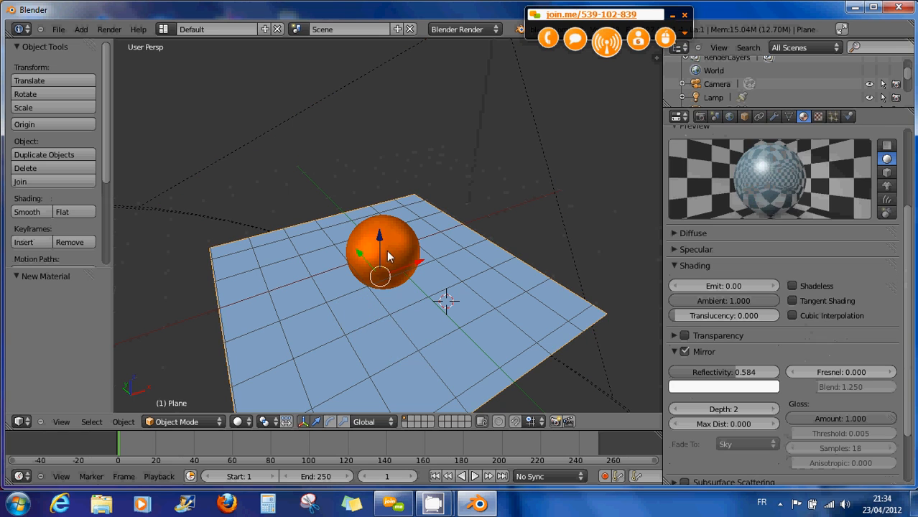
right_click(389, 252)
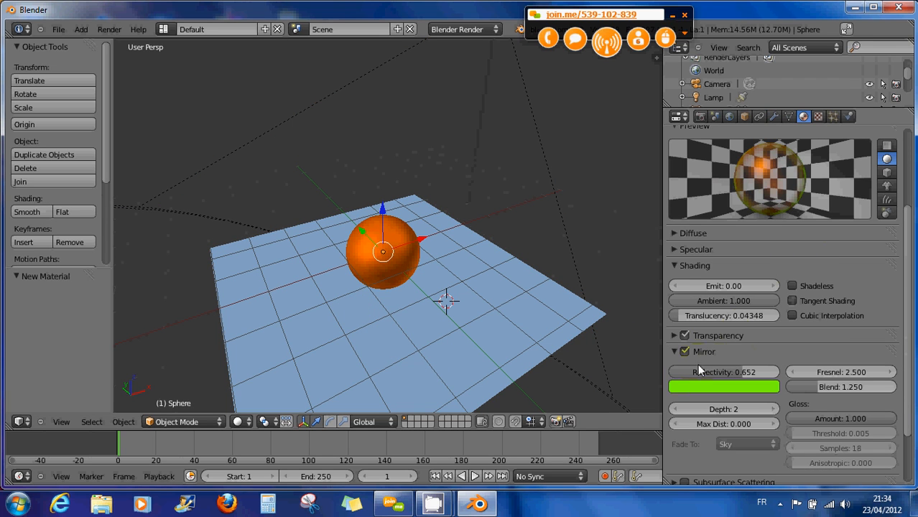
click(684, 351)
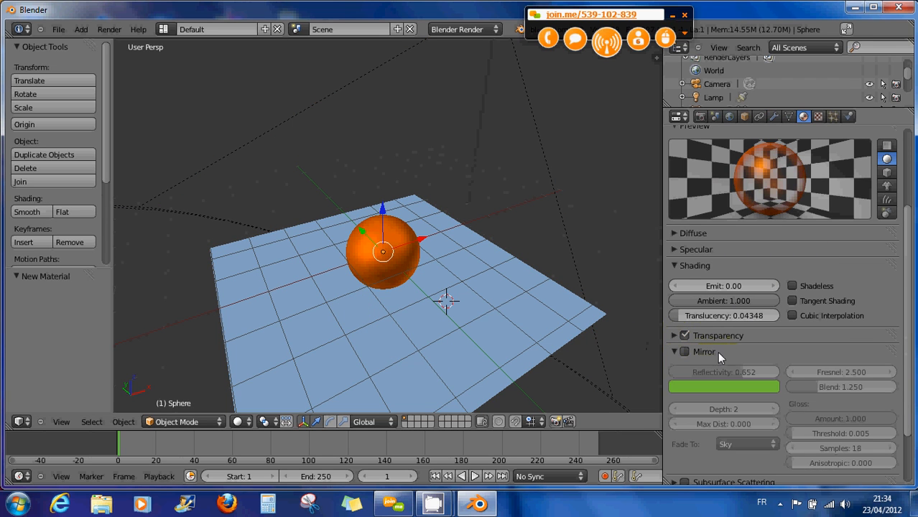
scroll(733, 361, down, 1)
click(686, 308)
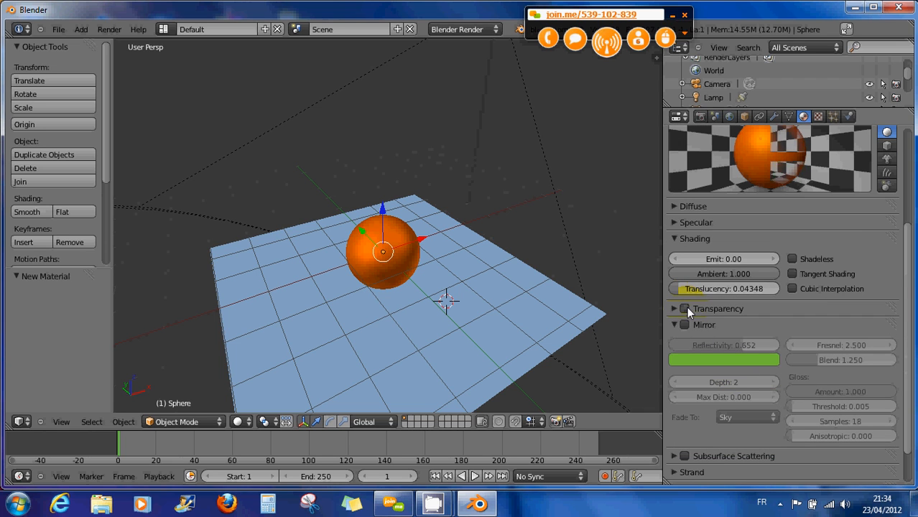
click(684, 324)
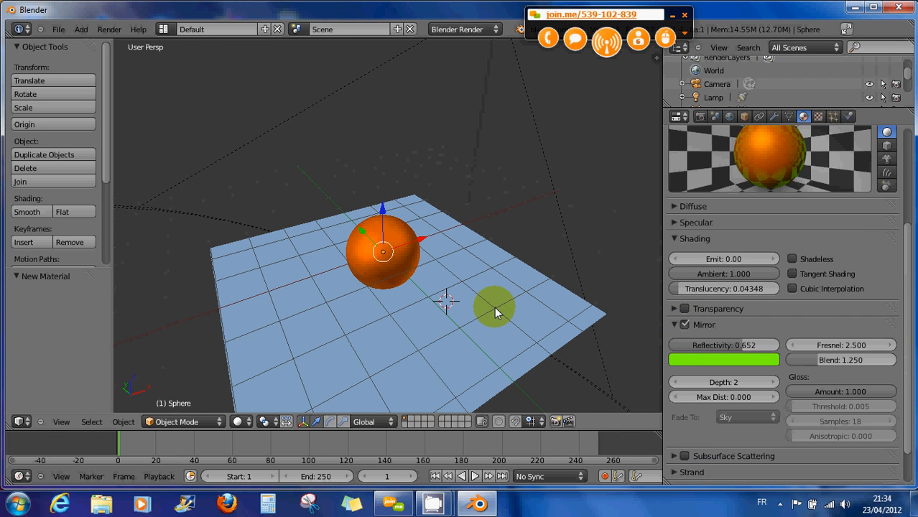
key(F12)
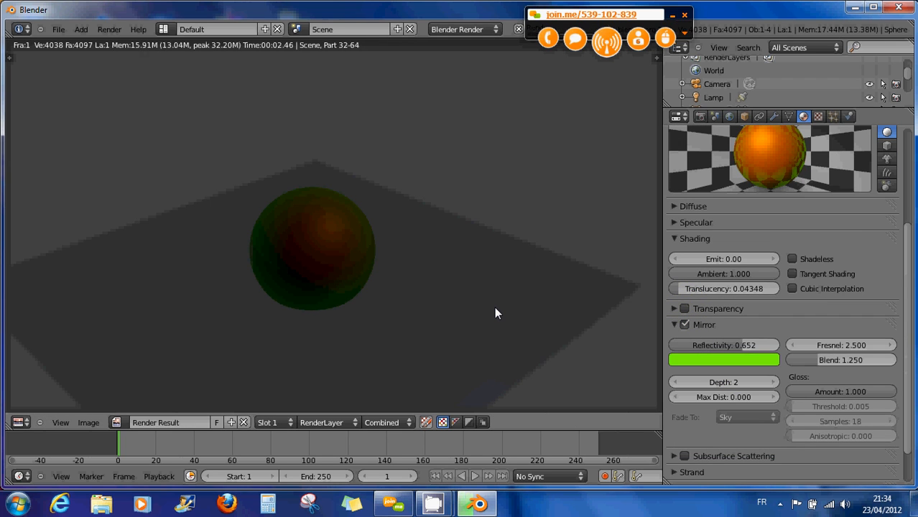
scroll(429, 297, up, 1)
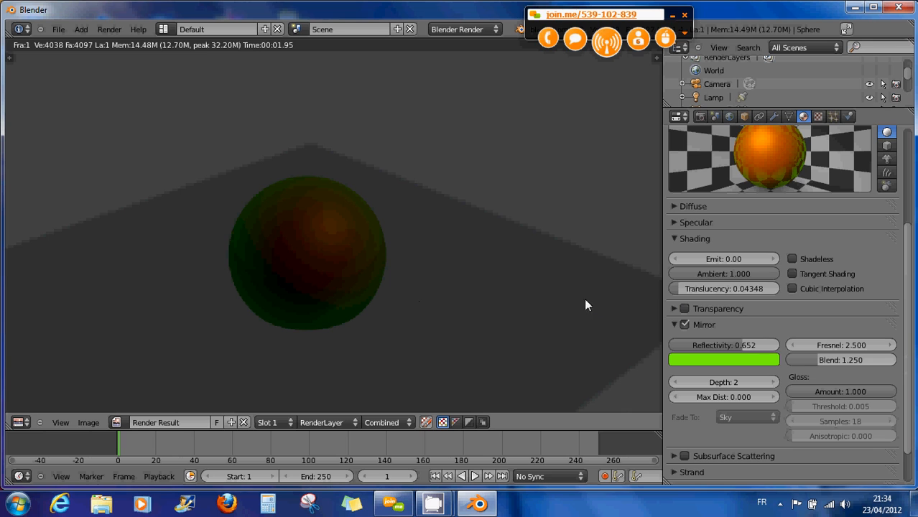
- Set the sphere's mirror reflectivity to 0.596, Fresnel and Blend to 0, and the mirror colour to white, and render the scene
drag(739, 348, 696, 347)
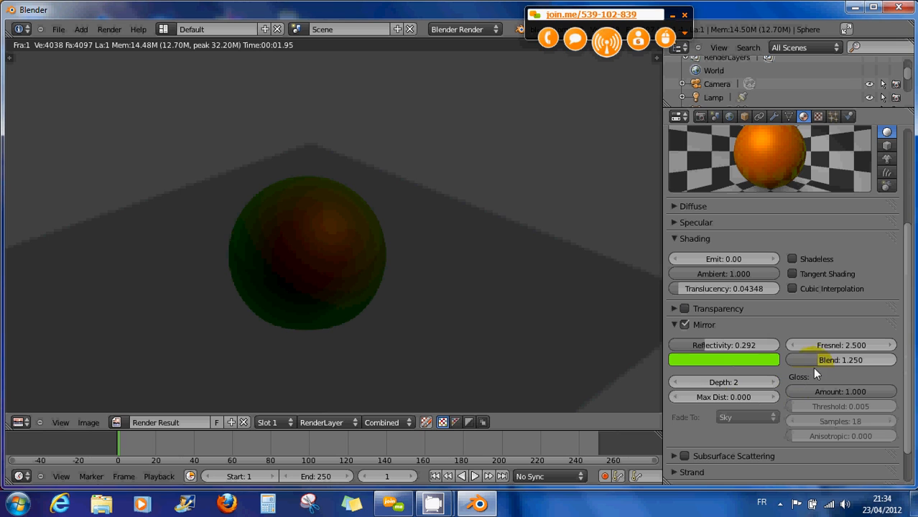
drag(819, 360, 782, 368)
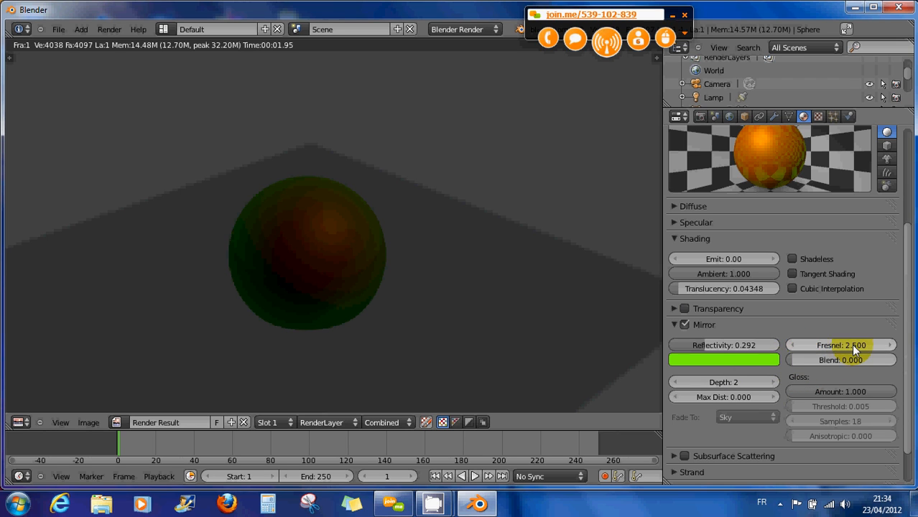
drag(850, 344, 820, 349)
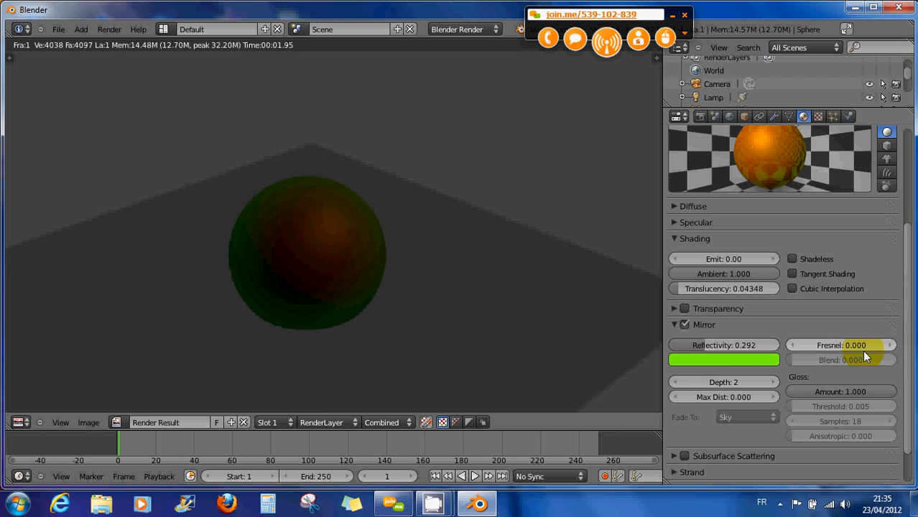
drag(701, 345, 730, 345)
click(742, 360)
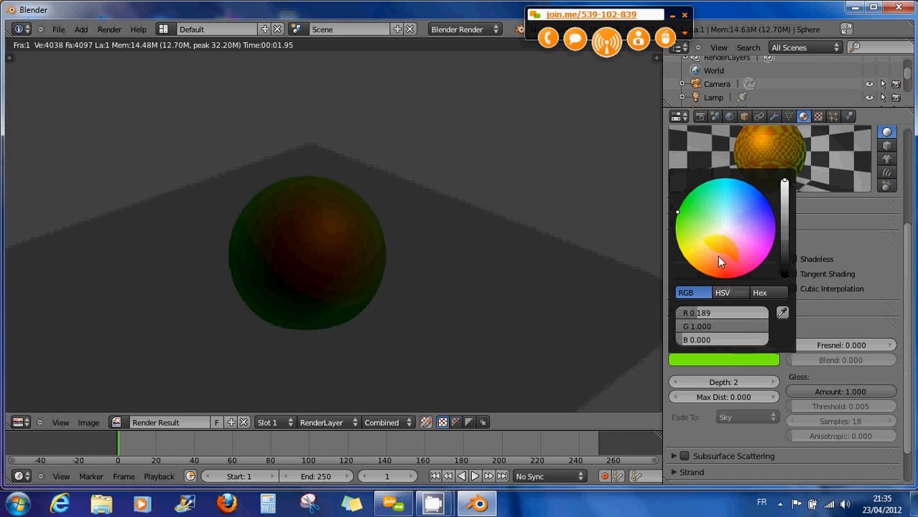
drag(723, 231, 725, 229)
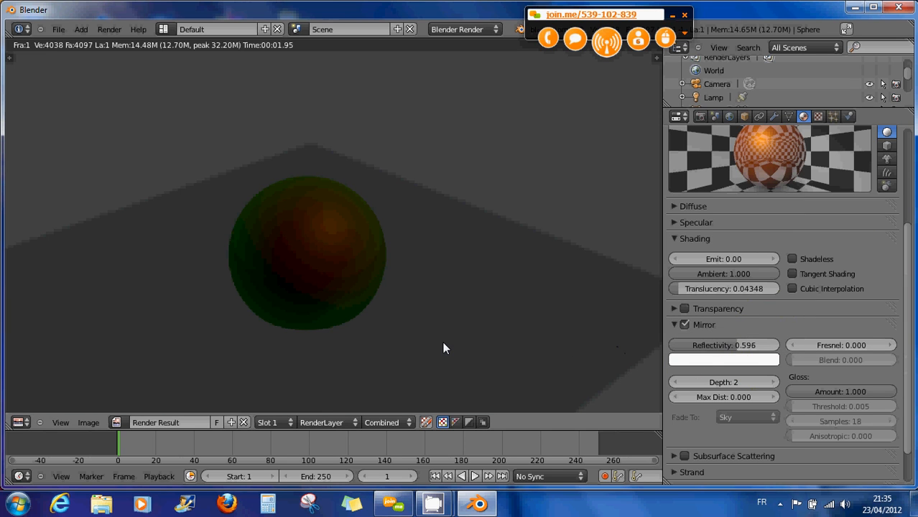
key(F12)
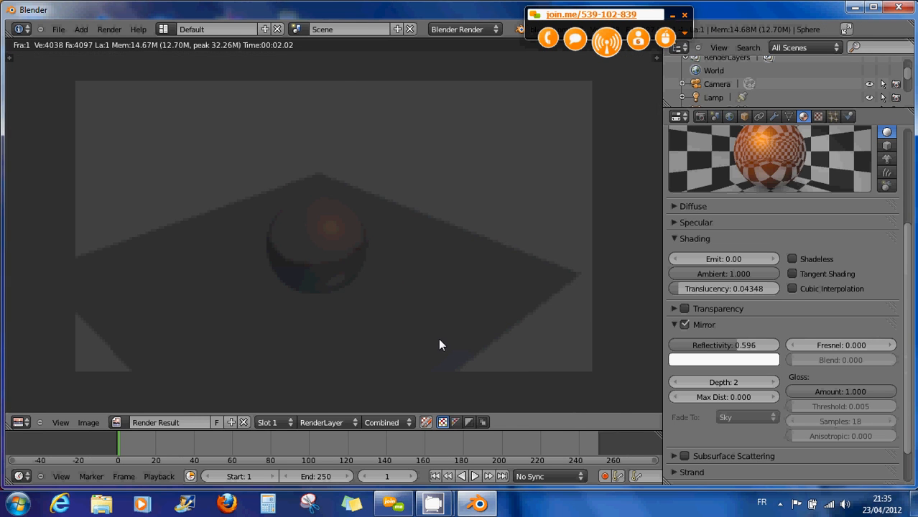
key(Escape)
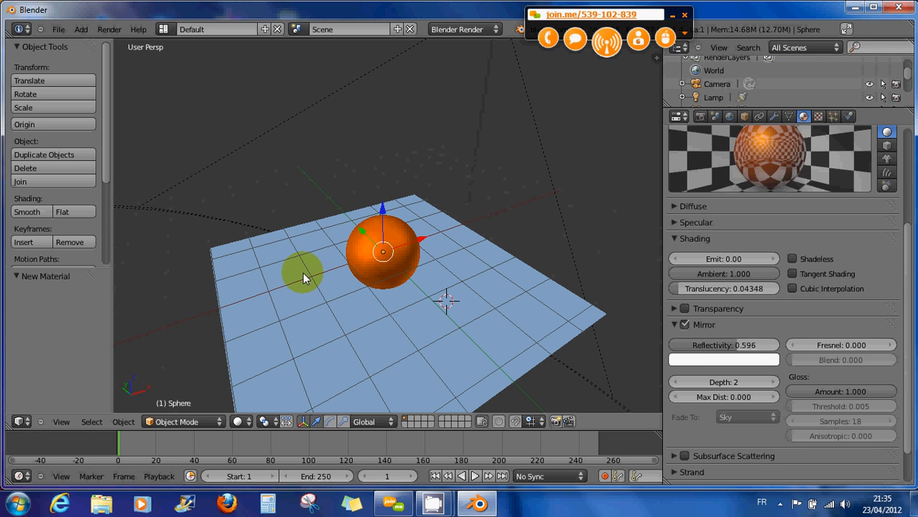
- Add a cube mesh and move it 1.022 along the X axis beside the sphere
key(shift+a)
mouse_move(302, 273)
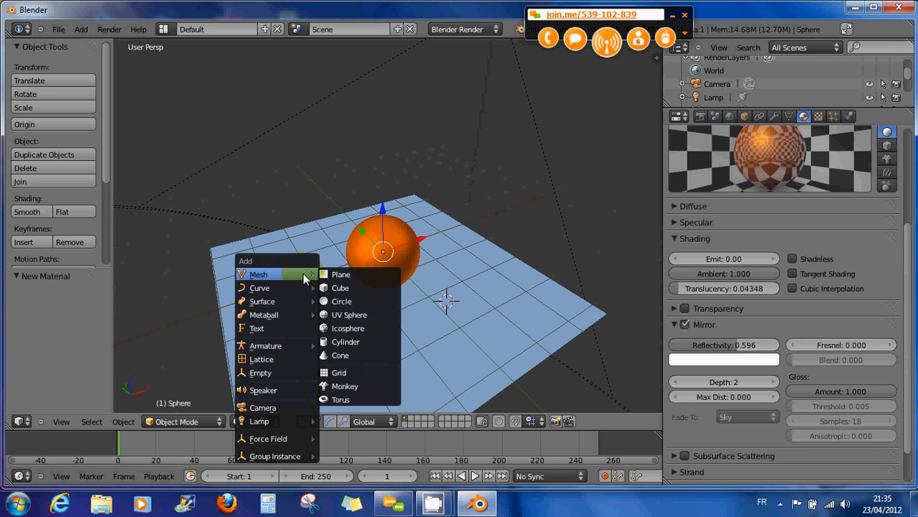
click(342, 290)
mouse_move(450, 267)
right_down()
mouse_move(452, 252)
mouse_move(447, 258)
right_up()
drag(481, 268, 509, 251)
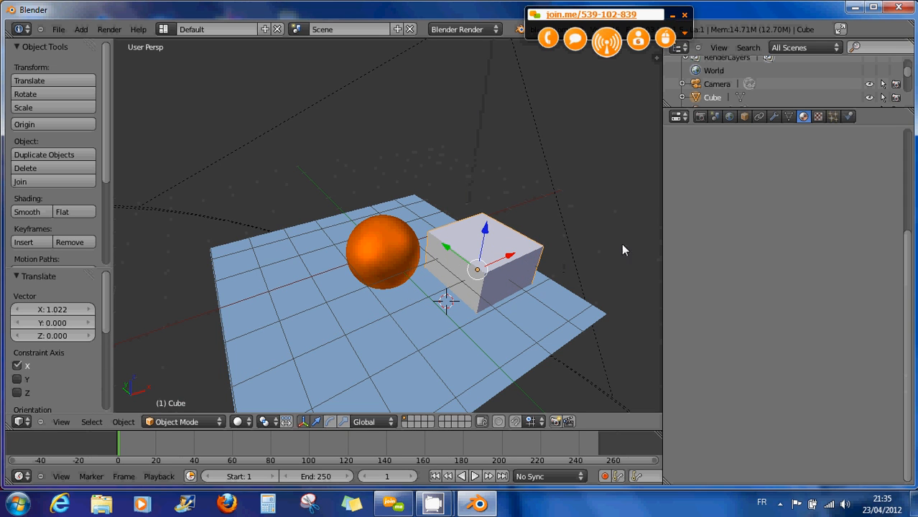
- Select the cube and create a new material for it
right_click(509, 252)
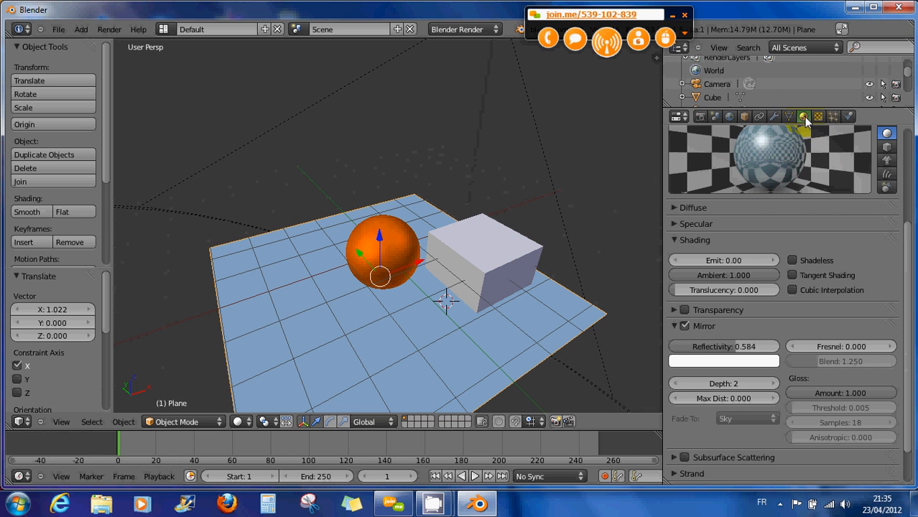
right_click(457, 271)
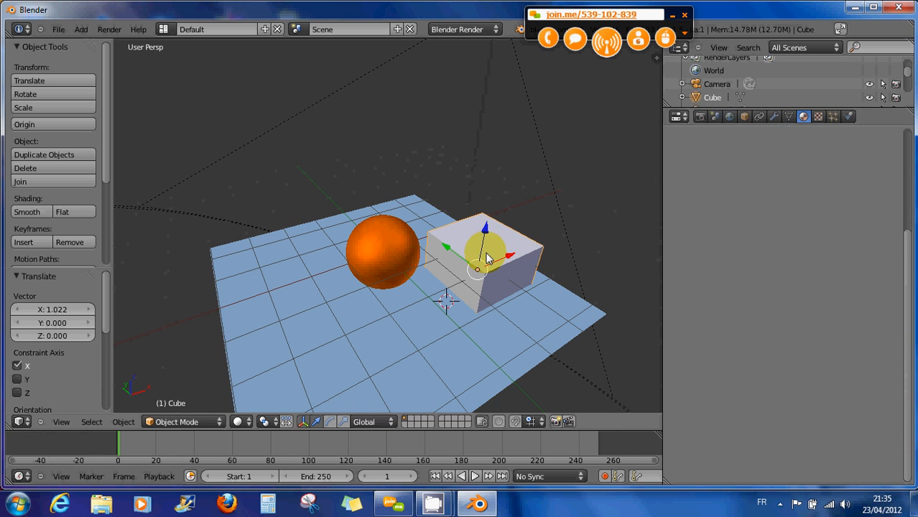
click(789, 116)
click(804, 117)
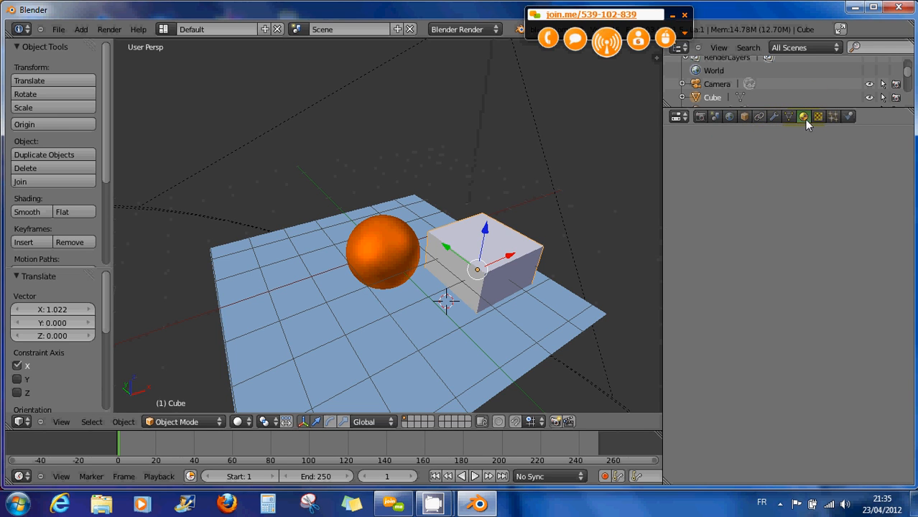
click(804, 117)
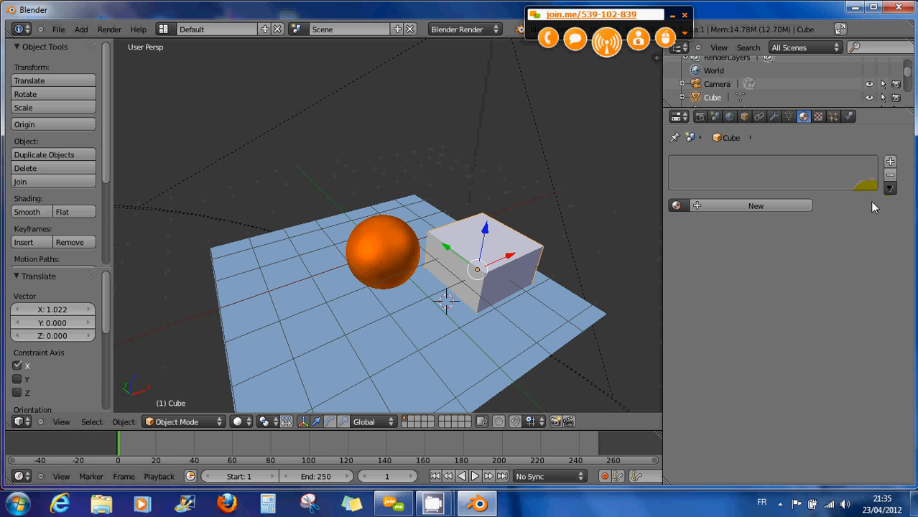
click(753, 206)
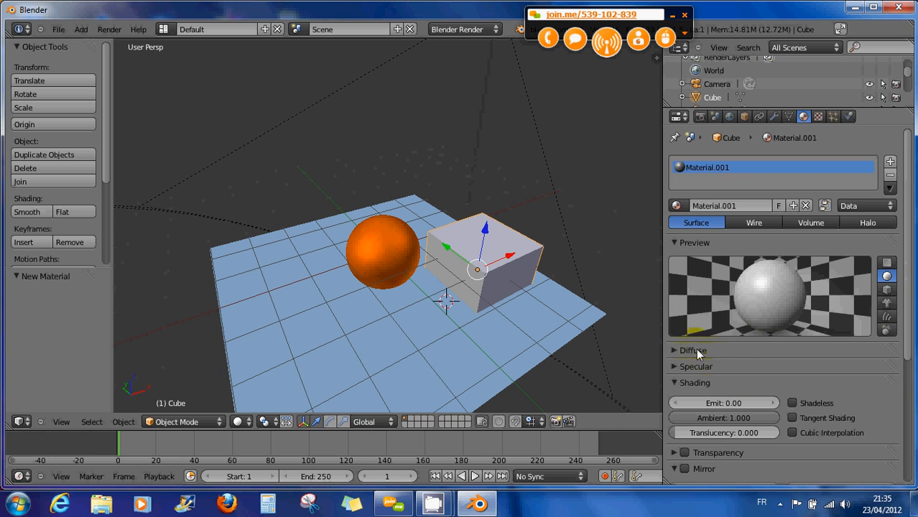
- Change the cube's diffuse colour to green and render the scene
click(672, 350)
click(702, 370)
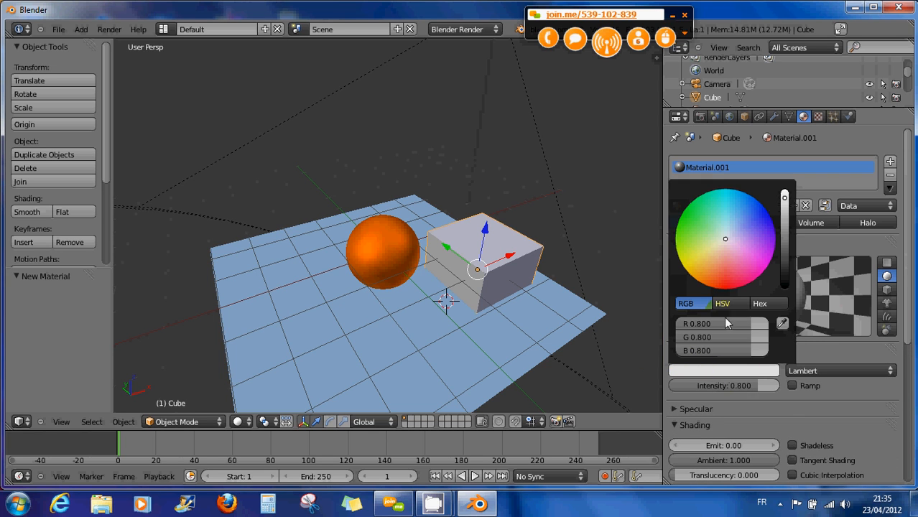
drag(725, 238, 642, 205)
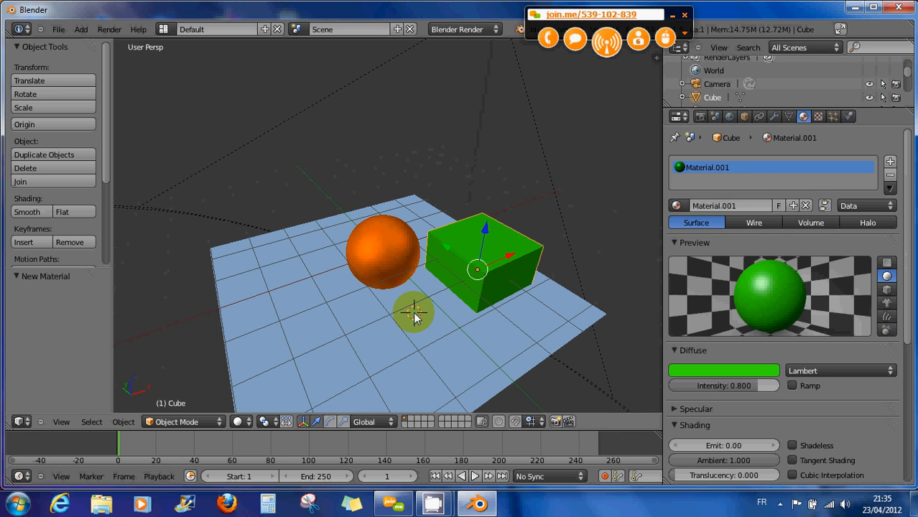
key(F12)
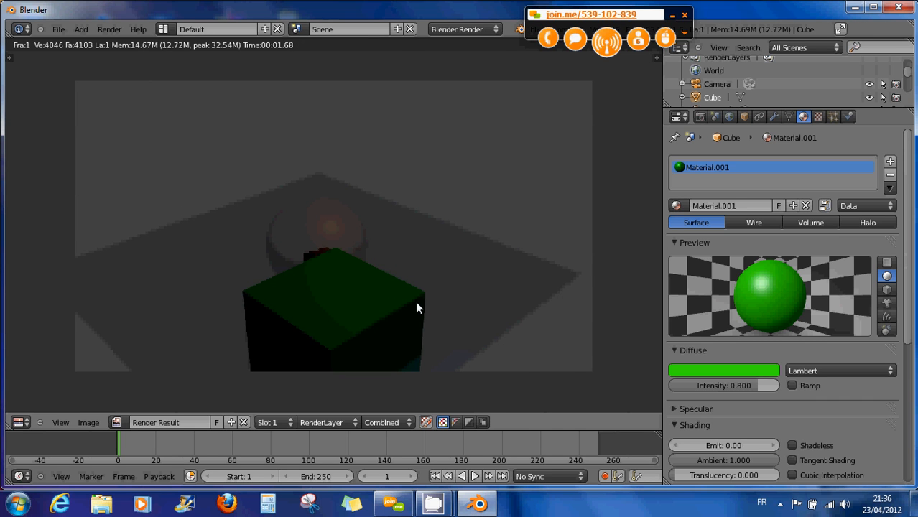
key(Escape)
- In the camera view, move the cube along Y and by 0.916 along X so it sits beside the sphere, and render the scene
scroll(442, 287, down, 5)
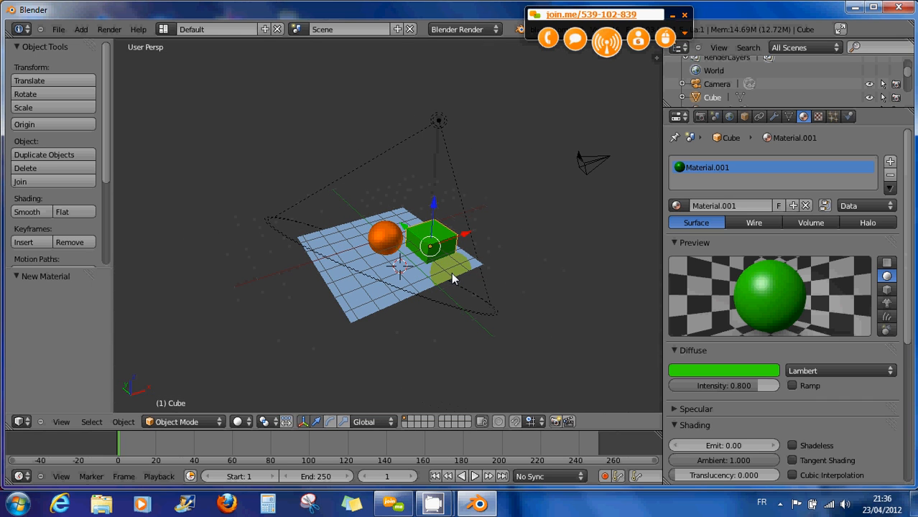
key(KP_0)
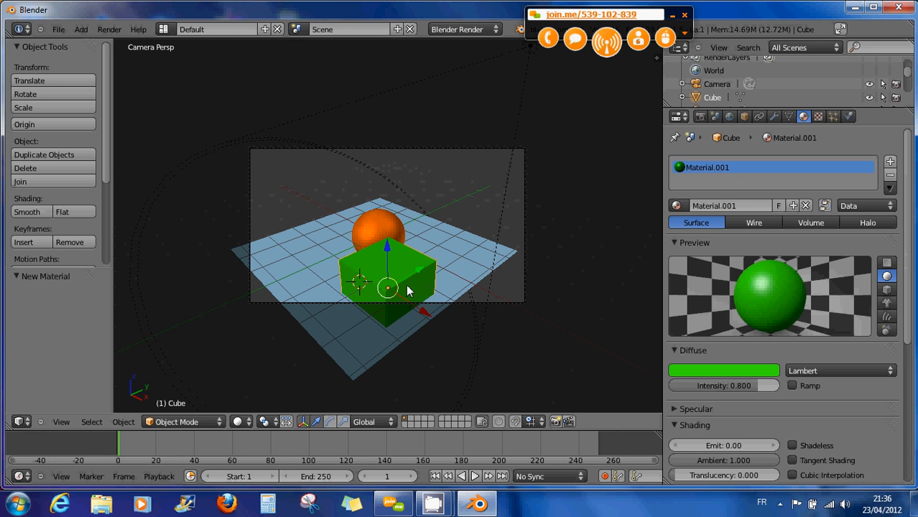
click(420, 270)
drag(420, 273, 478, 230)
mouse_move(495, 269)
mouse_down()
mouse_move(476, 250)
mouse_move(491, 275)
mouse_up()
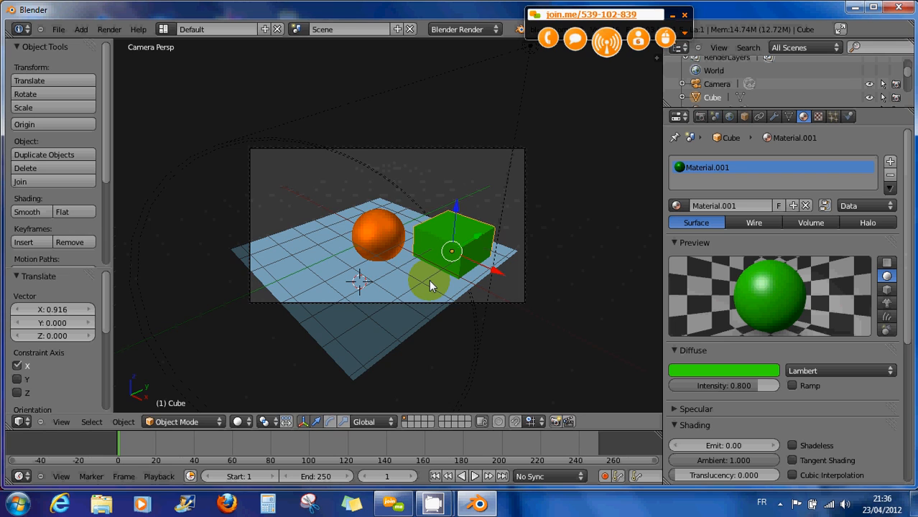
key(F12)
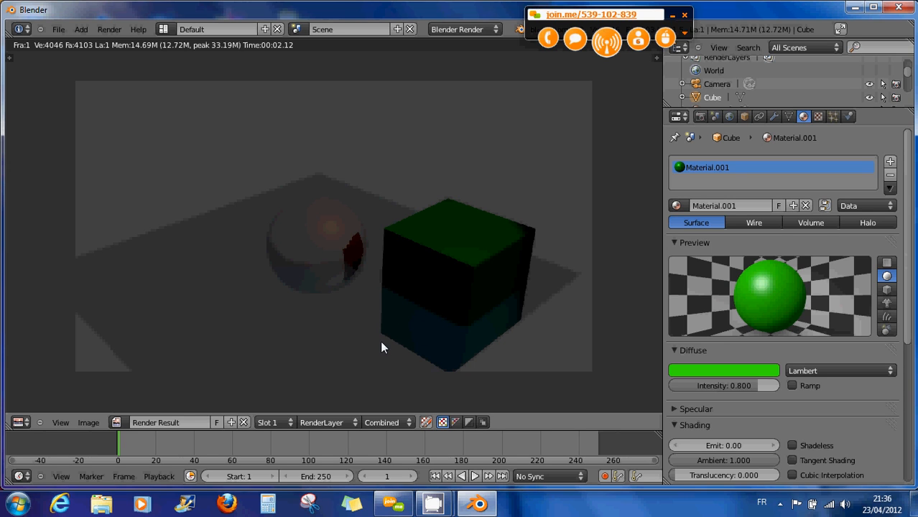
key(Escape)
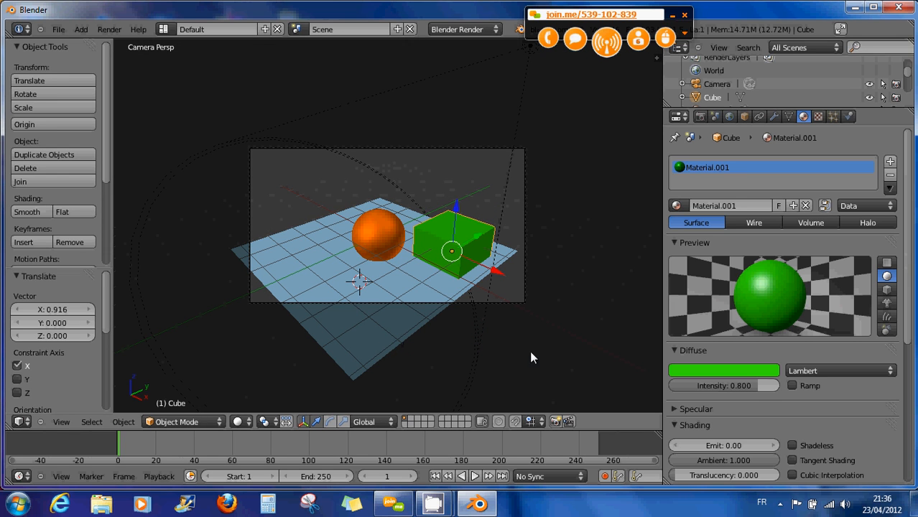
- Select the plane and render the scene again to check the plane's reflections
right_click(421, 287)
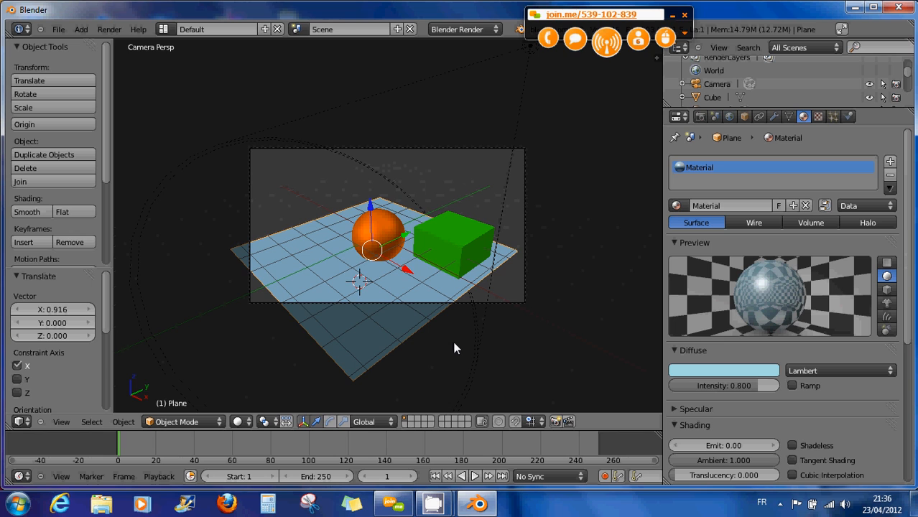
key(F12)
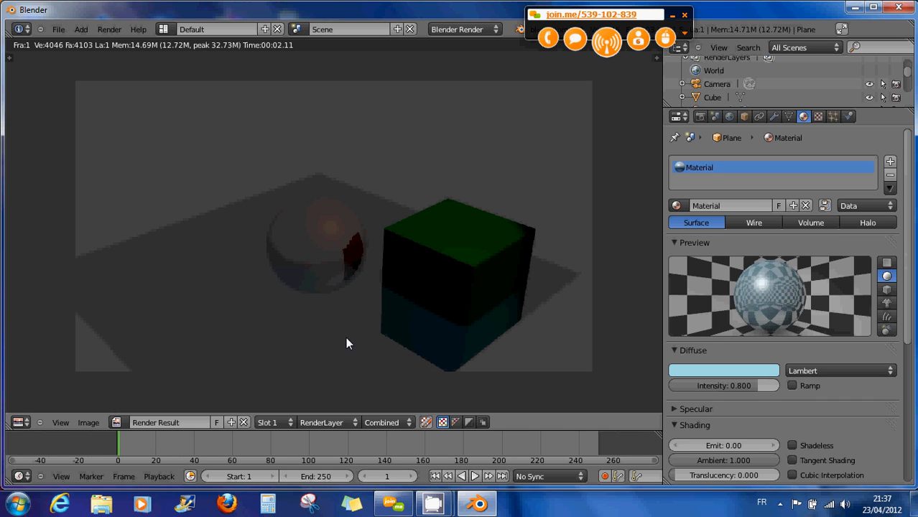
key(Escape)
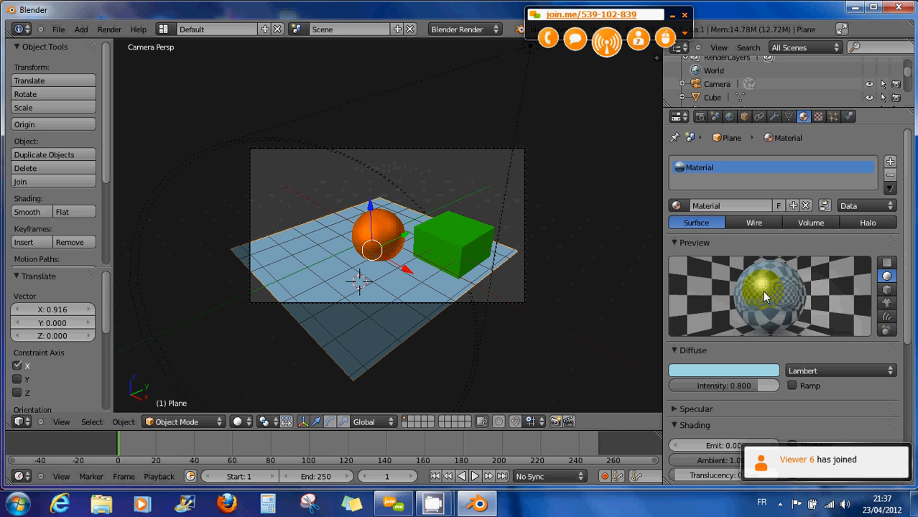
- Lower the plane material's mirror reflectivity to about 0.075 and render the scene
scroll(723, 343, down, 1)
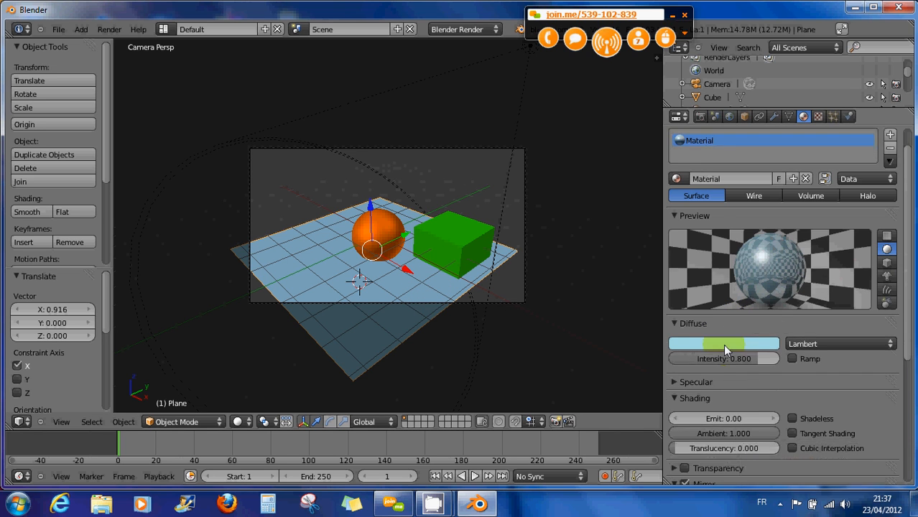
scroll(723, 344, down, 2)
scroll(735, 339, down, 1)
scroll(739, 336, down, 1)
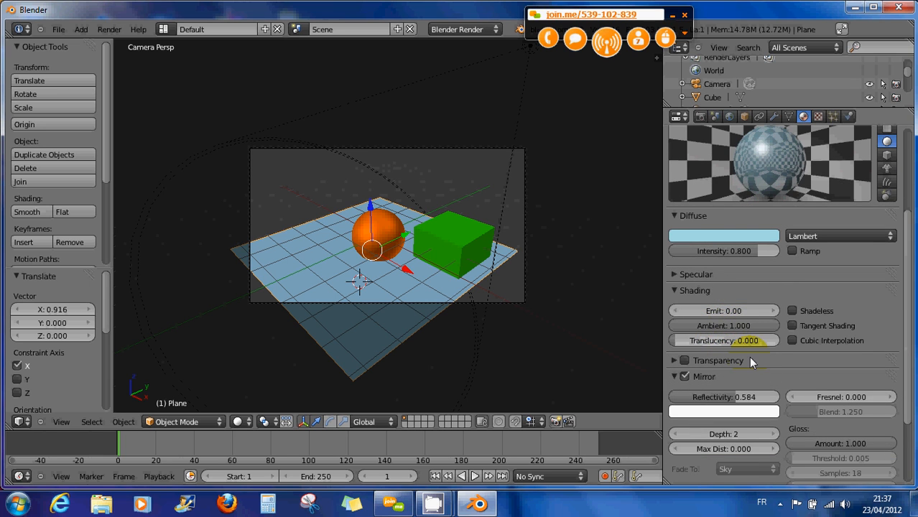
scroll(748, 357, down, 1)
drag(740, 372, 675, 370)
click(684, 284)
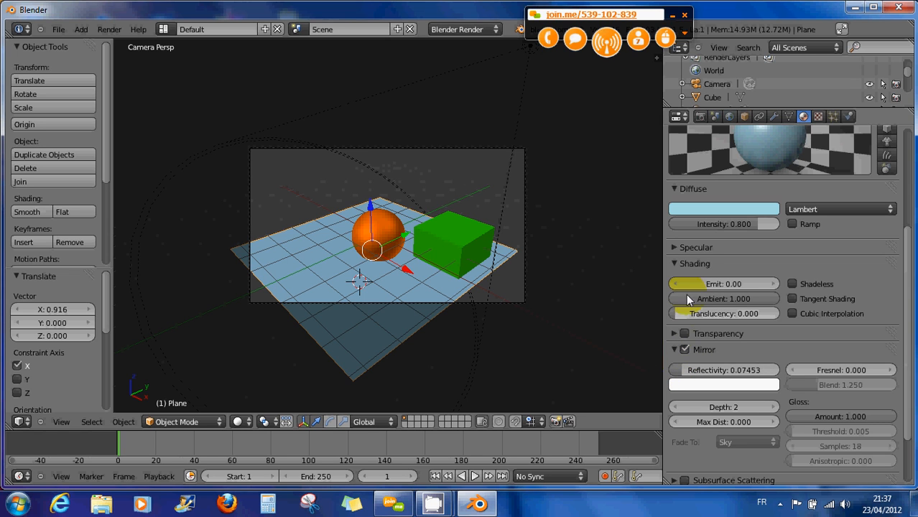
click(406, 280)
key(F12)
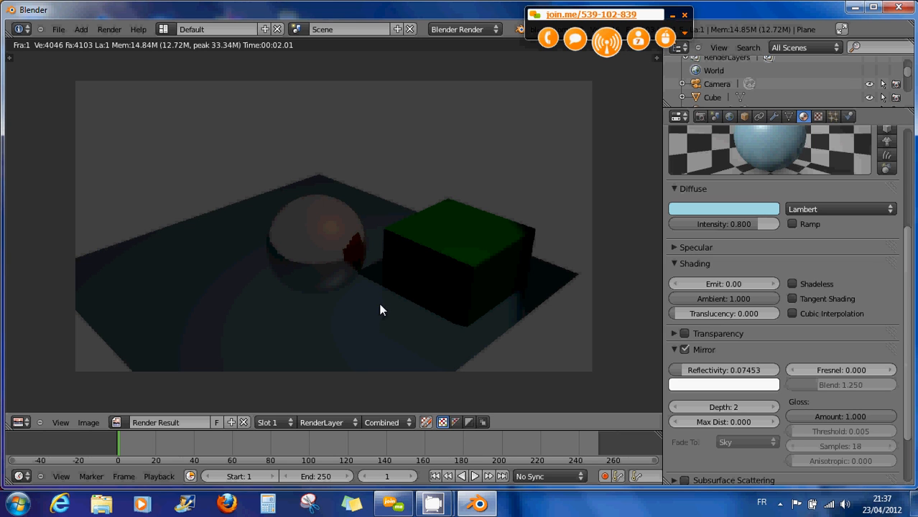
key(Escape)
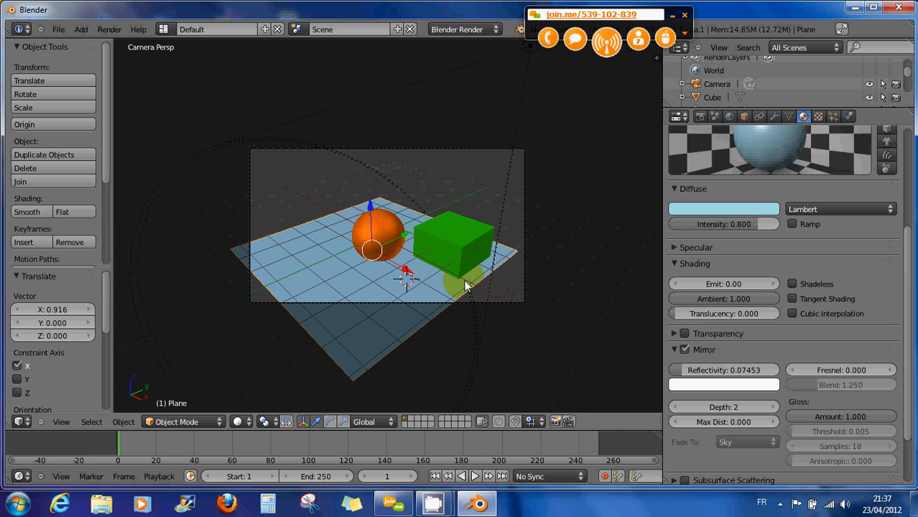
- Set the plane's reflectivity to 0, turn off its mirror effect, and render the scene to inspect the result
drag(685, 371, 671, 372)
click(684, 350)
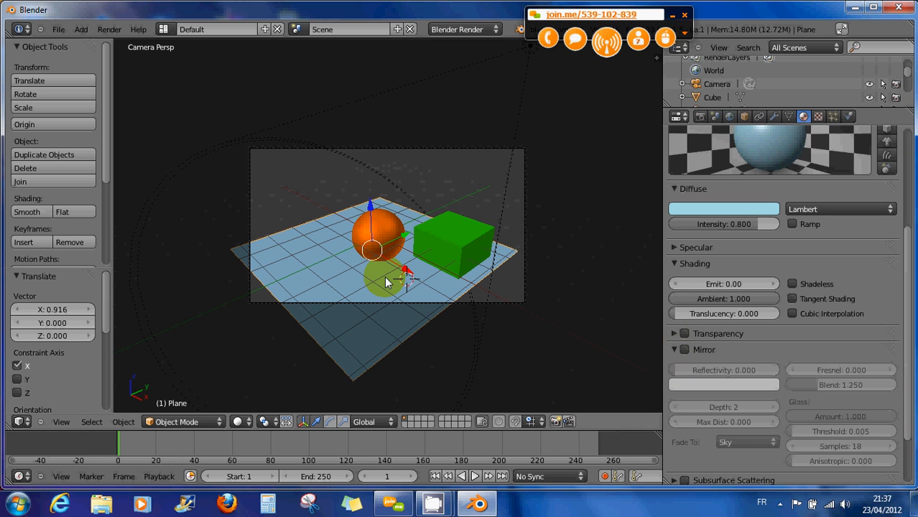
key(F12)
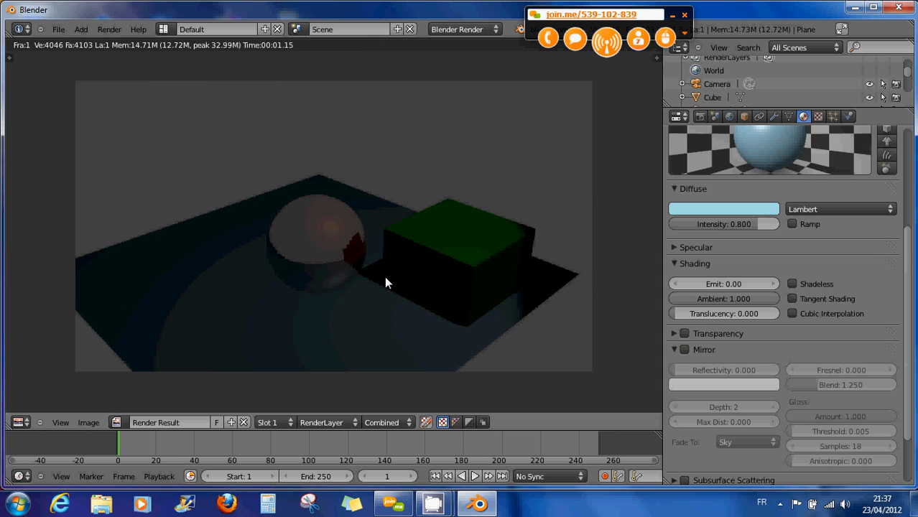
middle_drag(377, 282, 409, 272)
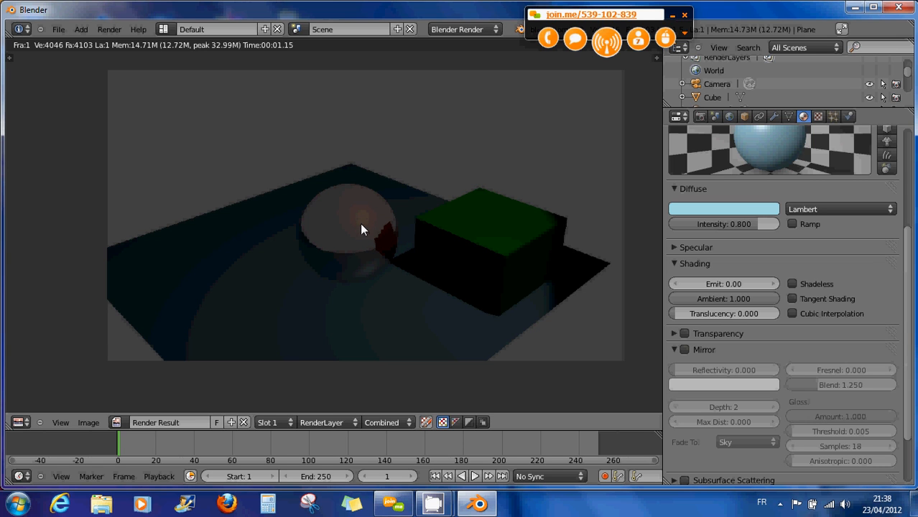
key(Escape)
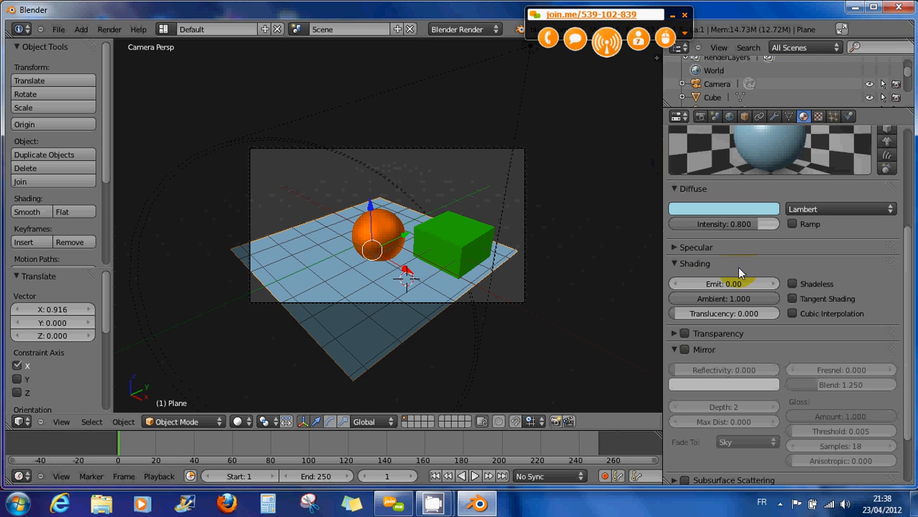
- Reduce the plane's diffuse intensity to 0.434 and render the scene
drag(757, 225, 720, 228)
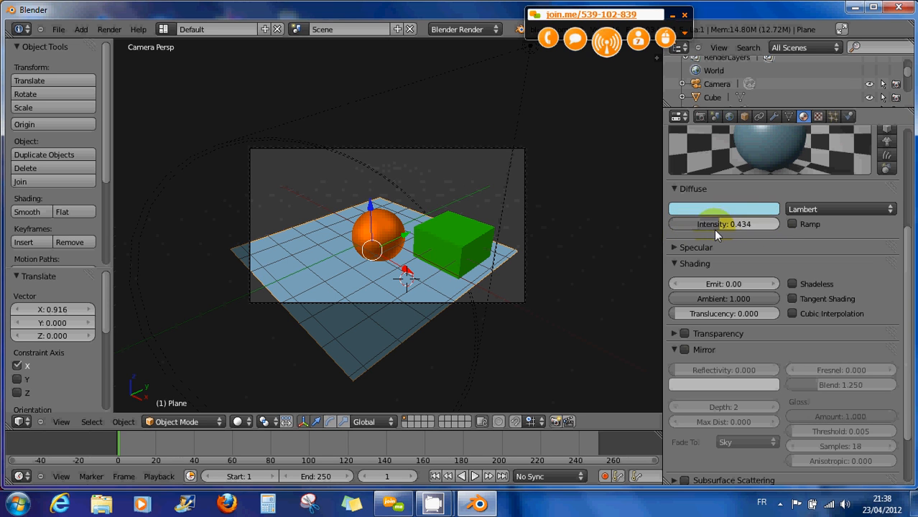
key(F12)
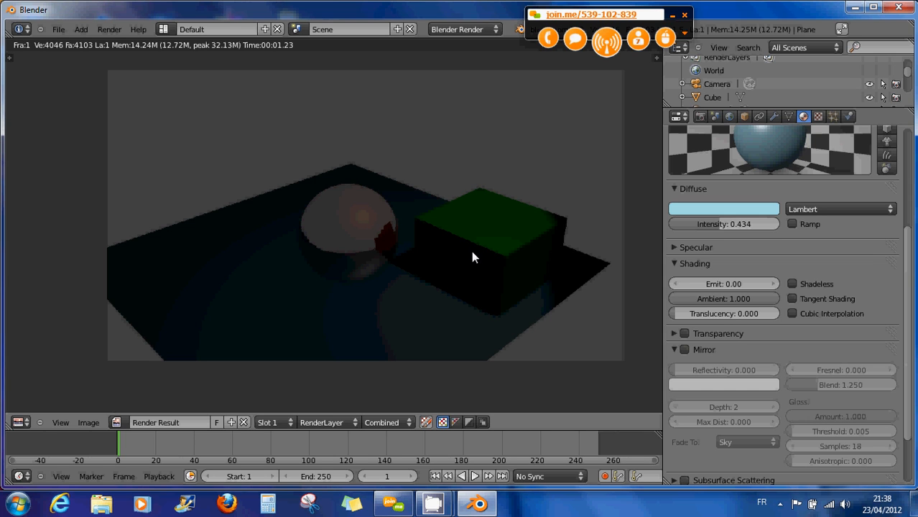
key(Escape)
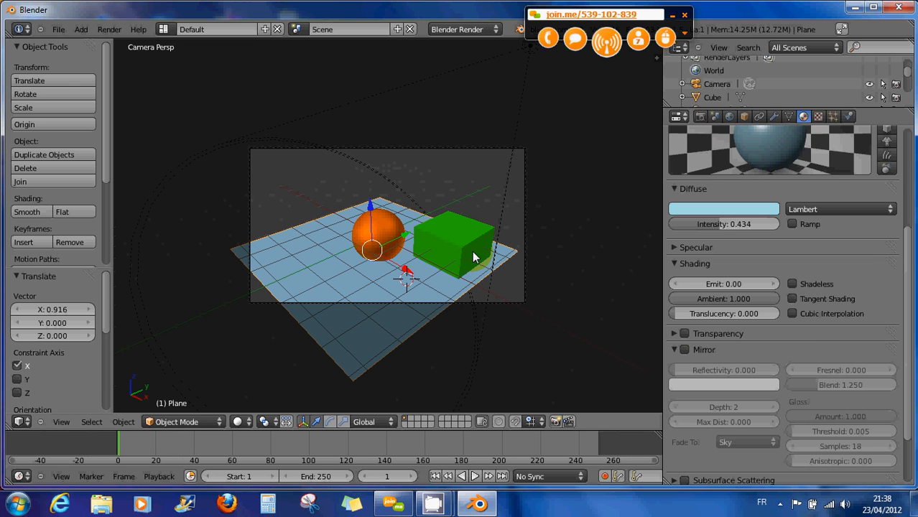
- In the front orthographic view, set the sphere's mirror reflectivity to 0.366 and turn off its mirror effect
key(KP_5)
key(KP_1)
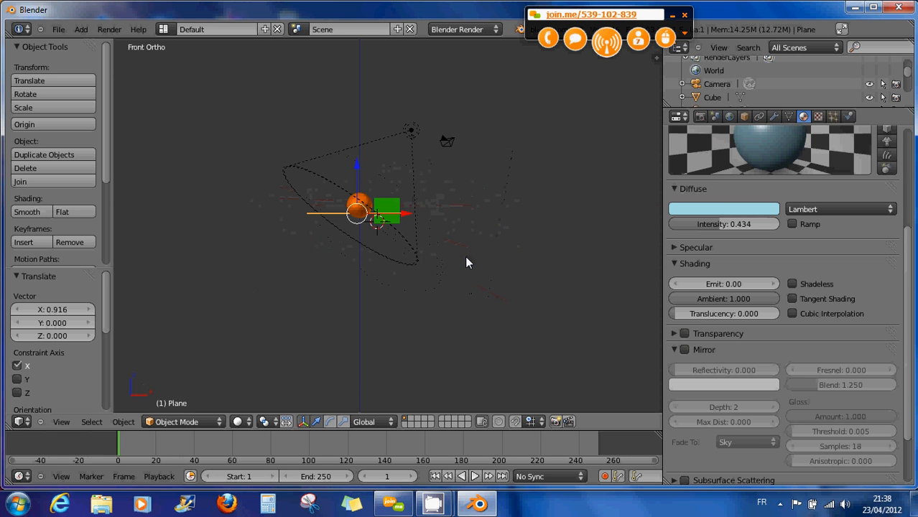
scroll(367, 208, up, 4)
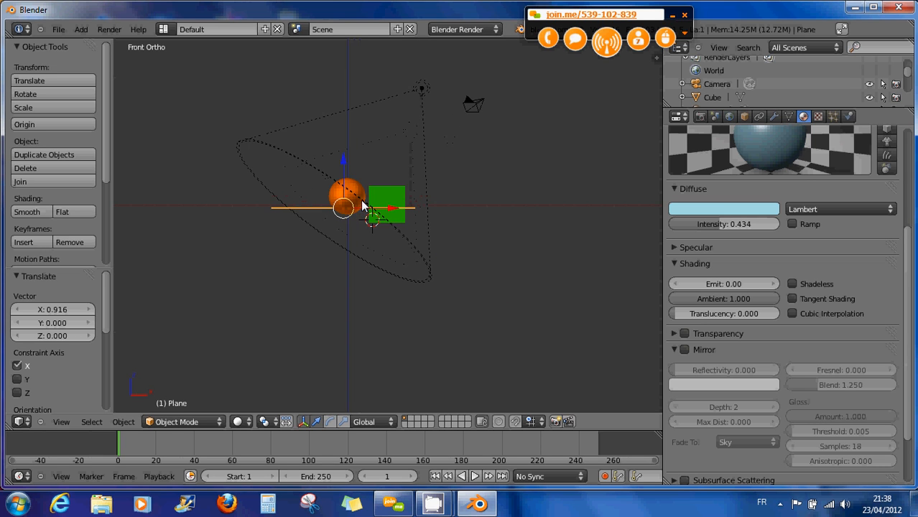
scroll(374, 273, up, 7)
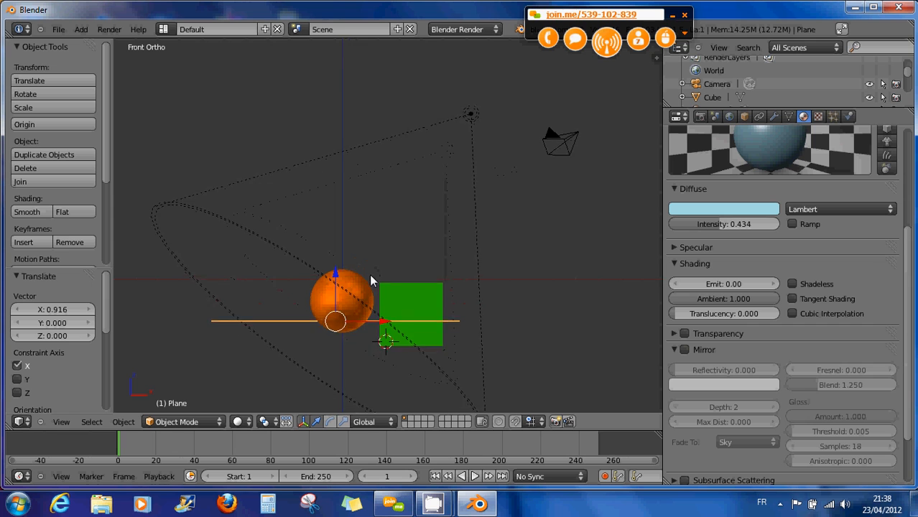
scroll(370, 267, up, 1)
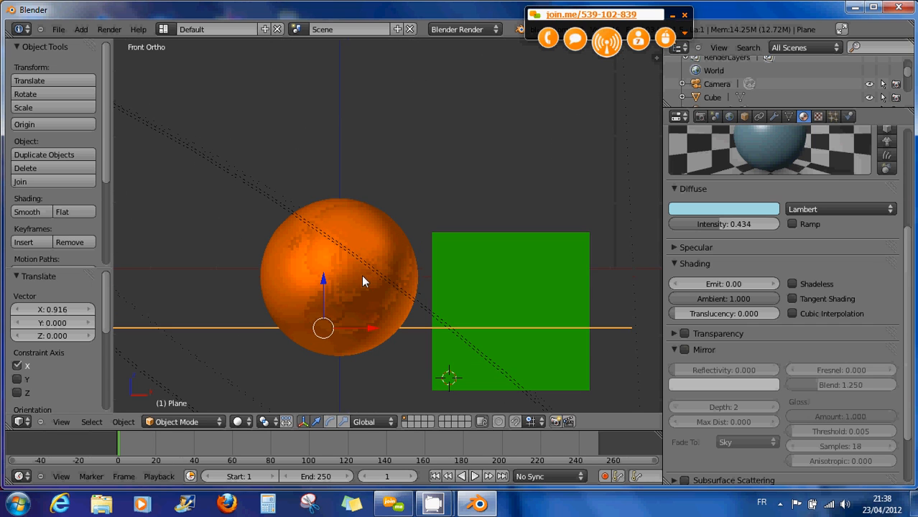
right_click(365, 248)
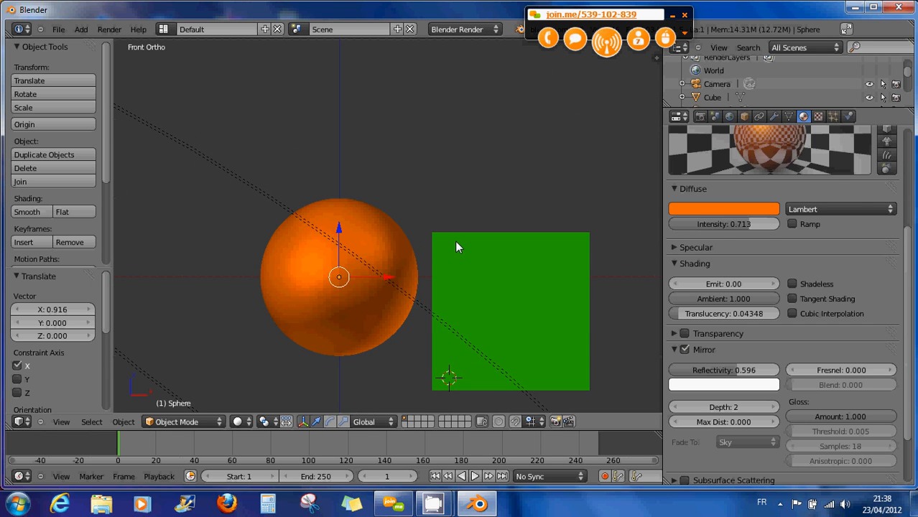
drag(904, 232, 902, 195)
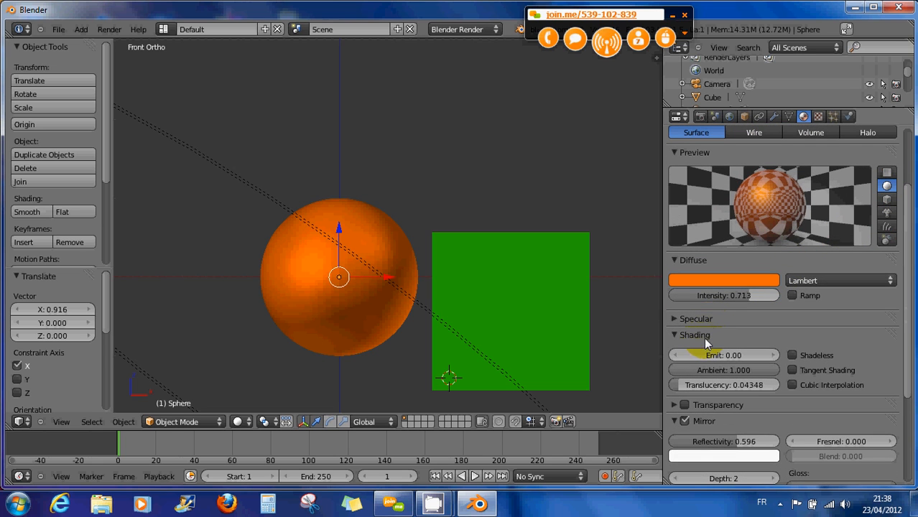
click(702, 357)
drag(734, 448, 710, 448)
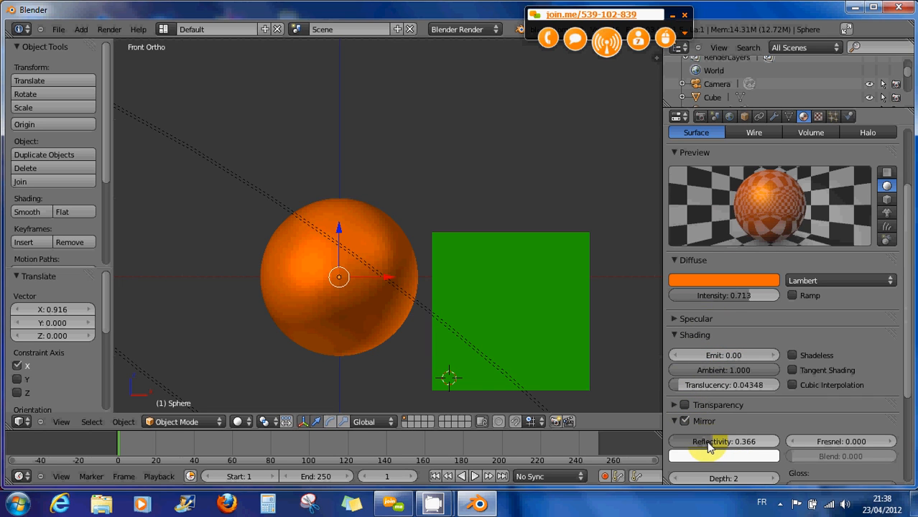
scroll(708, 398, down, 3)
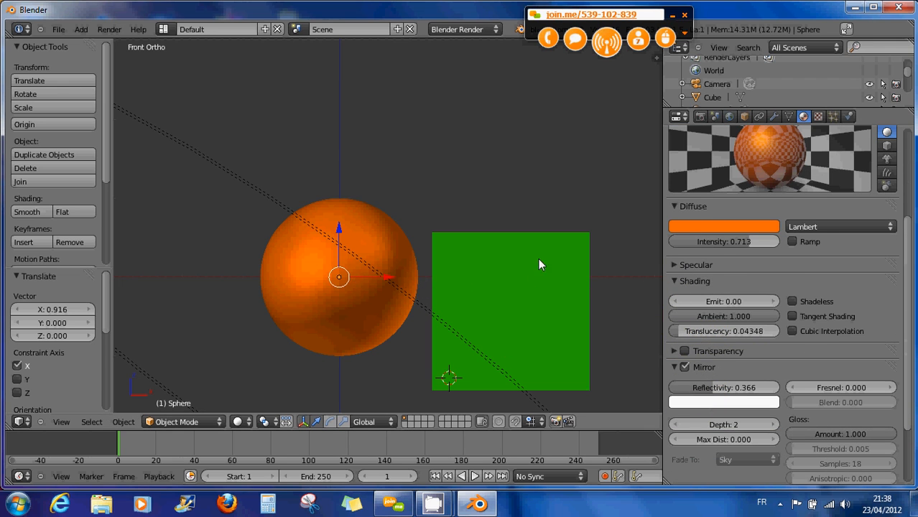
click(684, 367)
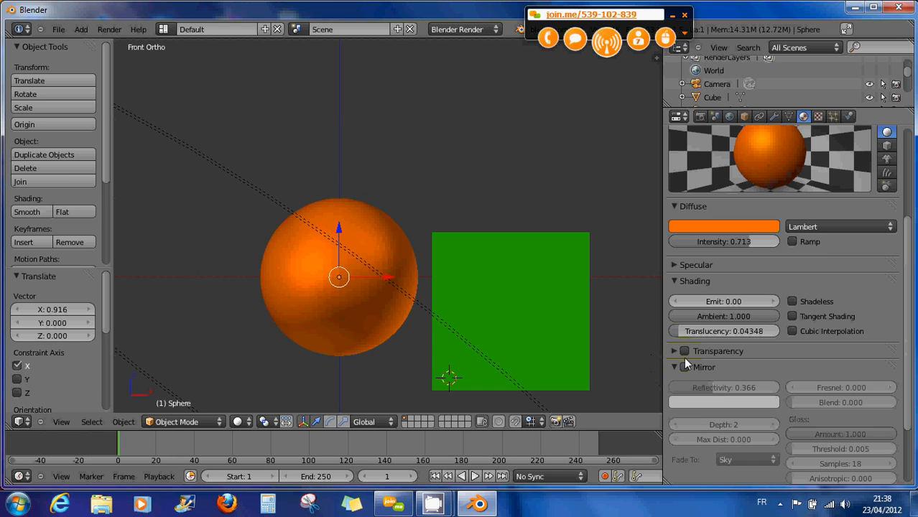
- Set the sphere's specular intensity to 0.894 and change its specular colour to near-white
click(675, 265)
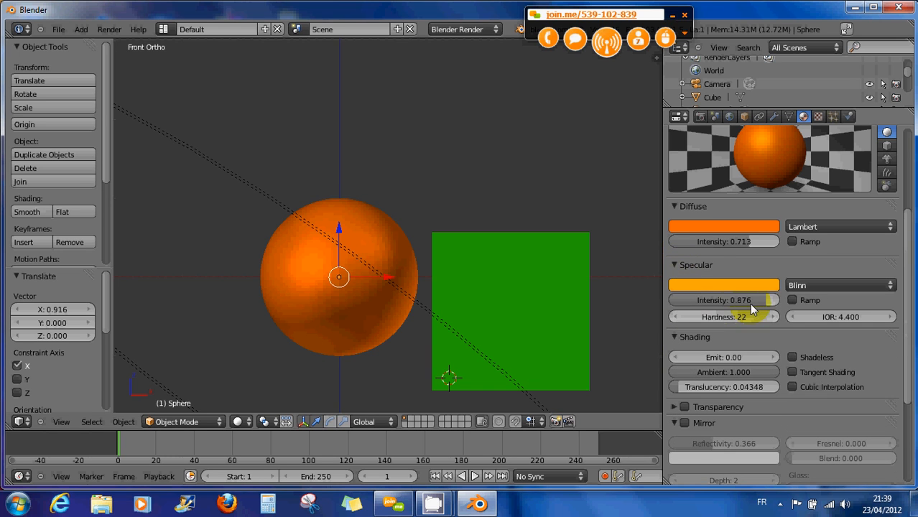
drag(756, 300, 763, 299)
click(761, 286)
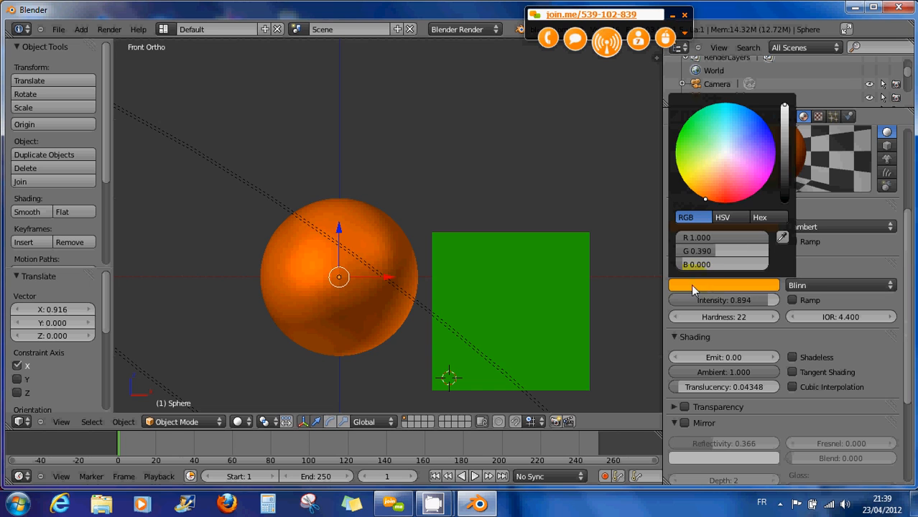
drag(705, 198, 729, 155)
- Switch the sphere's specular shader model to WardIso and render the scene to check the highlight
click(798, 285)
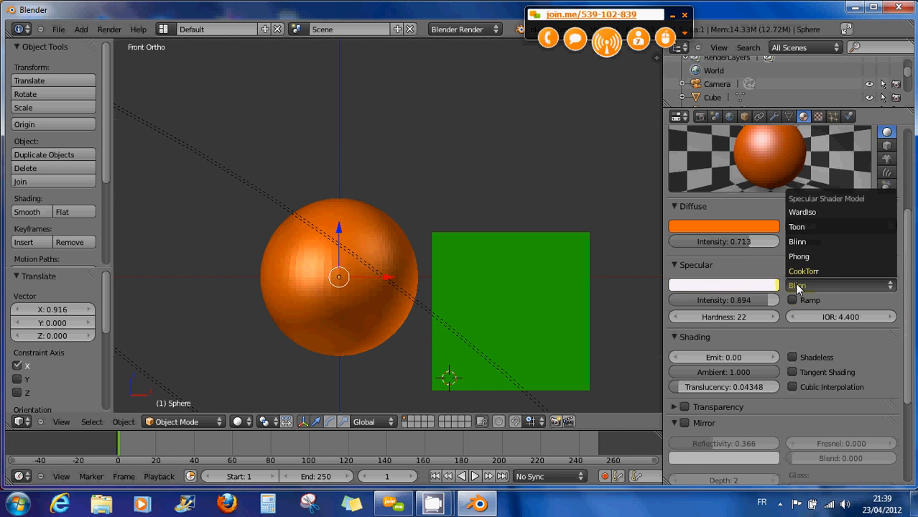
click(802, 212)
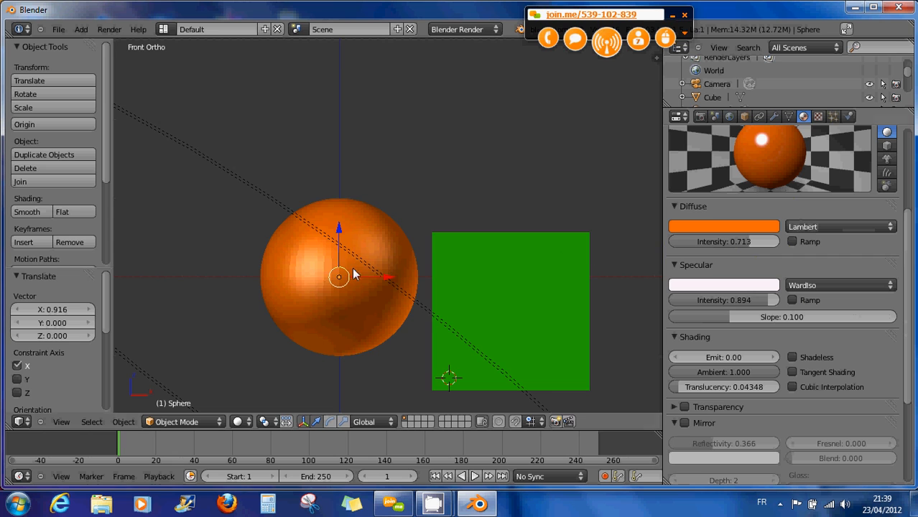
key(F12)
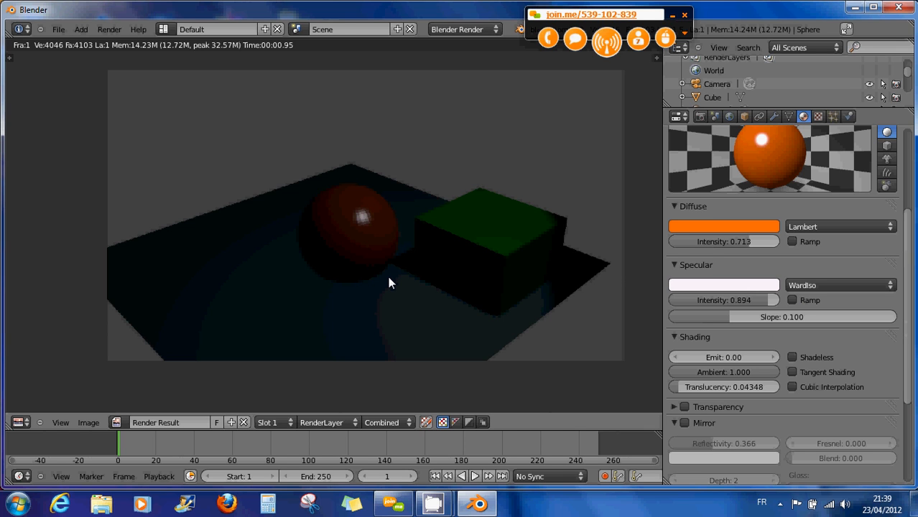
key(Escape)
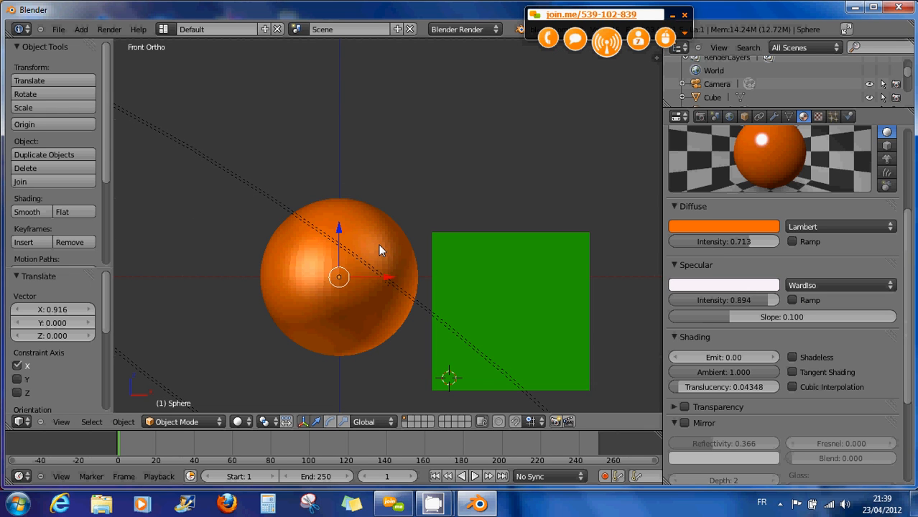
- Select the cube in a perspective view, enter Edit Mode and rename its material as matcube1
middle_drag(510, 282, 476, 298)
scroll(507, 300, down, 7)
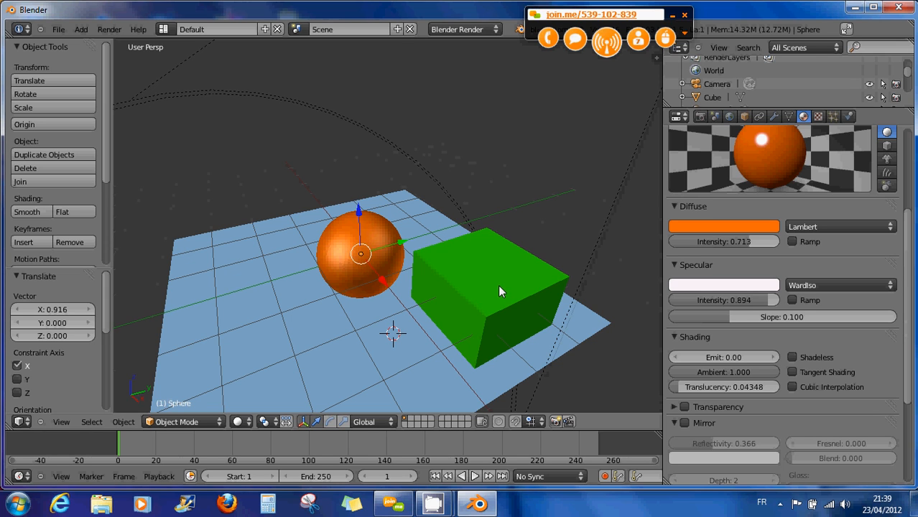
right_click(499, 286)
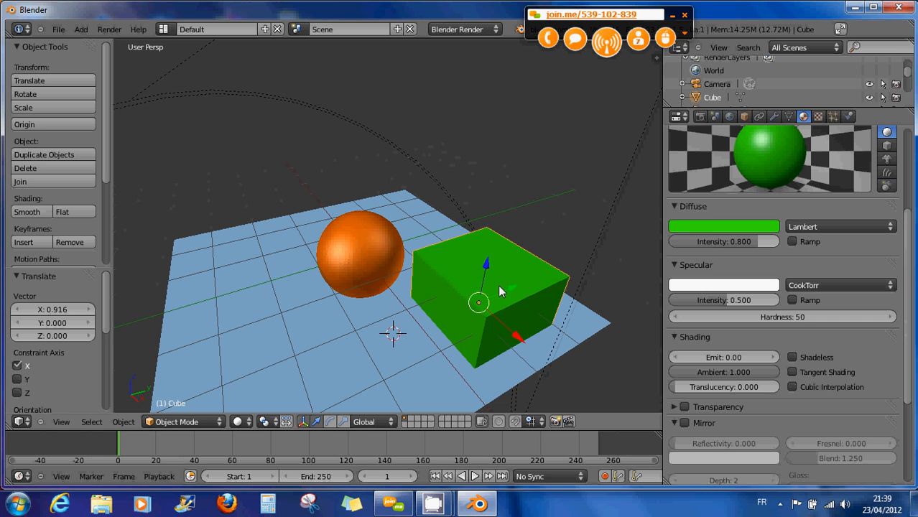
key(Tab)
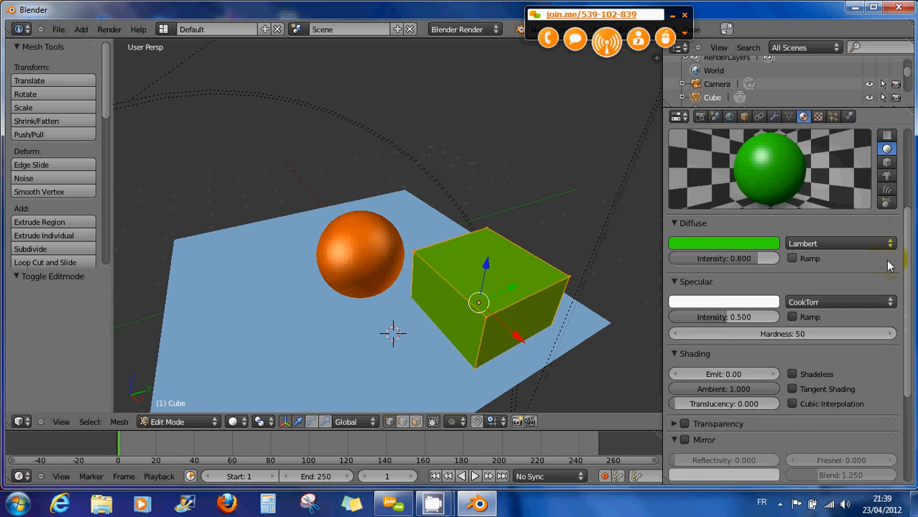
scroll(888, 266, up, 5)
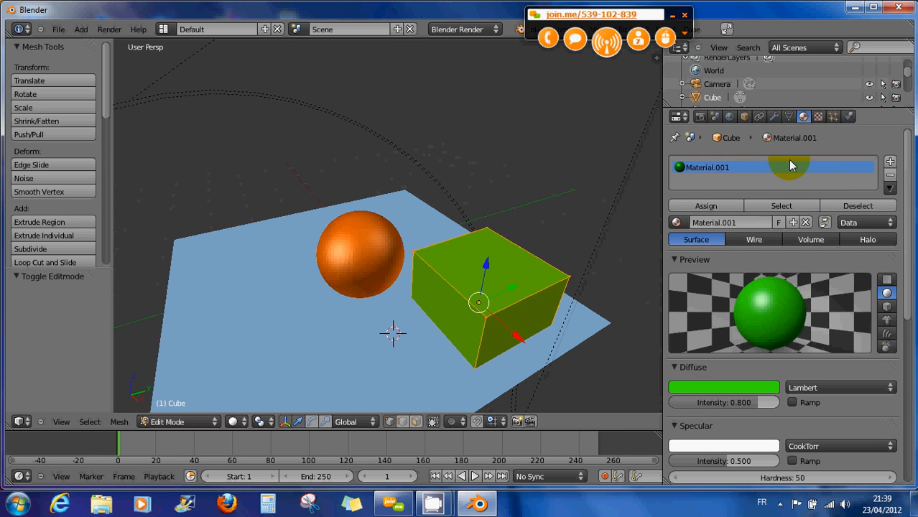
click(726, 224)
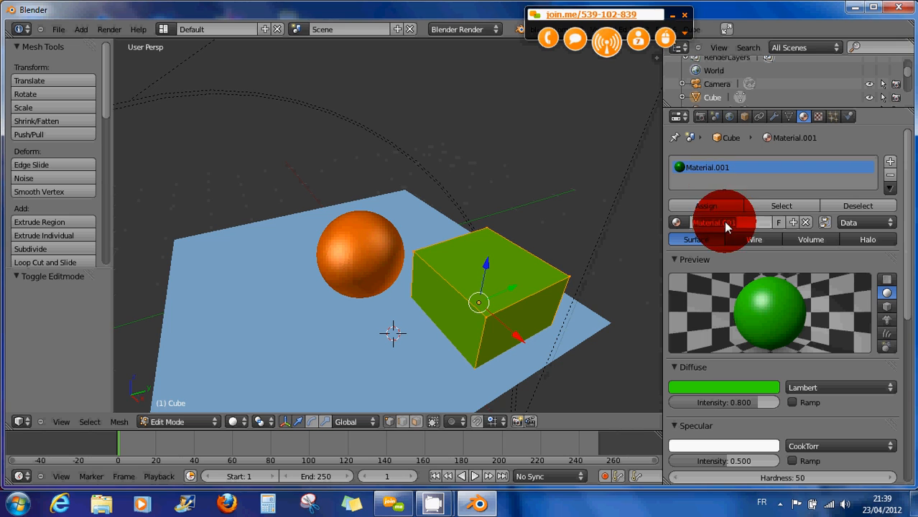
text(matcube1)
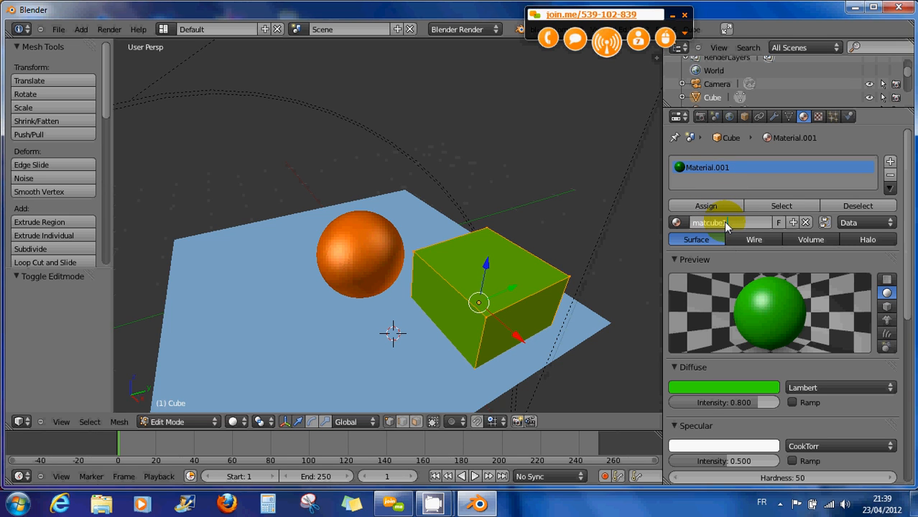
key(Return)
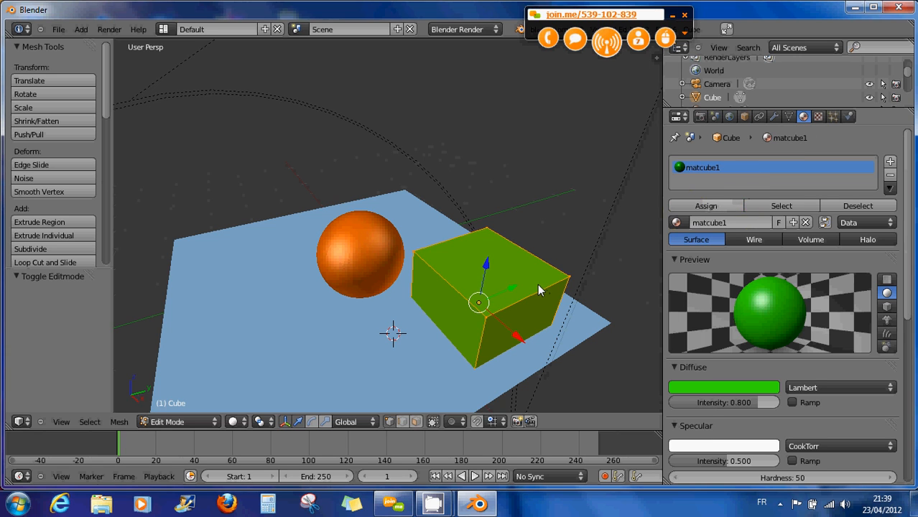
- In face select mode, subdivide the whole cube with 7 cuts and select a single face on its upper side
click(410, 422)
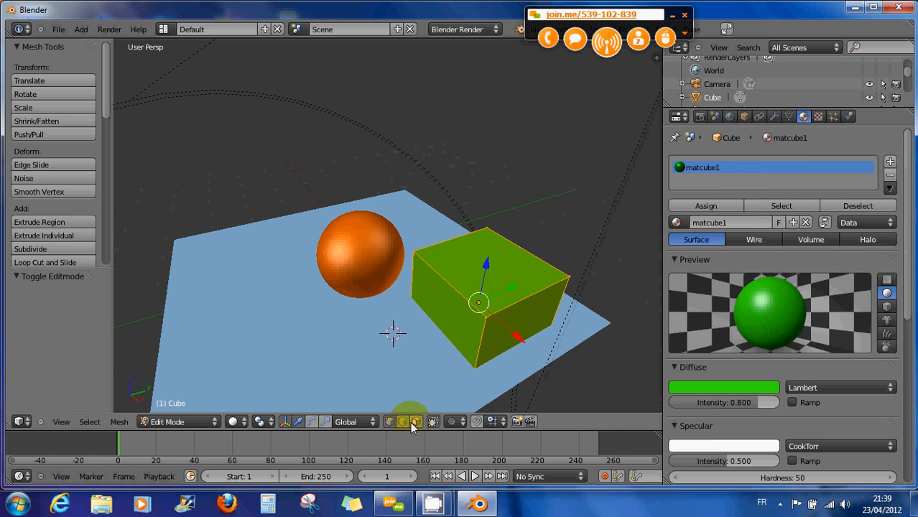
right_click(498, 280)
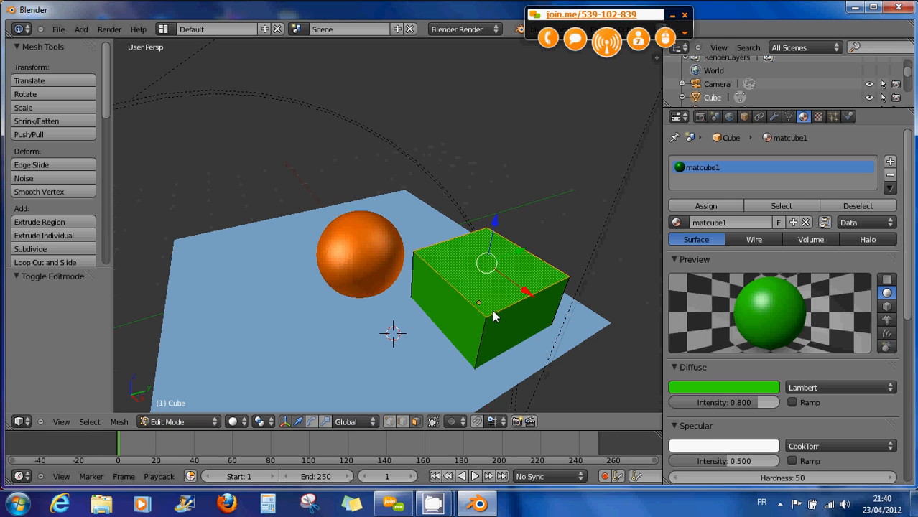
key(a)
key(a)
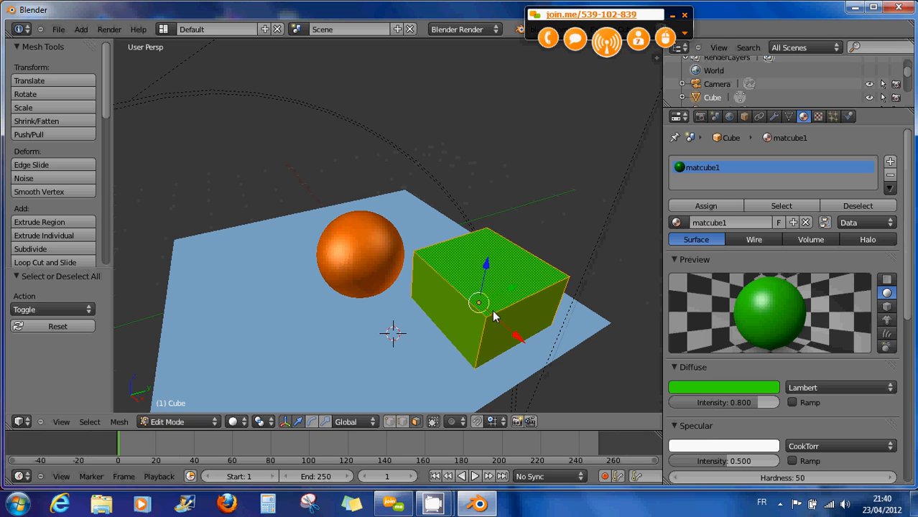
key(w)
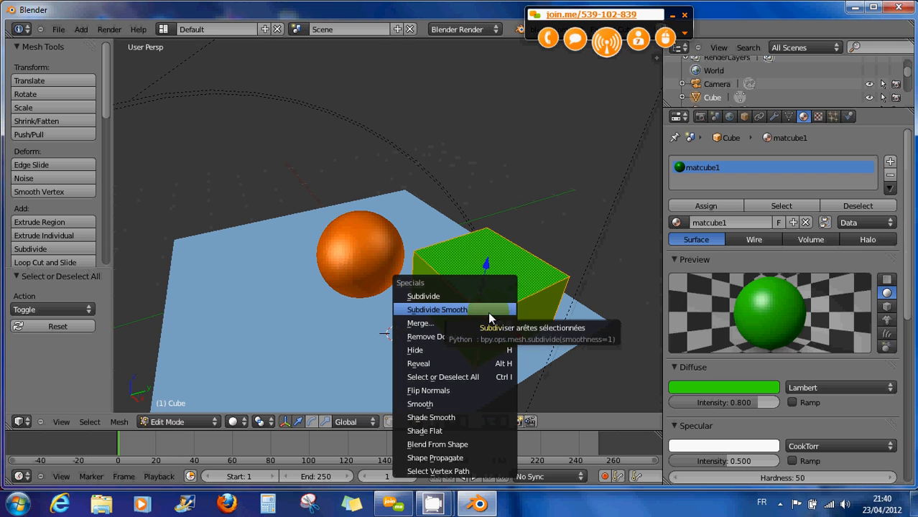
click(471, 295)
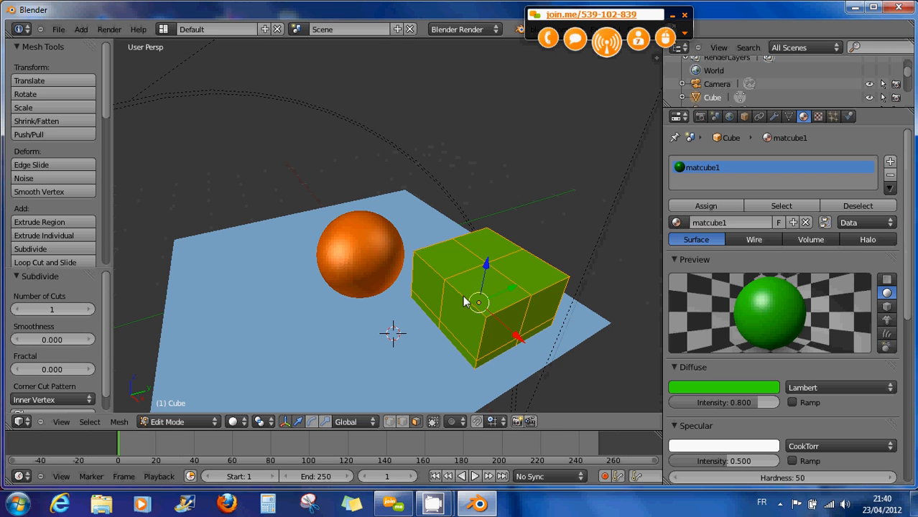
drag(50, 309, 153, 309)
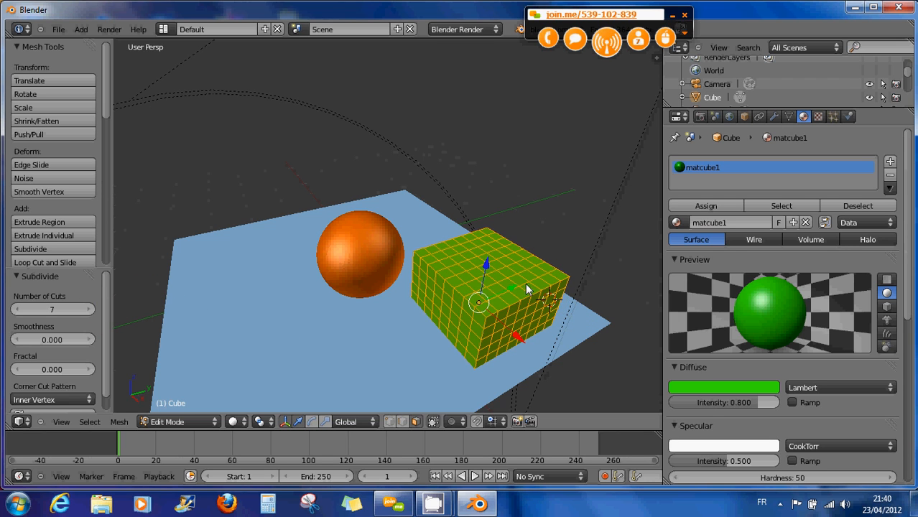
right_click(505, 271)
mouse_move(494, 266)
middle_down()
mouse_move(492, 312)
mouse_move(494, 273)
middle_up()
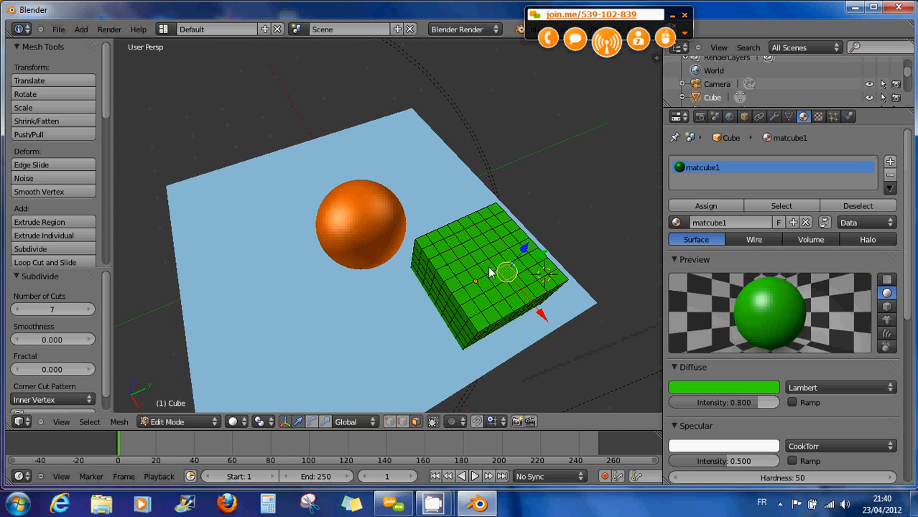
- Start the Screencast Keys display and hide the view properties sidebar again
click(657, 58)
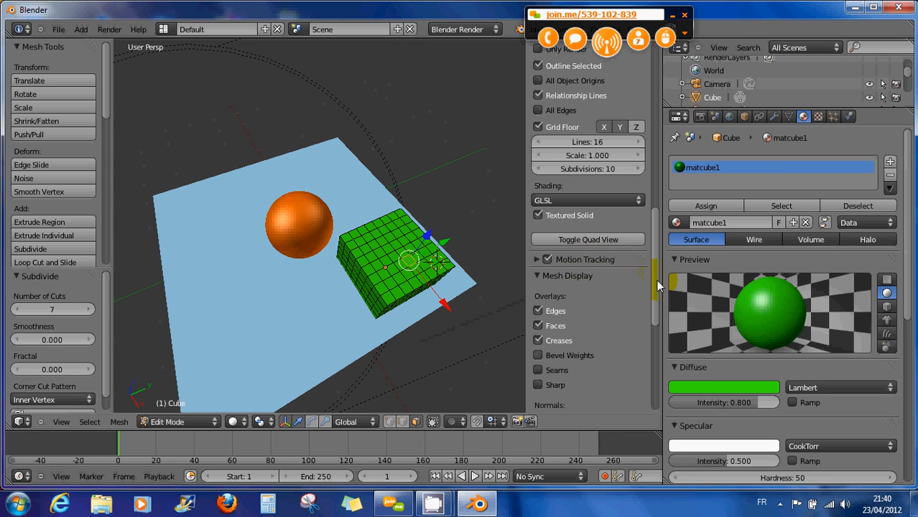
drag(658, 285, 620, 347)
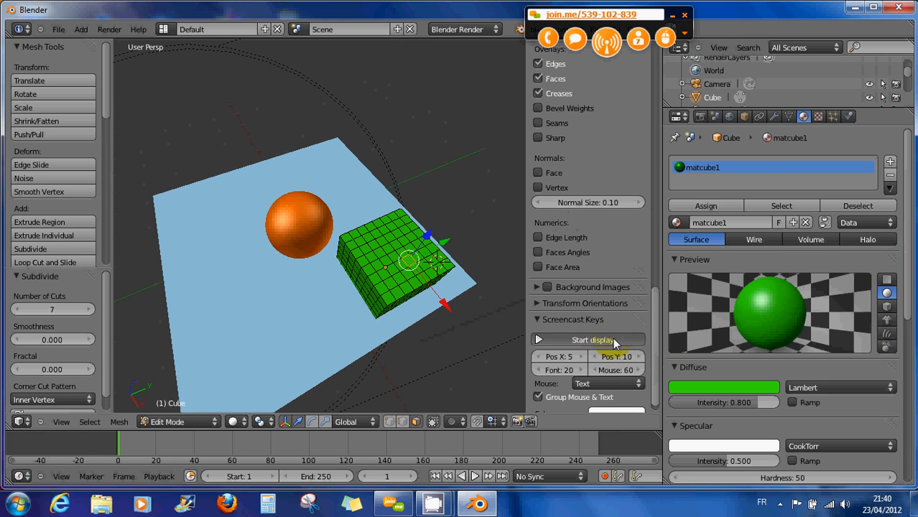
click(614, 343)
drag(527, 308, 669, 308)
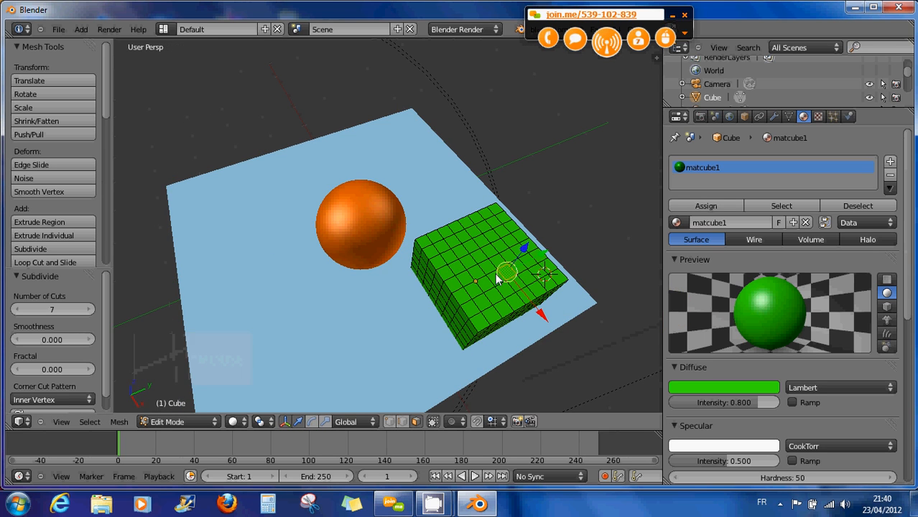
- Lasso-select a patch of faces in the middle of the cube's upper side
scroll(496, 279, up, 1)
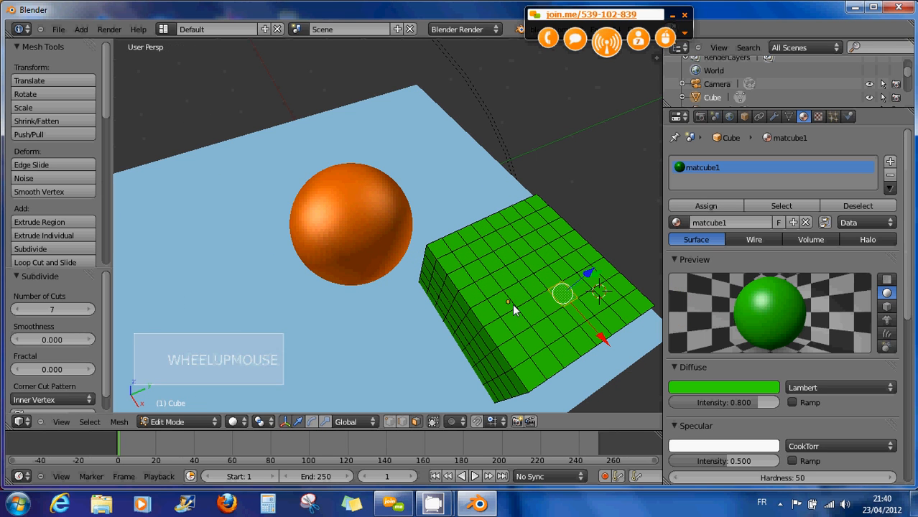
mouse_move(509, 307)
ctrl+mouse_down()
mouse_move(562, 317)
mouse_move(593, 267)
mouse_move(537, 225)
mouse_move(494, 250)
mouse_move(509, 308)
mouse_move(519, 324)
mouse_move(534, 319)
ctrl+mouse_up()
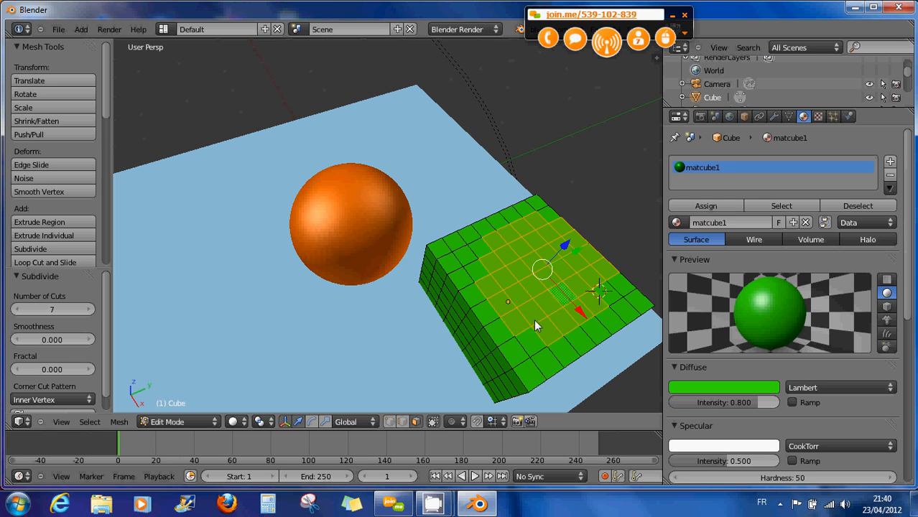
mouse_move(560, 326)
middle_down()
mouse_move(517, 308)
mouse_move(533, 305)
middle_up()
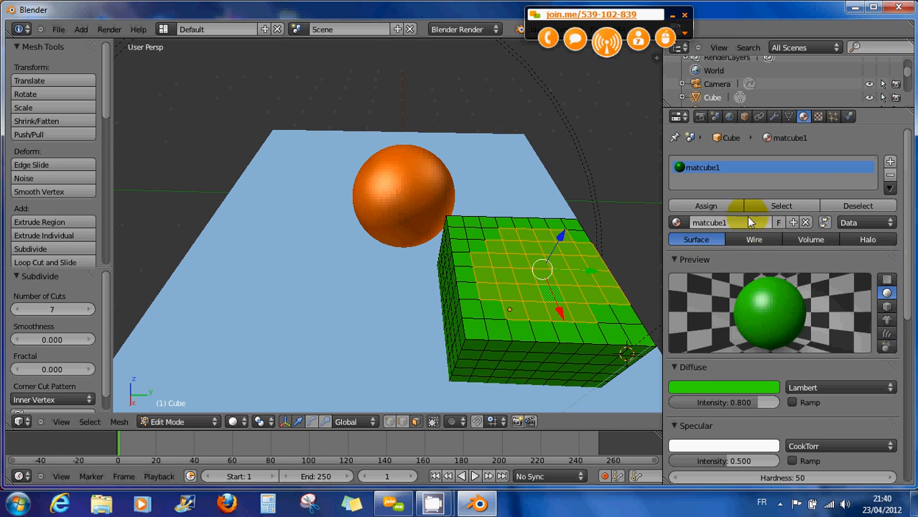
- Add a second material slot to the cube and create a new material named matcube2 in it
click(890, 163)
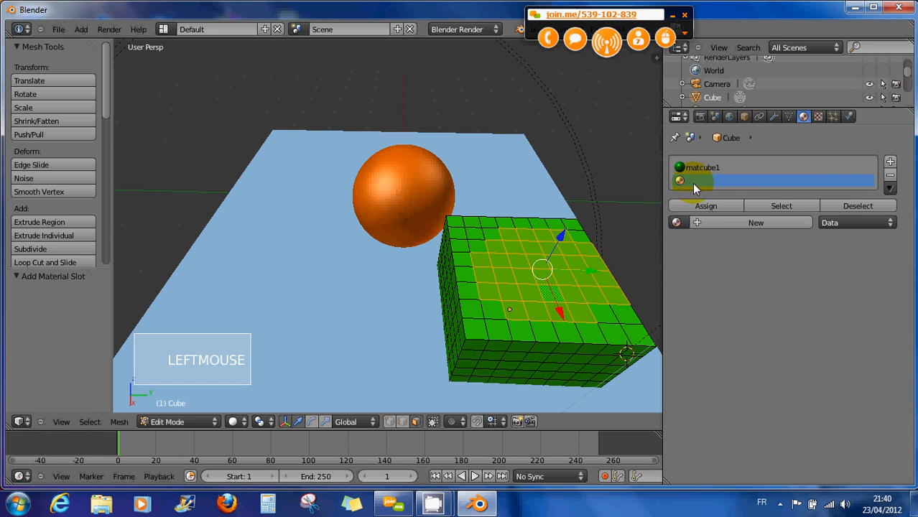
click(722, 223)
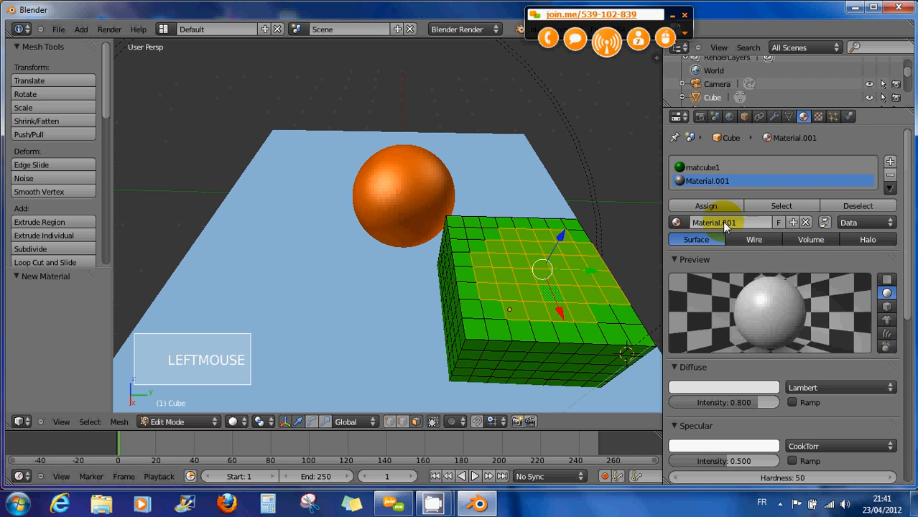
double_click(722, 221)
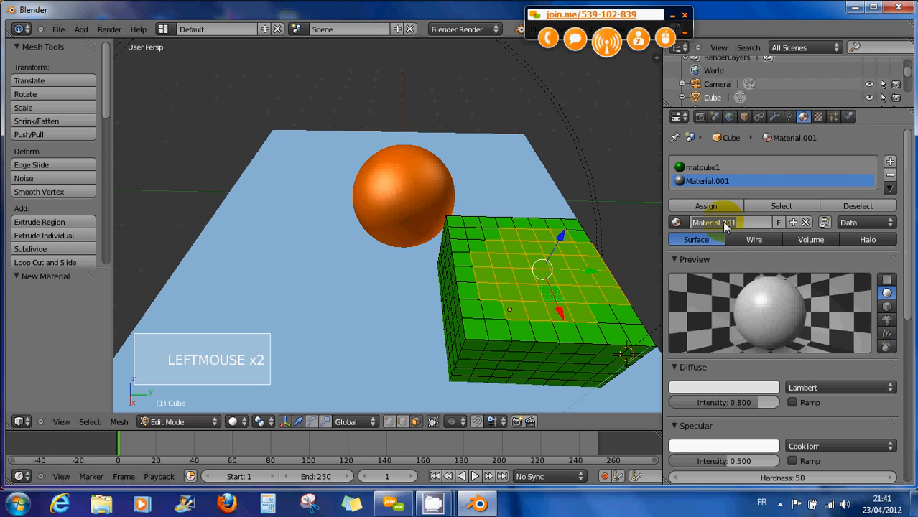
text(matcube2)
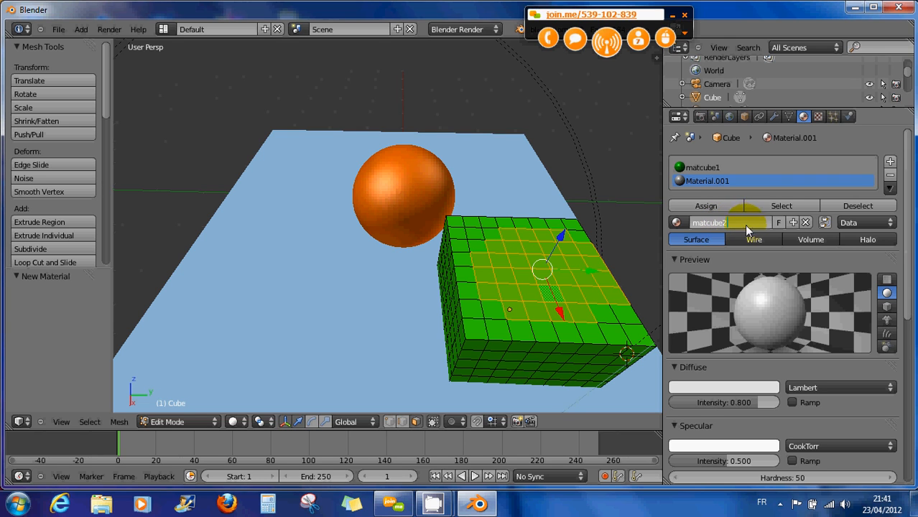
click(730, 186)
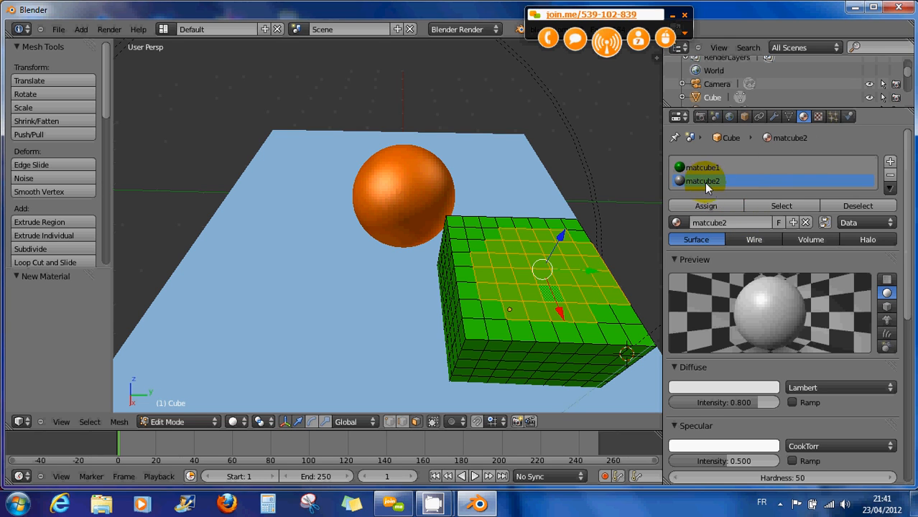
- Assign matcube2 to the selected faces on the cube's upper side and inspect them from several angles
click(700, 182)
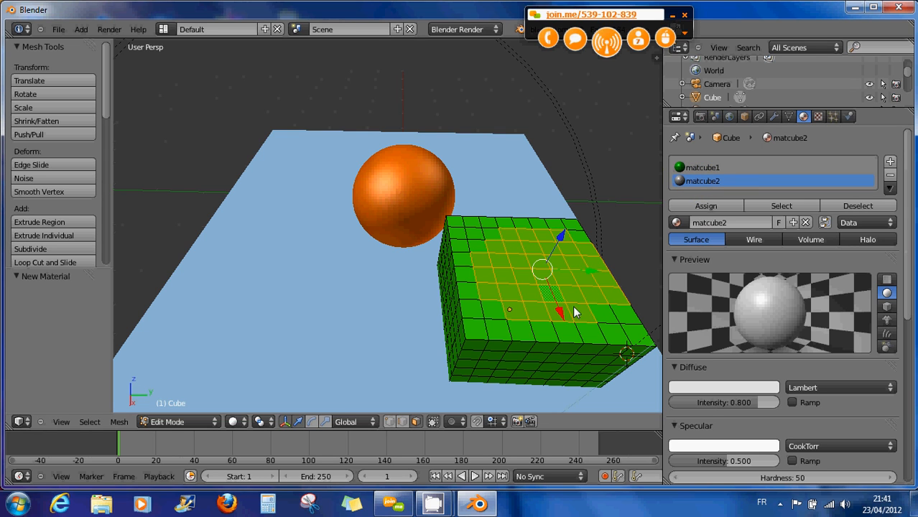
click(671, 275)
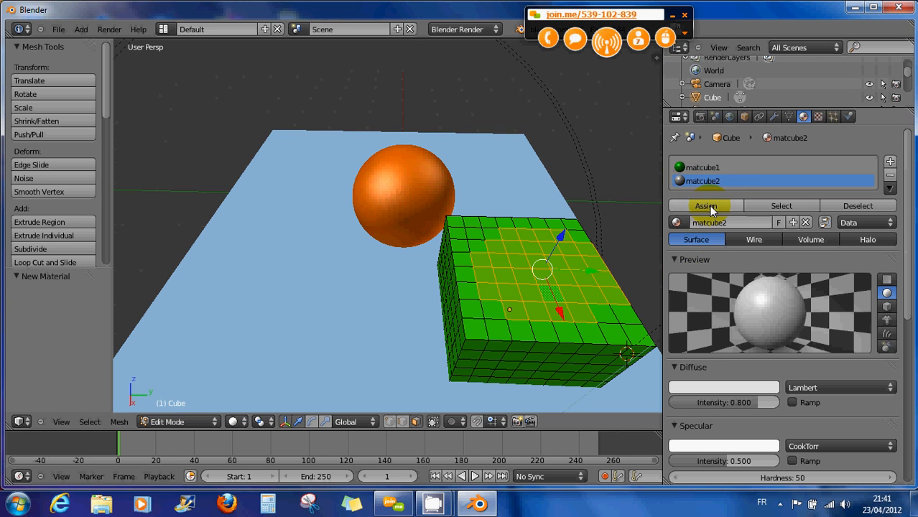
click(710, 207)
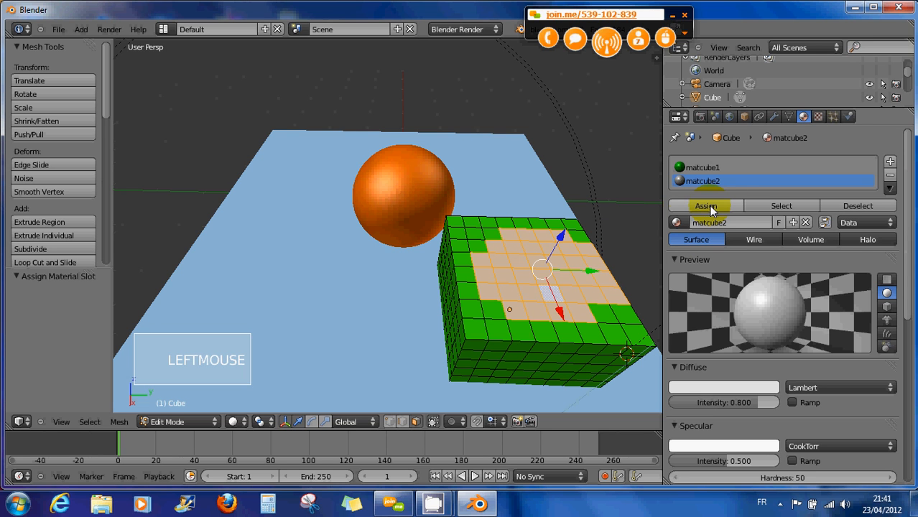
mouse_move(592, 287)
middle_down()
mouse_move(573, 290)
mouse_move(522, 260)
mouse_move(570, 277)
mouse_move(573, 310)
mouse_move(582, 281)
middle_up()
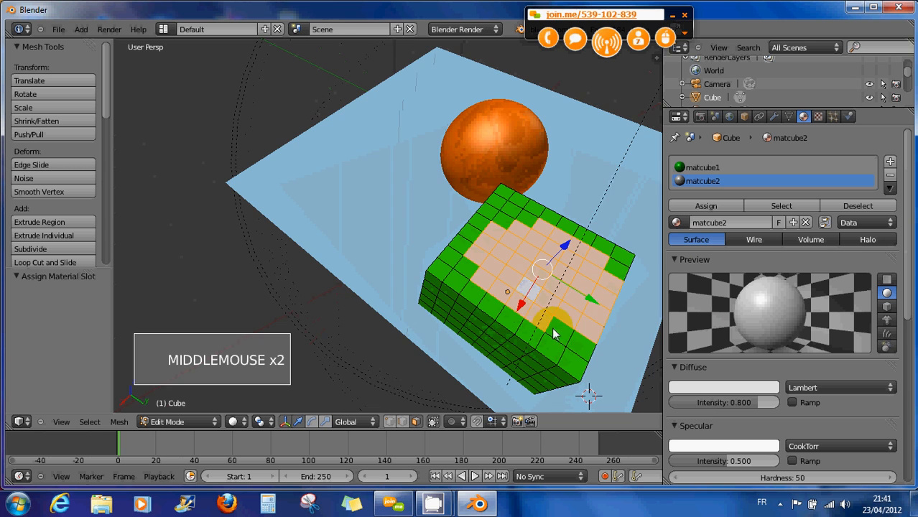
middle_drag(552, 323, 465, 350)
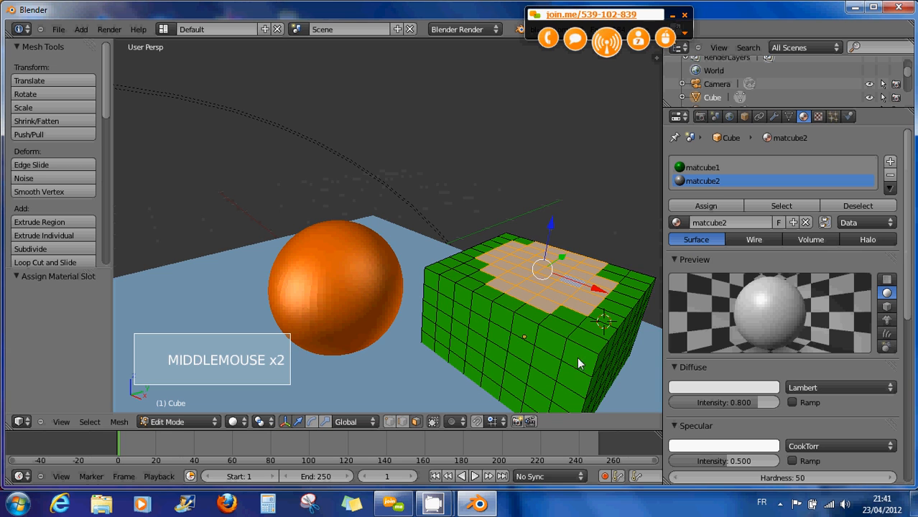
middle_drag(577, 357, 598, 328)
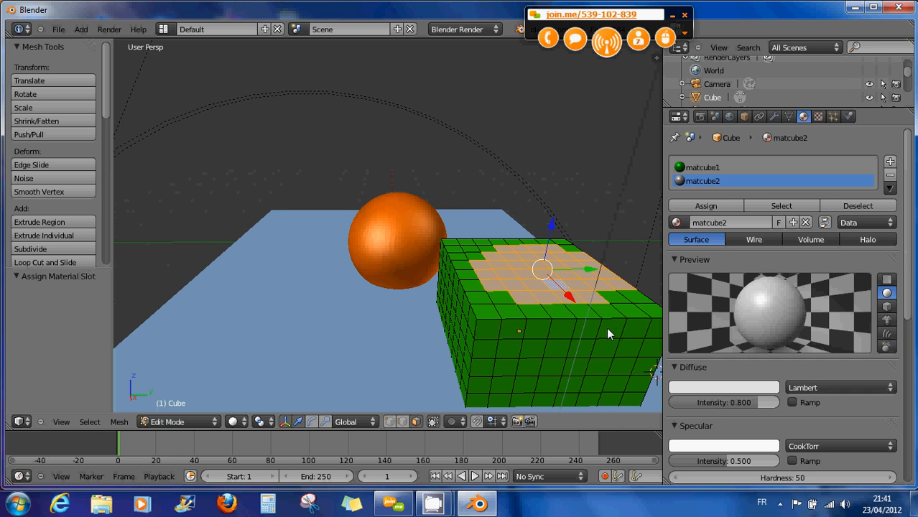
- Clear the face selection and circle-select a patch of faces in the middle of the cube's front side
middle_drag(594, 305, 586, 339)
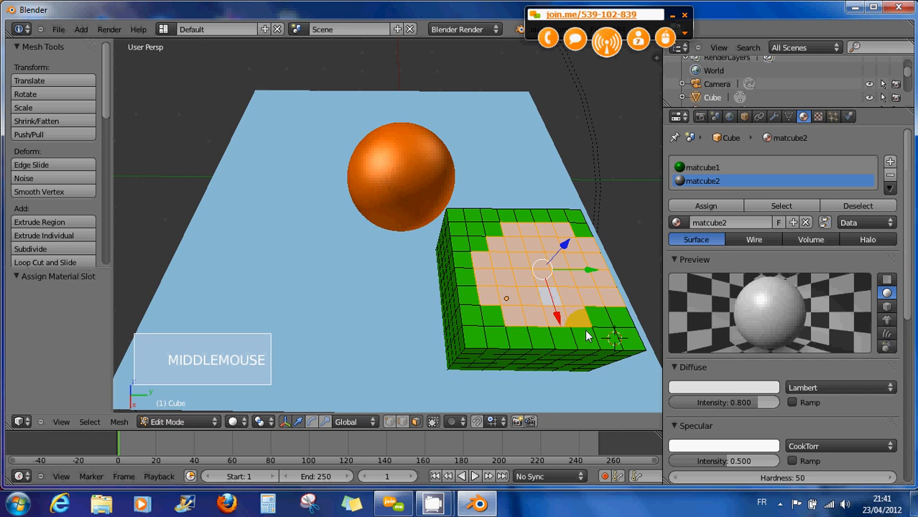
scroll(584, 321, down, 1)
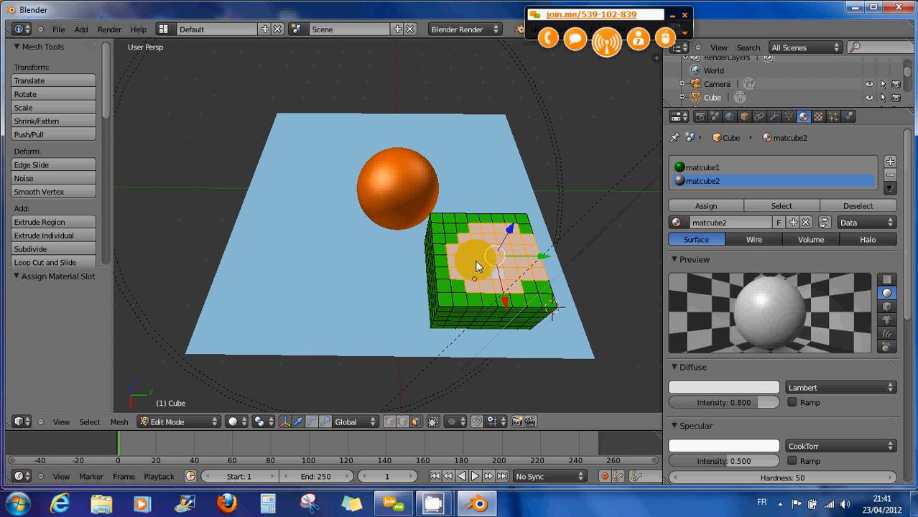
middle_drag(474, 323, 482, 282)
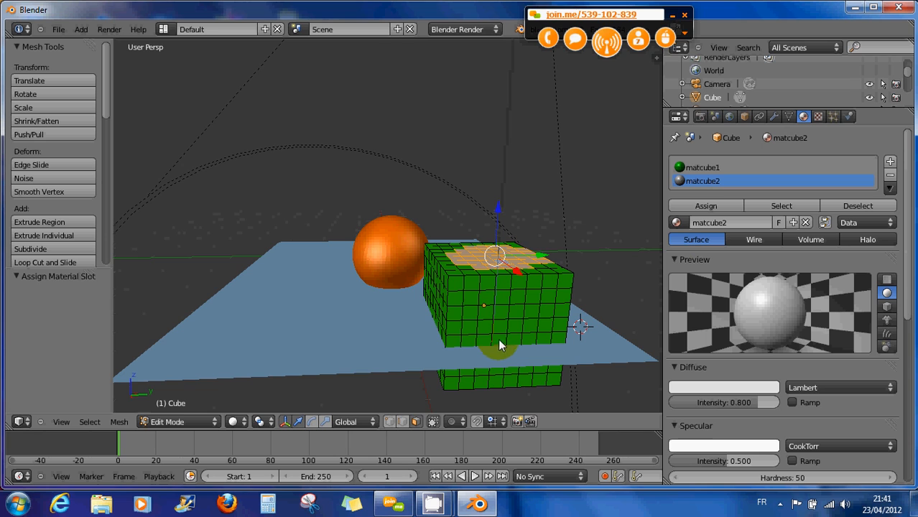
key(a)
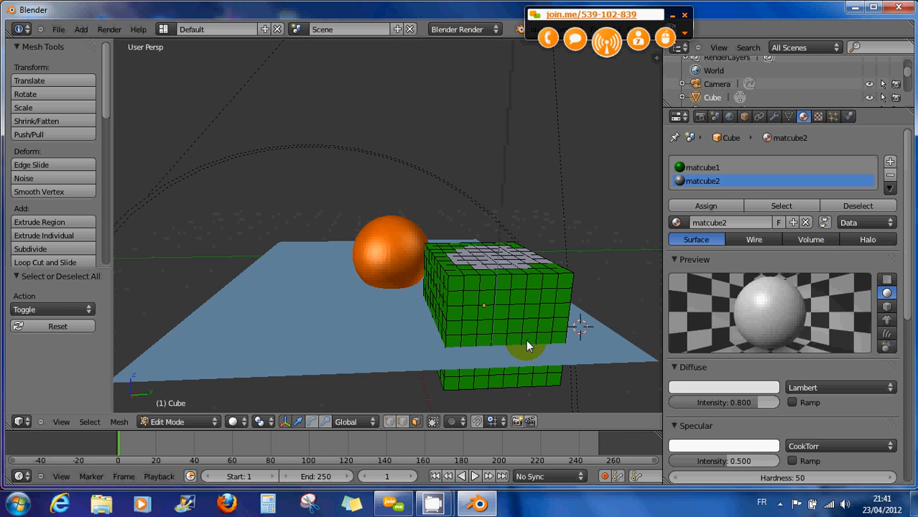
key(c)
mouse_move(517, 322)
mouse_down()
mouse_move(492, 323)
mouse_move(491, 352)
mouse_move(529, 346)
mouse_move(535, 326)
mouse_move(503, 301)
mouse_move(555, 344)
mouse_up()
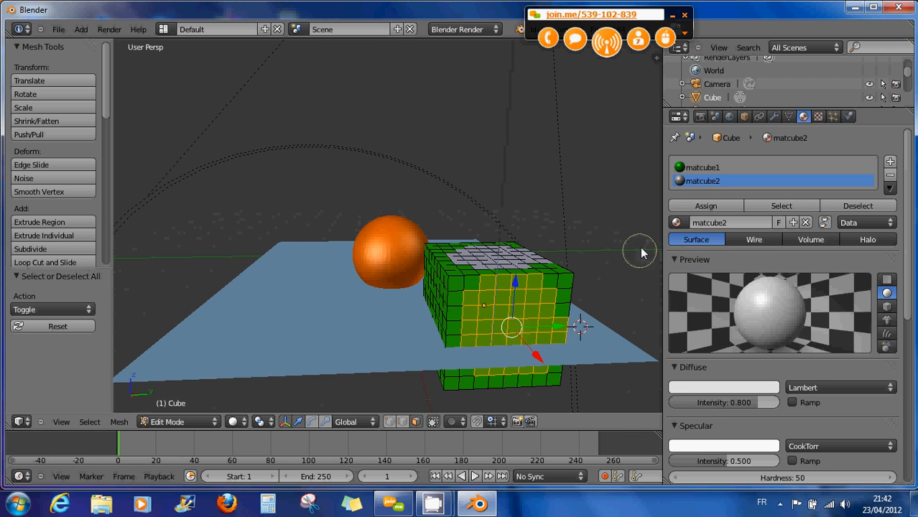
right_click(595, 263)
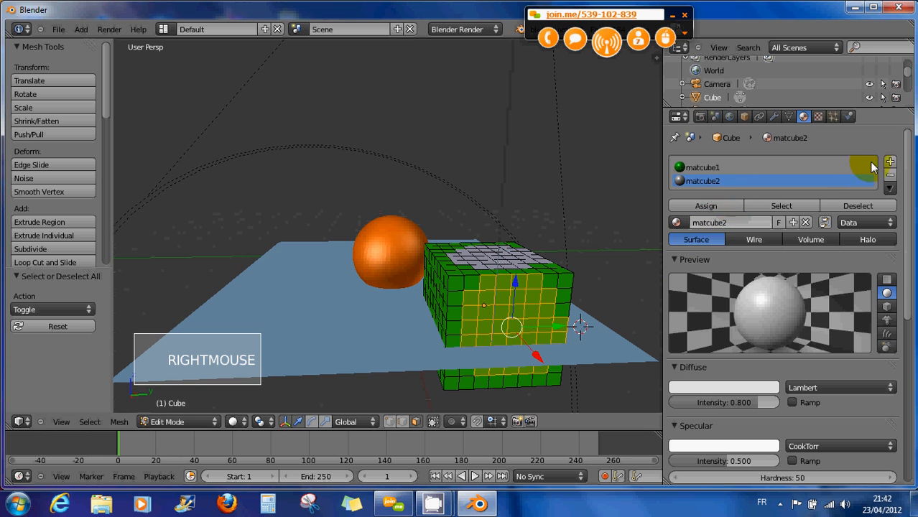
- Add a third material slot to the cube with a new material named matcube3 and assign it to the selected front faces
click(889, 162)
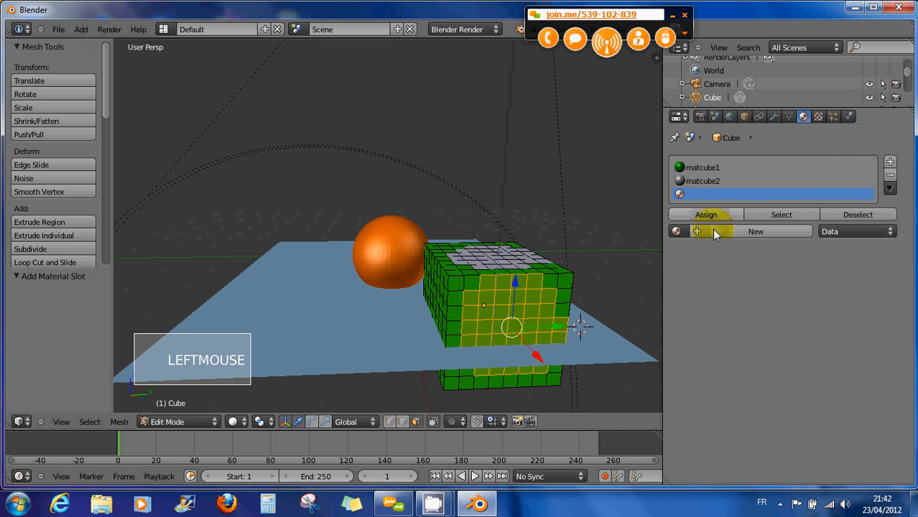
click(714, 232)
click(714, 232)
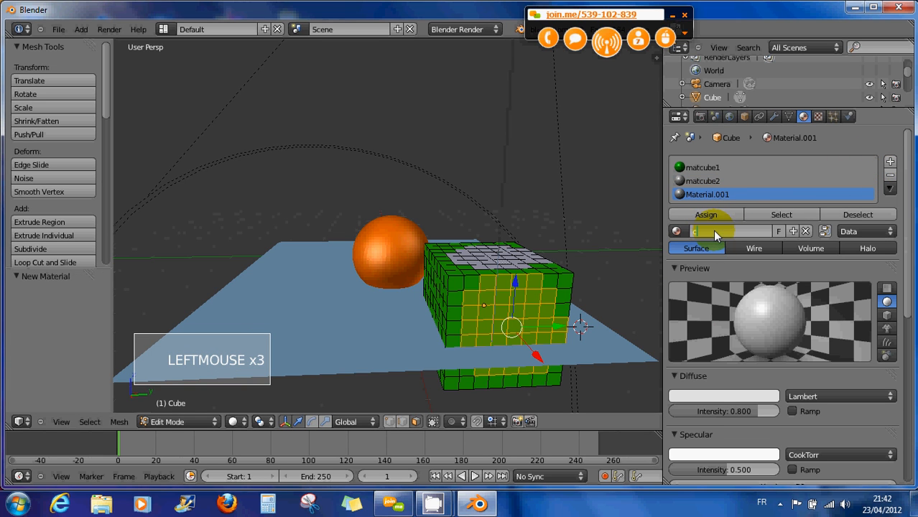
key(BackSpace)
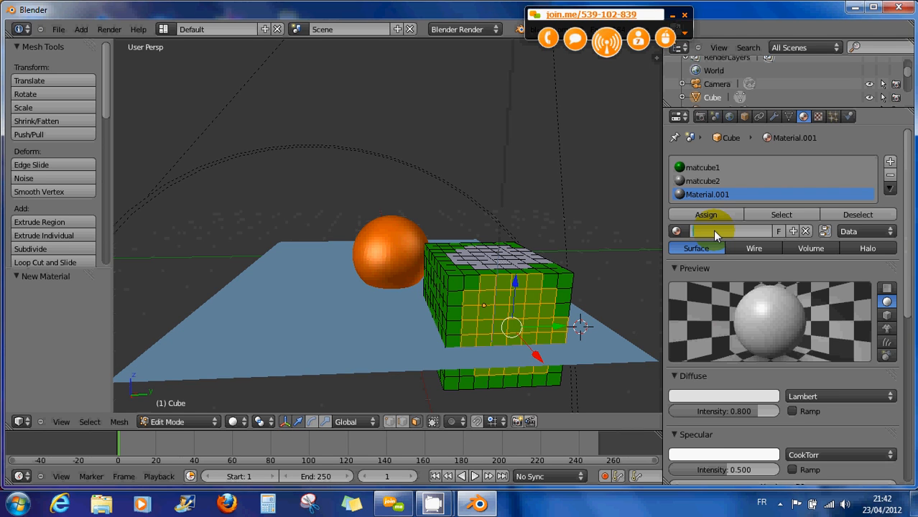
text(matcube3)
key(Return)
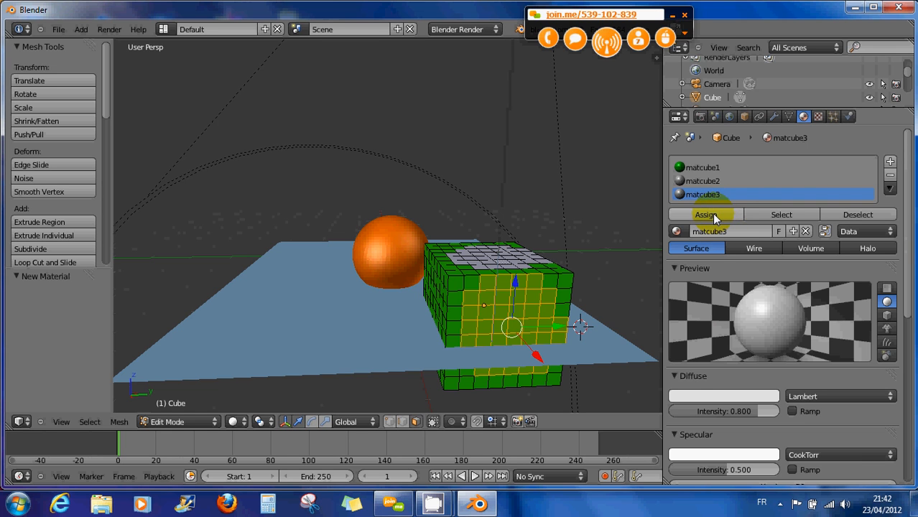
click(712, 214)
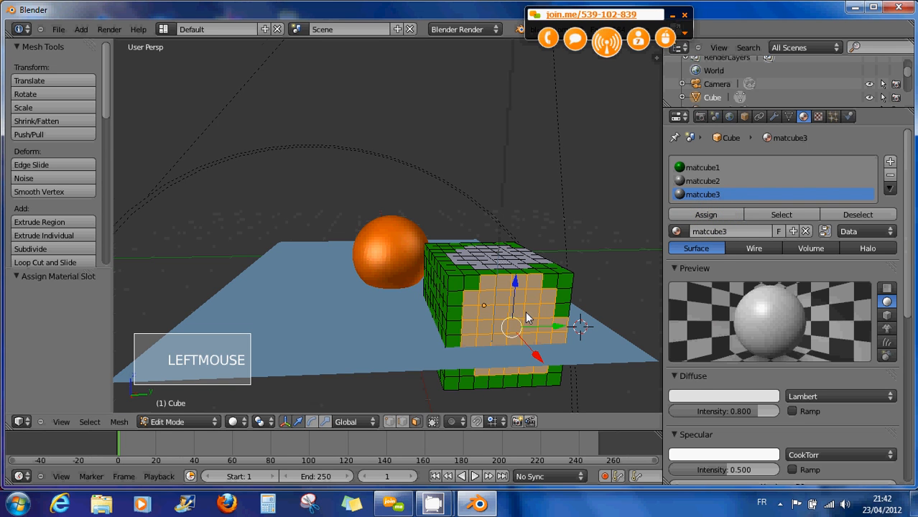
middle_drag(525, 311, 544, 316)
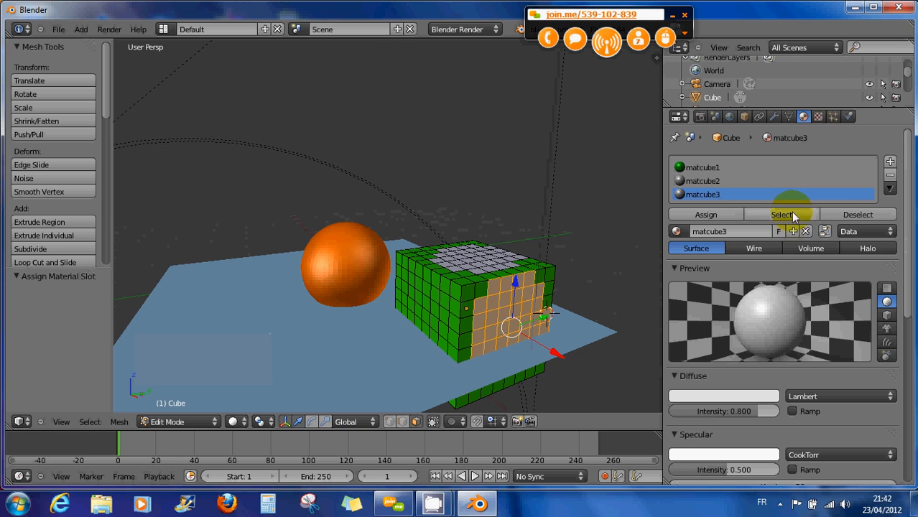
- Deselect and reselect the faces using matcube3, and add the faces using matcube2 to the selection
click(839, 215)
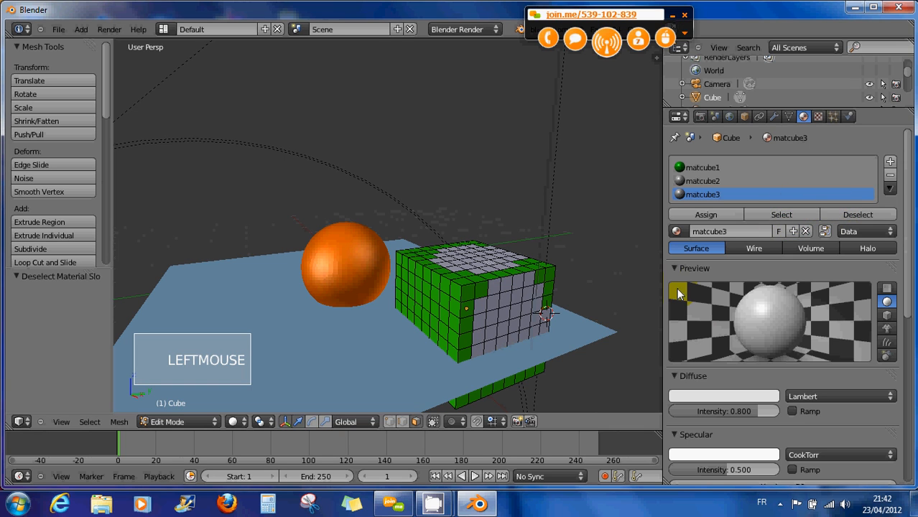
click(801, 216)
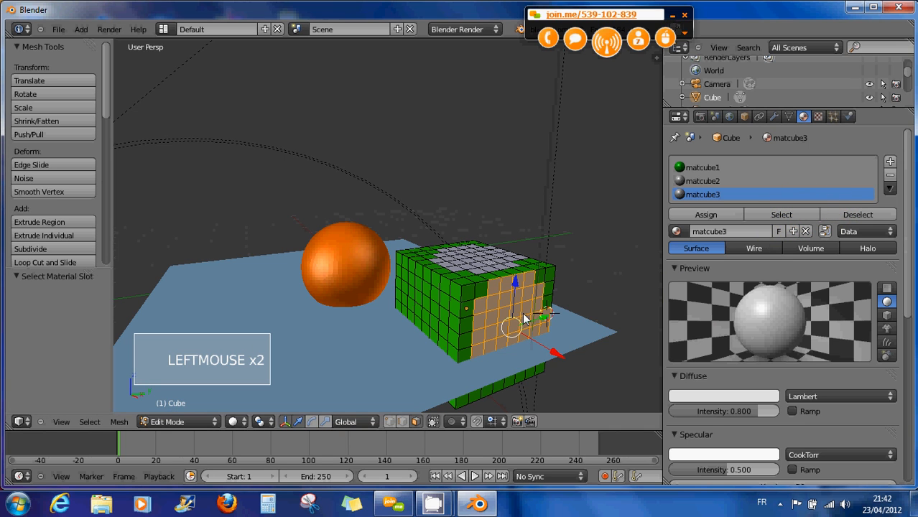
click(709, 181)
click(794, 214)
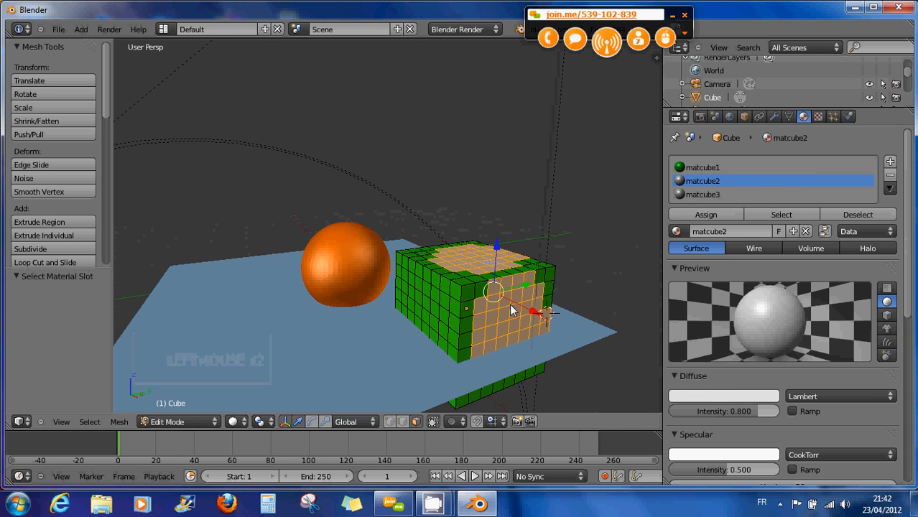
middle_drag(509, 304, 475, 345)
- Set the diffuse colour of matcube2 to a pinkish red with R 0.800, G 0.000, B 0.152
click(697, 181)
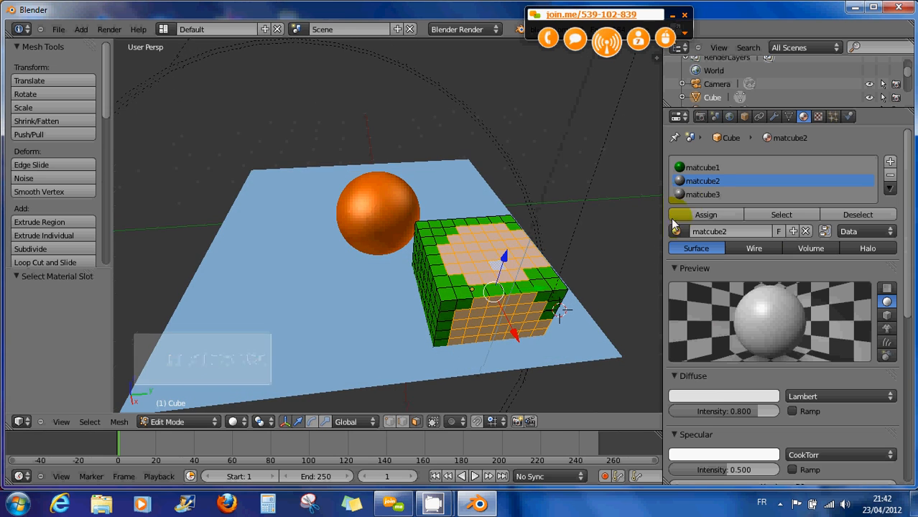
click(687, 395)
mouse_move(727, 277)
mouse_down()
mouse_move(733, 321)
mouse_move(718, 336)
mouse_move(739, 334)
mouse_up()
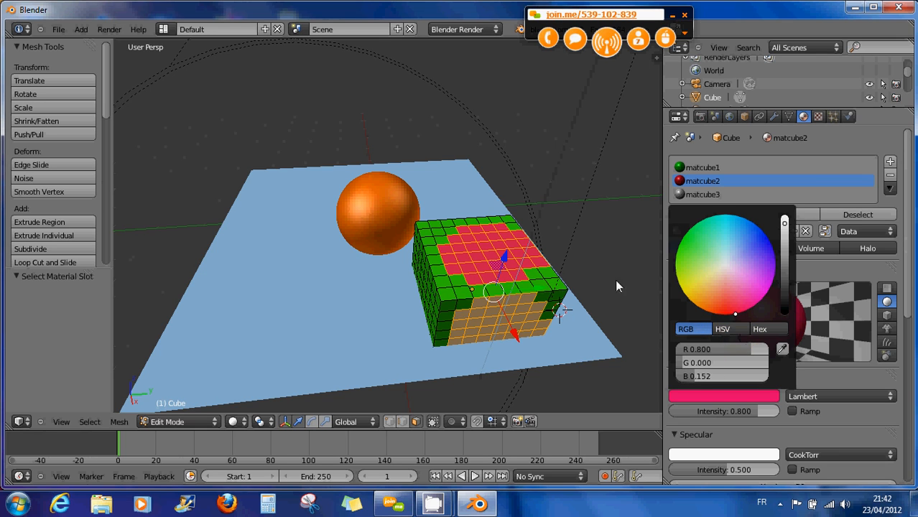
- Set the diffuse colour of matcube3 to a violet blue with R 0.124, G 0.000, B 0.800
click(690, 195)
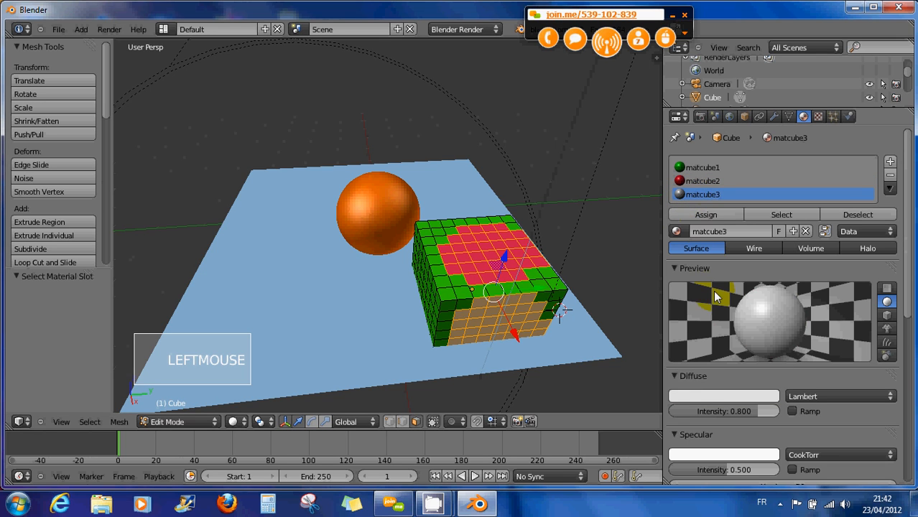
click(701, 196)
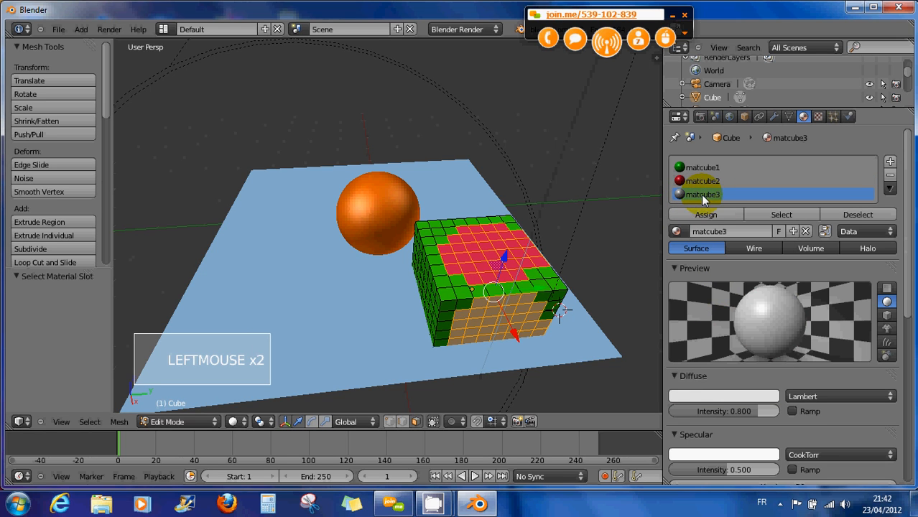
click(695, 396)
click(761, 254)
drag(768, 255, 776, 248)
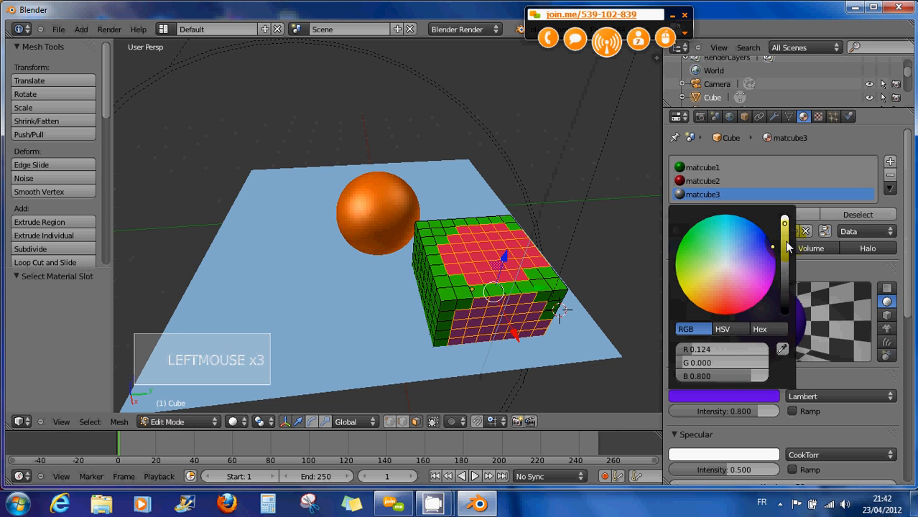
- Examine the differently coloured face patches on the cube from several angles and distances
middle_click(536, 352)
mouse_move(535, 357)
middle_down()
mouse_move(528, 299)
mouse_move(536, 334)
mouse_move(567, 361)
mouse_move(523, 349)
middle_up()
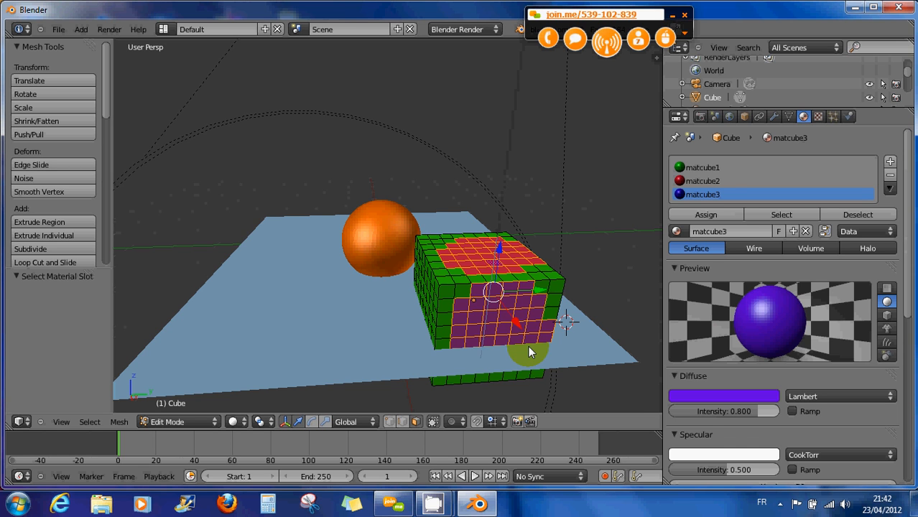
middle_drag(529, 346, 486, 345)
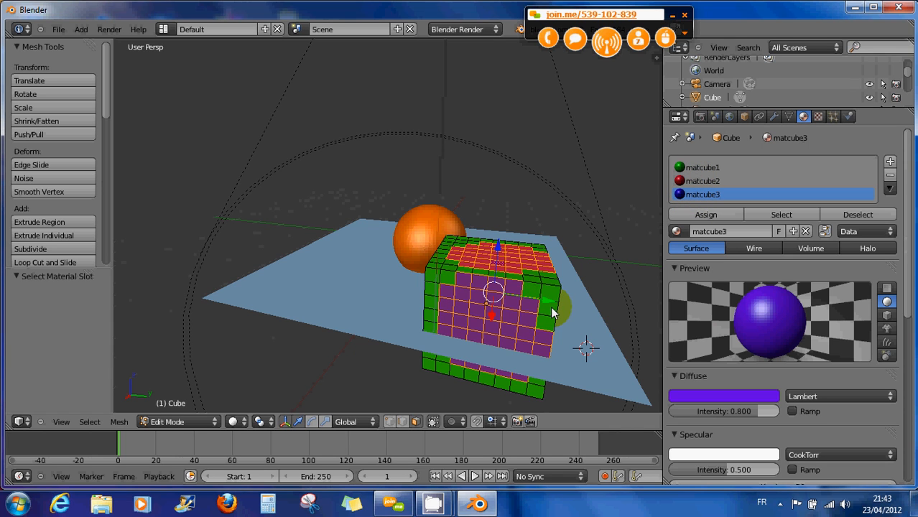
middle_drag(558, 306, 546, 330)
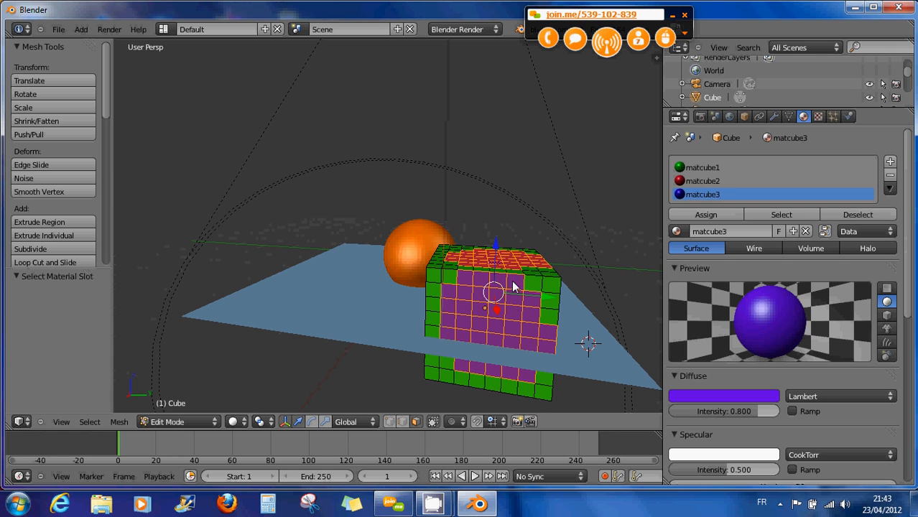
middle_drag(459, 328, 486, 316)
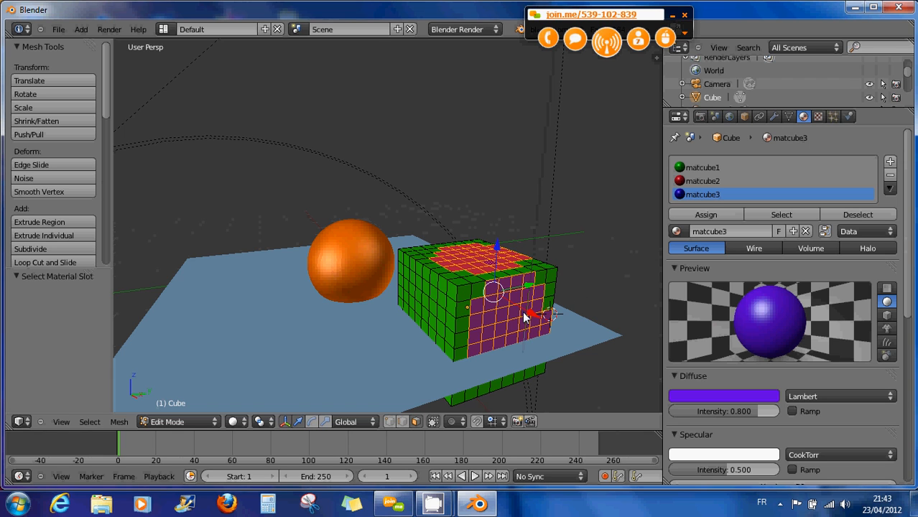
scroll(526, 332, down, 2)
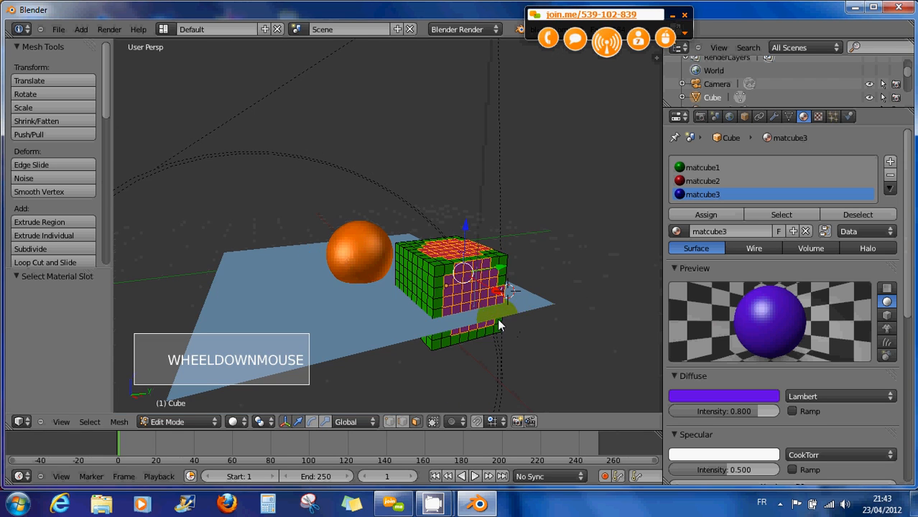
middle_drag(526, 332, 389, 276)
scroll(303, 258, up, 2)
scroll(304, 258, up, 1)
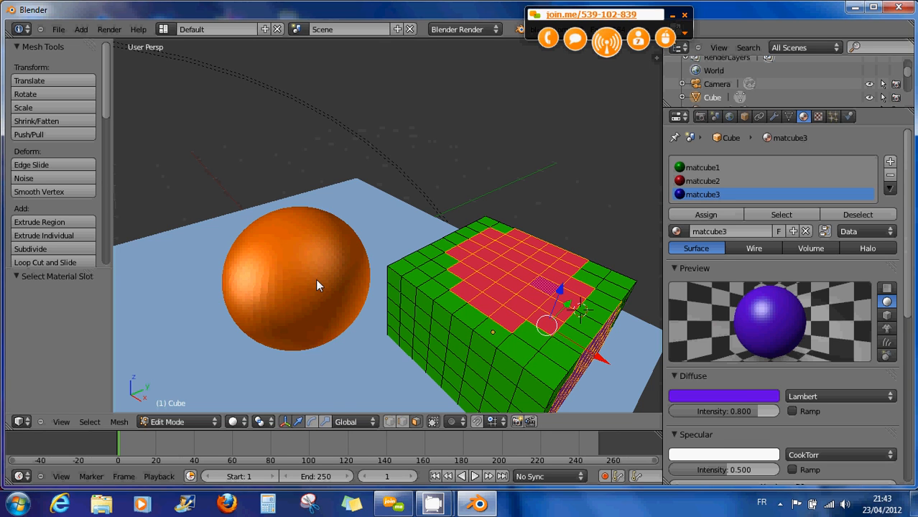
scroll(315, 281, down, 2)
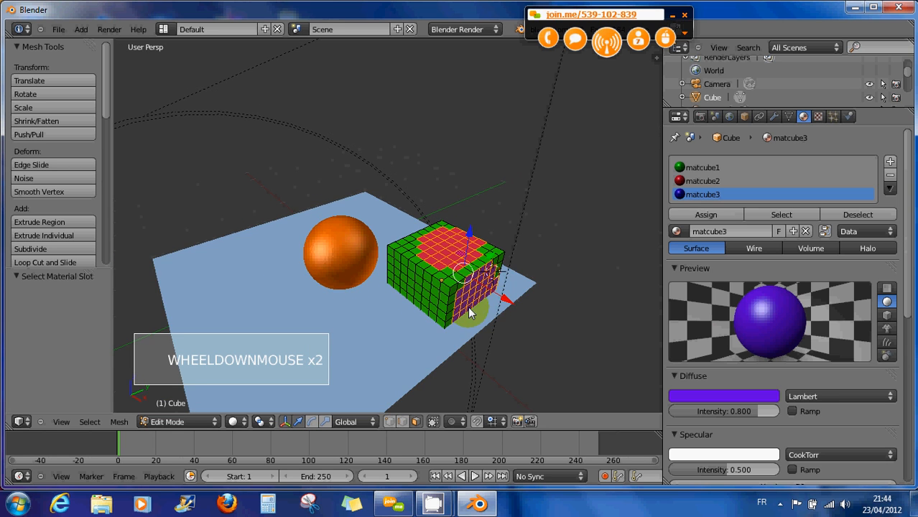
middle_drag(471, 313, 357, 260)
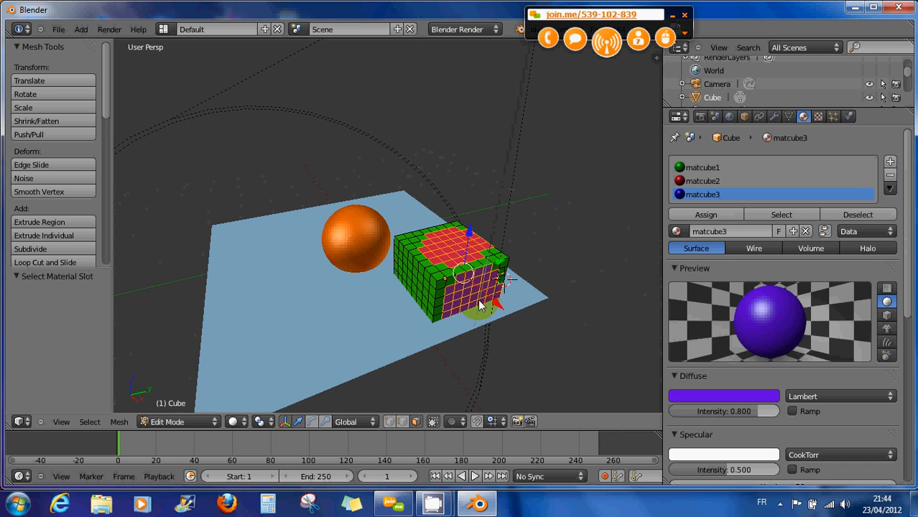
mouse_move(464, 299)
middle_down()
mouse_move(475, 301)
mouse_move(473, 295)
middle_up()
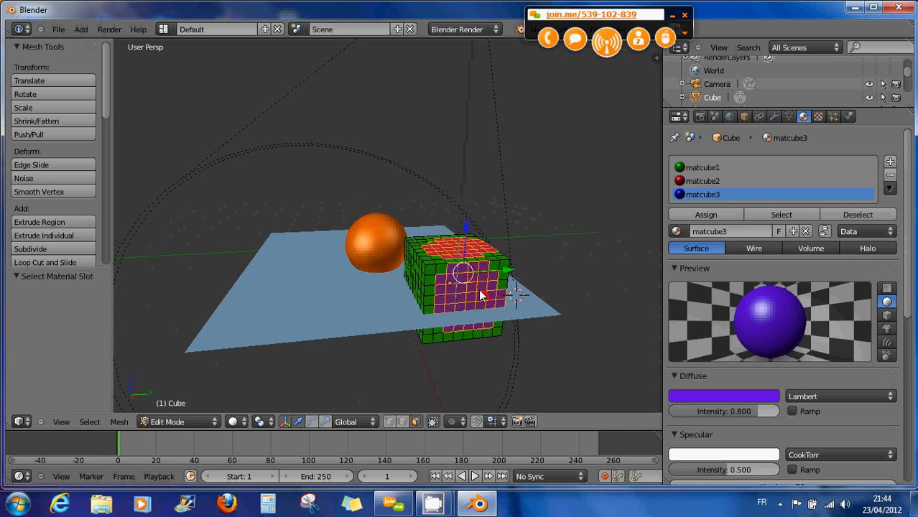
mouse_move(466, 284)
middle_down()
mouse_move(529, 290)
mouse_move(449, 288)
middle_up()
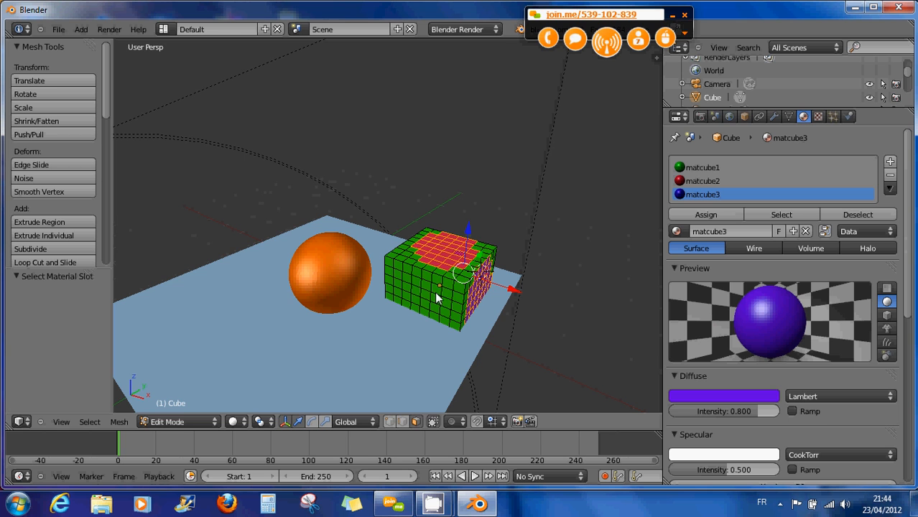
middle_drag(443, 297, 470, 292)
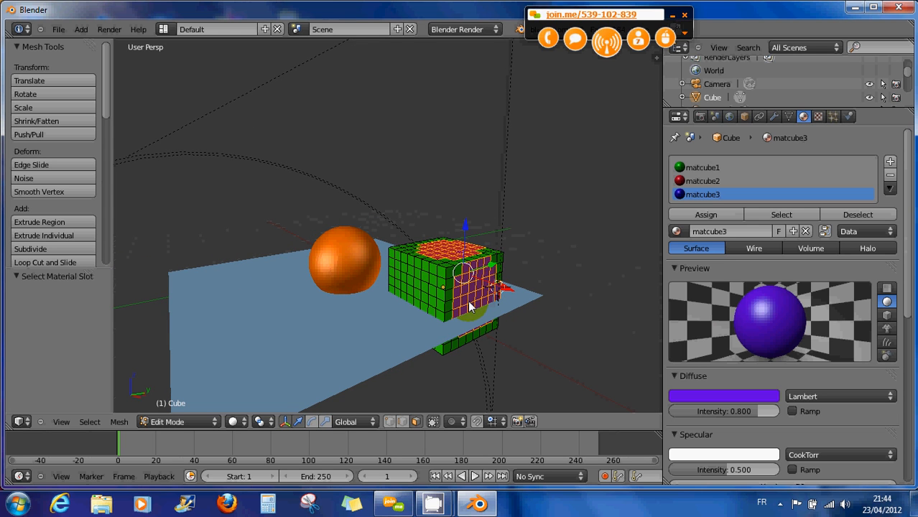
middle_drag(469, 298, 441, 308)
scroll(441, 308, up, 2)
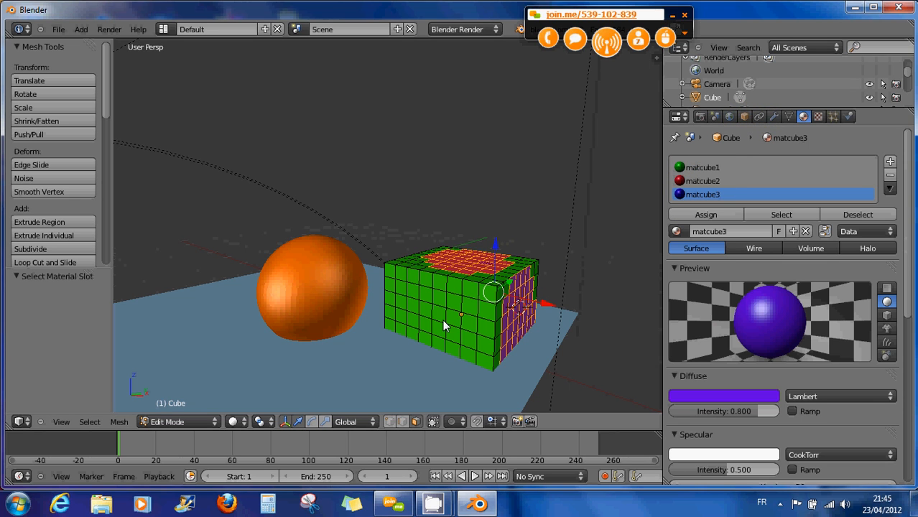
key(c)
mouse_move(443, 315)
mouse_down()
mouse_move(431, 315)
mouse_move(451, 339)
mouse_move(446, 316)
mouse_up()
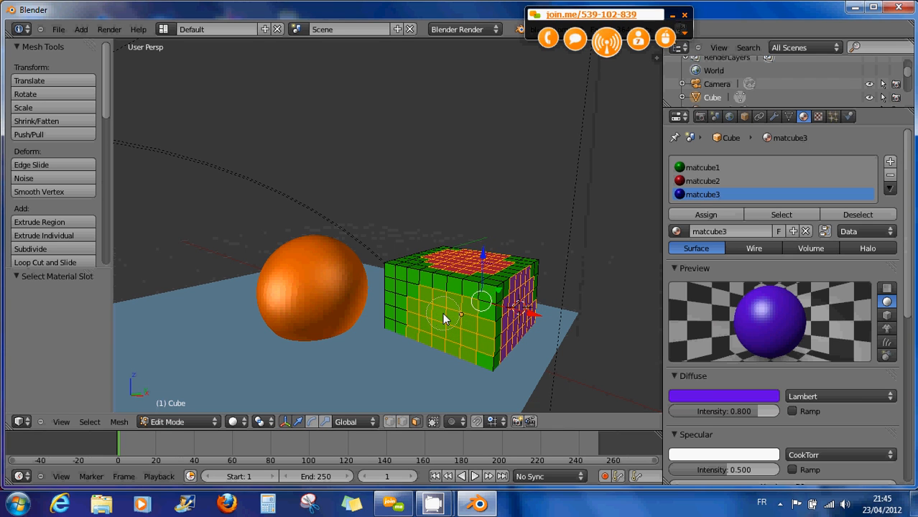
right_click(442, 314)
- Clear the selection, circle-select a patch of faces on the cube's front side and assign matcube2 to it
key(a)
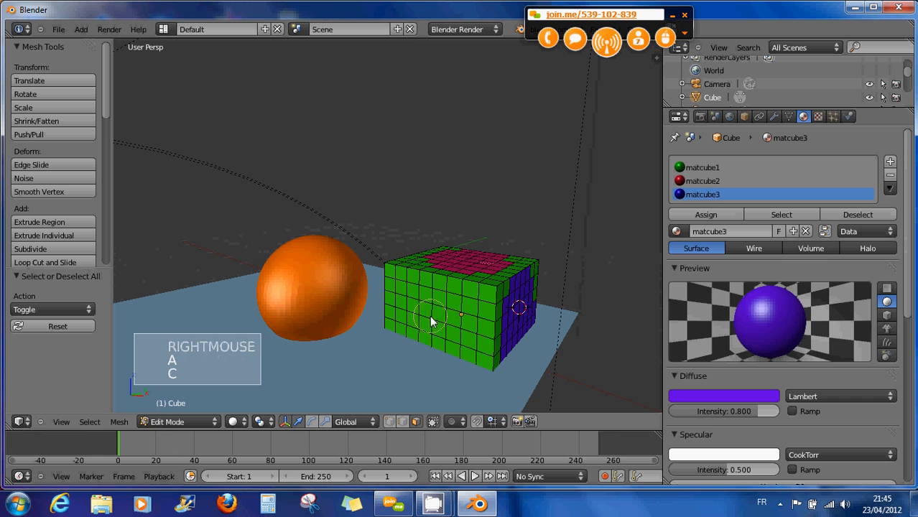
key(c)
mouse_move(420, 314)
mouse_down()
mouse_move(440, 328)
mouse_move(450, 317)
mouse_up()
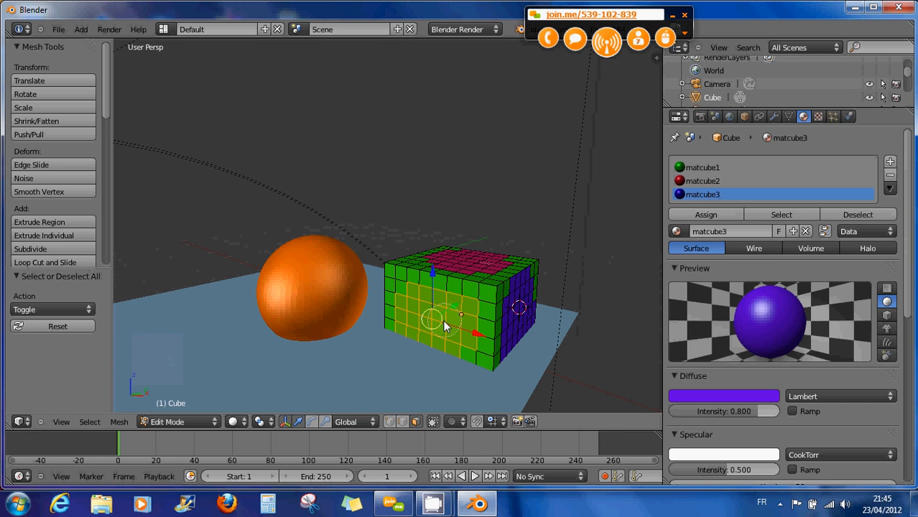
right_click(442, 320)
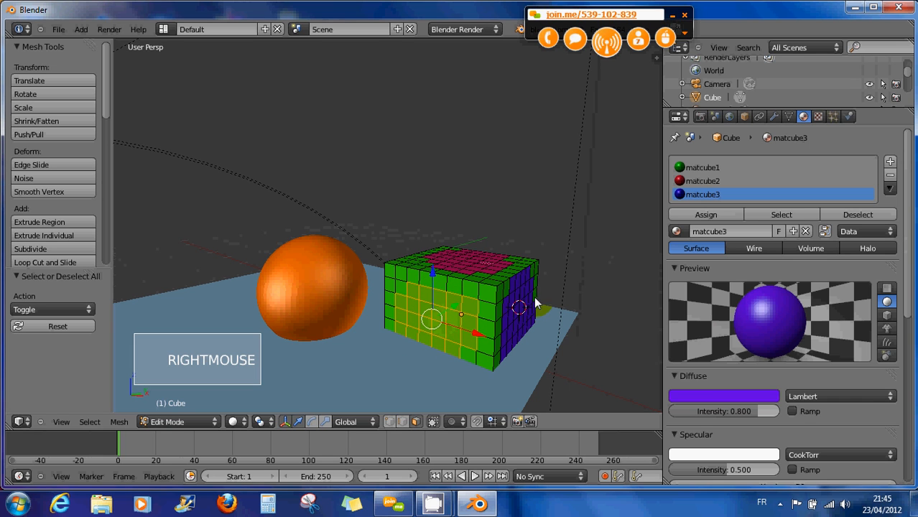
click(689, 180)
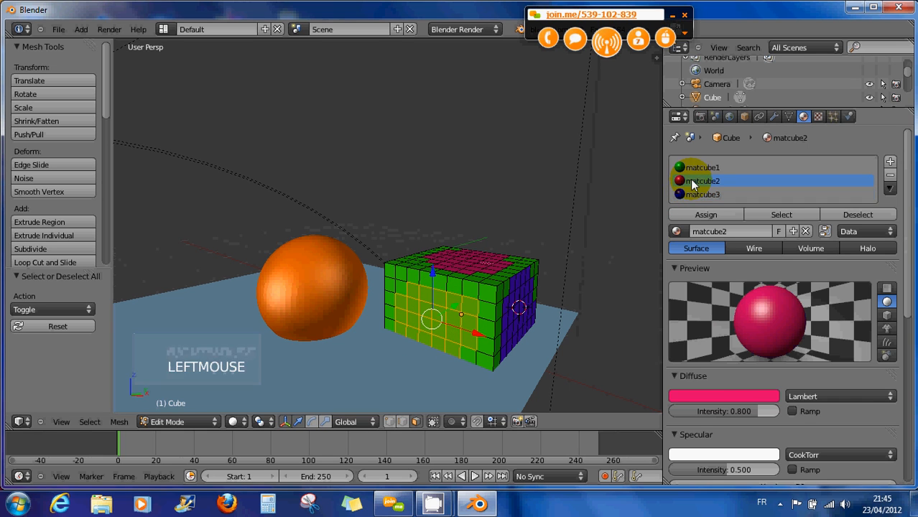
click(701, 215)
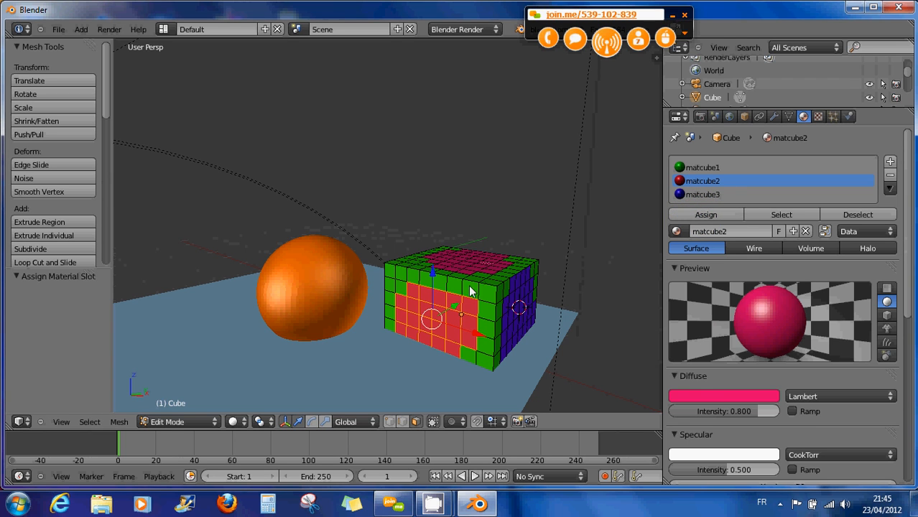
- Examine the cube's coloured face patches and the surrounding scene from several angles and distances
middle_drag(467, 331, 493, 361)
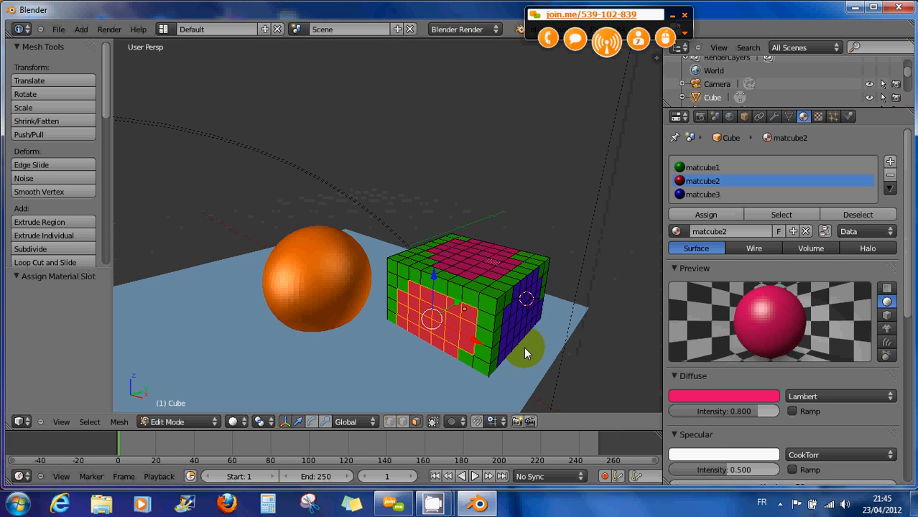
mouse_move(523, 347)
middle_down()
mouse_move(504, 326)
mouse_move(468, 319)
mouse_move(517, 330)
mouse_move(502, 347)
mouse_move(569, 359)
mouse_move(539, 344)
middle_up()
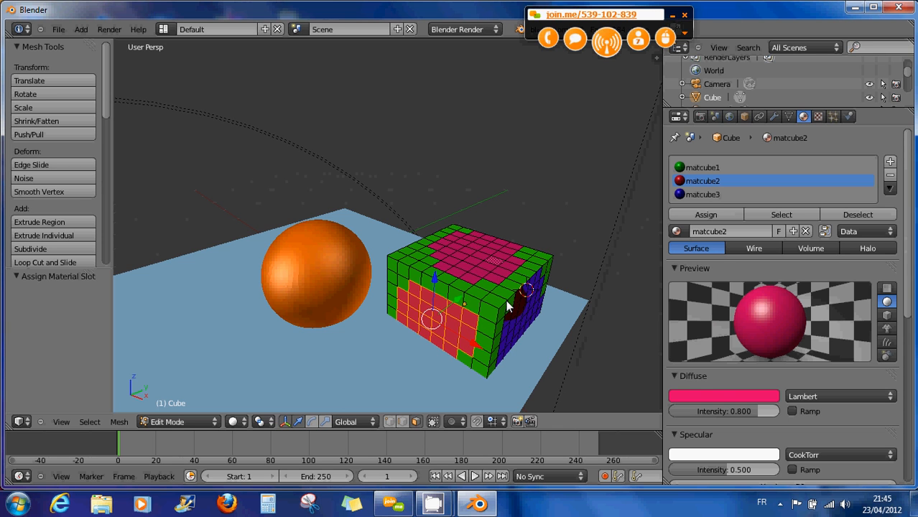
middle_drag(522, 310, 487, 296)
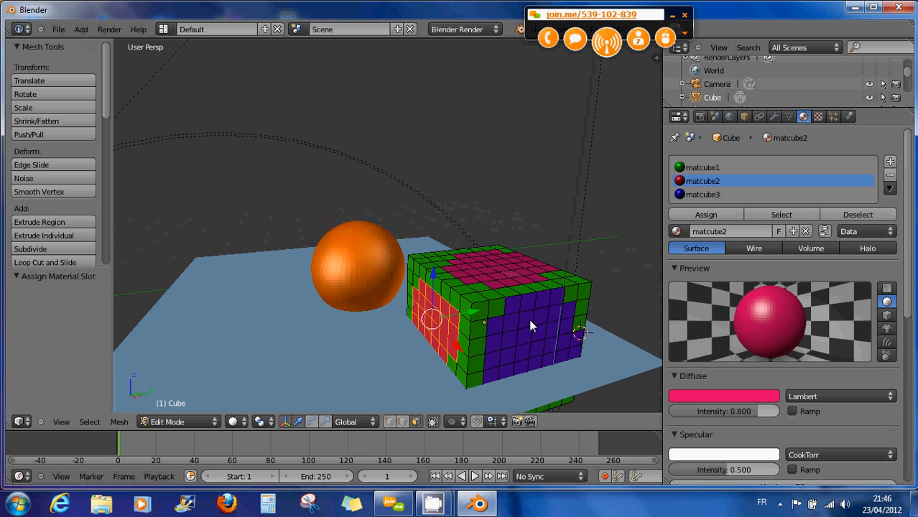
middle_drag(511, 331, 448, 322)
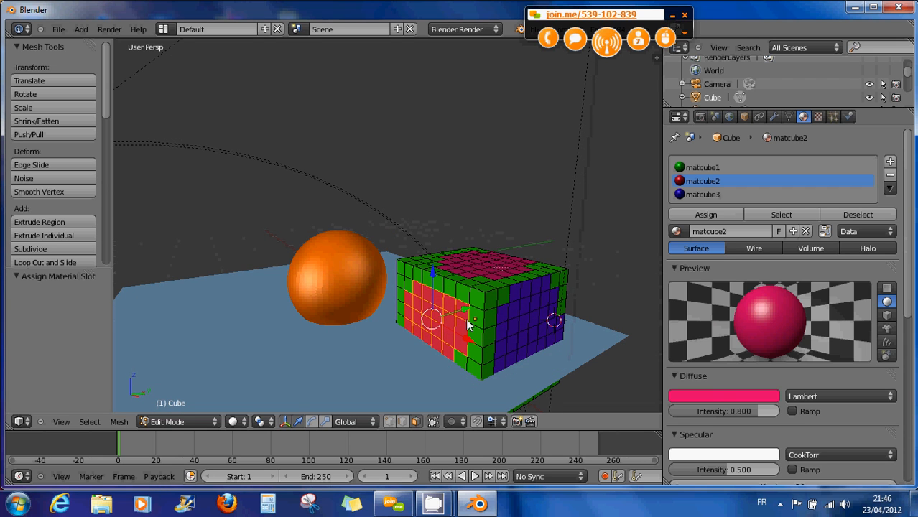
scroll(518, 287, down, 2)
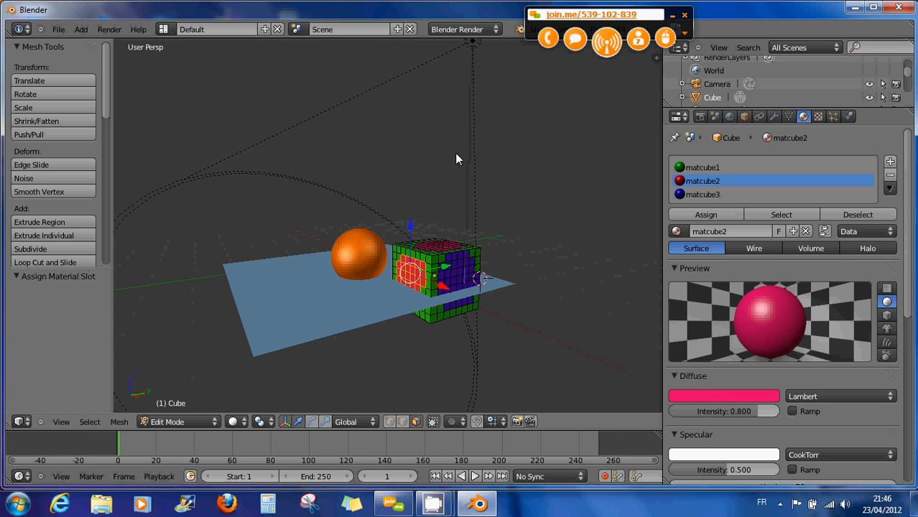
scroll(438, 169, down, 1)
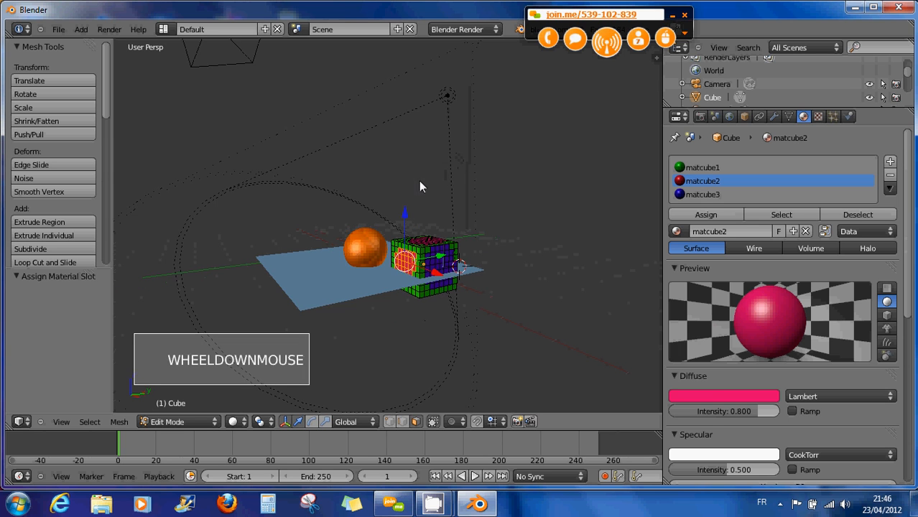
middle_drag(406, 207, 432, 243)
scroll(415, 270, up, 2)
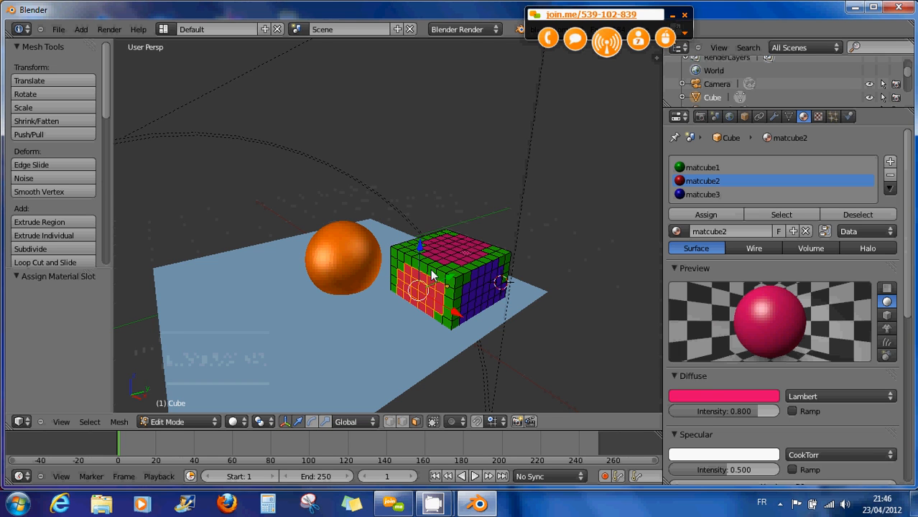
scroll(436, 264, down, 1)
scroll(442, 264, down, 1)
middle_drag(441, 265, 445, 248)
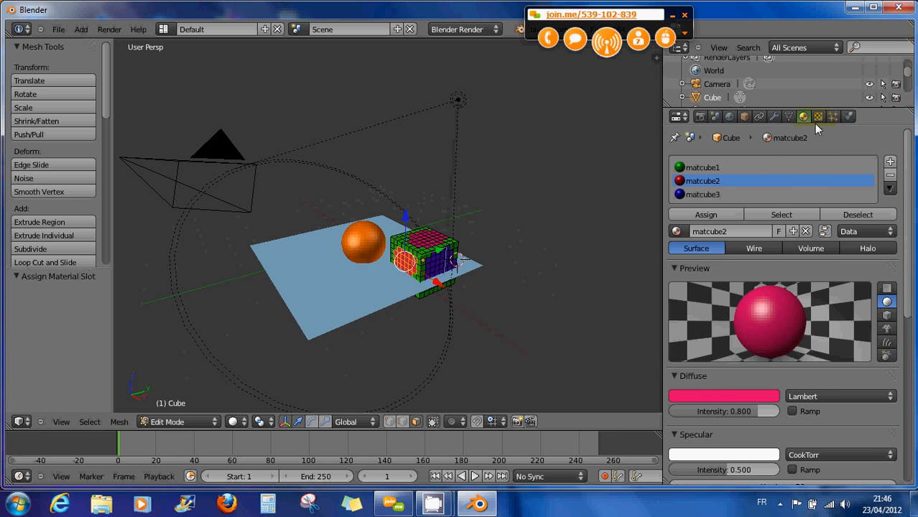
- Try to select the lamp, and switch from Edit Mode to Object Mode
right_click(456, 101)
right_click(462, 103)
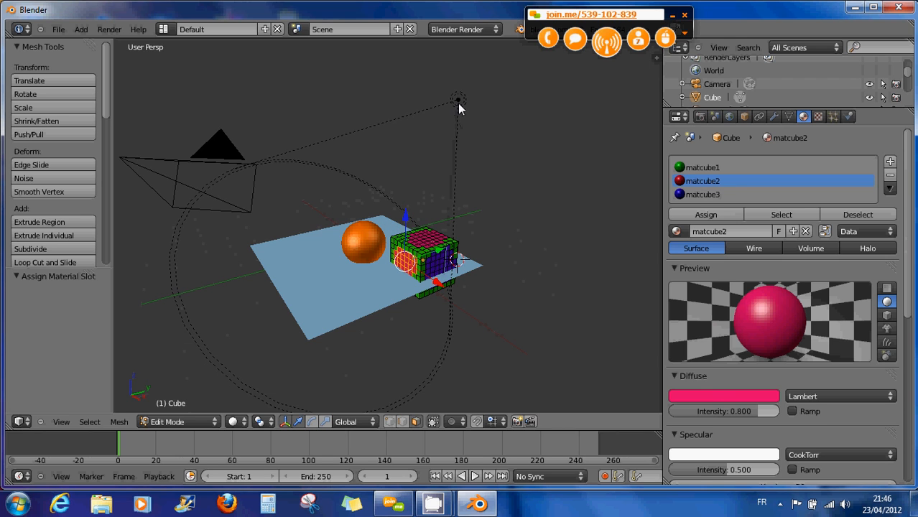
click(166, 422)
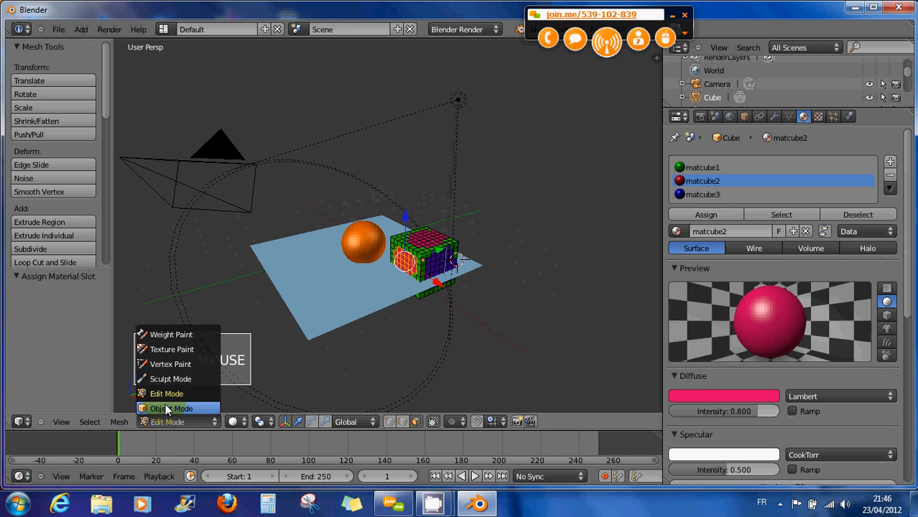
click(167, 410)
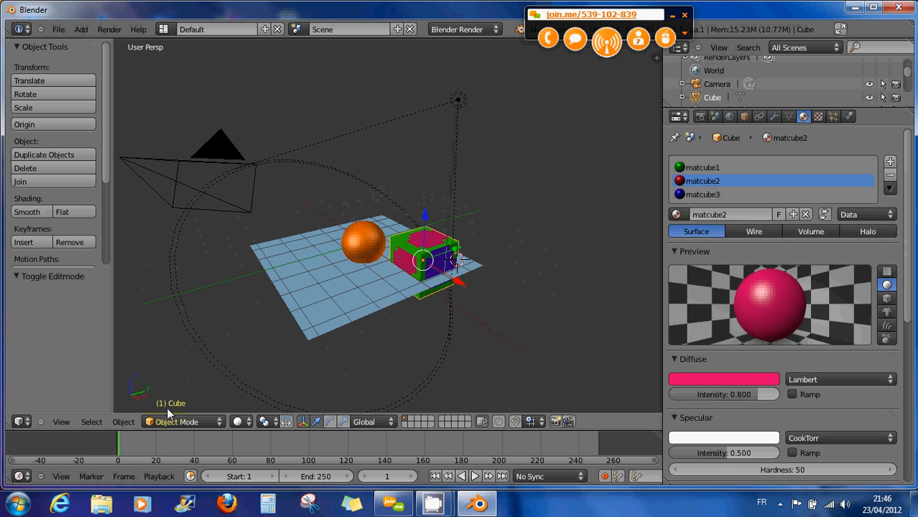
- Render the current frame to check the cube's materials, and return to the 3D view
middle_drag(414, 285, 430, 300)
scroll(430, 300, up, 2)
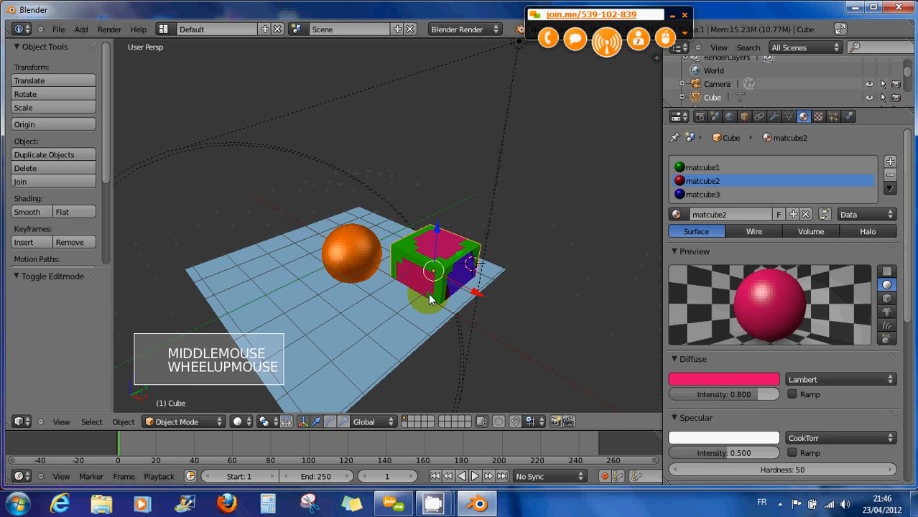
key(F12)
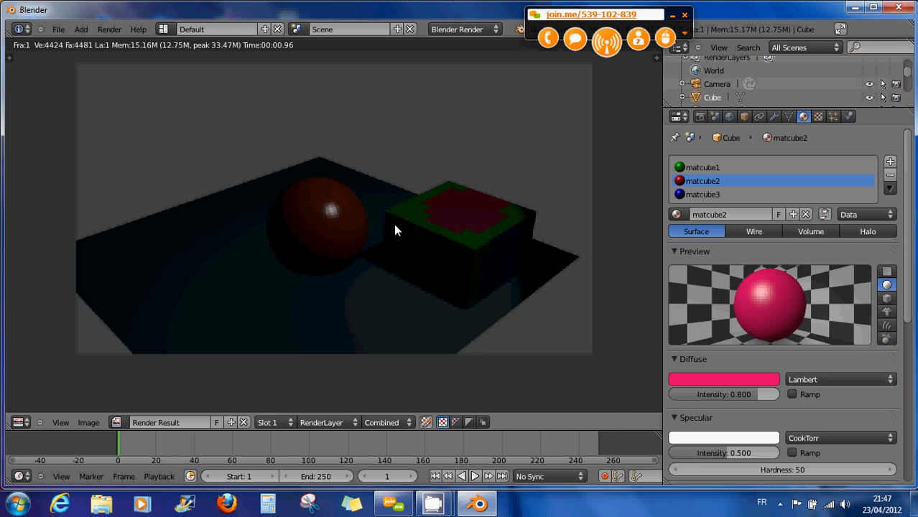
key(Escape)
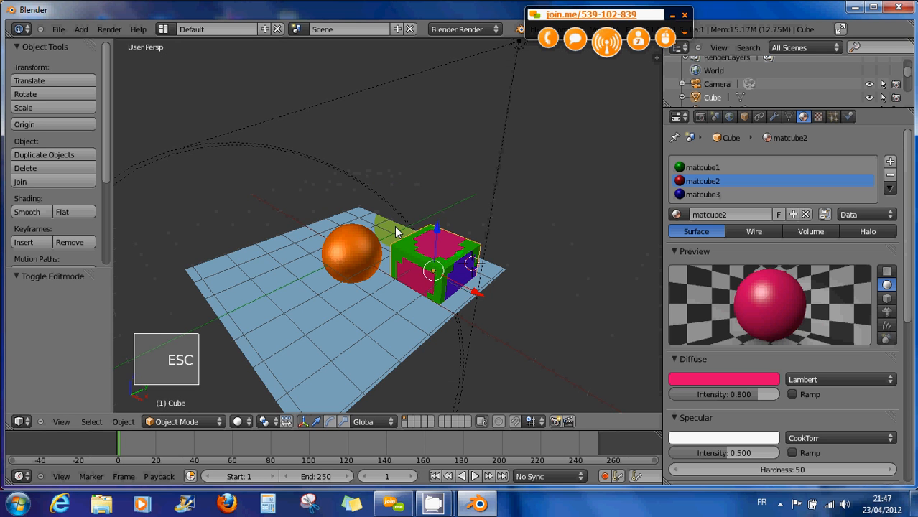
- Change the lamp to a Point light with a pinkish red colour and render the scene
scroll(461, 215, down, 2)
scroll(461, 216, down, 1)
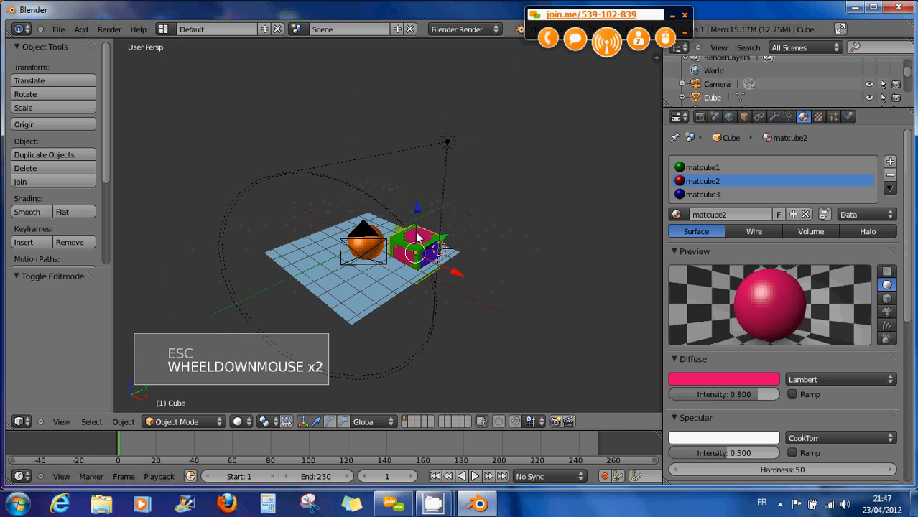
right_click(450, 145)
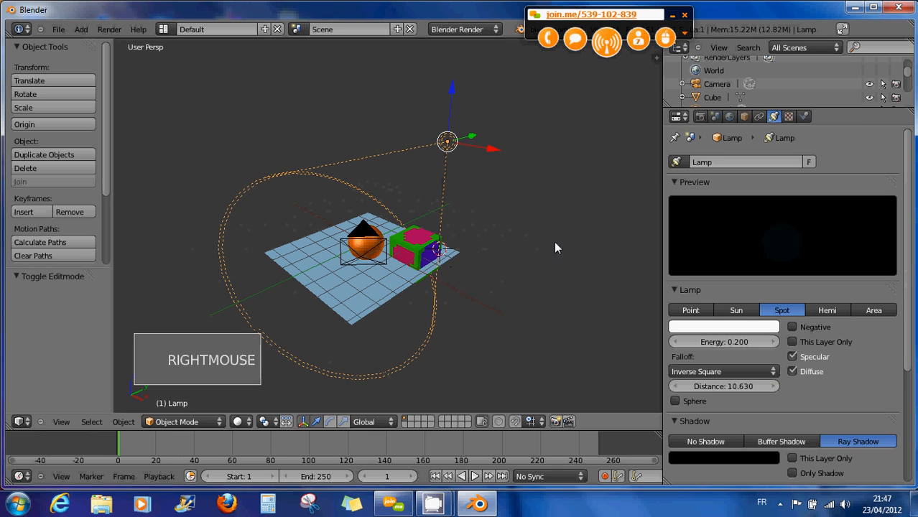
click(689, 310)
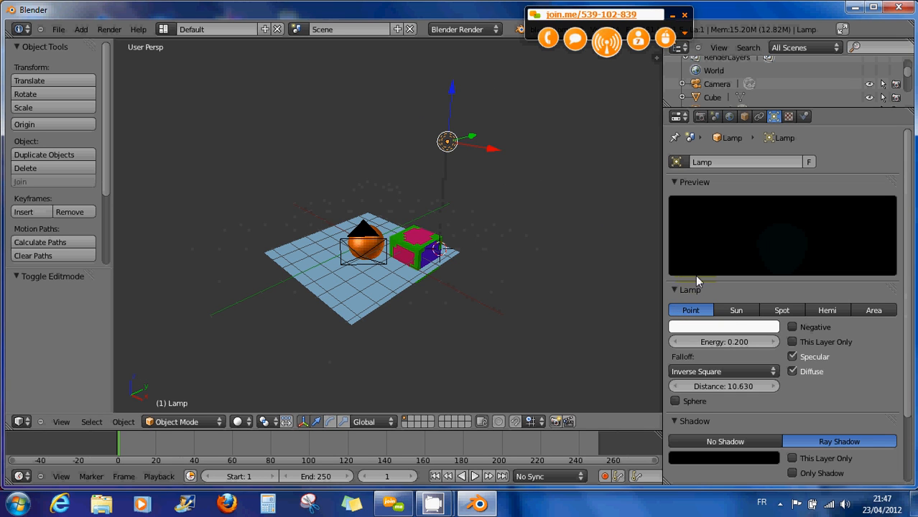
click(696, 331)
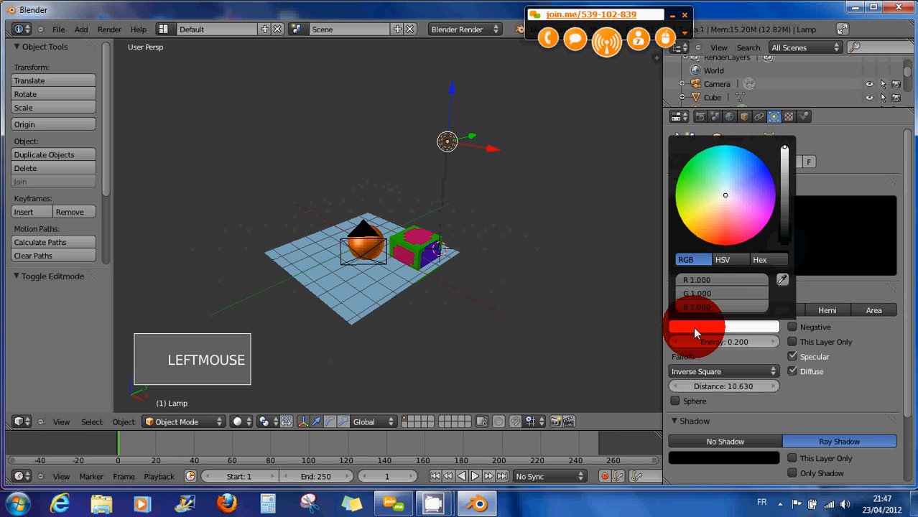
mouse_move(725, 229)
mouse_down()
mouse_move(728, 195)
mouse_move(684, 230)
mouse_move(684, 259)
mouse_move(707, 260)
mouse_move(672, 171)
mouse_move(679, 204)
mouse_move(733, 256)
mouse_up()
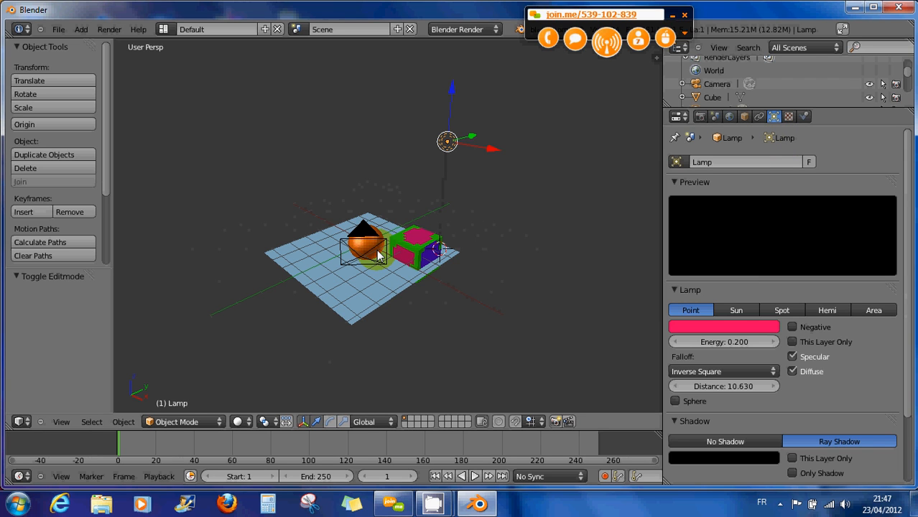
key(F12)
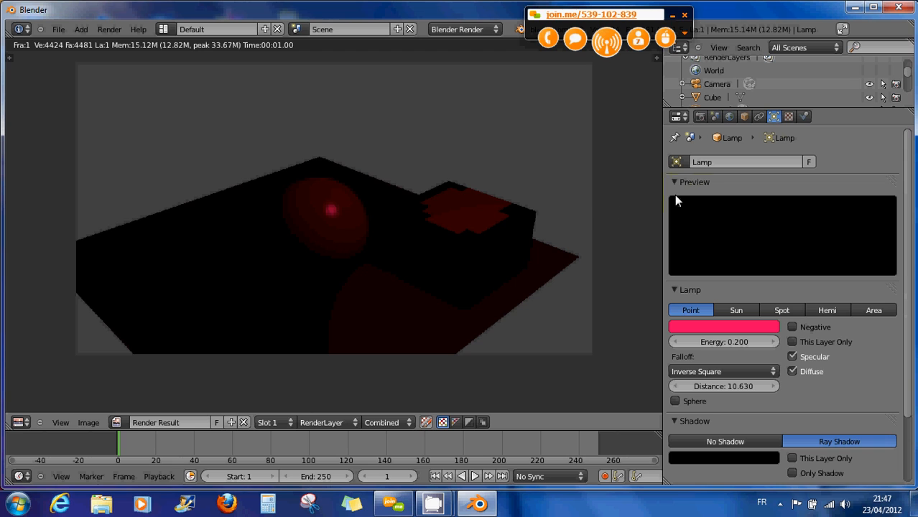
- Set the lamp's energy to 1.310 and render the scene again
click(724, 327)
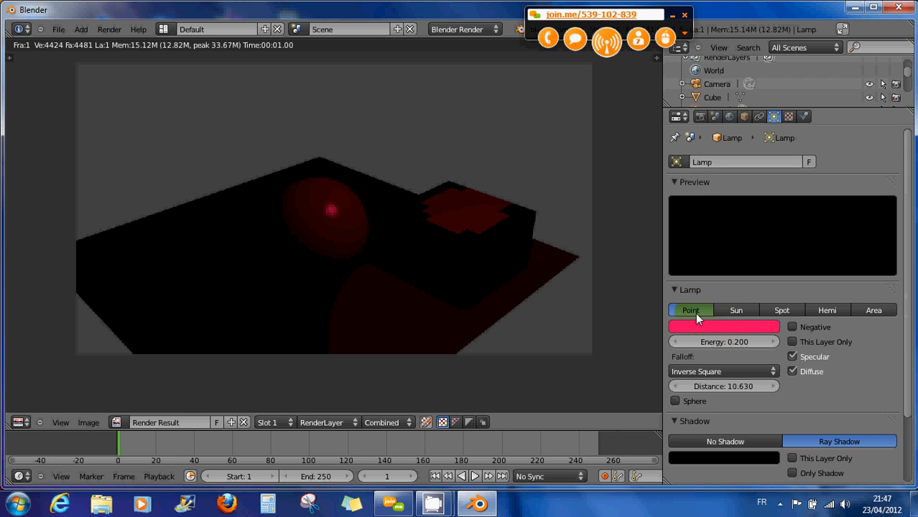
mouse_move(722, 340)
mouse_down()
mouse_move(768, 344)
mouse_move(722, 340)
mouse_move(734, 343)
mouse_up()
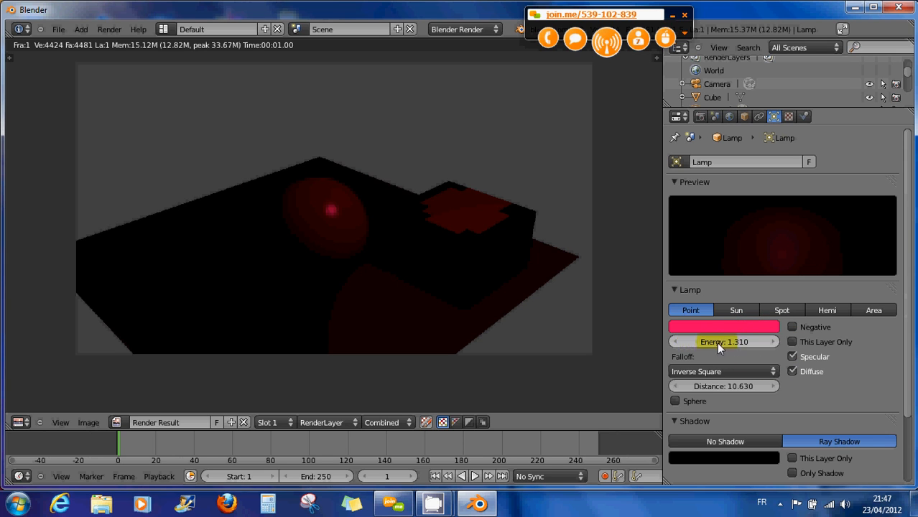
key(F12)
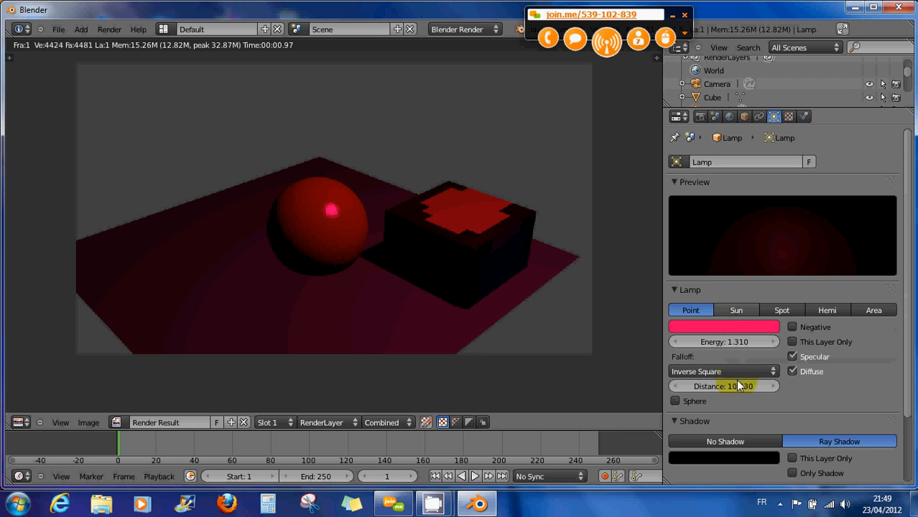
- Toggle the lamp's Sphere option on and off, and change the lamp type to Sun
click(676, 401)
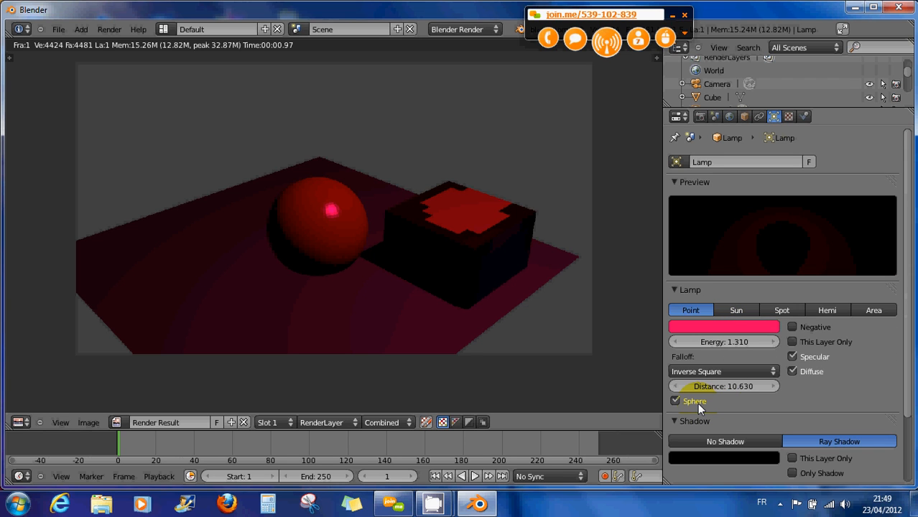
click(695, 404)
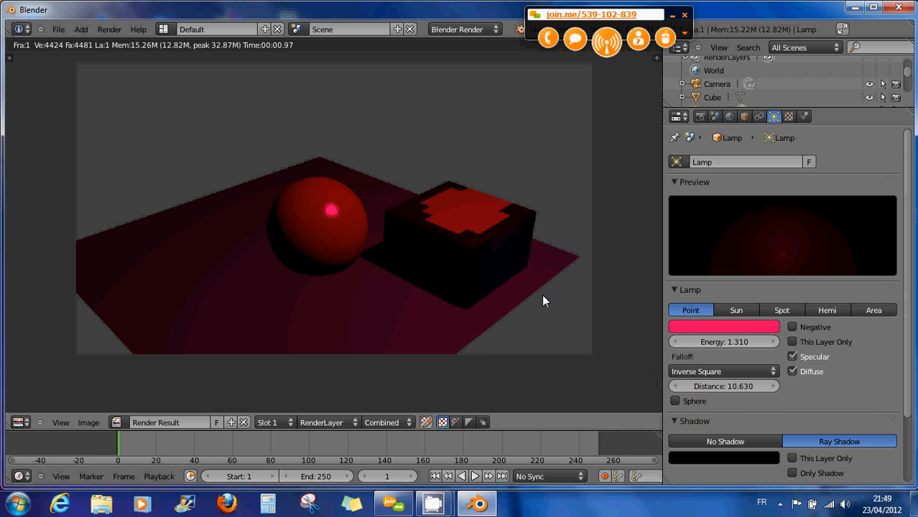
click(743, 310)
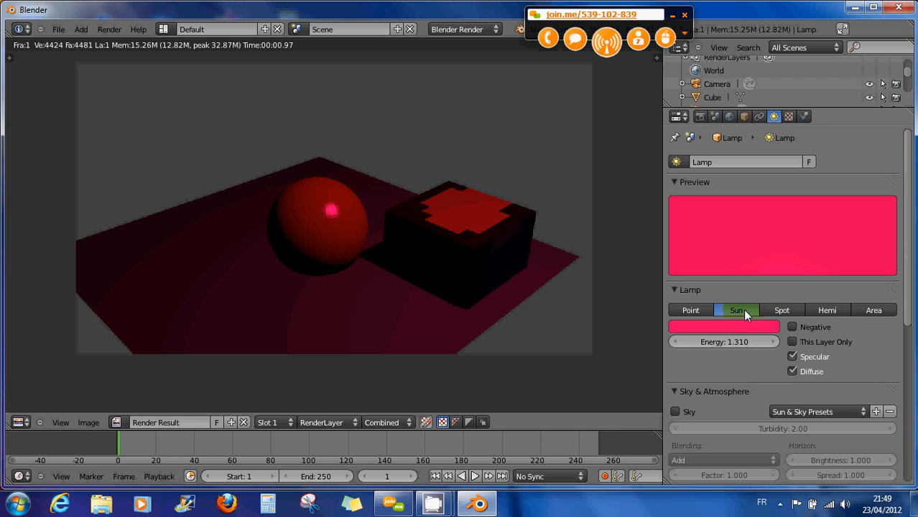
scroll(543, 277, down, 3)
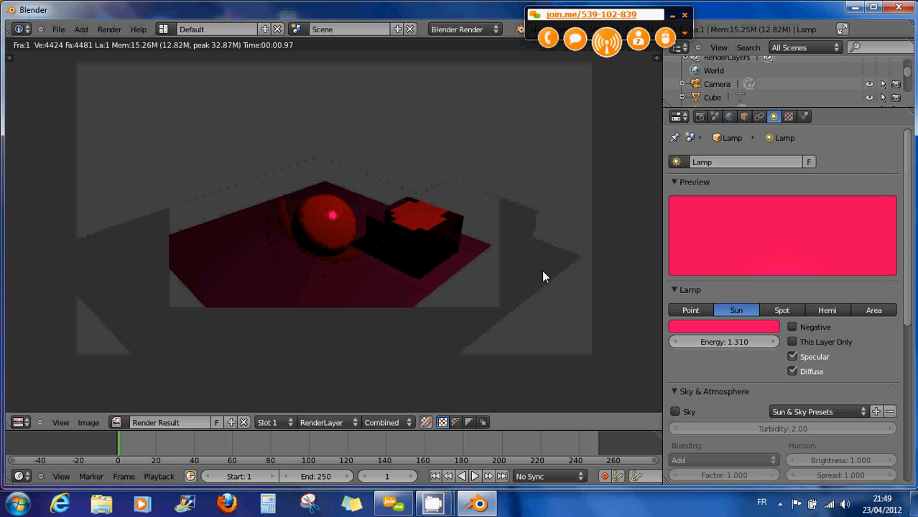
scroll(540, 277, up, 2)
key(Escape)
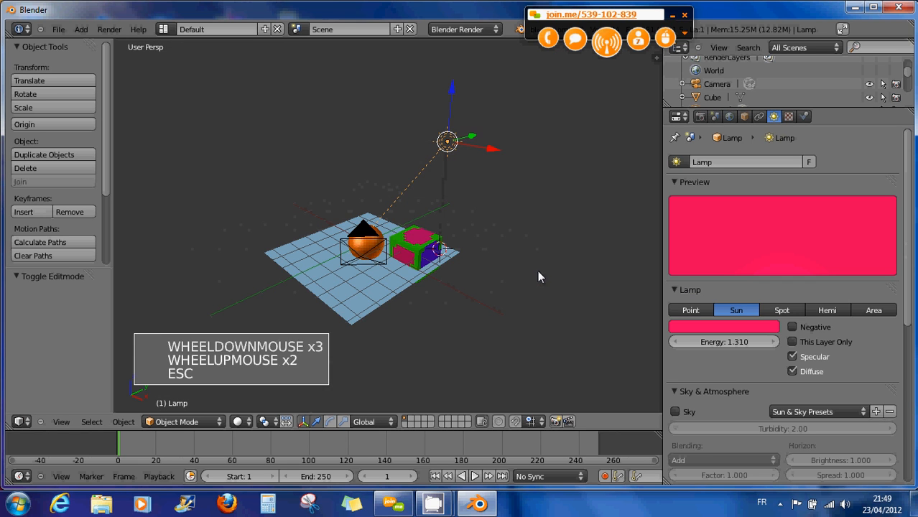
- Switch the viewport shading of the 3D view to Textured
scroll(497, 268, up, 2)
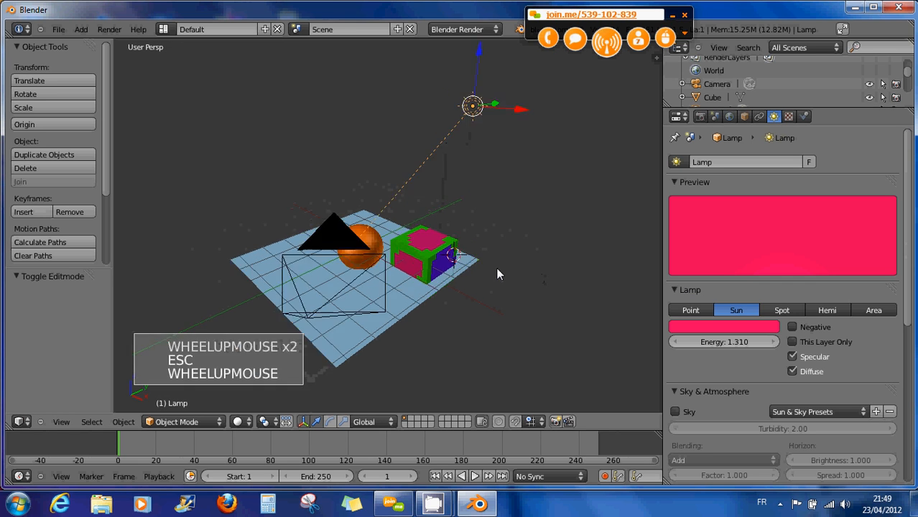
click(239, 421)
click(250, 365)
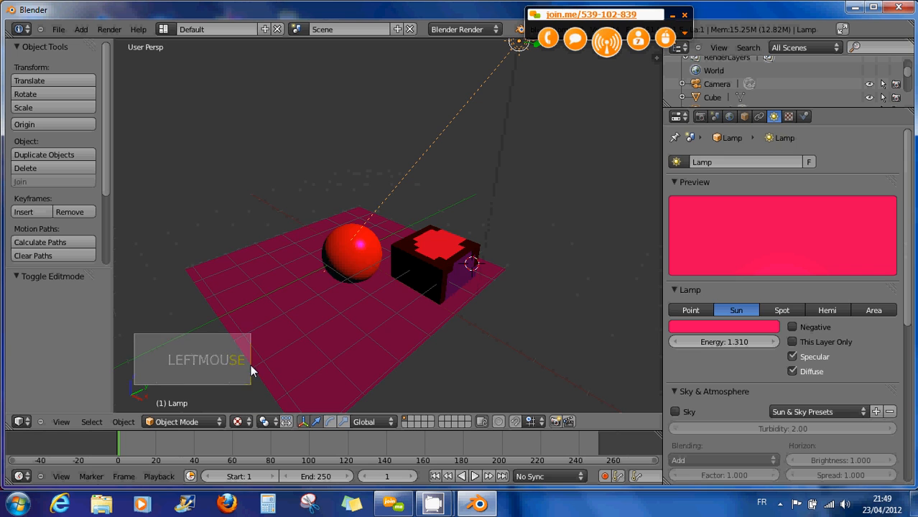
- Move the Sun lamp down about 2.84 units and about 1.41 units along negative X, and nudge it slightly along Y and up about 0.27
scroll(390, 329, up, 1)
scroll(391, 332, down, 1)
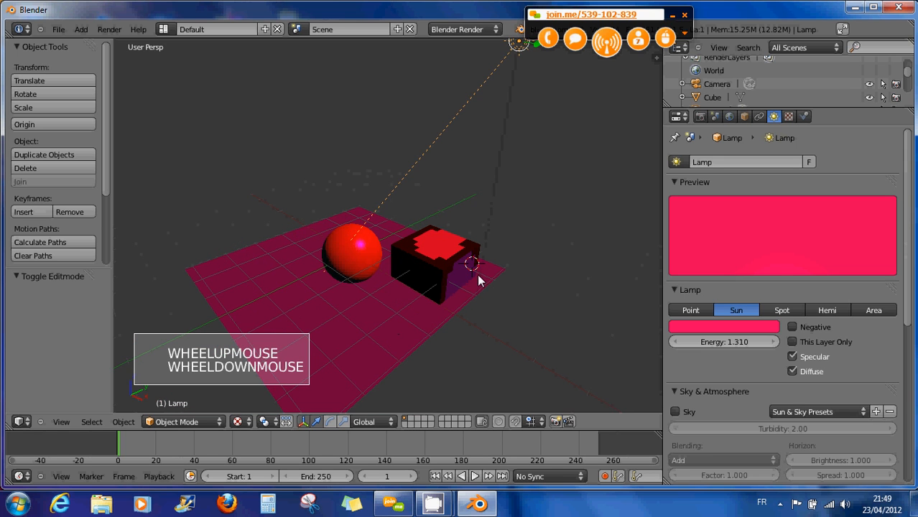
scroll(477, 278, down, 1)
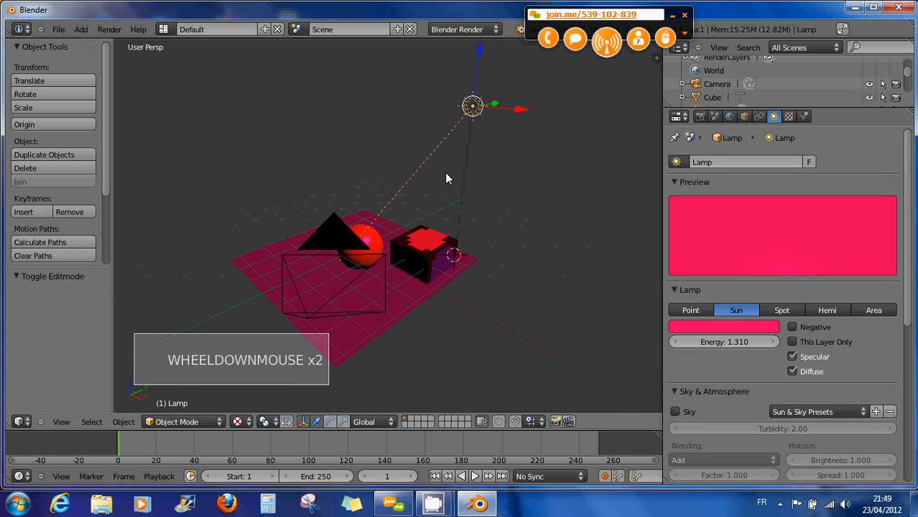
scroll(432, 204, up, 1)
scroll(465, 161, down, 1)
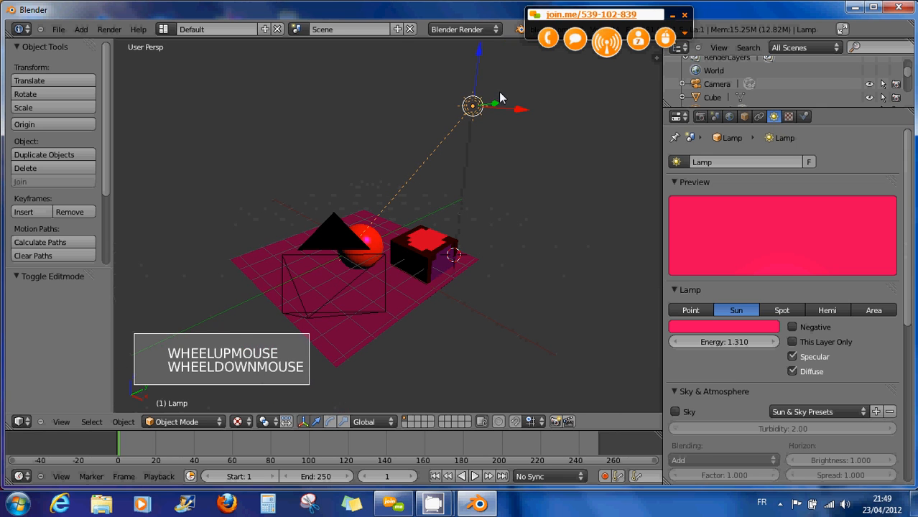
drag(482, 61, 463, 160)
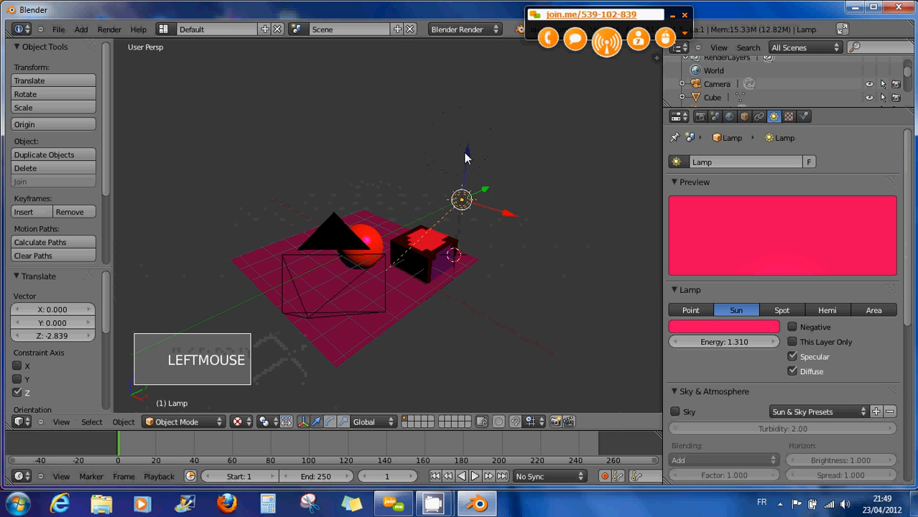
scroll(485, 219, up, 1)
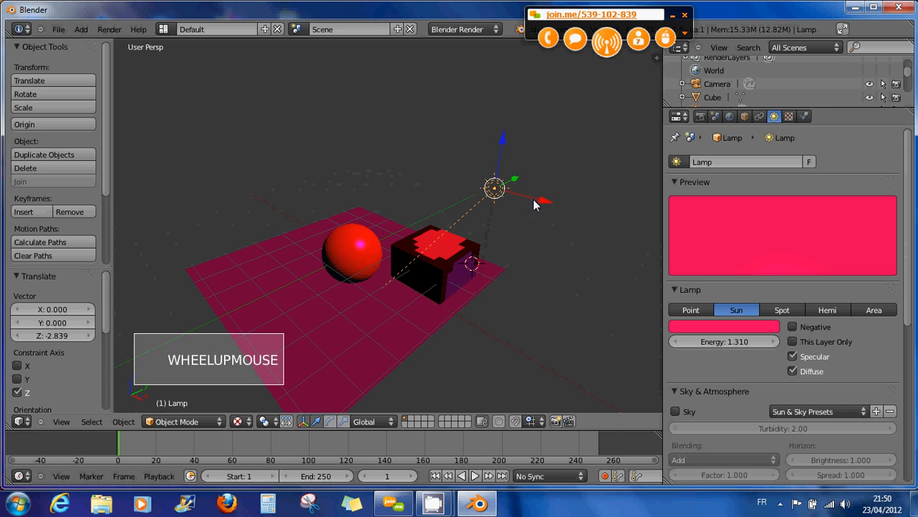
drag(534, 206, 486, 189)
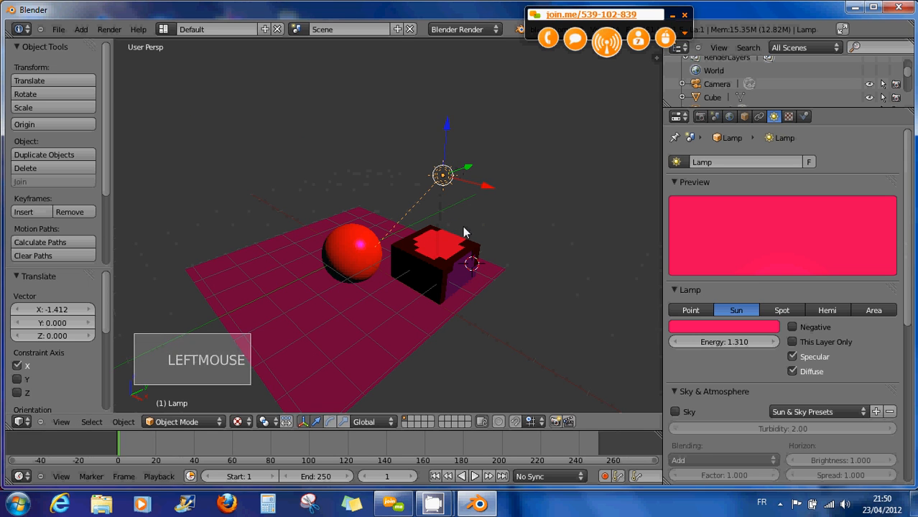
drag(471, 170, 480, 162)
drag(458, 120, 458, 110)
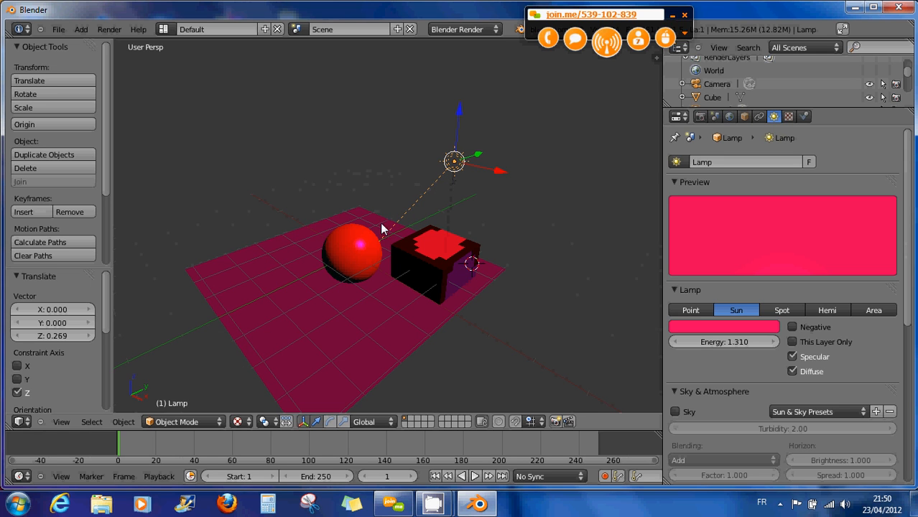
- Rotate the Sun lamp about 50° and back the other way about -65° to vary the direction of its light
key(r)
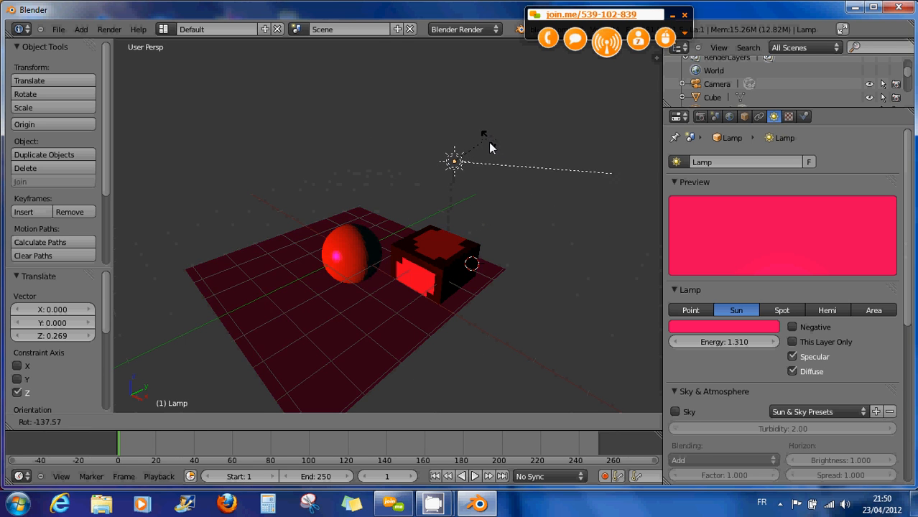
click(405, 186)
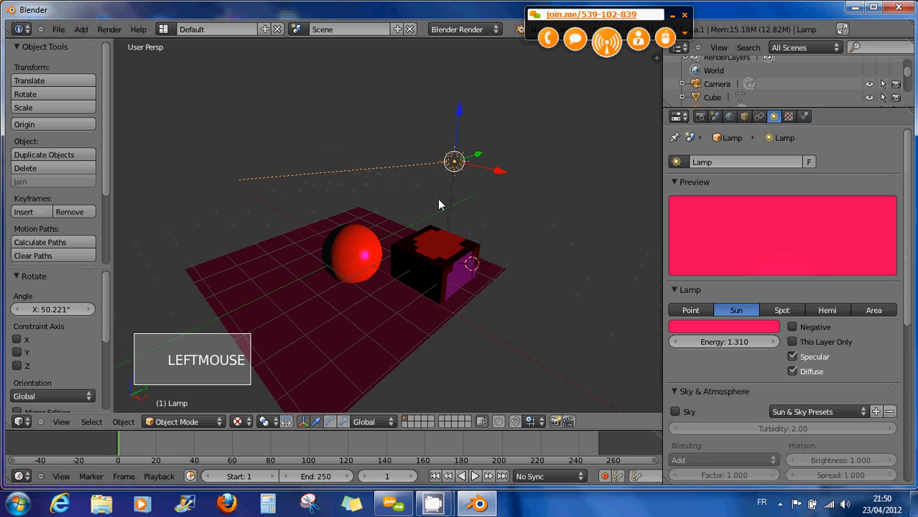
key(r)
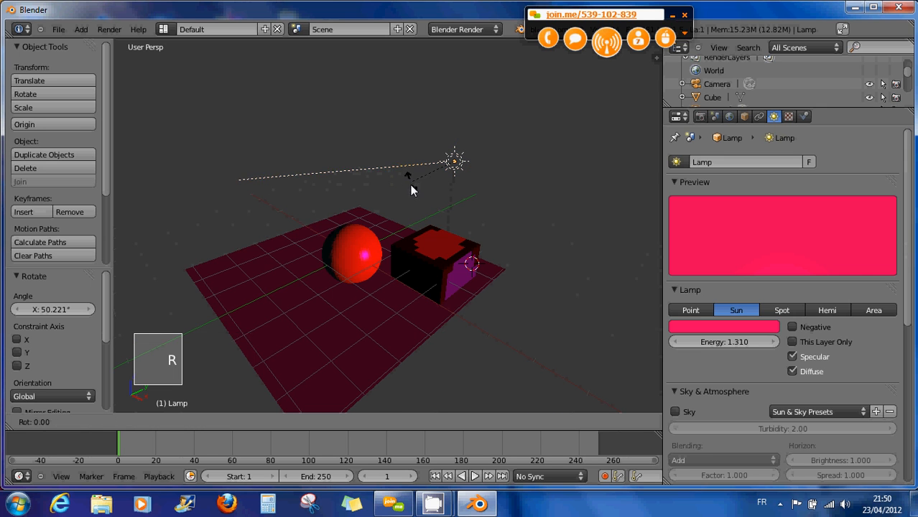
click(468, 195)
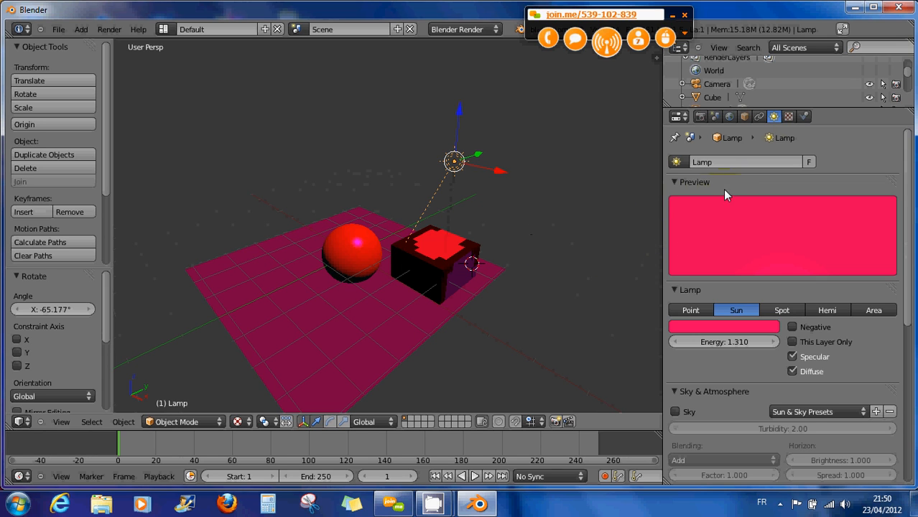
- Change the lamp type to Spot, render the scene and return to the 3D view
click(777, 309)
scroll(516, 240, up, 1)
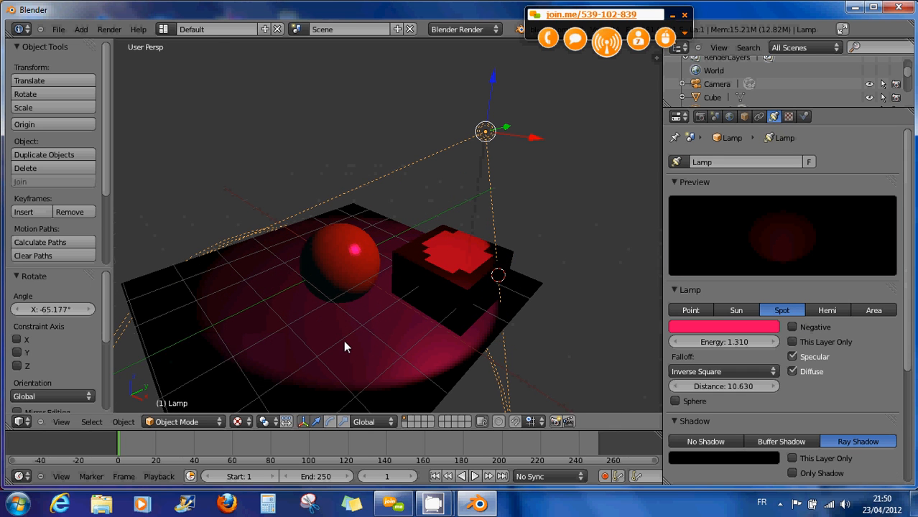
key(F12)
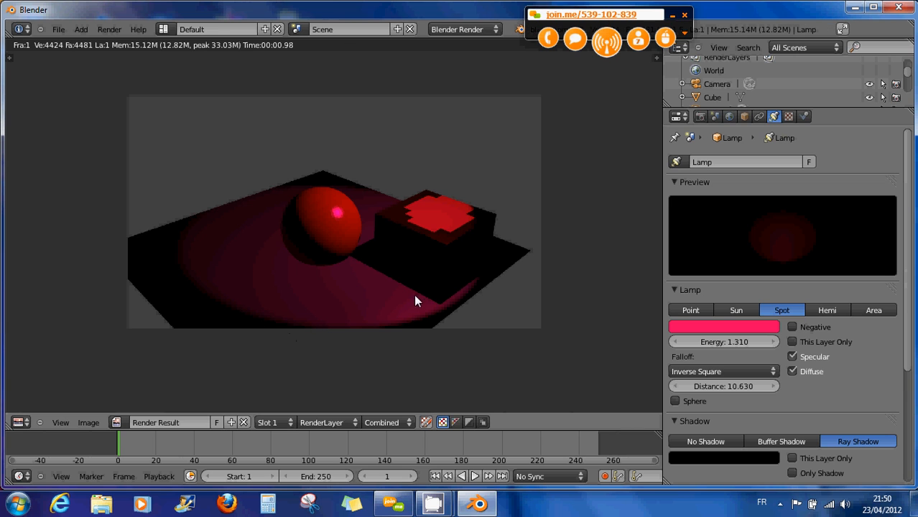
key(Escape)
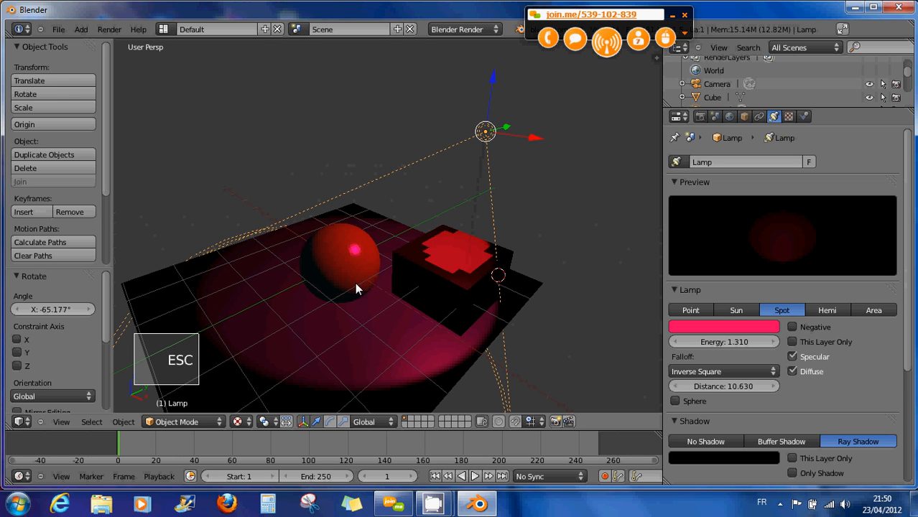
- Lower the Spot lamp along Z towards the objects, and raise it again by about 2.58 units
scroll(449, 286, down, 1)
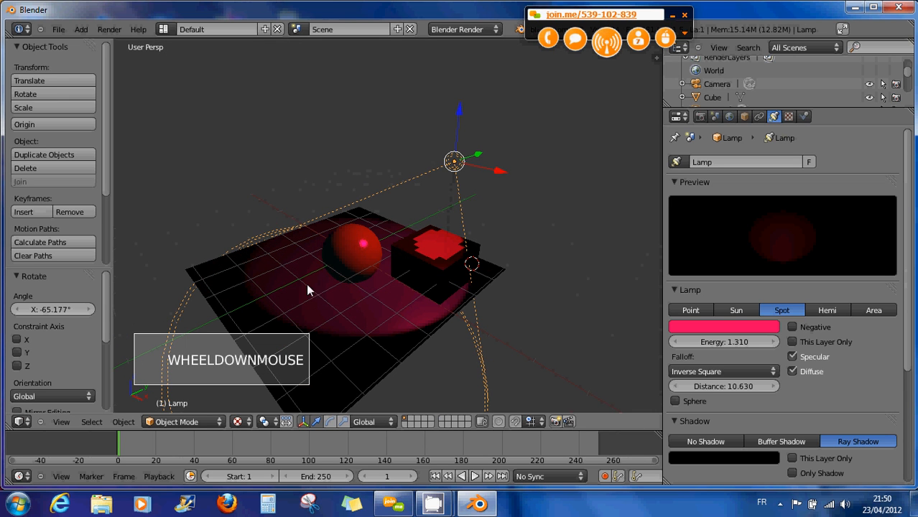
drag(461, 112, 454, 145)
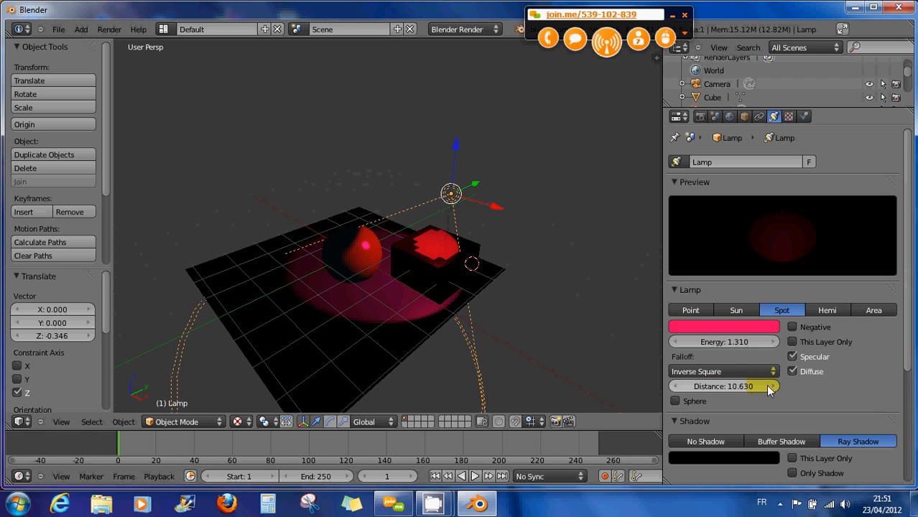
drag(455, 146, 478, 40)
- Increase the Spot lamp's falloff distance to 12.050, and reduce it to 6.730
click(721, 387)
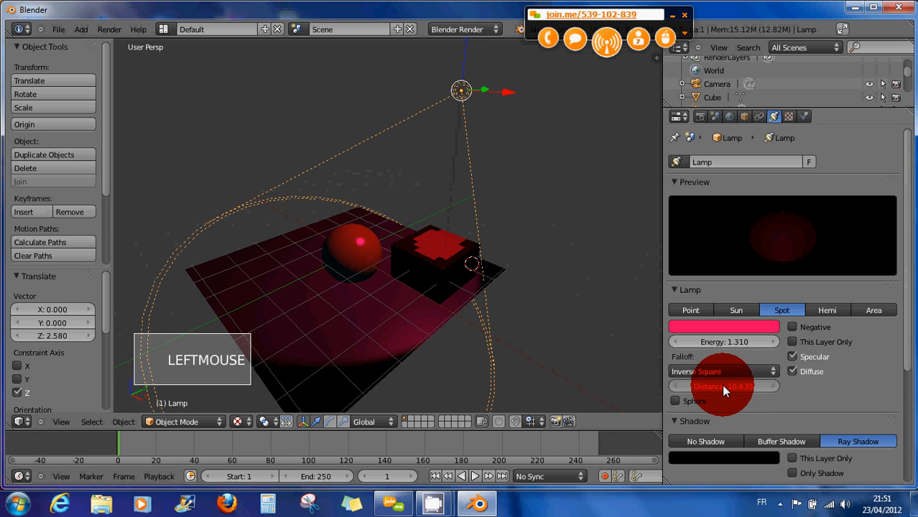
mouse_move(722, 384)
mouse_down()
mouse_move(746, 383)
mouse_move(694, 385)
mouse_move(780, 388)
mouse_up()
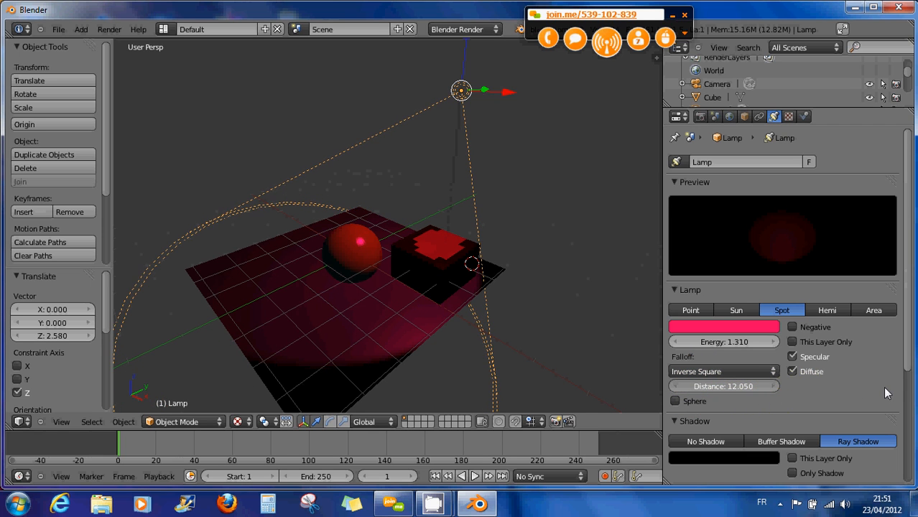
mouse_move(678, 389)
mouse_down()
mouse_move(742, 396)
mouse_move(756, 388)
mouse_move(552, 392)
mouse_move(313, 365)
mouse_up()
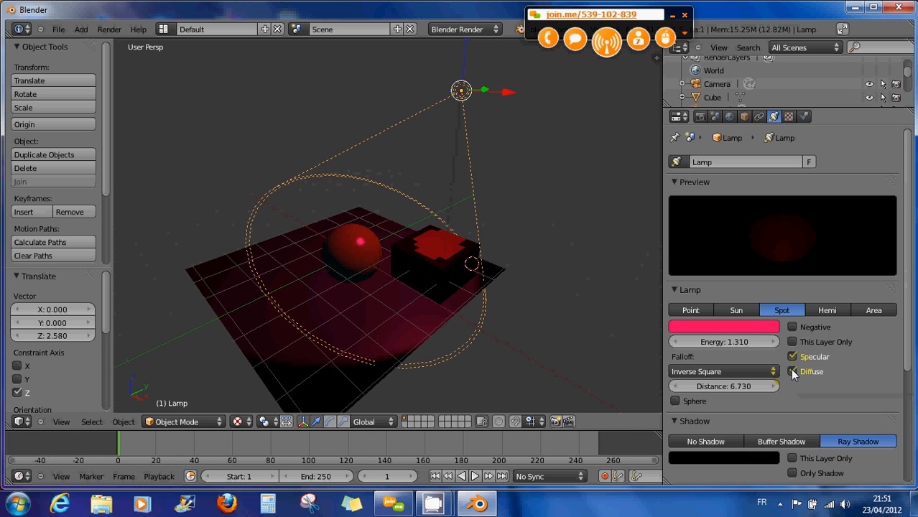
- Turn off the Spot lamp's Diffuse option so that it gives only specular light
click(793, 372)
scroll(500, 306, up, 2)
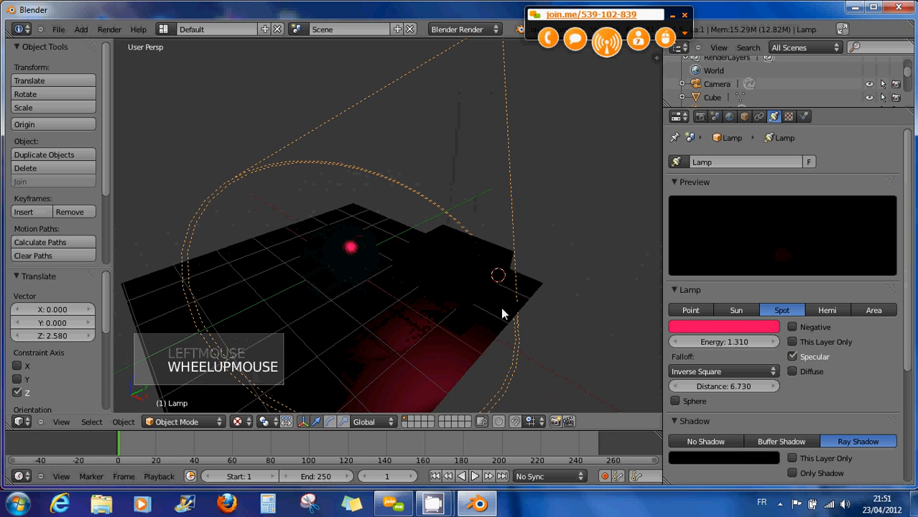
scroll(431, 309, down, 2)
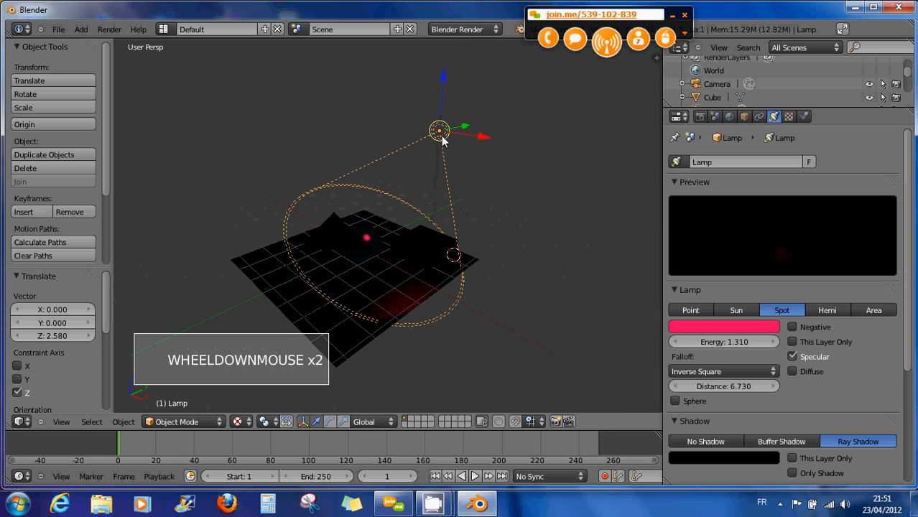
- Move the specular-only Spot lamp closer to the objects, lowering it about 0.71 and another 0.52 units with small shifts along negative Y
click(416, 155)
scroll(435, 165, up, 2)
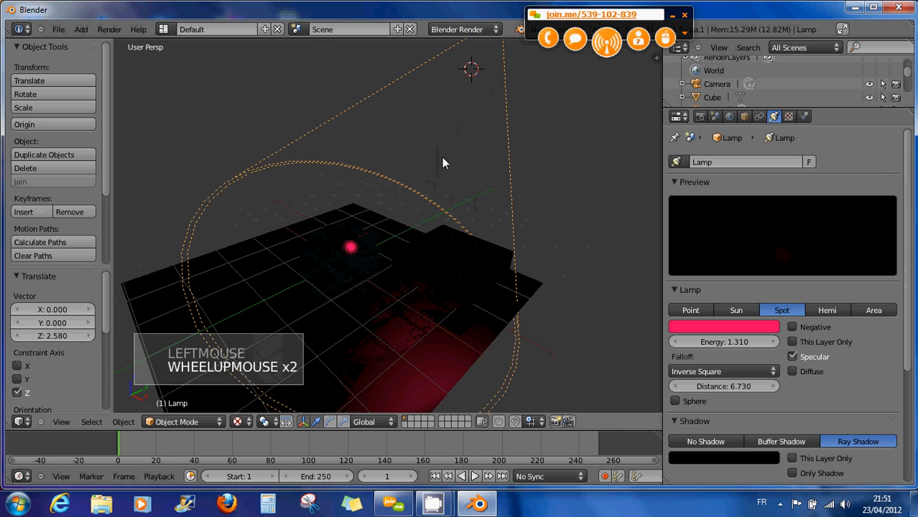
scroll(467, 118, down, 1)
right_drag(468, 101, 455, 144)
click(462, 113)
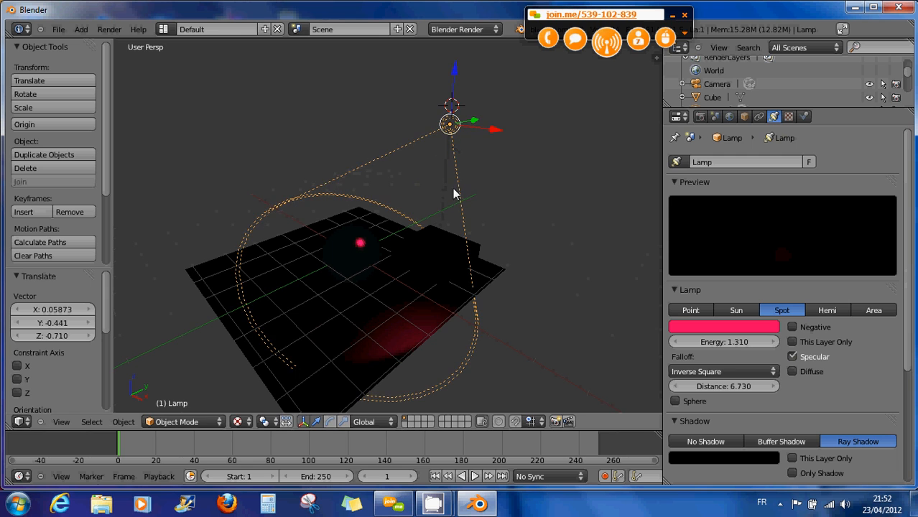
scroll(454, 203, up, 2)
mouse_move(478, 78)
mouse_down()
mouse_move(478, 117)
mouse_move(488, 127)
mouse_move(468, 108)
mouse_up()
click(699, 329)
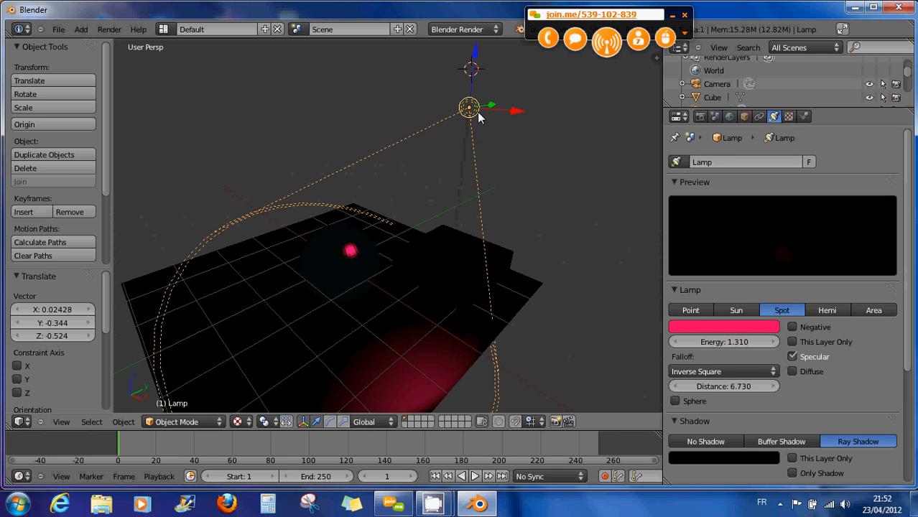
- Duplicate the Spot lamp, move the copy about -2.70 in X, -2.46 in Y and 0.33 in Z, and rotate it about -52.5°
key(shift+d)
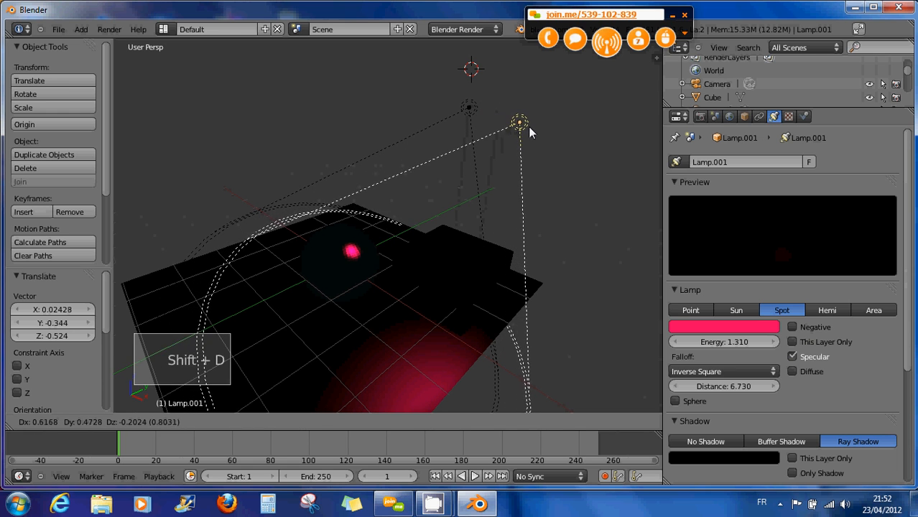
click(528, 127)
drag(528, 127, 284, 106)
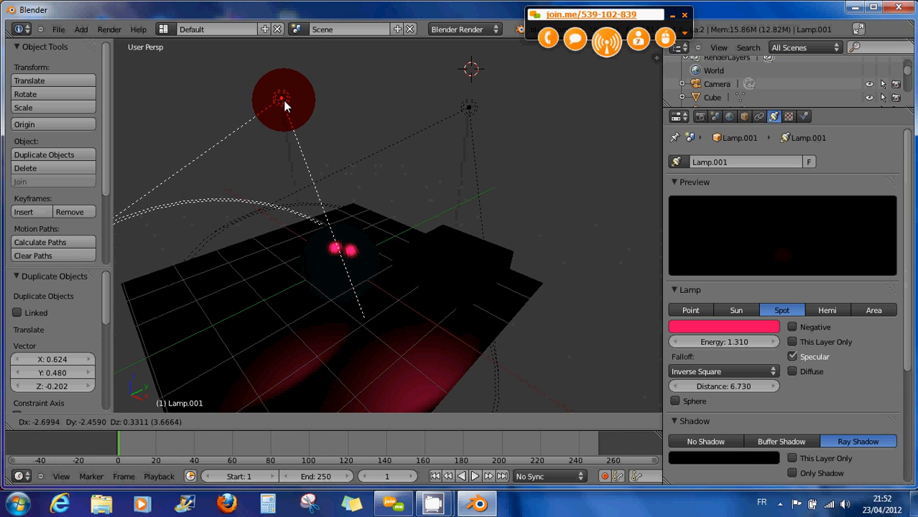
drag(285, 106, 284, 106)
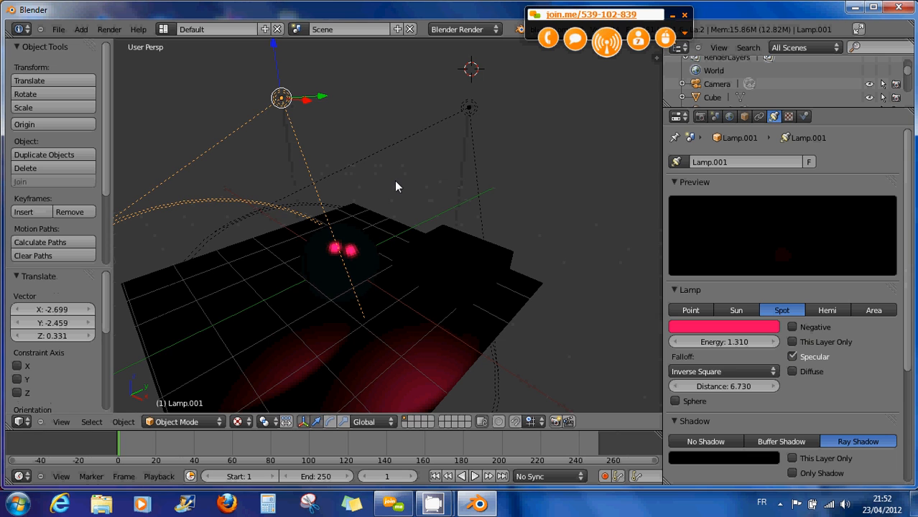
key(r)
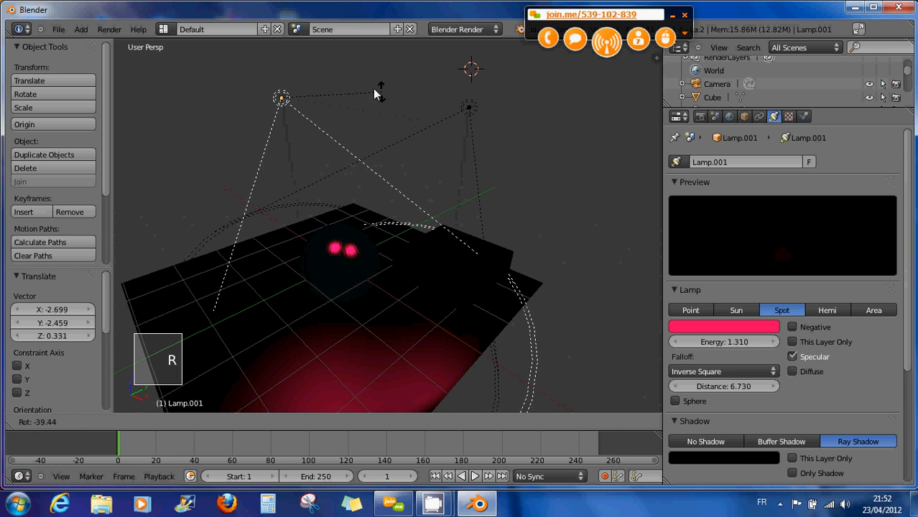
click(341, 85)
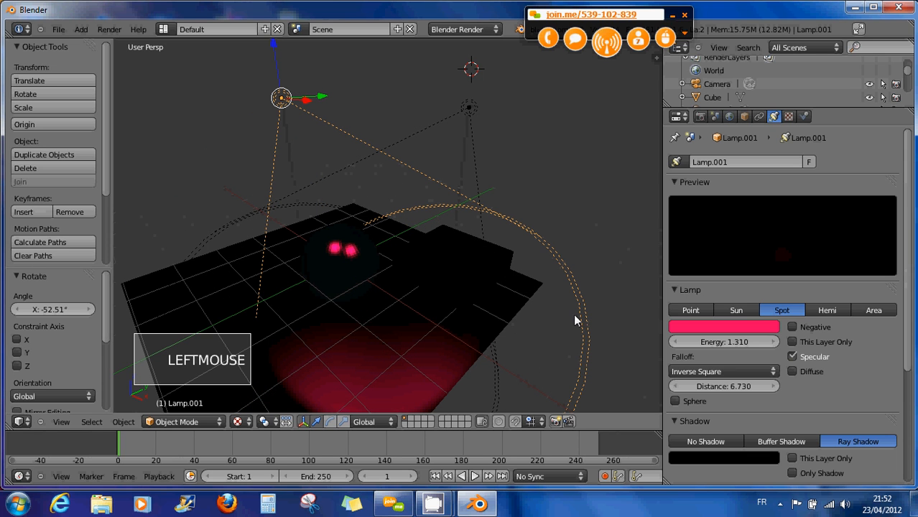
- Turn off Specular and turn on Diffuse for the duplicated Spot lamp
click(792, 356)
click(792, 371)
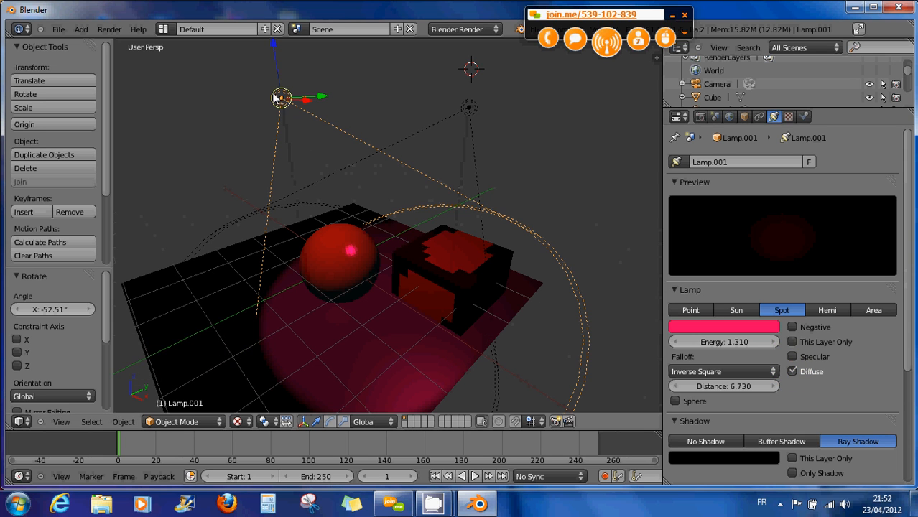
- Move the duplicated lamp about -1.01 in X, -0.83 in Y and 0.25 in Z, and set its energy to 1.200
drag(281, 98, 191, 85)
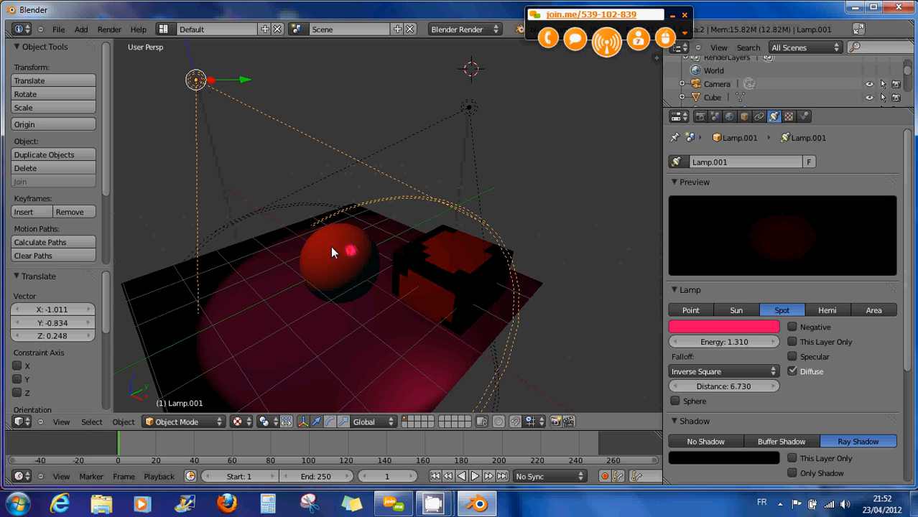
click(722, 342)
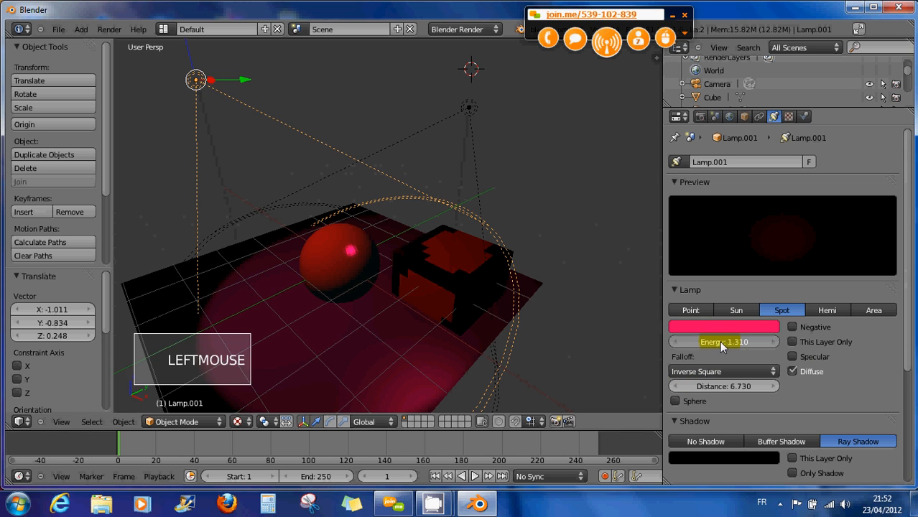
drag(678, 343, 715, 338)
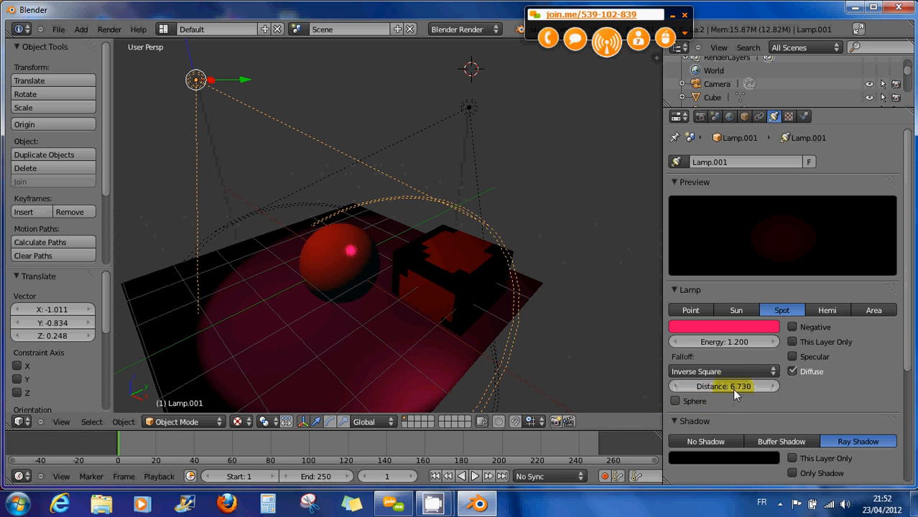
- Select the original Spot lamp and turn its Diffuse option back on
right_click(467, 113)
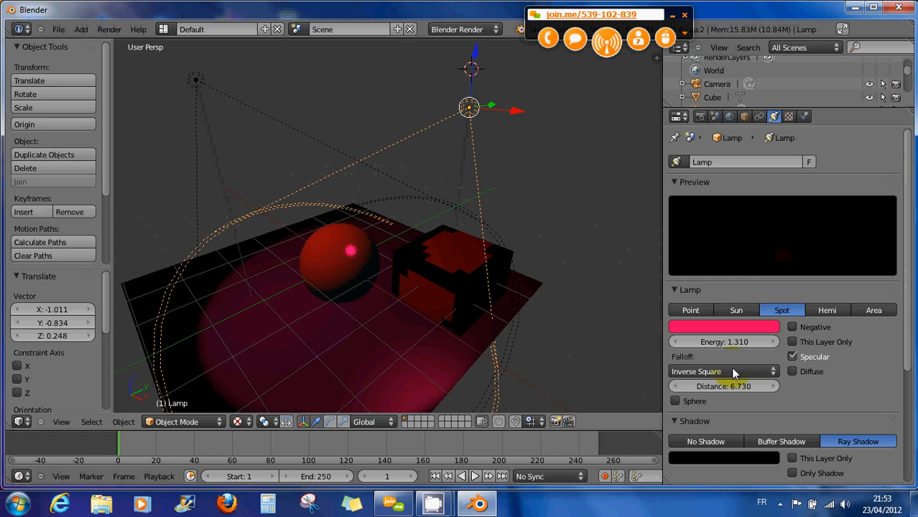
click(792, 371)
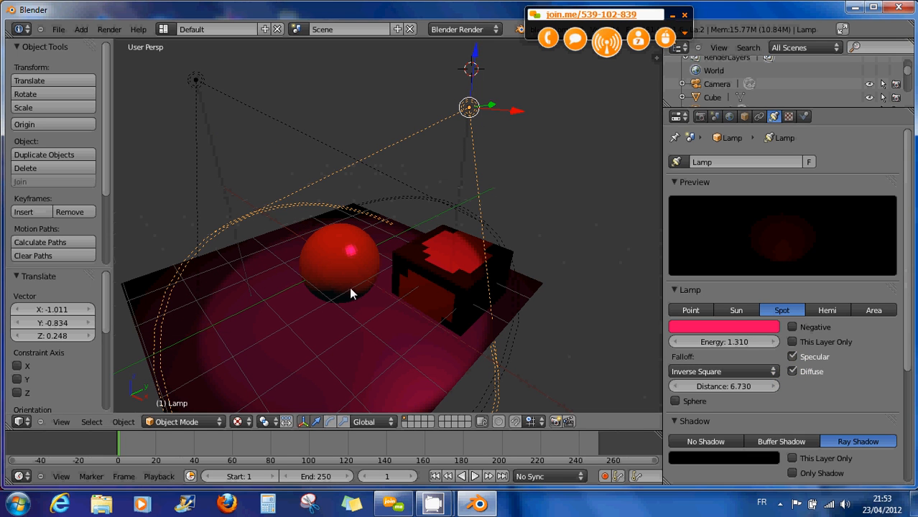
- Change the selected Spot lamp's type to Hemi and lower its energy to 0.130
middle_drag(350, 289, 365, 281)
scroll(342, 294, down, 2)
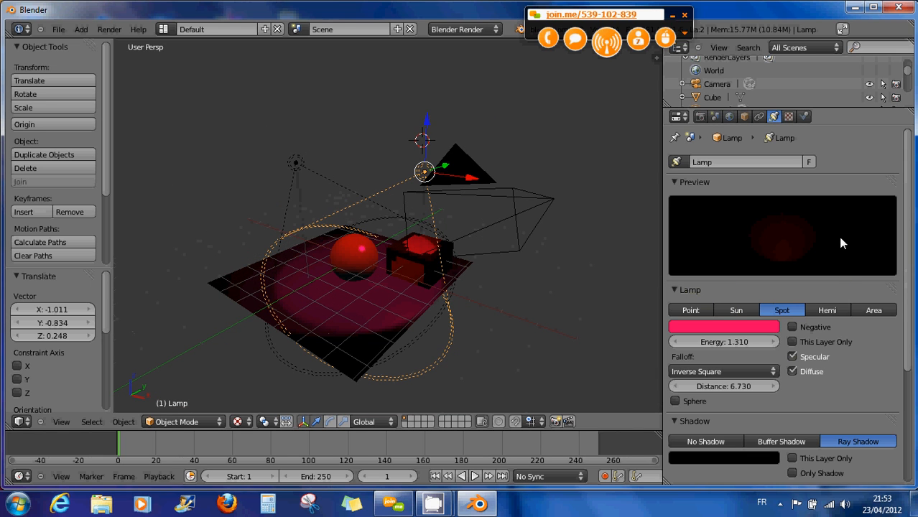
click(829, 310)
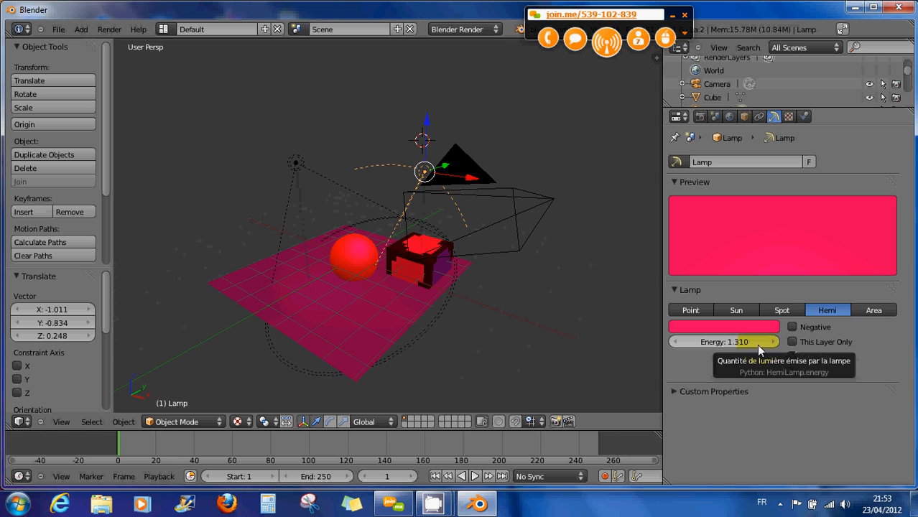
drag(756, 343, 677, 344)
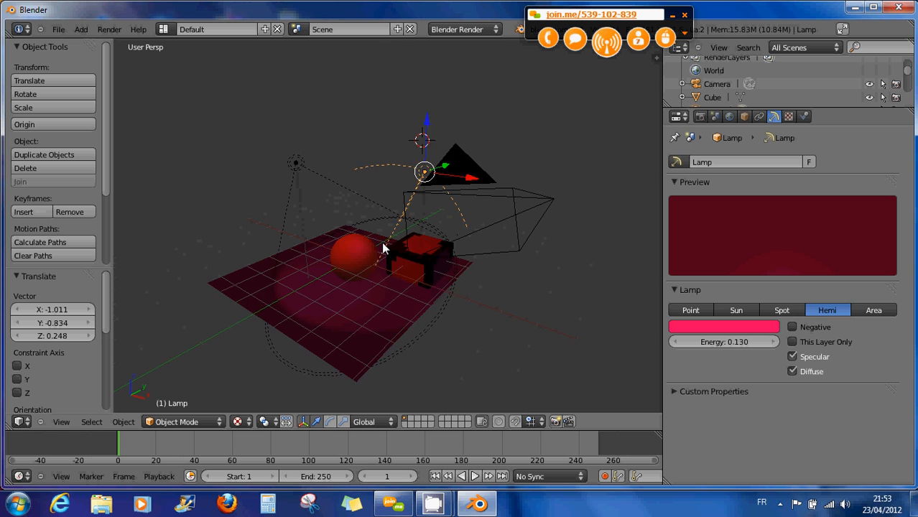
- Raise the Hemi lamp's energy to 0.710 and look at the lighting on the cube, sphere and plane
scroll(383, 248, up, 1)
scroll(383, 248, down, 2)
scroll(363, 296, up, 1)
middle_drag(361, 299, 303, 205)
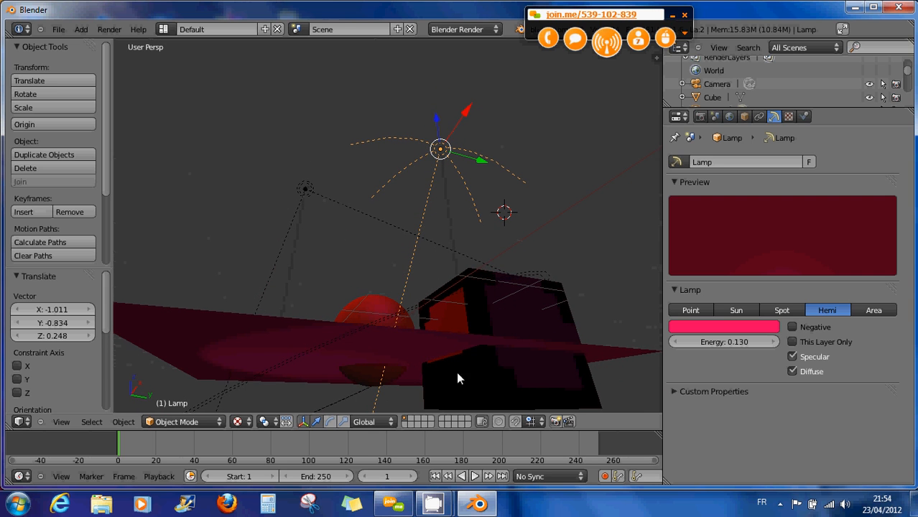
drag(730, 340, 776, 343)
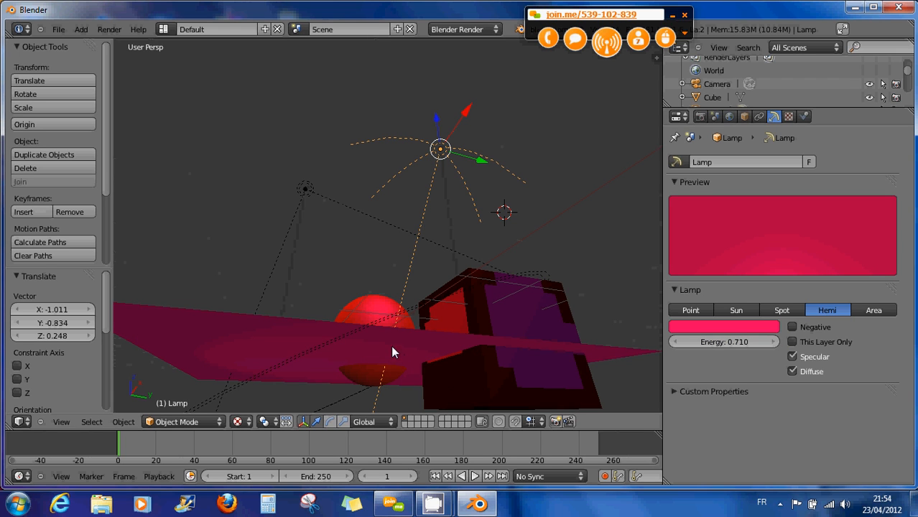
middle_drag(382, 361, 429, 373)
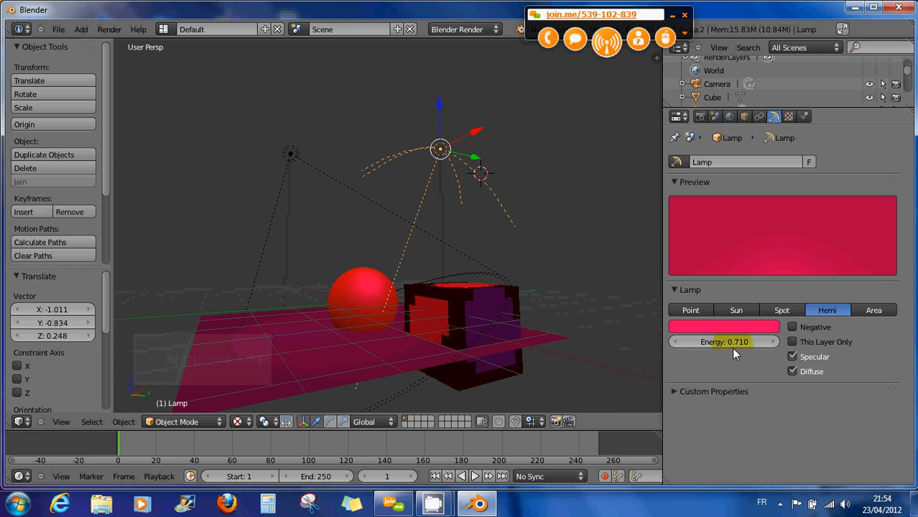
- Lower the Hemi lamp's energy to 0.140 and fine-tune it to 0.110
drag(728, 344, 709, 344)
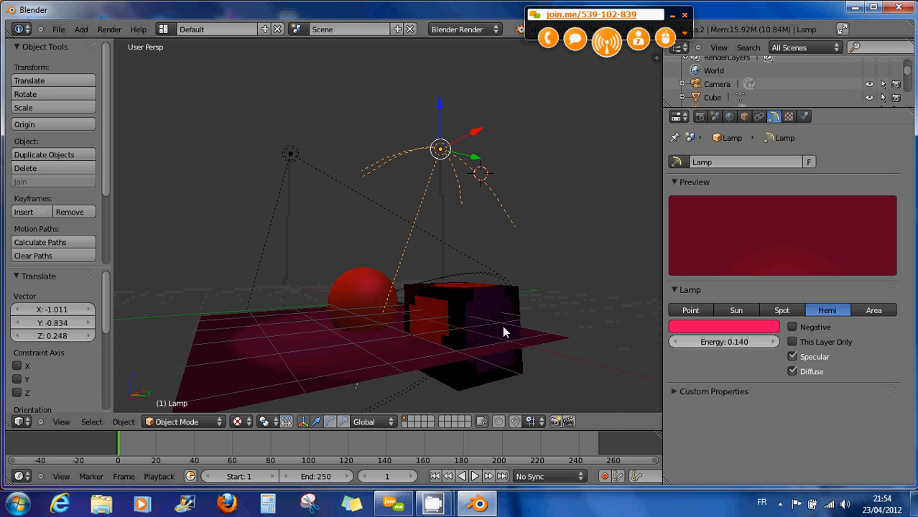
middle_drag(502, 325, 457, 353)
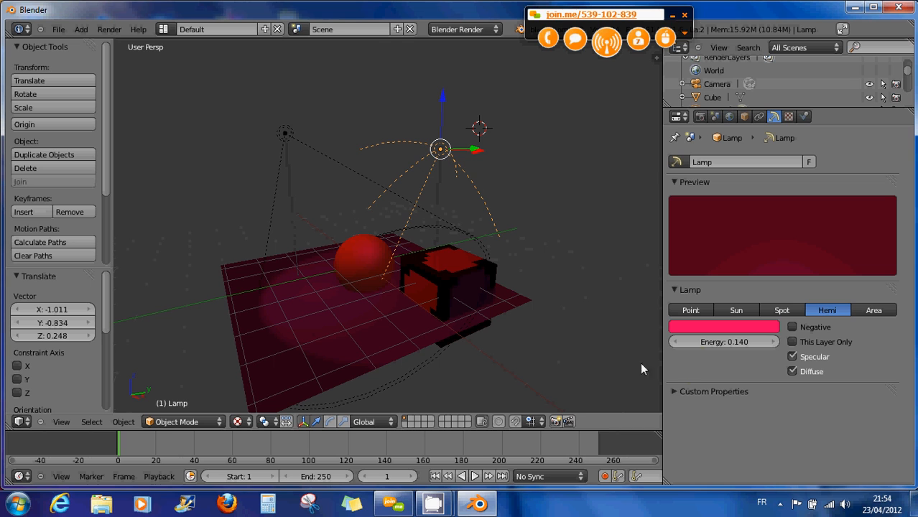
mouse_move(718, 345)
mouse_down()
mouse_move(729, 341)
mouse_move(719, 343)
mouse_up()
- Select the duplicated Spot lamp and rotate it about -1.3°
right_click(286, 134)
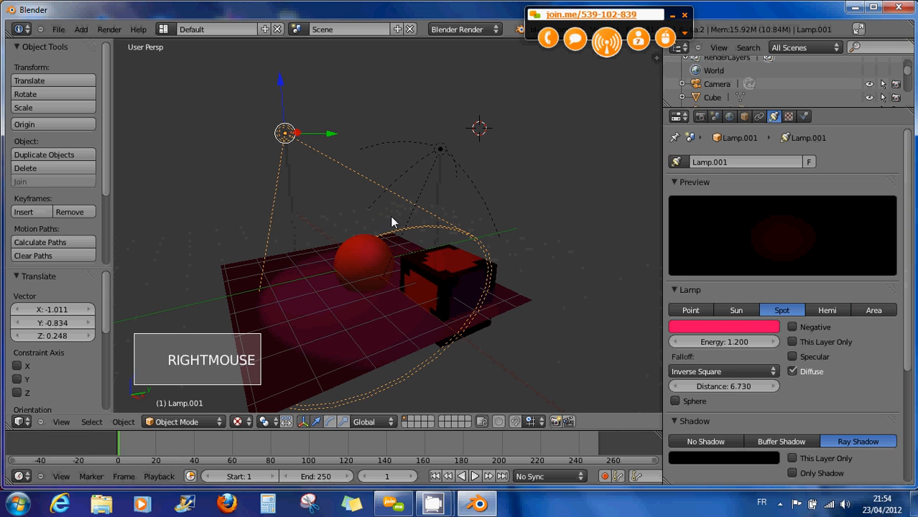
key(r)
key(r)
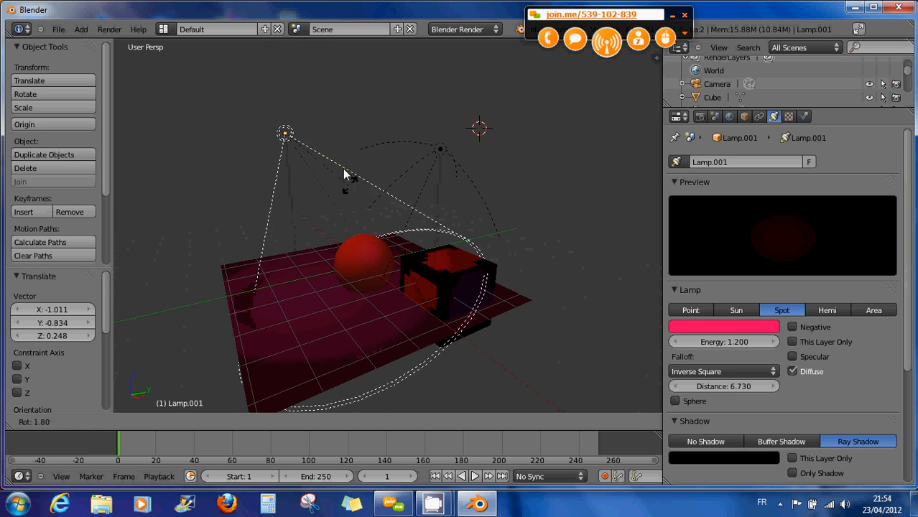
click(333, 168)
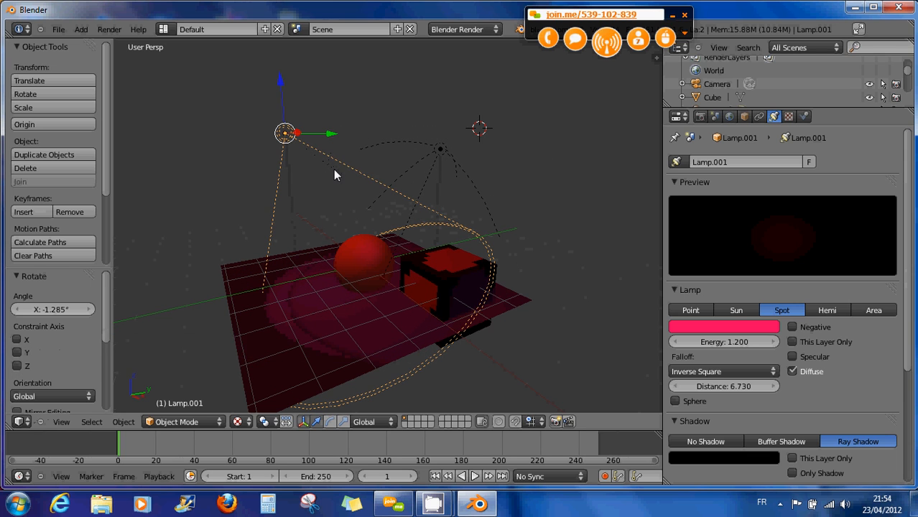
- Select the Hemi lamp and rotate it about 144.5°
right_click(440, 152)
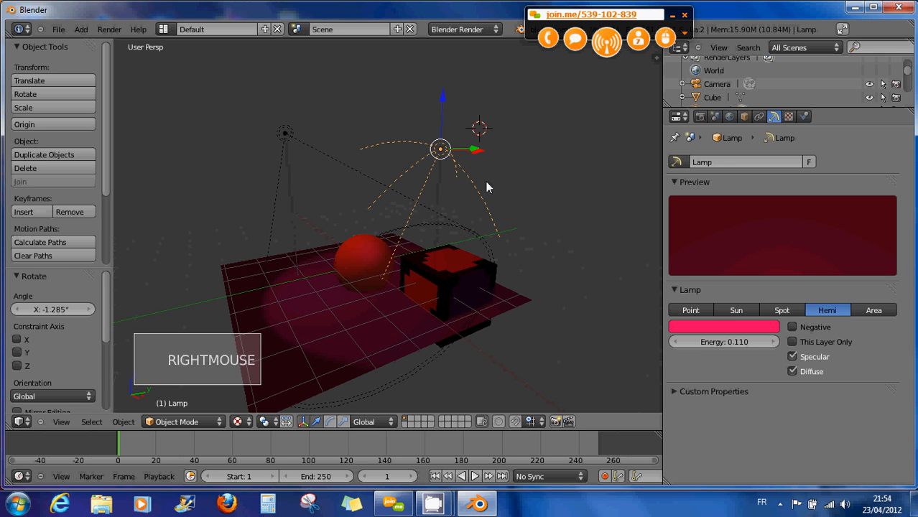
key(r)
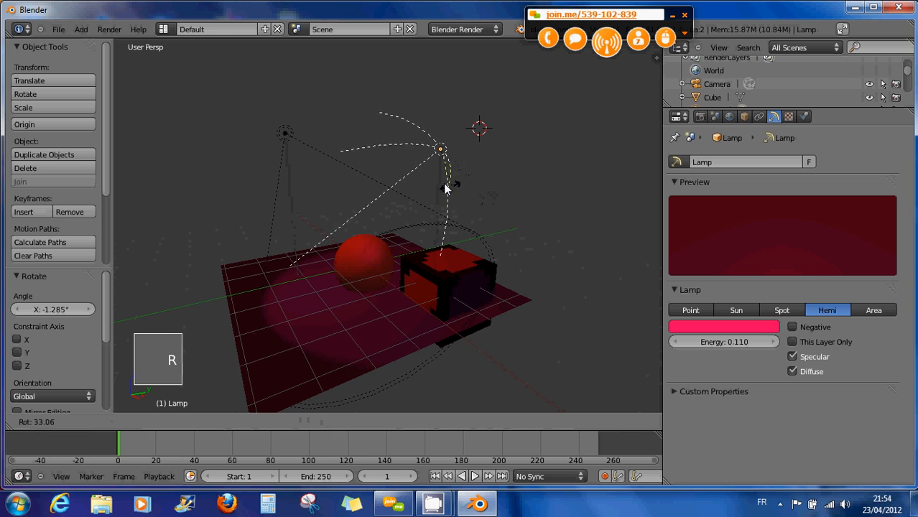
click(401, 146)
- Try further rotations of the Hemi lamp while watching the shading on the sphere up close, then cancel the rotation
scroll(373, 255, up, 3)
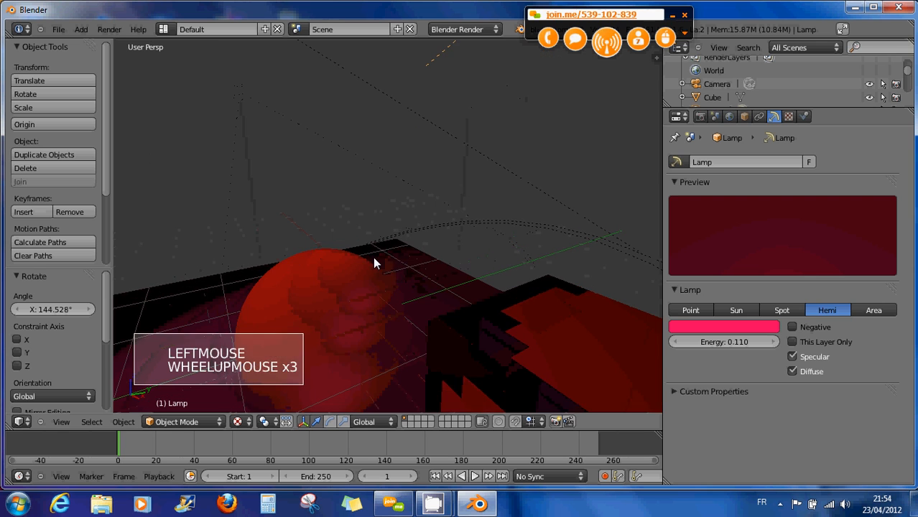
middle_drag(374, 242, 404, 230)
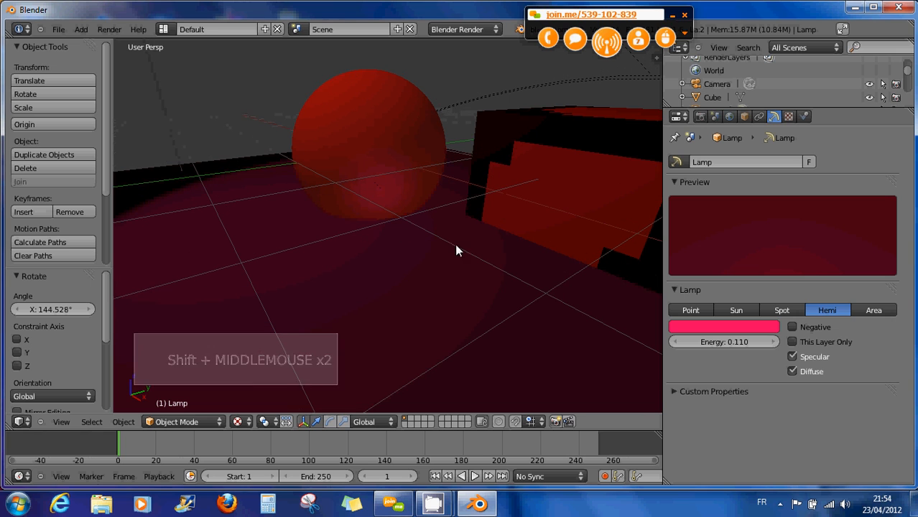
key(r)
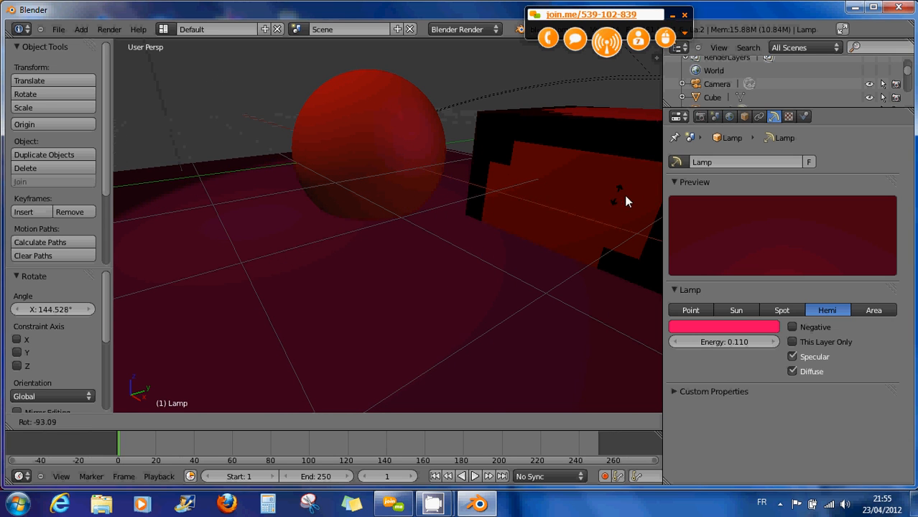
right_click(132, 188)
- Set the Hemi lamp's energy to 0.210 and change its type to Area
scroll(387, 216, down, 3)
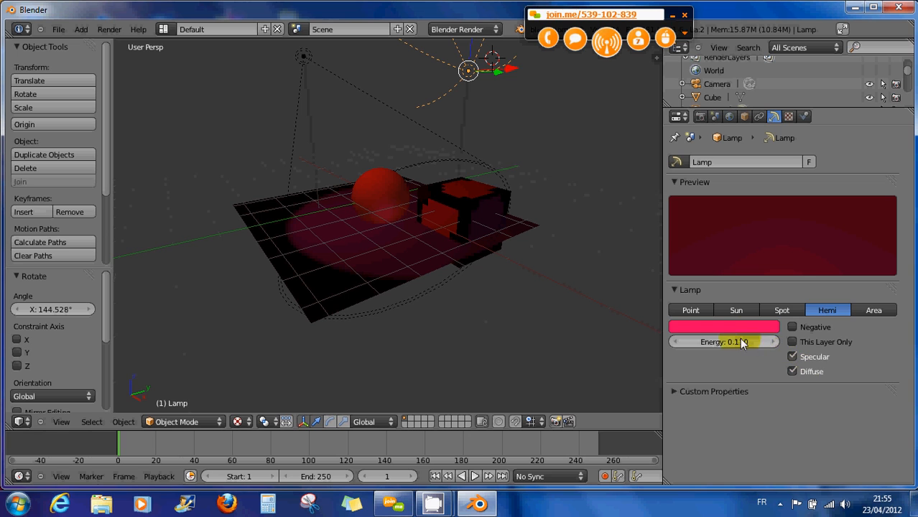
drag(741, 339, 750, 342)
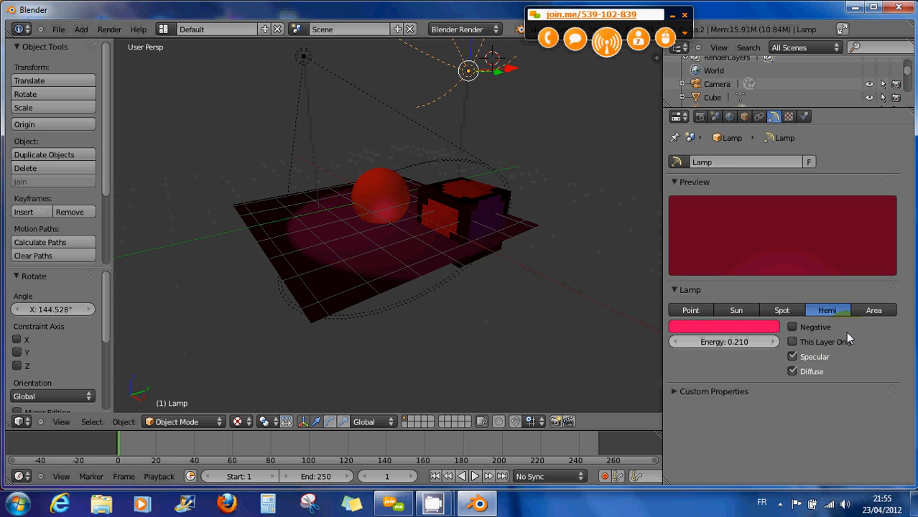
click(882, 312)
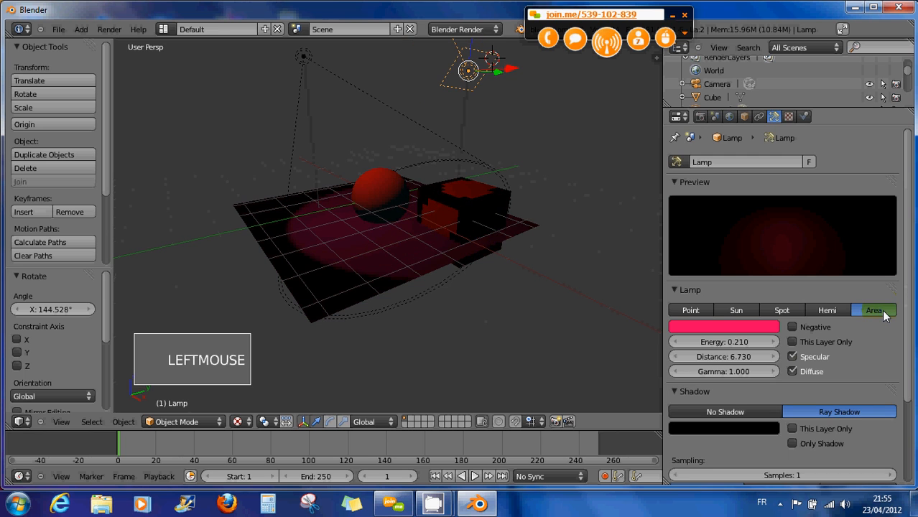
- Rotate the Area lamp about -129° so that it aims down across the sphere
scroll(457, 215, down, 2)
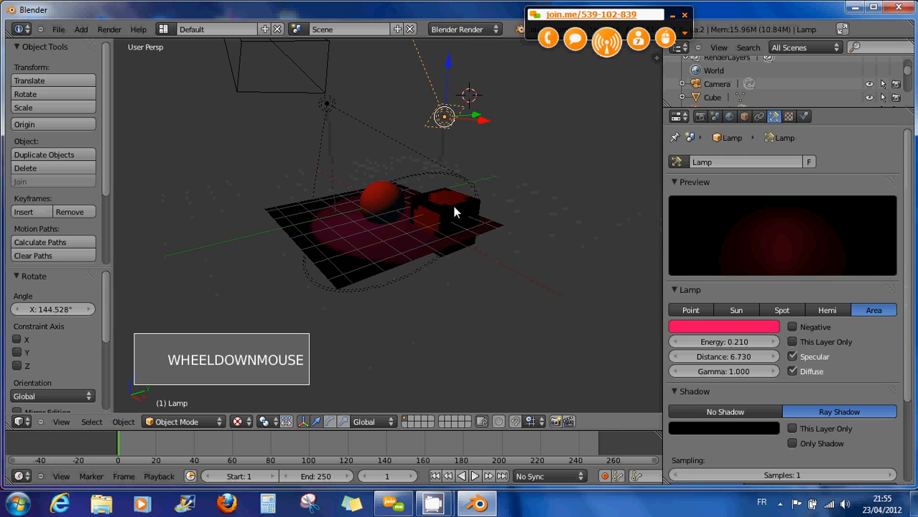
middle_drag(427, 142, 401, 165)
scroll(400, 165, up, 2)
scroll(409, 155, down, 1)
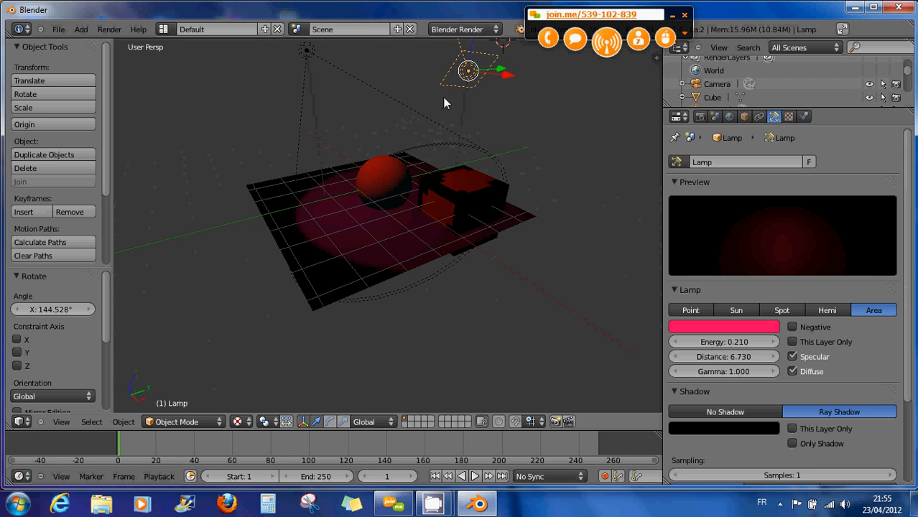
key(r)
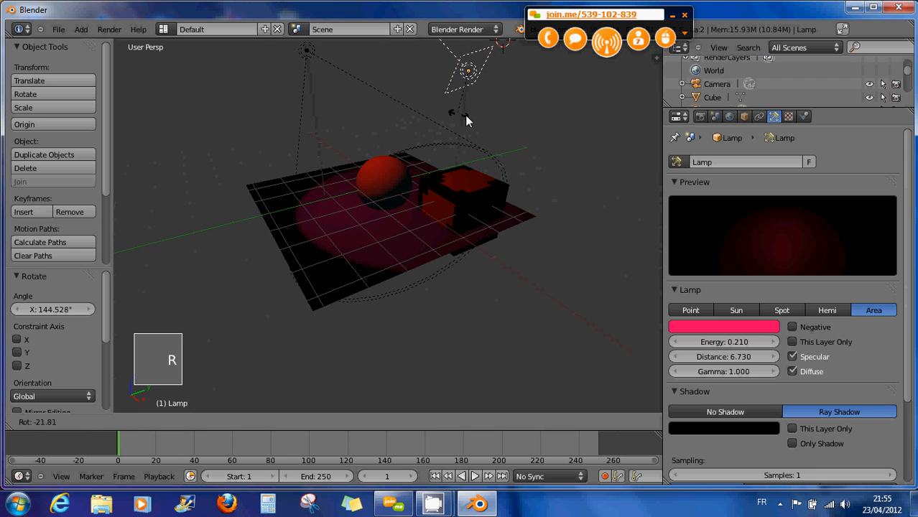
click(502, 71)
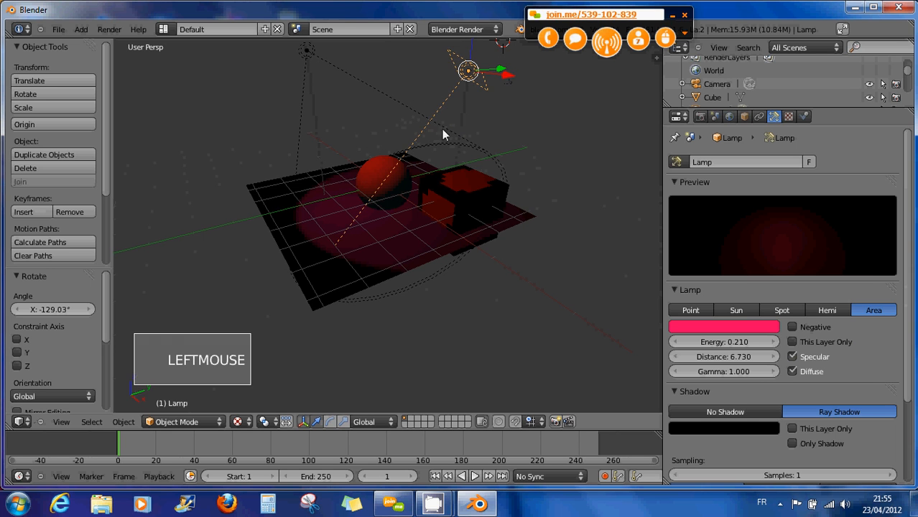
- Rotate the Area lamp about 37.7° and move it about 2.54 in X, 1.92 in Y and 1.33 in Z
middle_drag(442, 130, 355, 179)
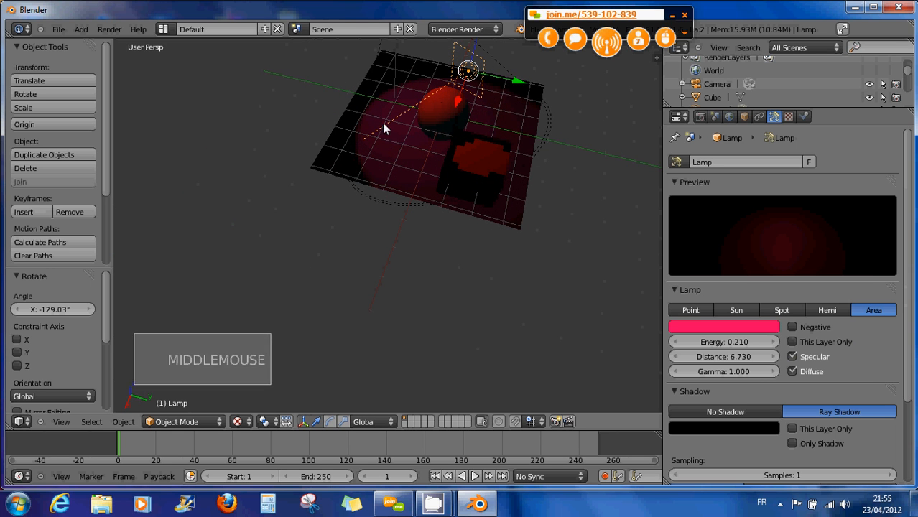
middle_drag(413, 129, 560, 188)
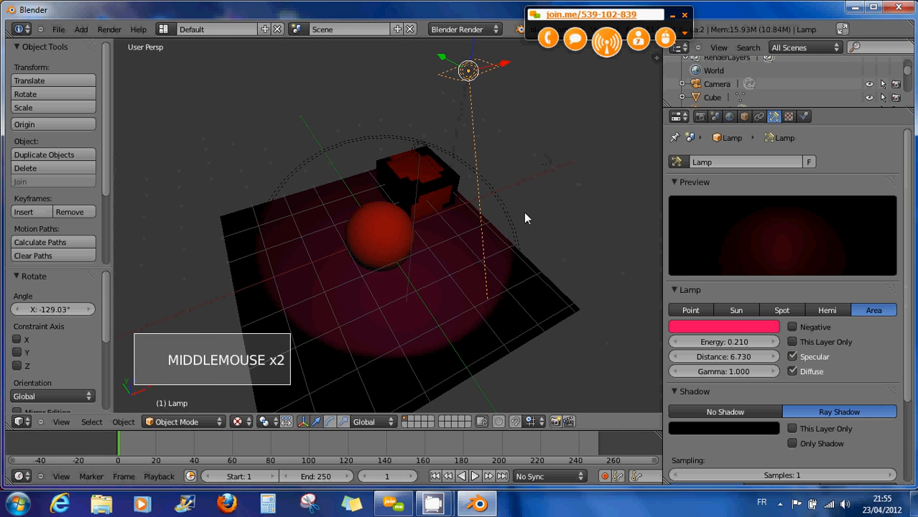
key(r)
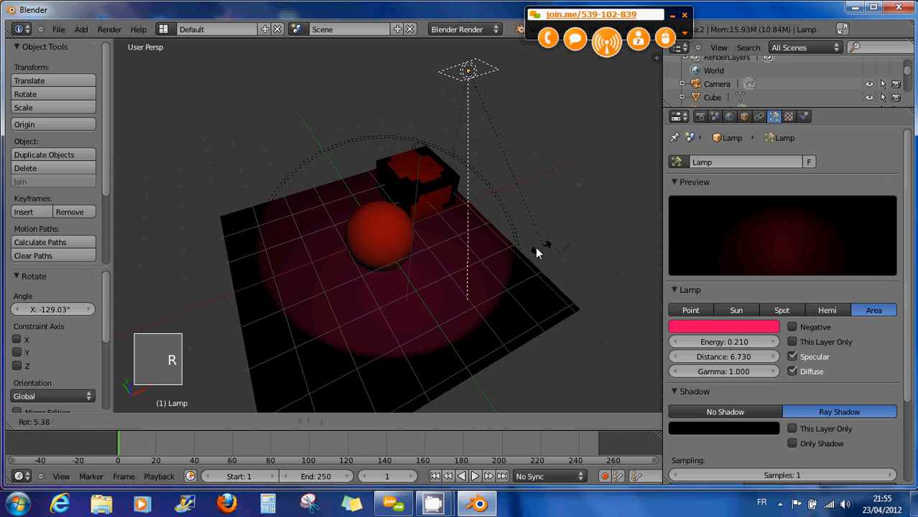
click(447, 217)
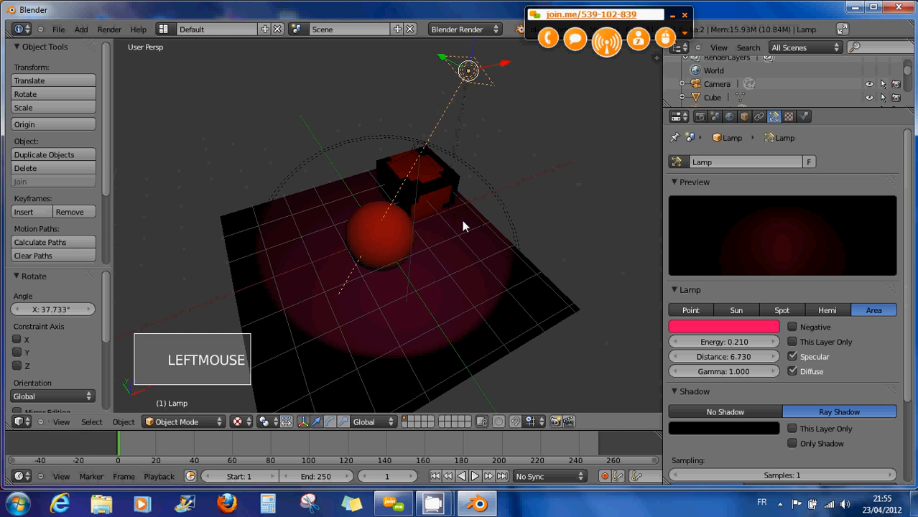
middle_drag(462, 220, 451, 166)
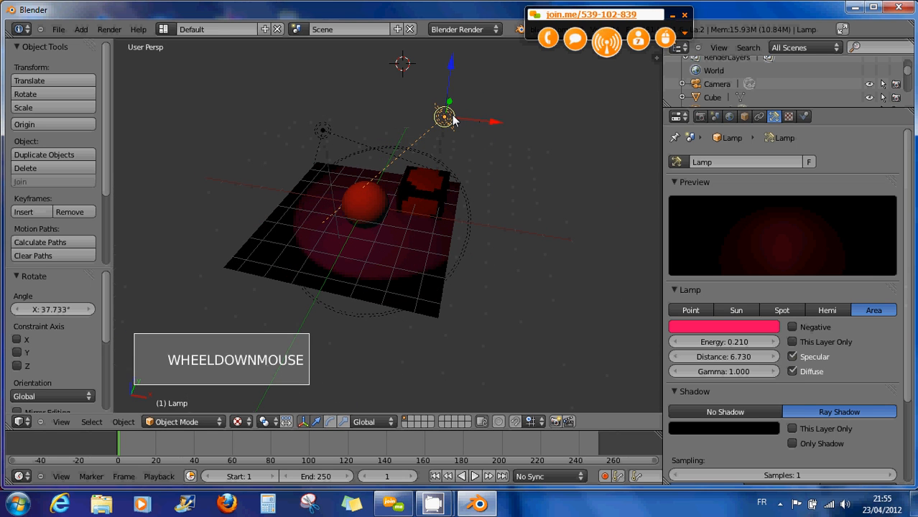
drag(453, 120, 533, 63)
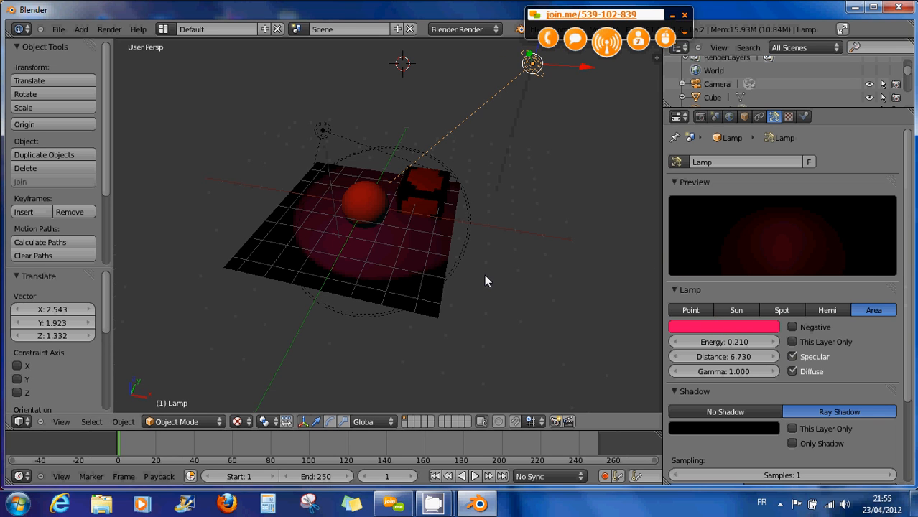
- Render the scene to check the Area lamp's lighting, and return to the 3D view
key(F12)
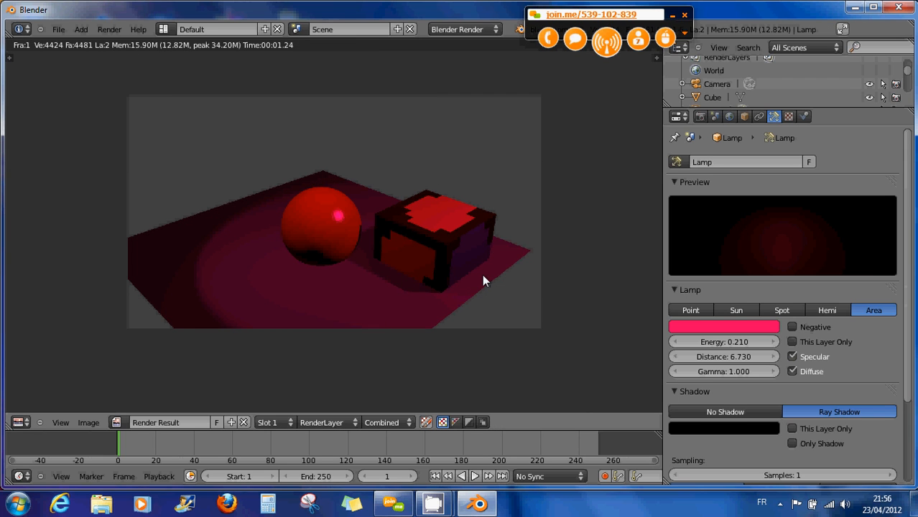
middle_click(444, 268)
key(Escape)
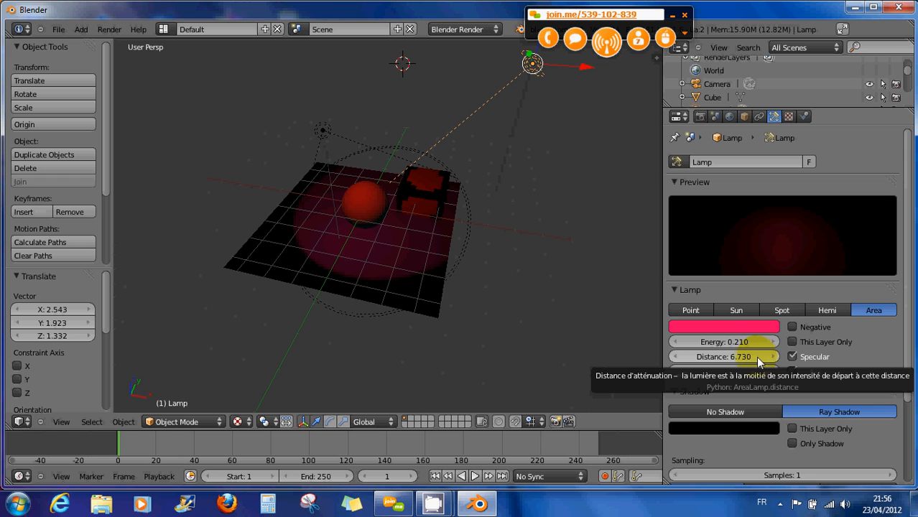
- Set the Area lamp's distance to 10.010 and move it about -0.62 in X, -0.72 in Y and -0.59 in Z
drag(752, 356, 71, 351)
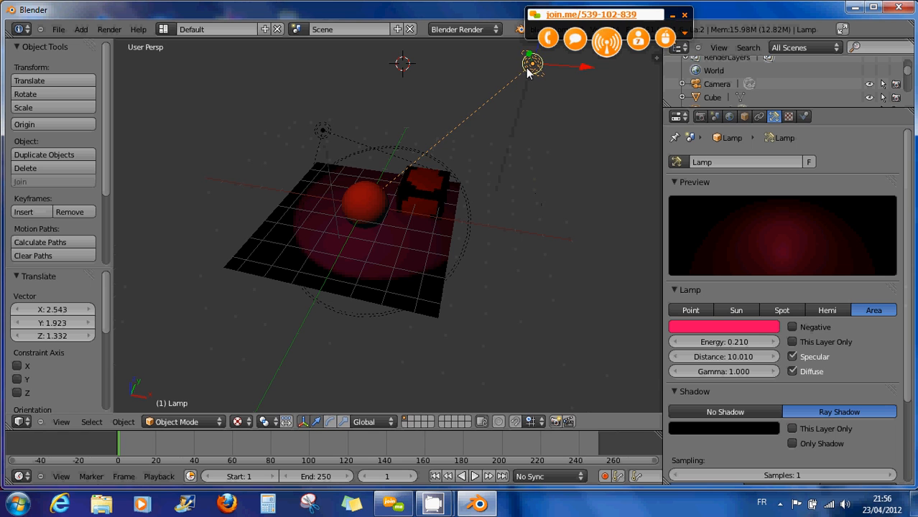
drag(529, 71, 505, 92)
middle_click(451, 230)
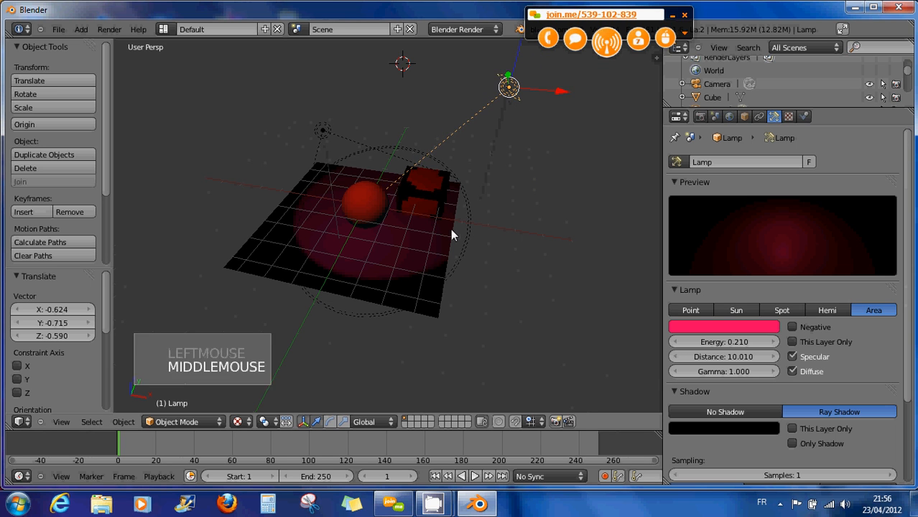
- Increase the Area lamp's falloff distance to 12.090
middle_drag(451, 230, 522, 264)
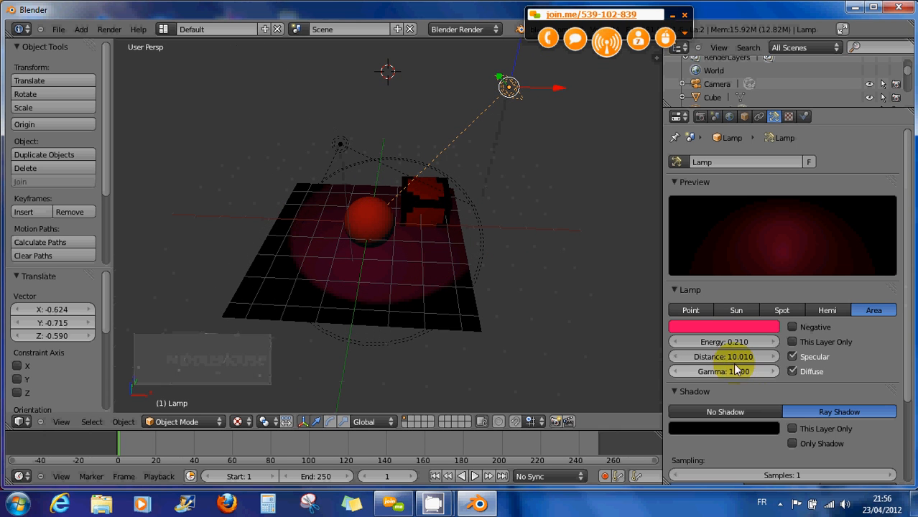
drag(733, 357, 913, 353)
middle_click(467, 291)
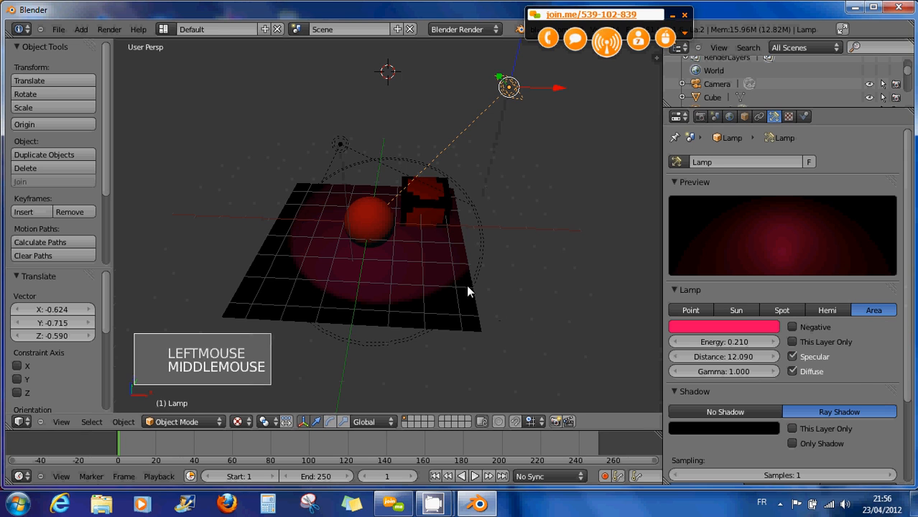
- Set the Area lamp's distance to 14.480 and render the scene to check its lighting
middle_drag(467, 285, 473, 256)
mouse_move(733, 354)
mouse_down()
mouse_move(842, 353)
mouse_move(701, 357)
mouse_move(719, 357)
mouse_up()
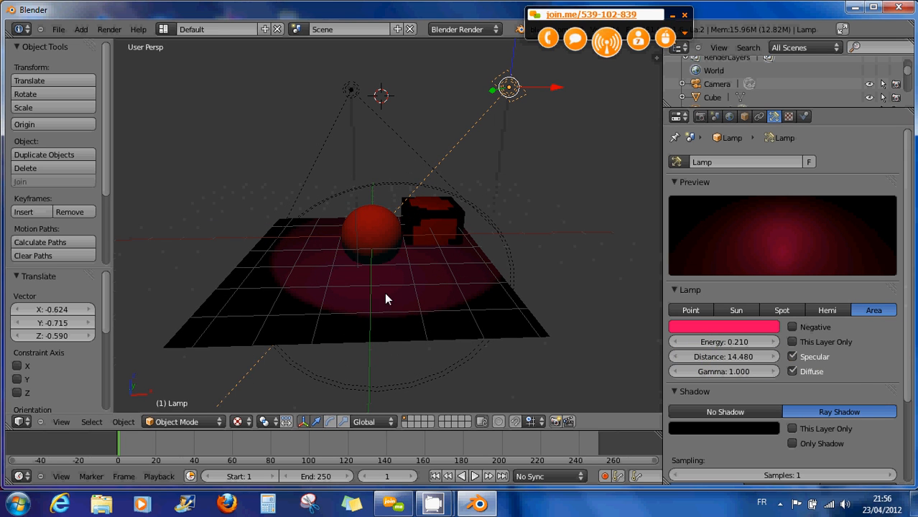
scroll(332, 326, down, 2)
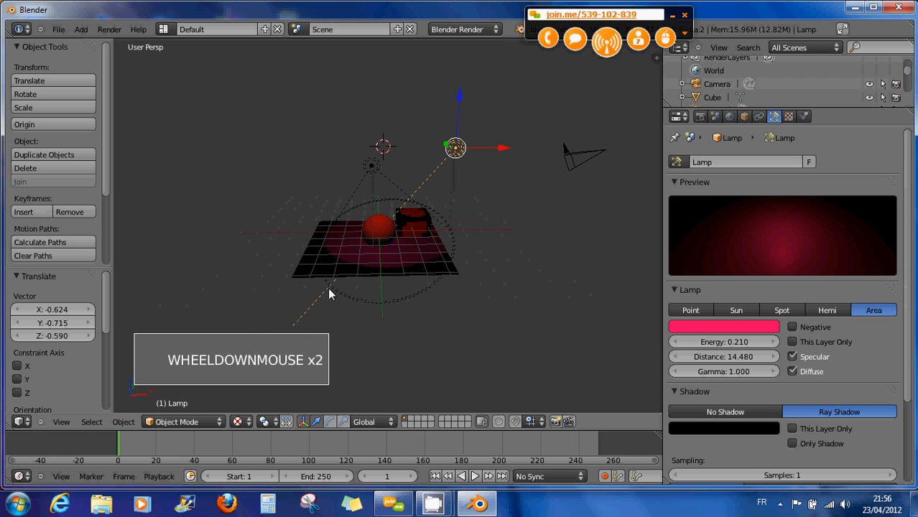
key(F12)
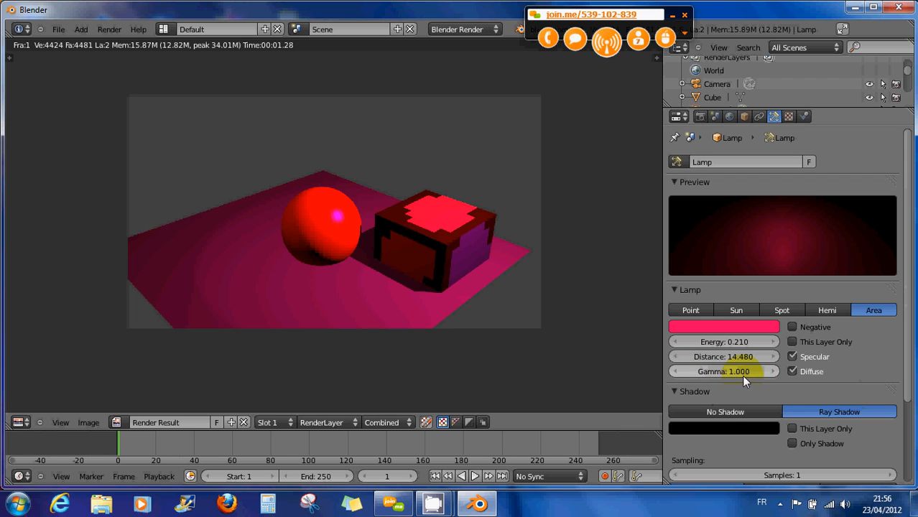
- Set the Area lamp's gamma to 1.331 and its distance to 9.440, returning from the render to the 3D view
drag(749, 374, 76, 371)
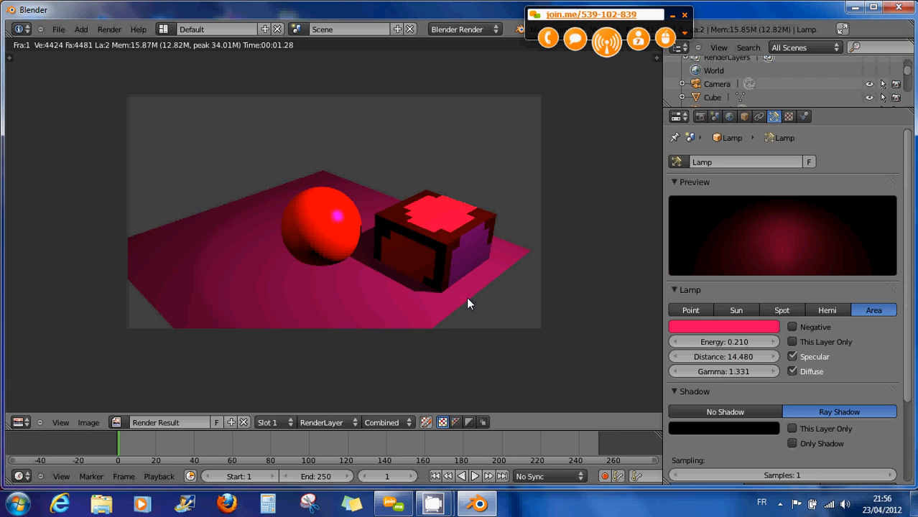
key(Escape)
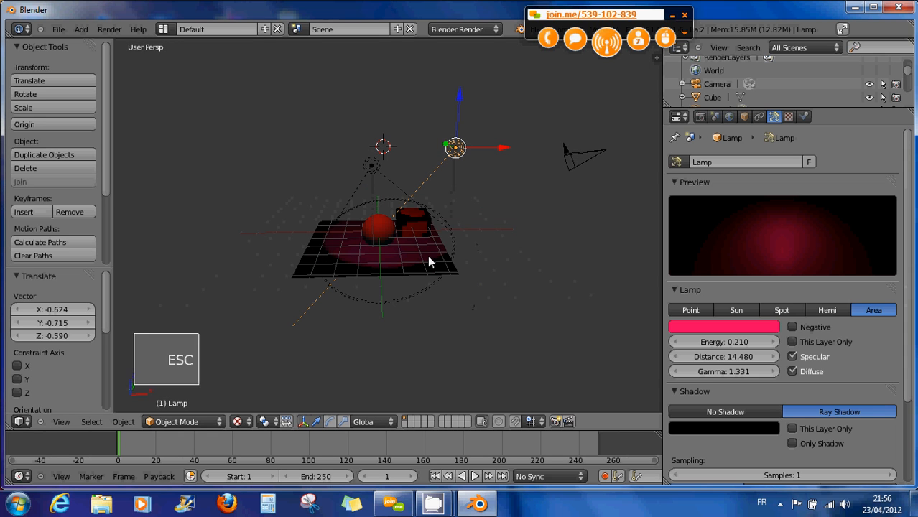
click(745, 360)
drag(743, 357, 634, 363)
drag(504, 360, 470, 359)
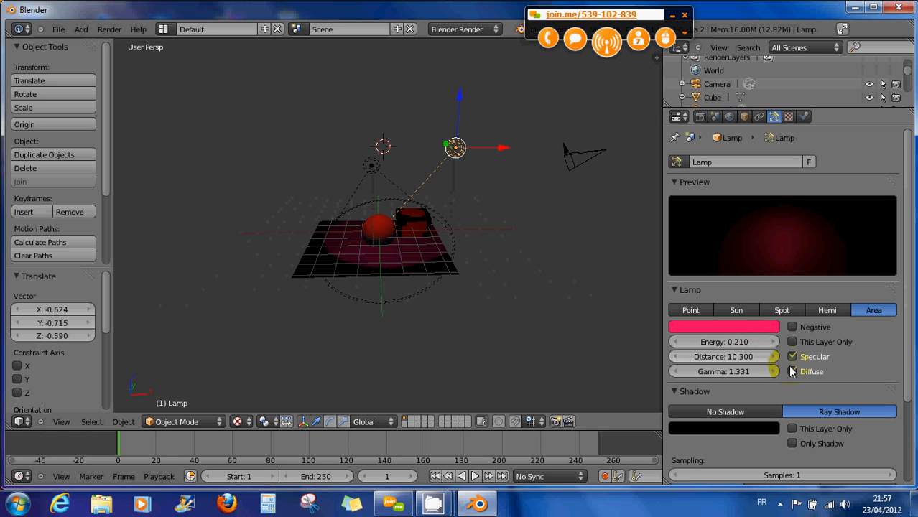
drag(755, 357, 688, 359)
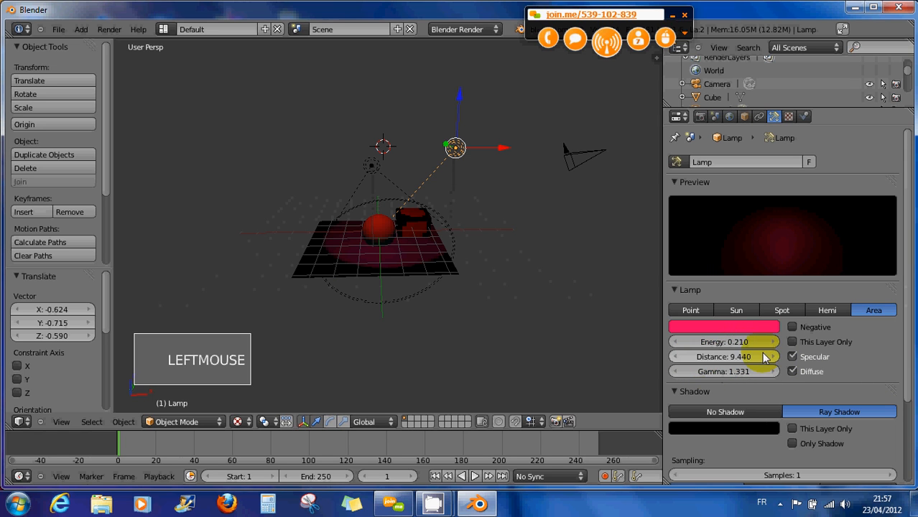
scroll(404, 210, up, 2)
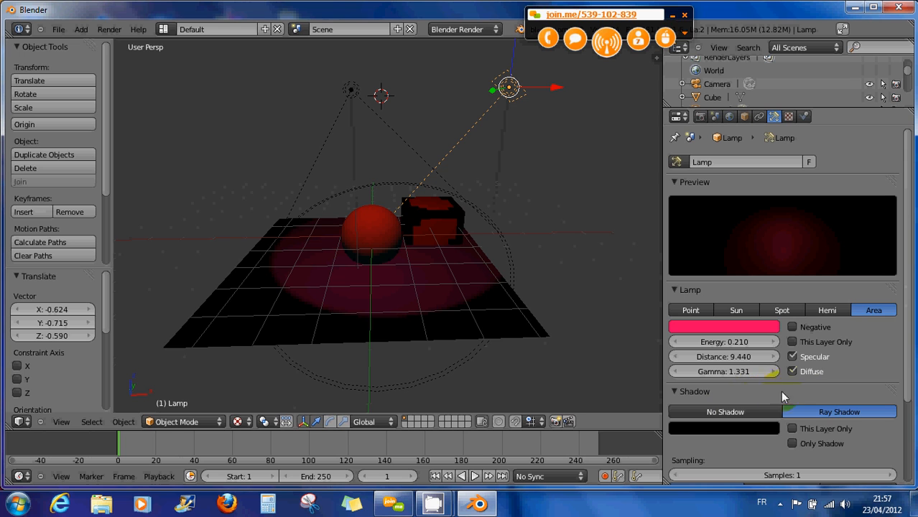
- Try the Hemi type on the selected Area lamp and change the lamp to Spot
scroll(779, 384, down, 2)
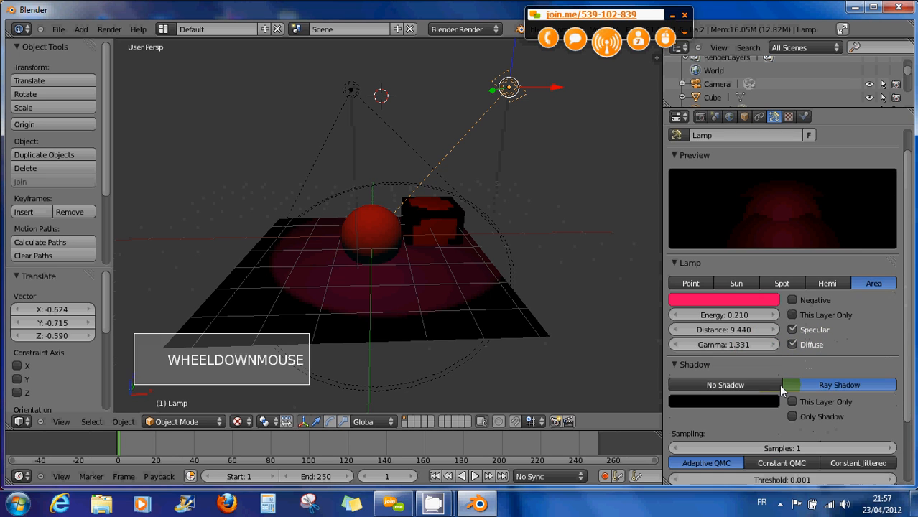
scroll(750, 379, up, 1)
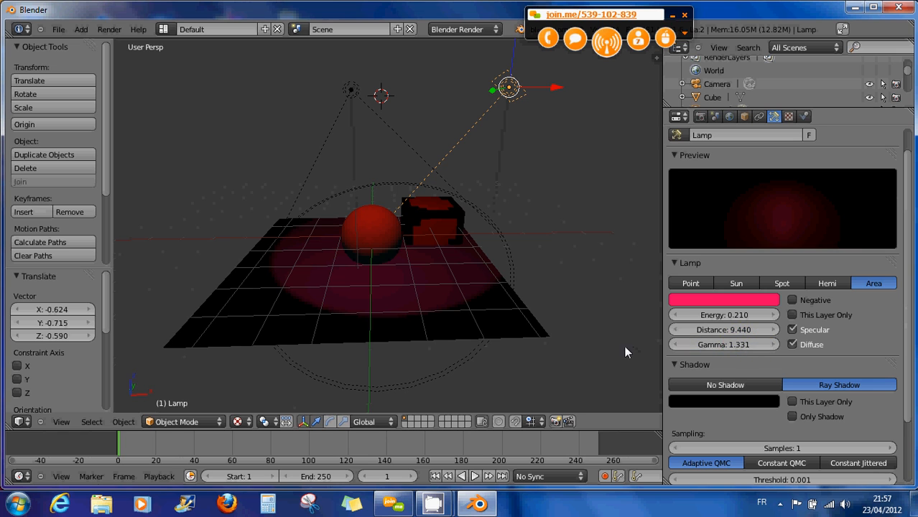
click(828, 284)
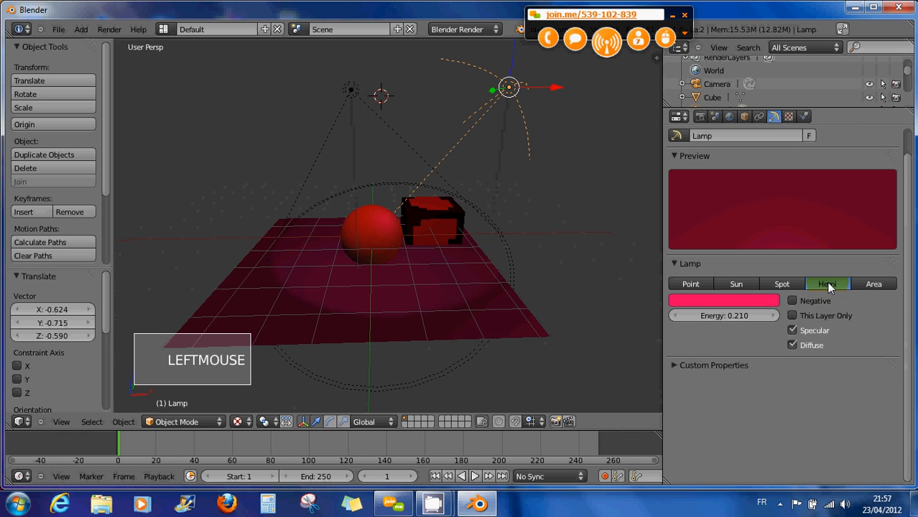
click(781, 283)
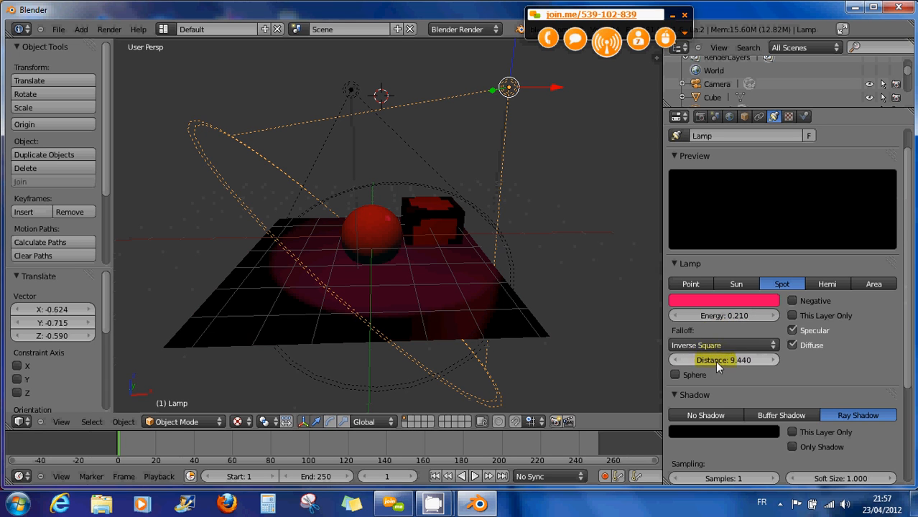
- Lighten the Spot lamp's ray shadow colour to grey, about 0.0985 in R, G and B
scroll(733, 387, down, 3)
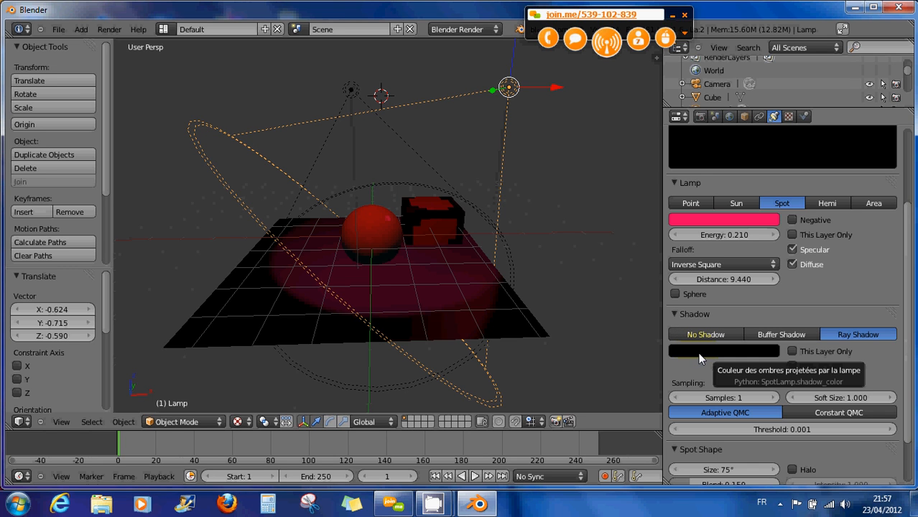
scroll(354, 289, up, 2)
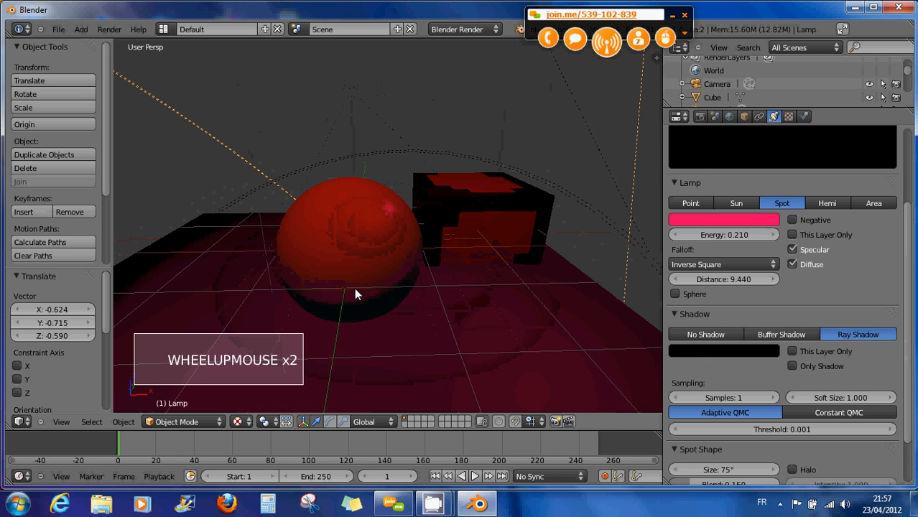
click(711, 359)
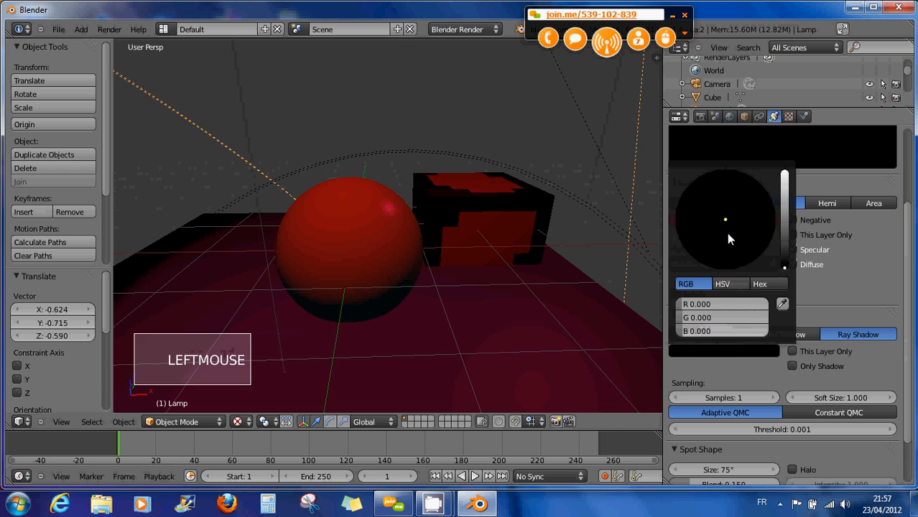
drag(785, 264, 786, 240)
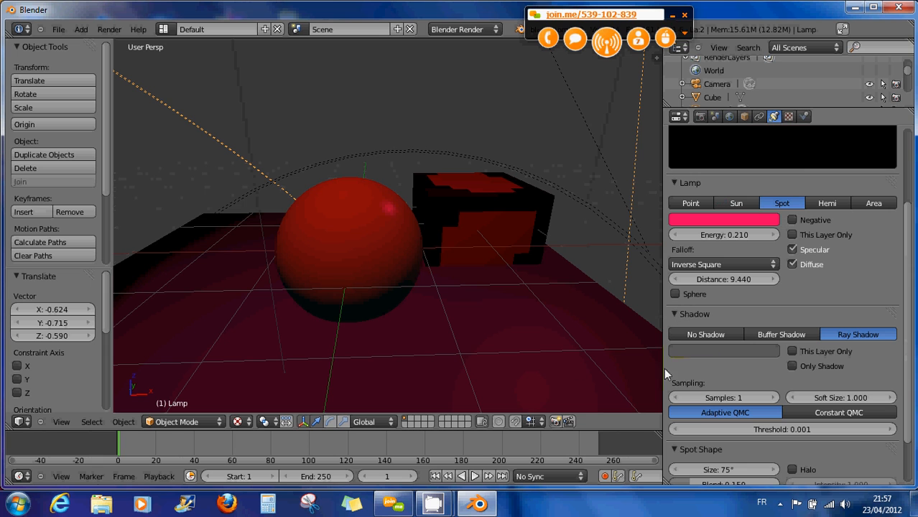
- Set the Spot lamp's ray shadow sampling method to Constant QMC
scroll(467, 363, down, 2)
scroll(438, 343, down, 1)
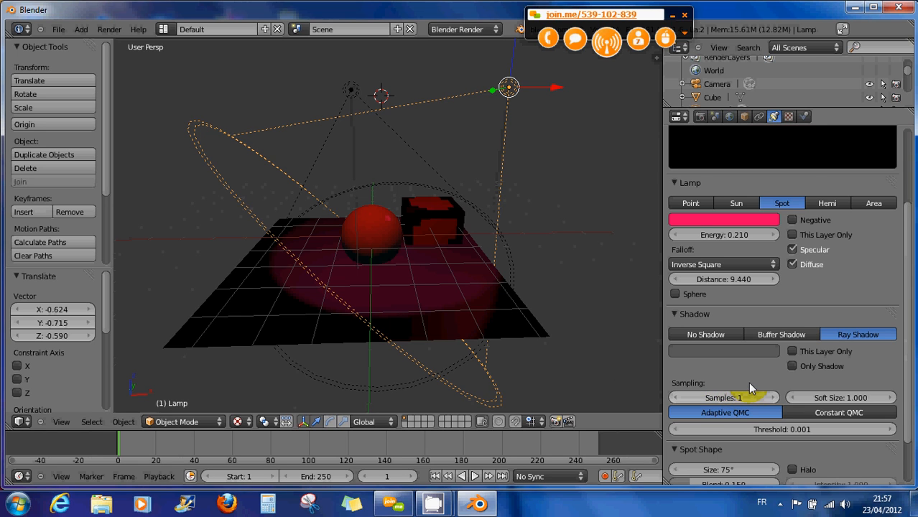
scroll(747, 387, down, 1)
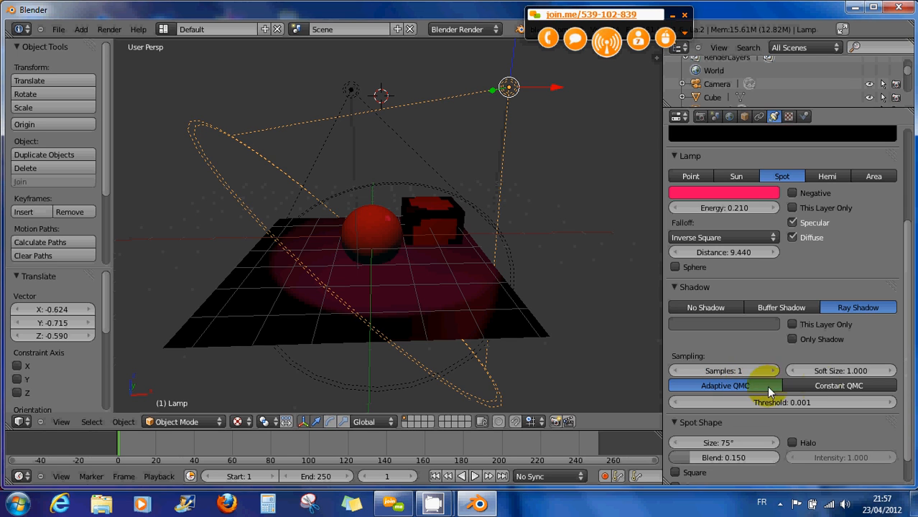
click(834, 386)
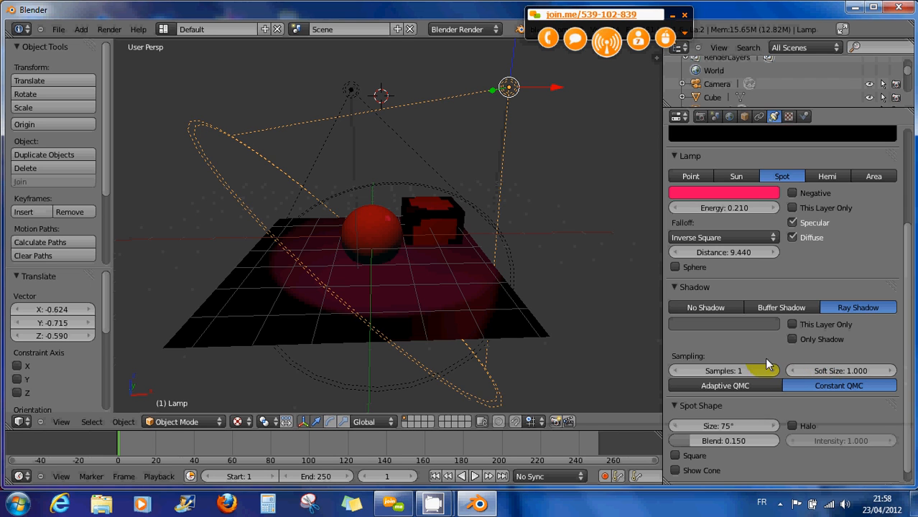
- Render the scene, examine the shadows around the sphere and cube up close, and return to the 3D view
key(F12)
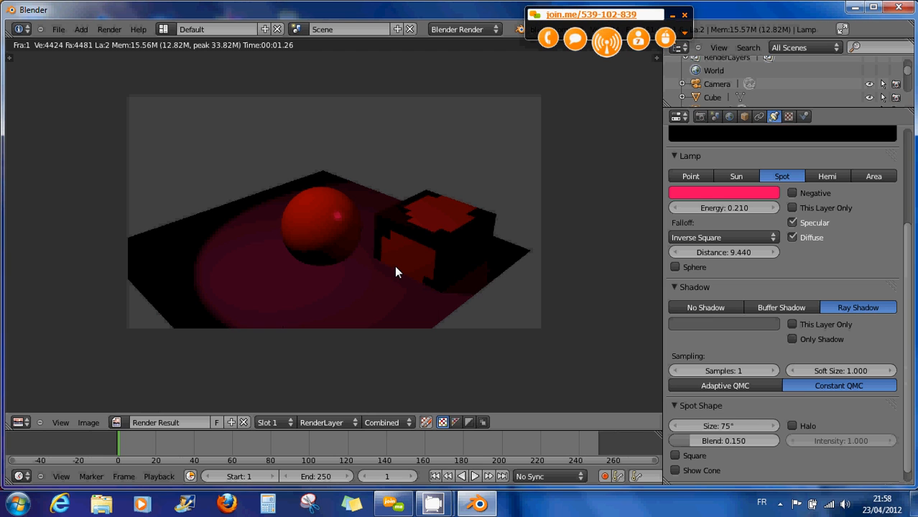
scroll(399, 277, up, 4)
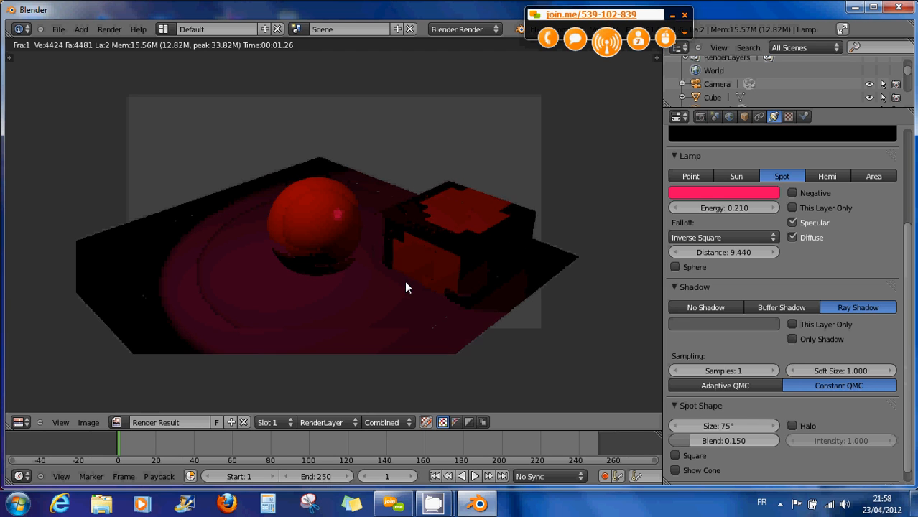
scroll(429, 320, up, 2)
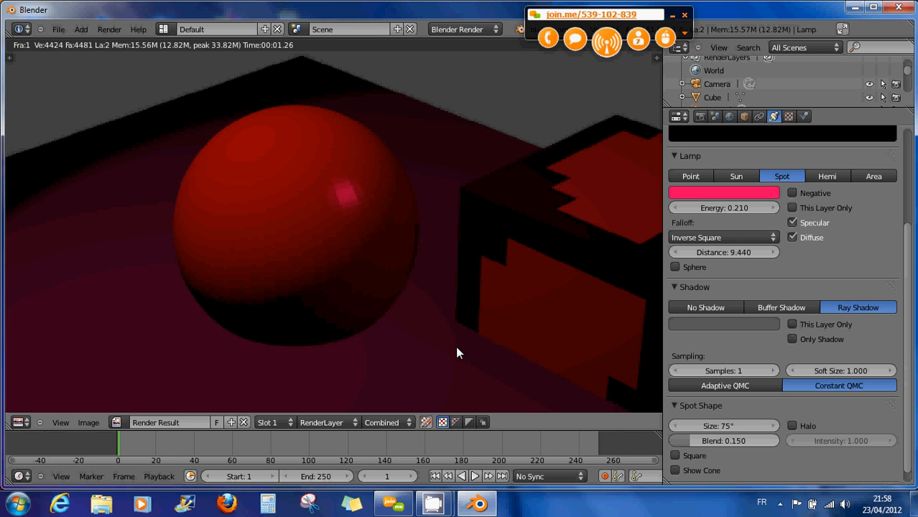
key(Escape)
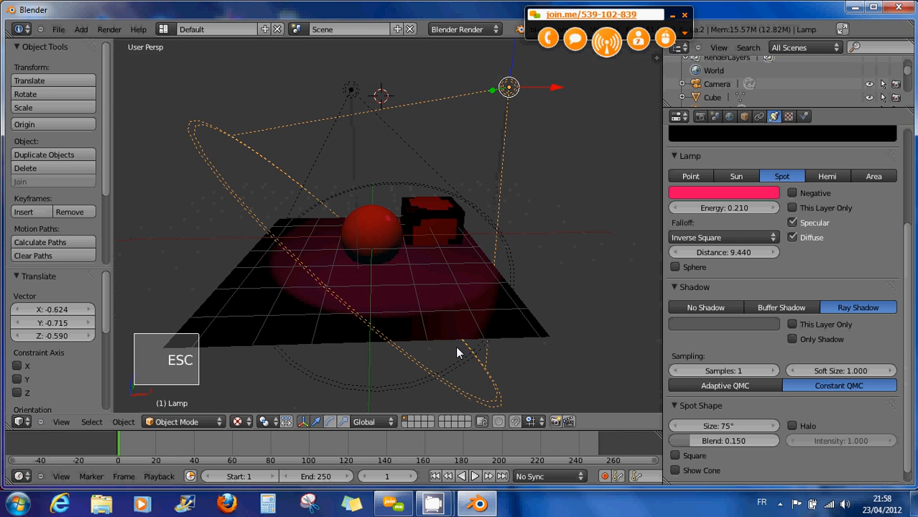
- Darken the Spot lamp's shadow colour back to black, check it in a render, and return to the 3D view
click(699, 327)
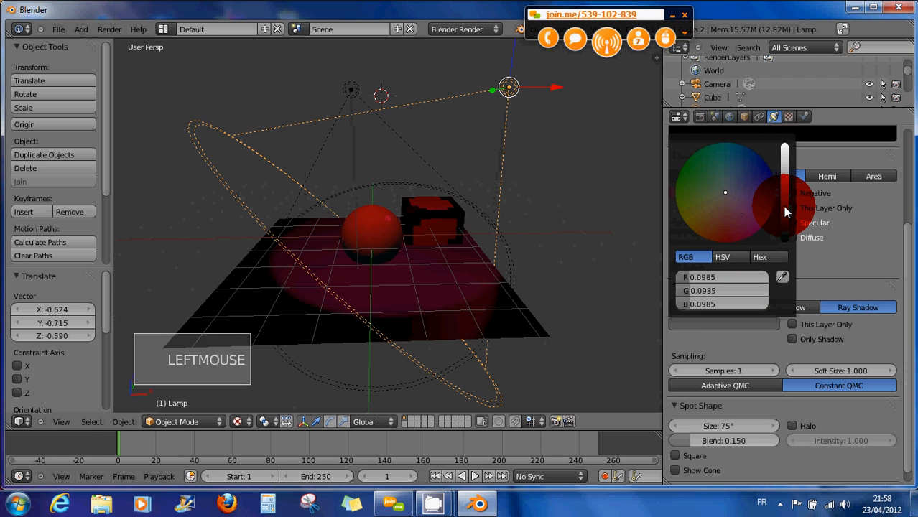
drag(783, 206, 784, 258)
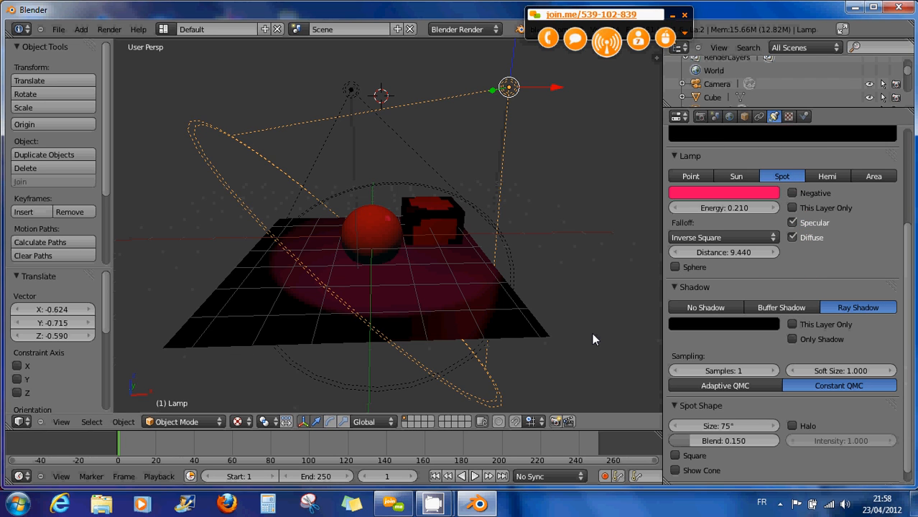
key(F12)
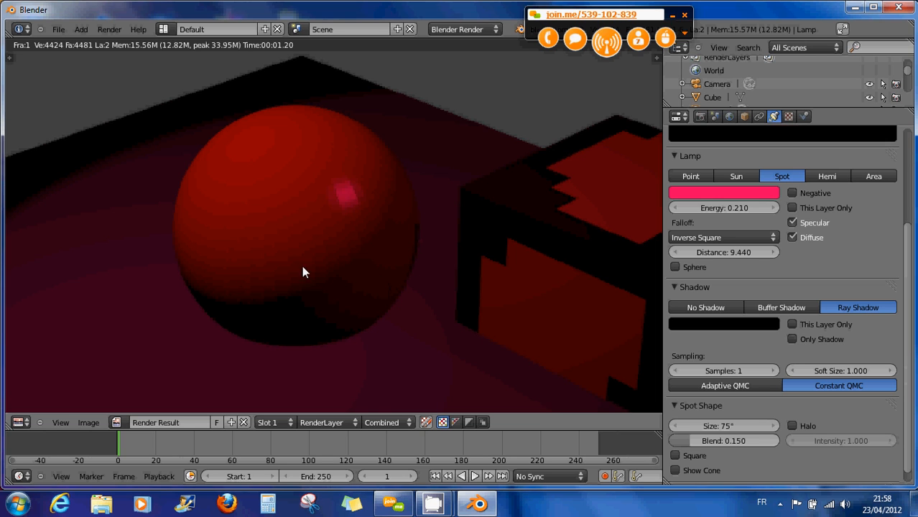
scroll(260, 274, down, 2)
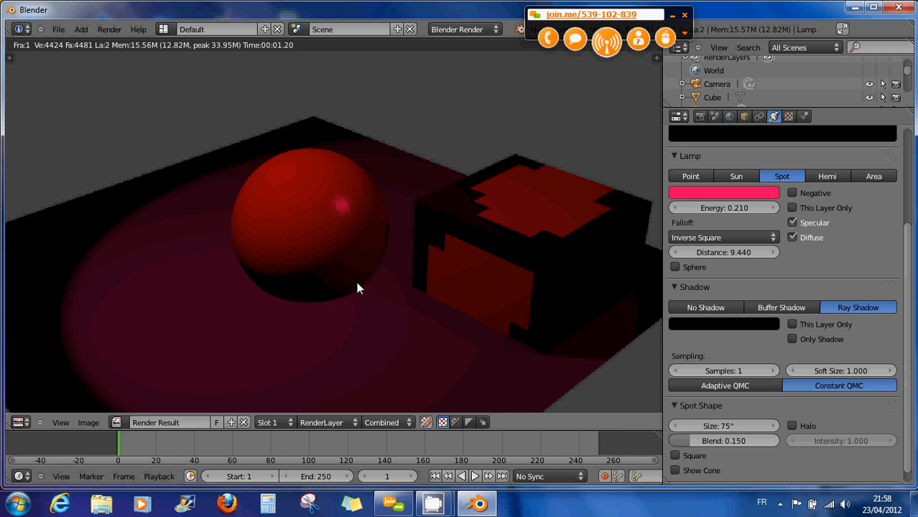
key(Escape)
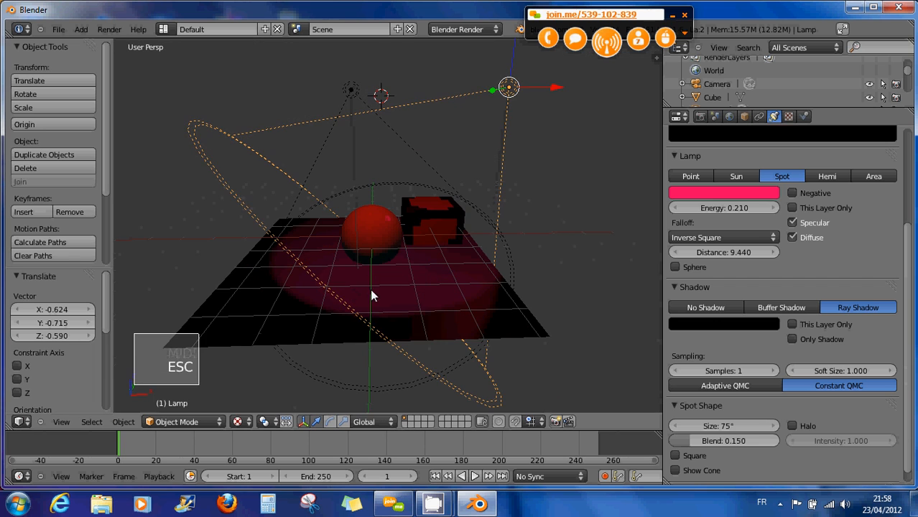
- Move the cube by about (0.13, -0.08, -0.19) and by about (-0.06, -0.91, -0.28) in X, Y and Z
right_click(443, 227)
drag(432, 233, 435, 241)
middle_drag(435, 258, 355, 307)
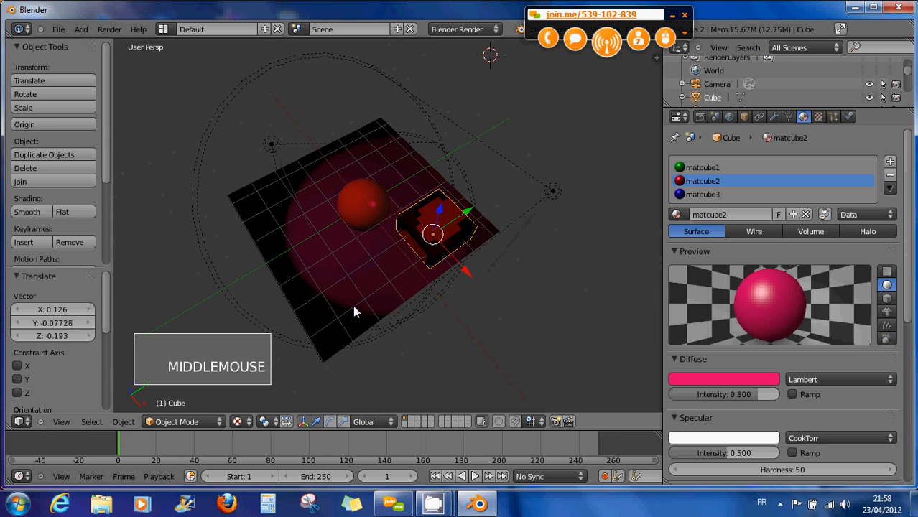
click(442, 212)
drag(442, 211, 408, 244)
middle_drag(372, 266, 470, 224)
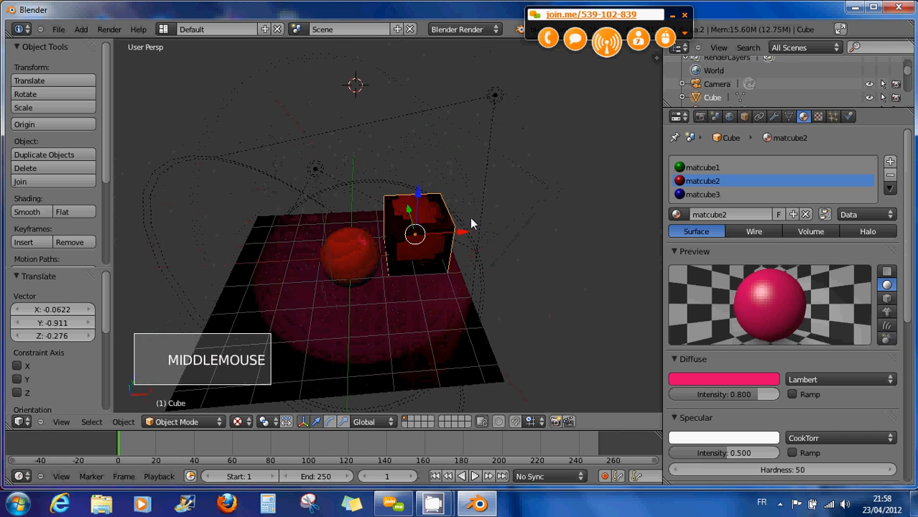
- Render the scene with the moved cube, inspect the shading on the sphere, and return to the 3D view
key(F12)
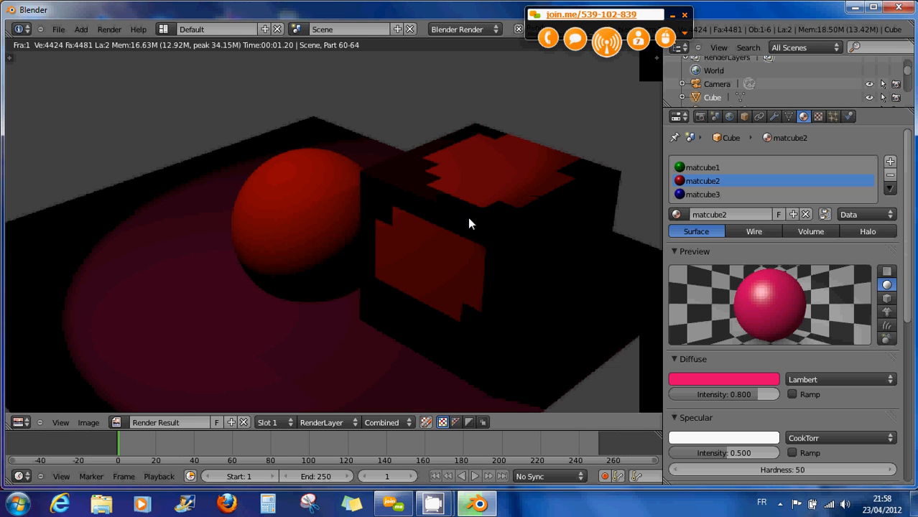
scroll(359, 218, up, 3)
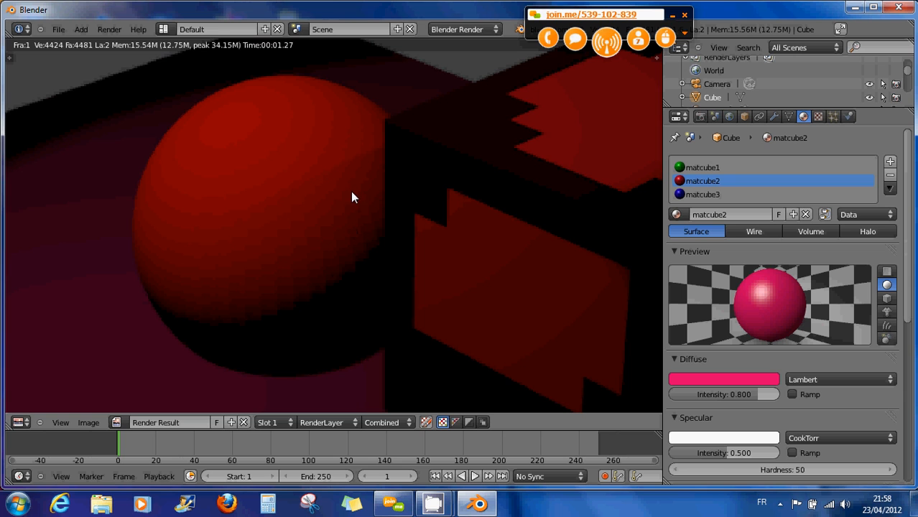
key(Escape)
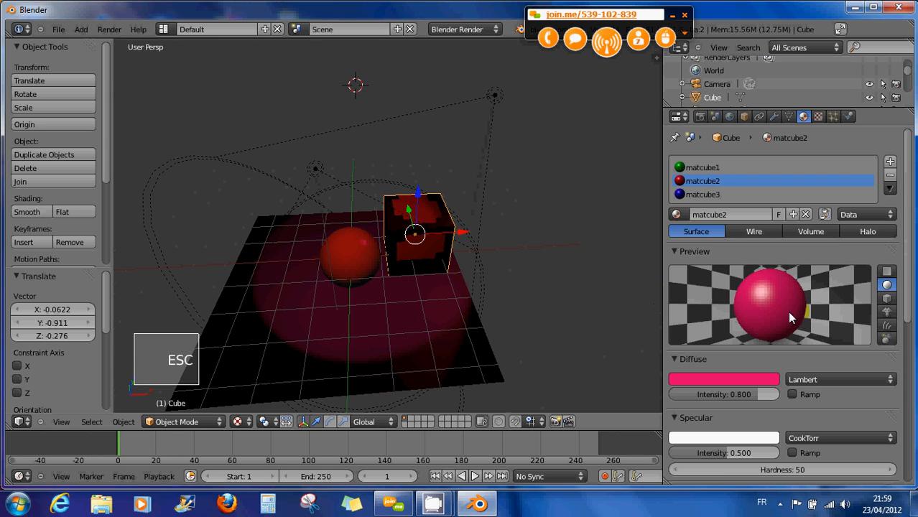
- Compare the settings of the two Spot lamps and delete the one directly above the sphere
right_click(495, 96)
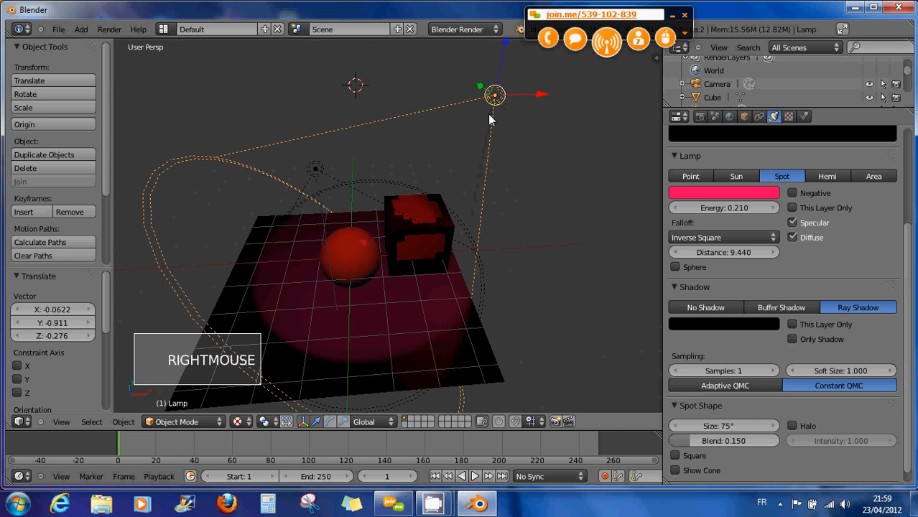
right_click(317, 167)
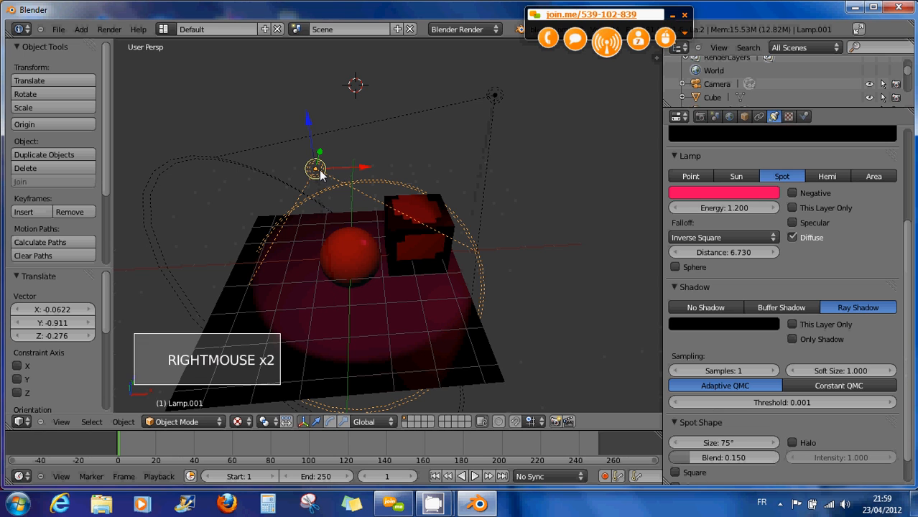
right_click(494, 97)
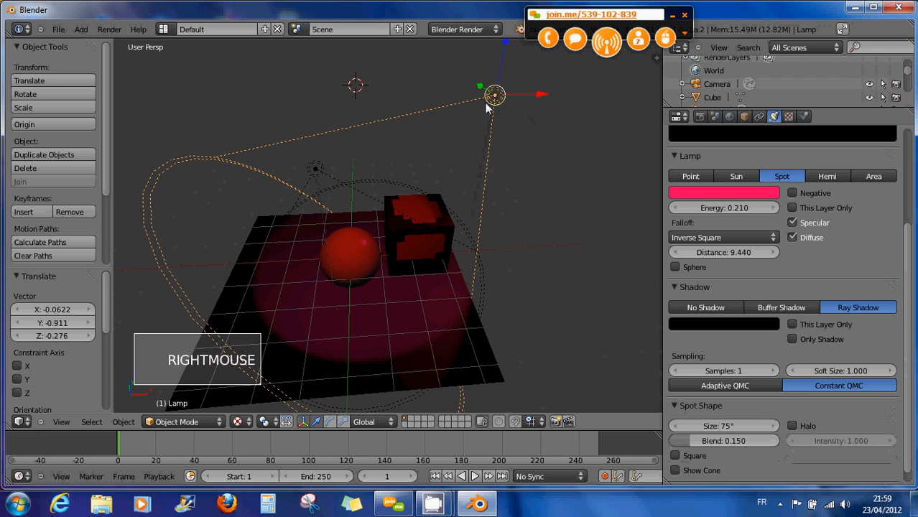
right_click(319, 169)
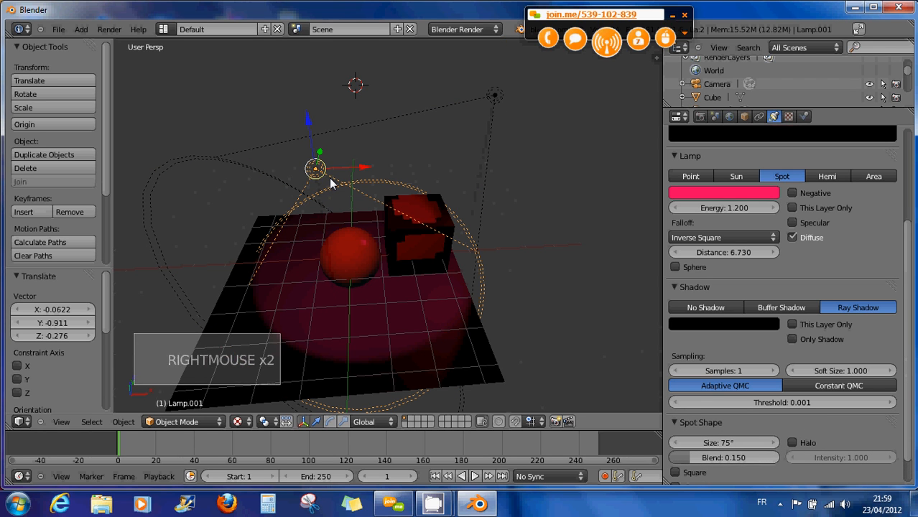
key(Delete)
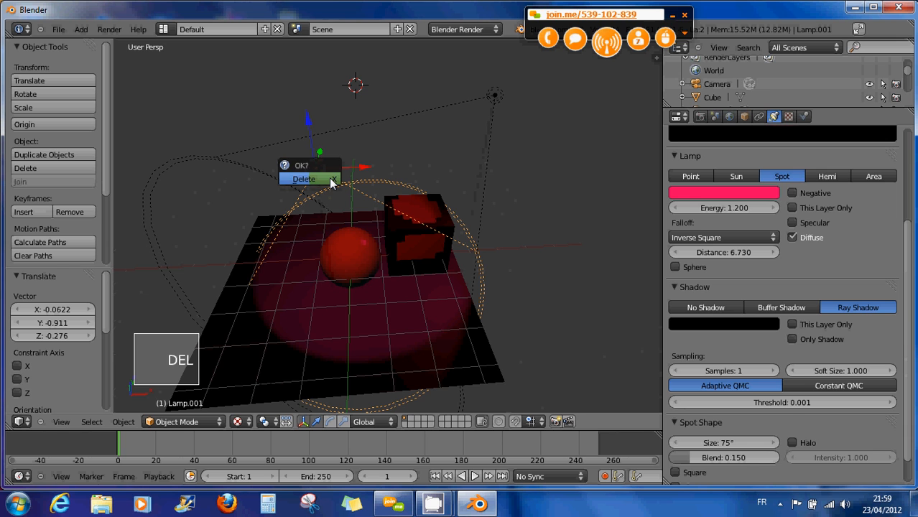
click(316, 178)
middle_drag(443, 245, 500, 276)
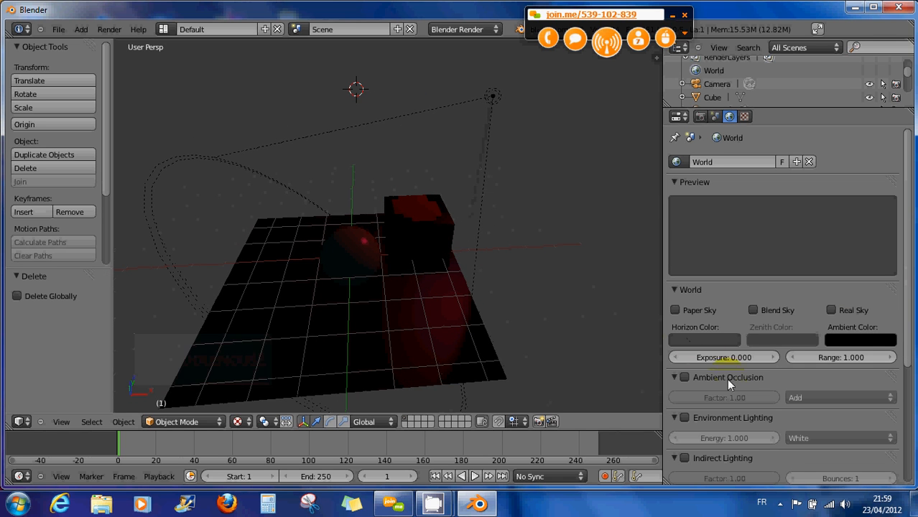
- Change the remaining Spot lamp's light colour to near-white and collapse its shadow settings
right_click(491, 95)
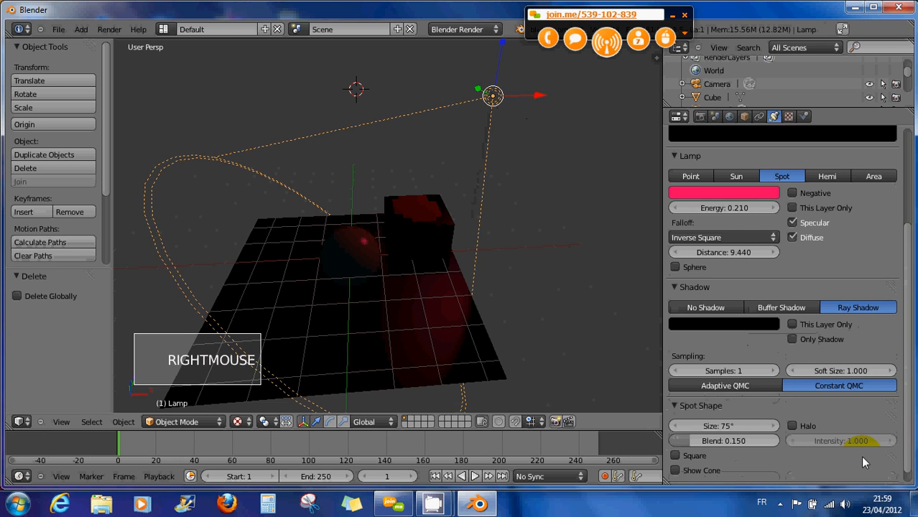
scroll(832, 439, down, 5)
scroll(825, 427, up, 2)
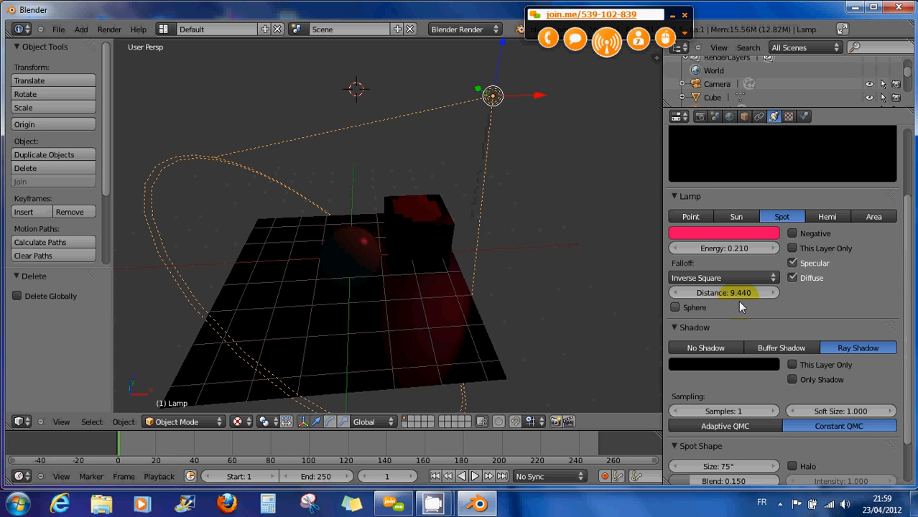
click(735, 234)
drag(731, 125, 727, 105)
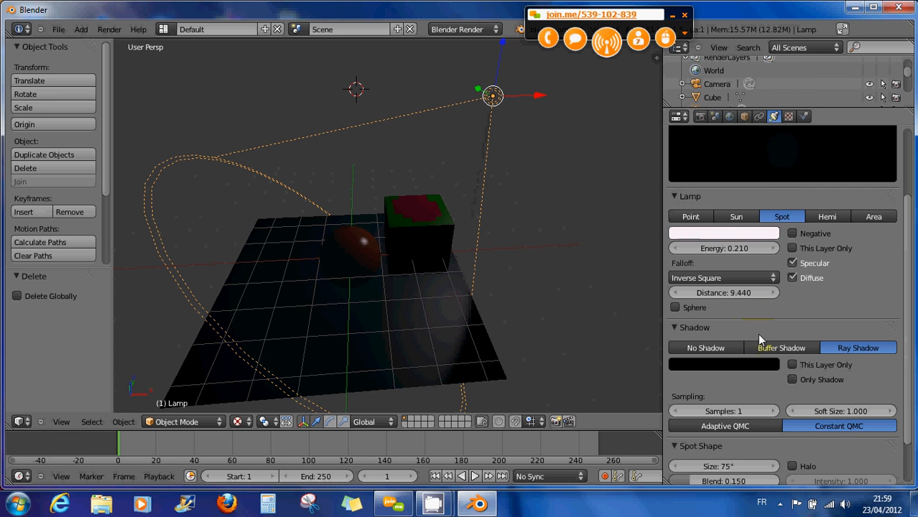
click(675, 327)
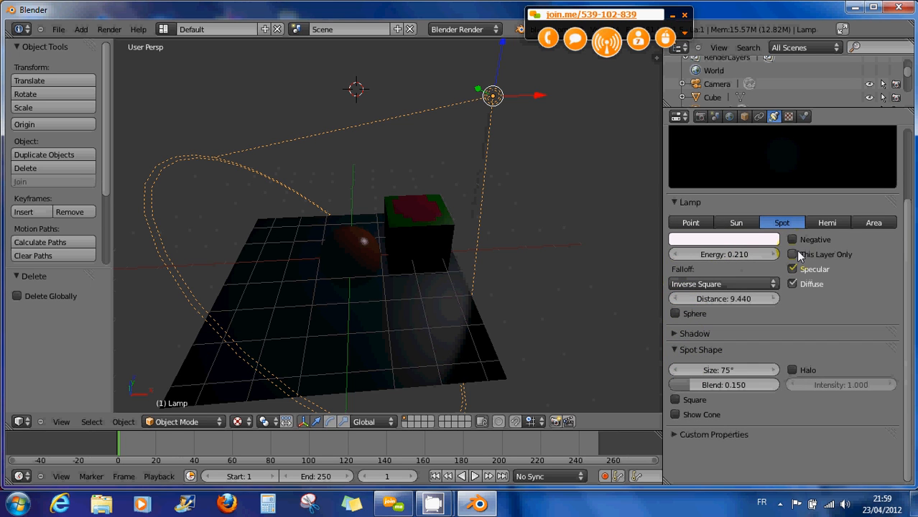
- Delete the remaining lamp and add a new Spot lamp at the 3D cursor
key(Delete)
click(496, 94)
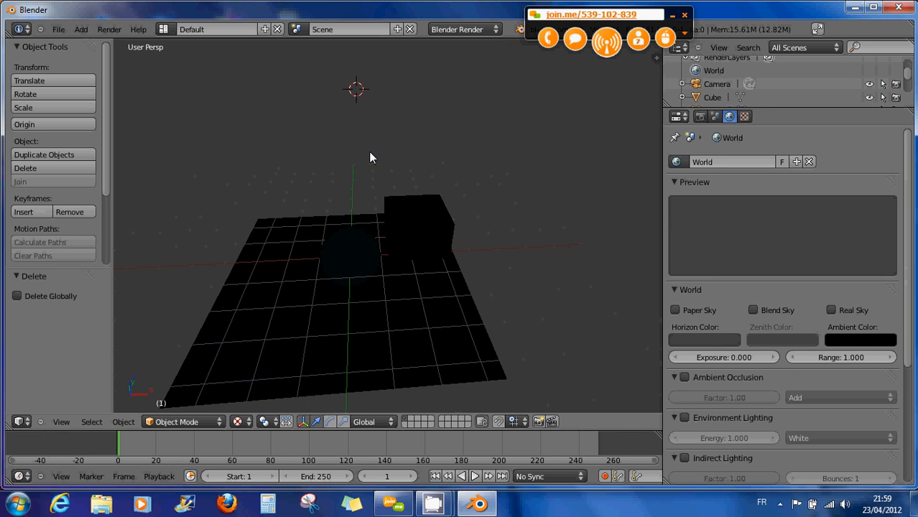
key(shift+a)
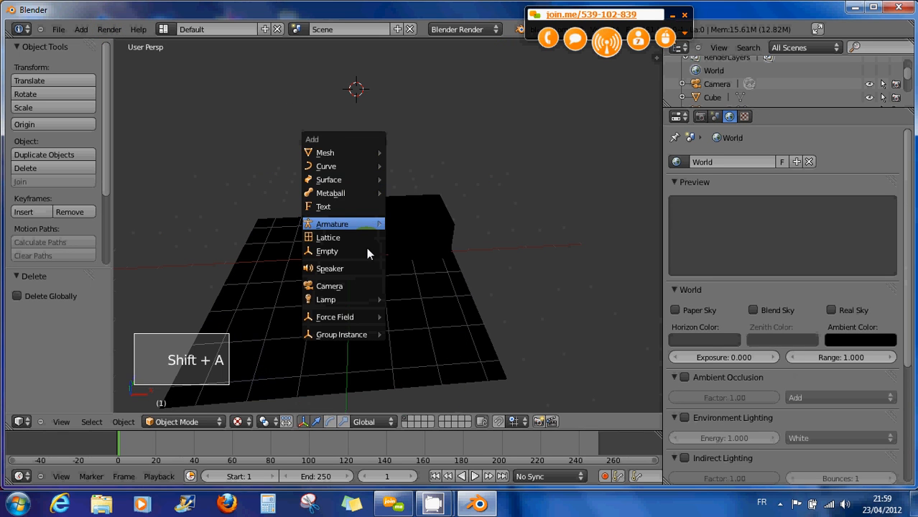
mouse_move(359, 297)
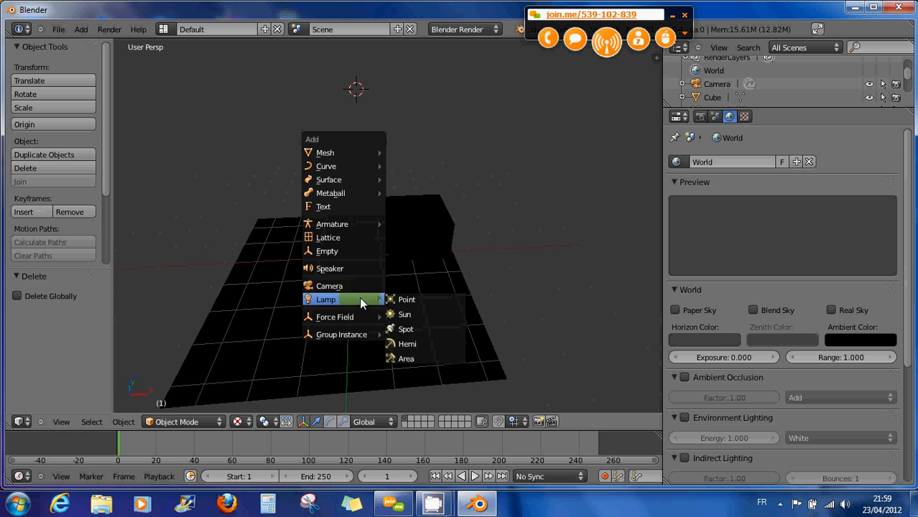
click(414, 328)
- Raise the new Spot lamp by about 14.36 along Z, and move it by about (2.68, -4.57, -4.91) in X, Y and Z
middle_drag(414, 296, 351, 280)
scroll(350, 280, down, 2)
drag(363, 115, 360, 403)
scroll(445, 476, down, 2)
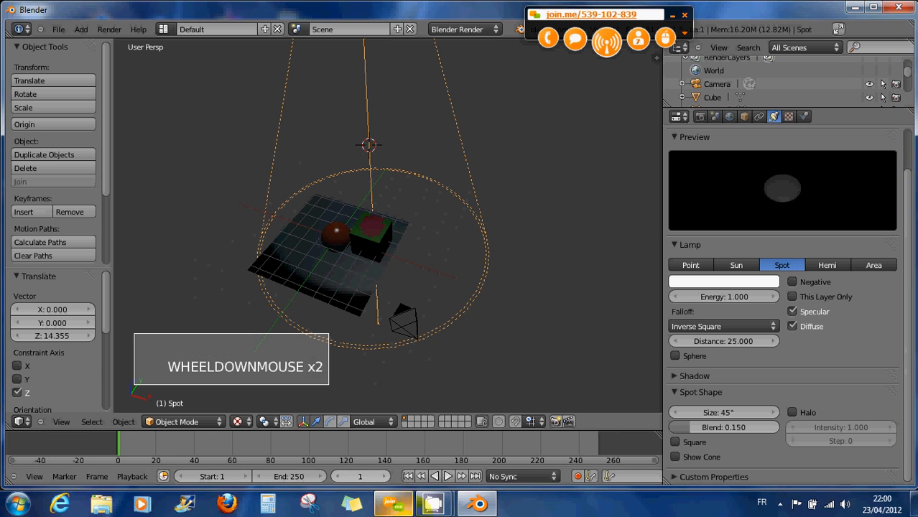
scroll(431, 299, down, 3)
scroll(389, 188, down, 1)
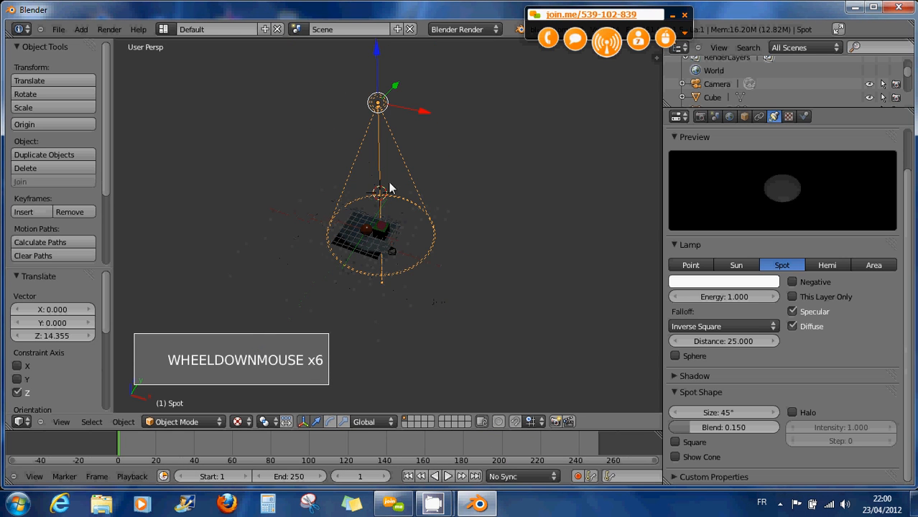
drag(379, 111, 385, 171)
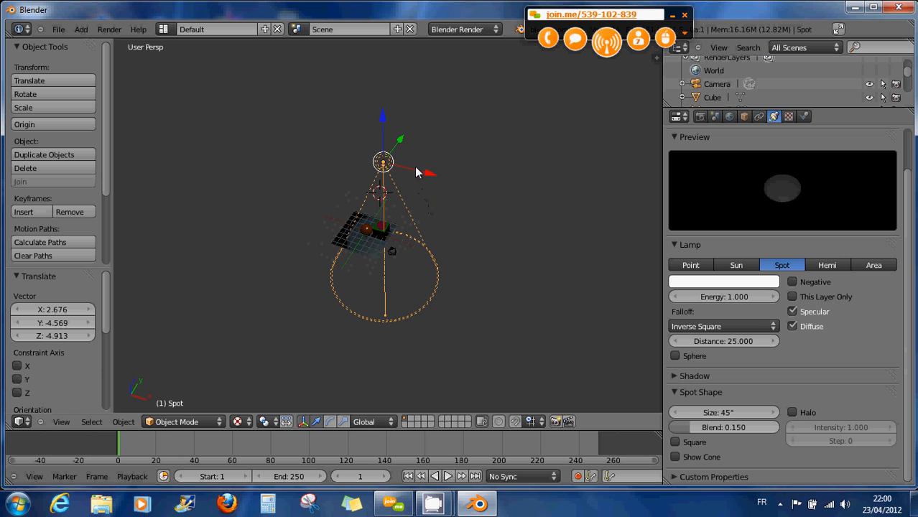
- Rotate the Spot lamp to shine sideways, lower it by about 10 along Z and shift it about 1.9 along X
key(r)
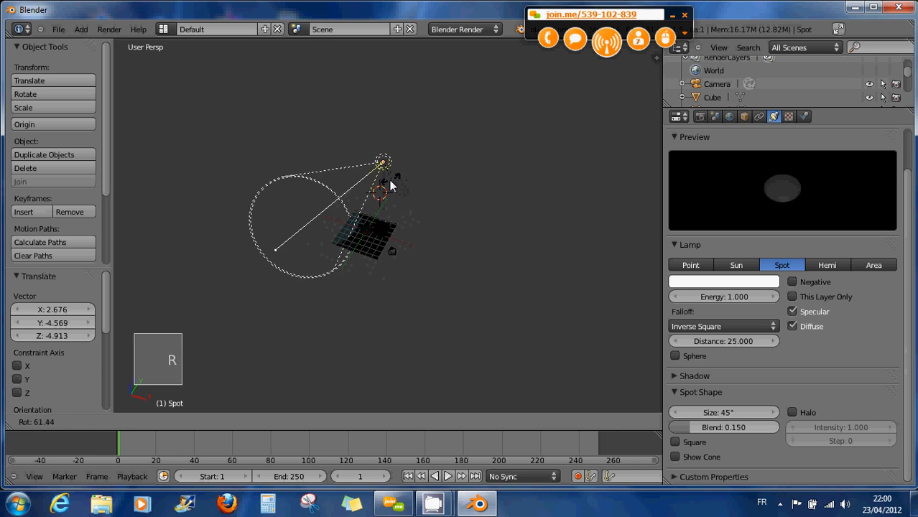
click(391, 178)
drag(383, 121, 403, 175)
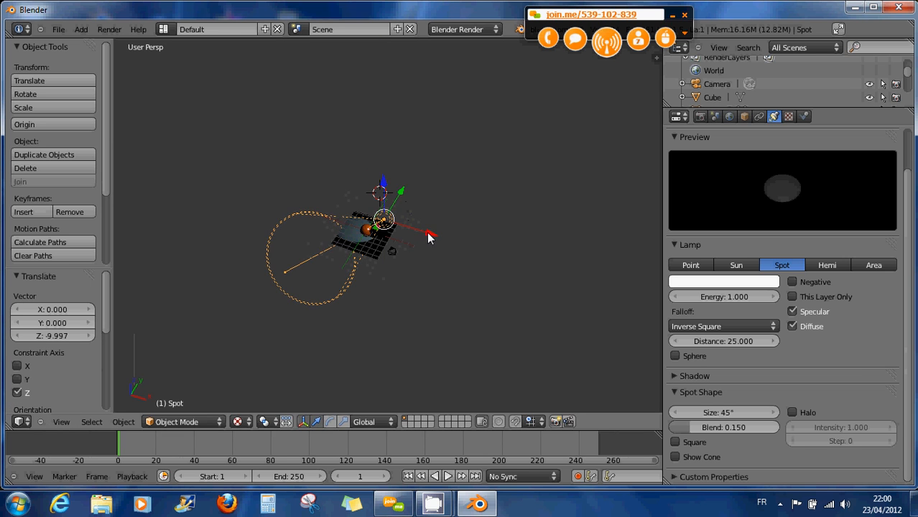
mouse_move(430, 237)
mouse_down()
mouse_move(441, 233)
mouse_move(431, 237)
mouse_up()
- Move the cube about 0.41 along Y
scroll(348, 272, up, 1)
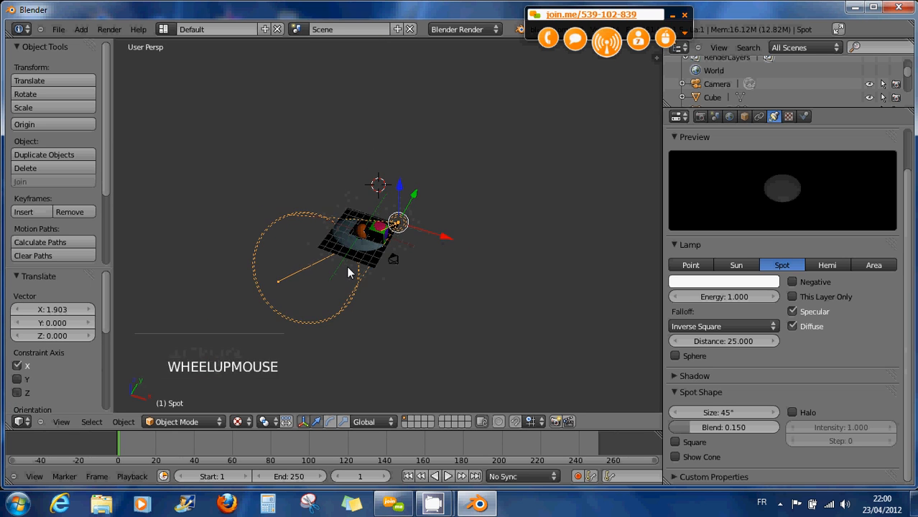
scroll(348, 271, up, 7)
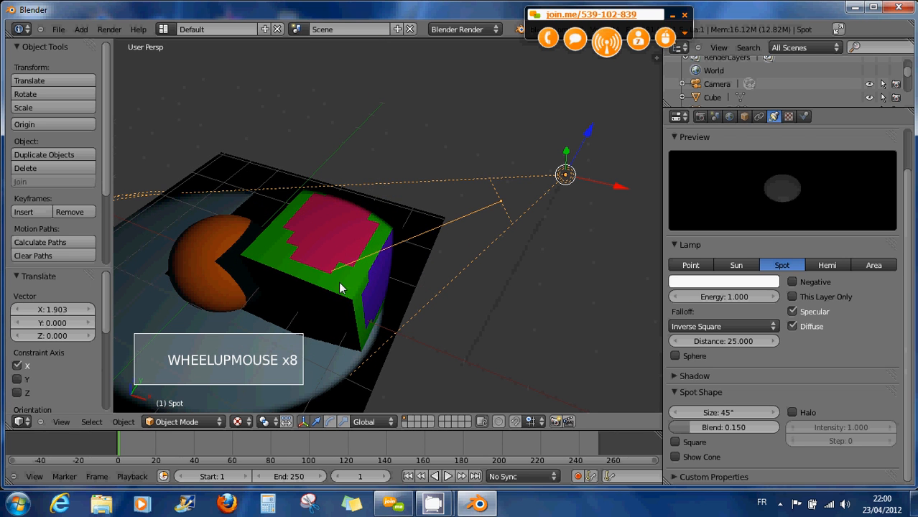
right_click(343, 287)
drag(355, 232, 370, 222)
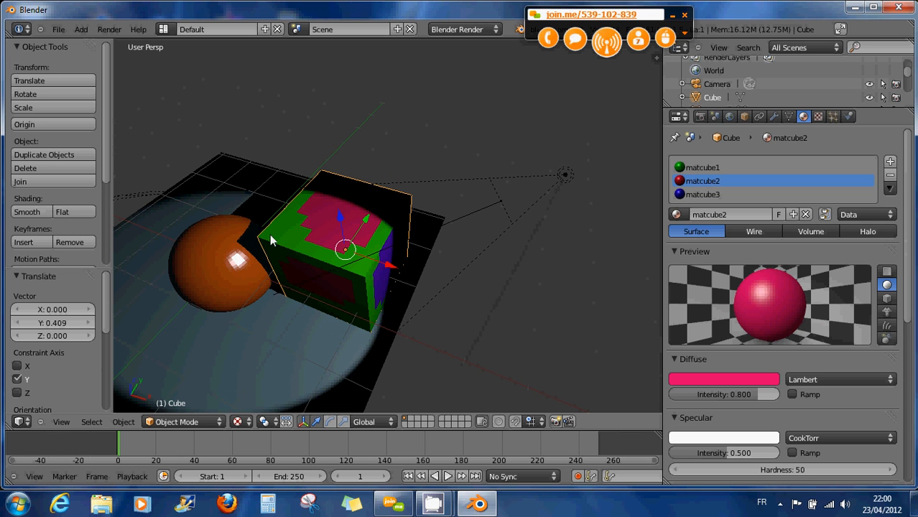
- Render the scene, examine the cube's black shadow on the sphere, and return to the 3D view
middle_drag(402, 330, 443, 318)
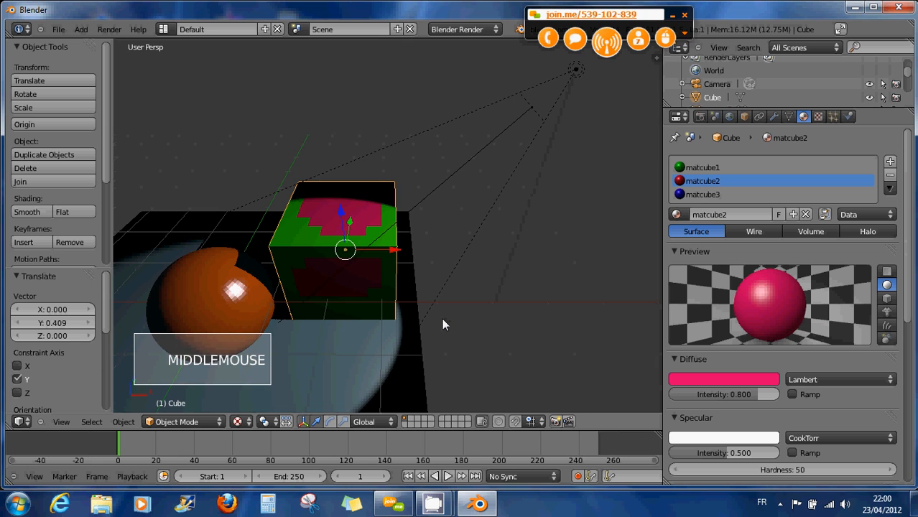
key(F12)
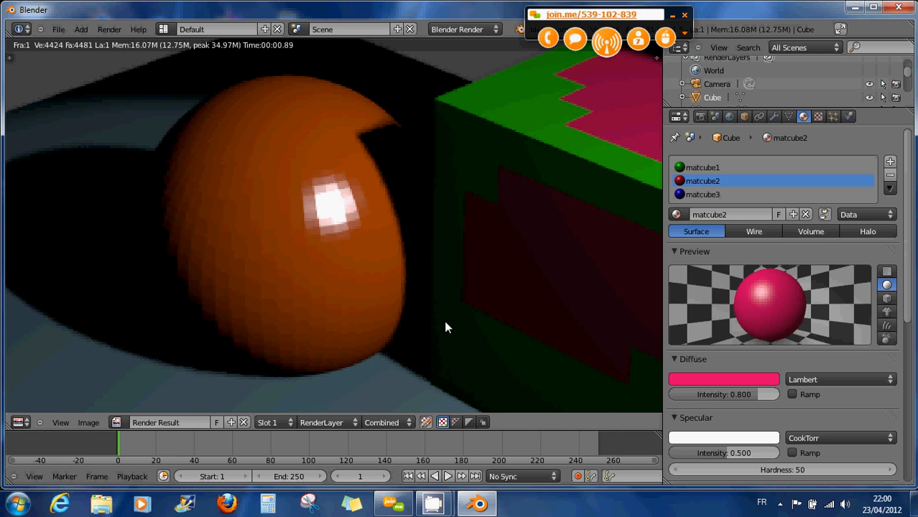
key(Escape)
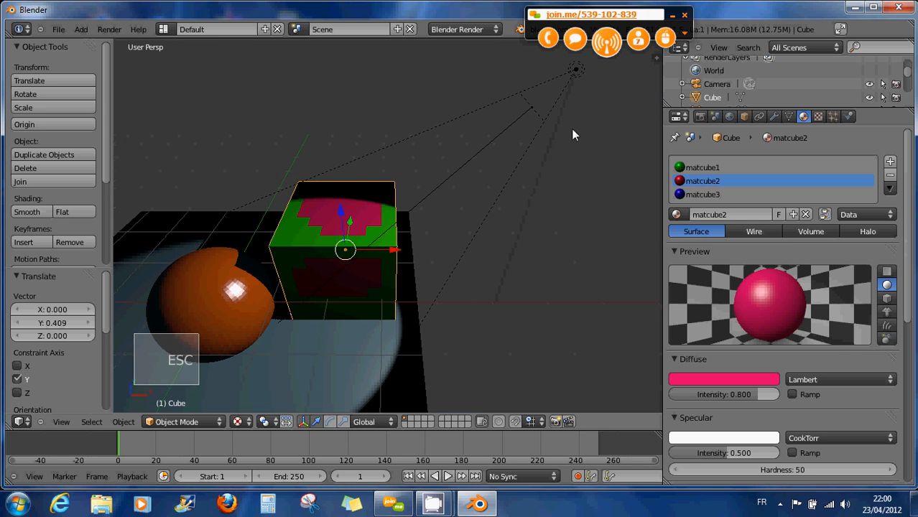
- Lighten the Spot lamp's shadow colour to grey with RGB values of 0.420, check it in a render, and return to the 3D view
right_click(574, 69)
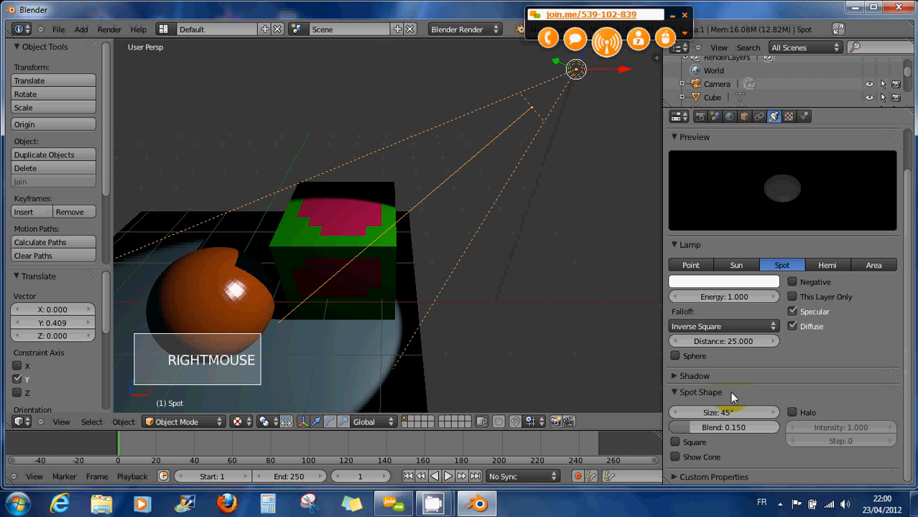
click(674, 376)
click(732, 413)
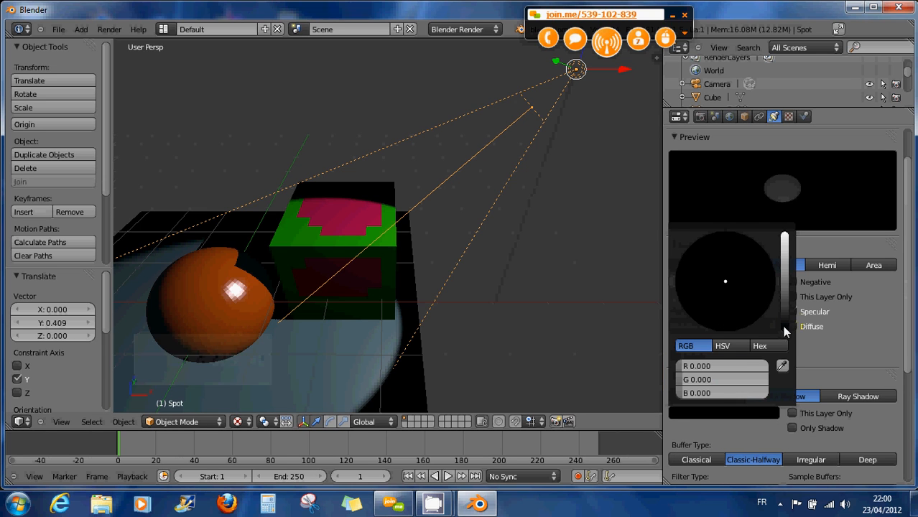
drag(784, 327, 785, 268)
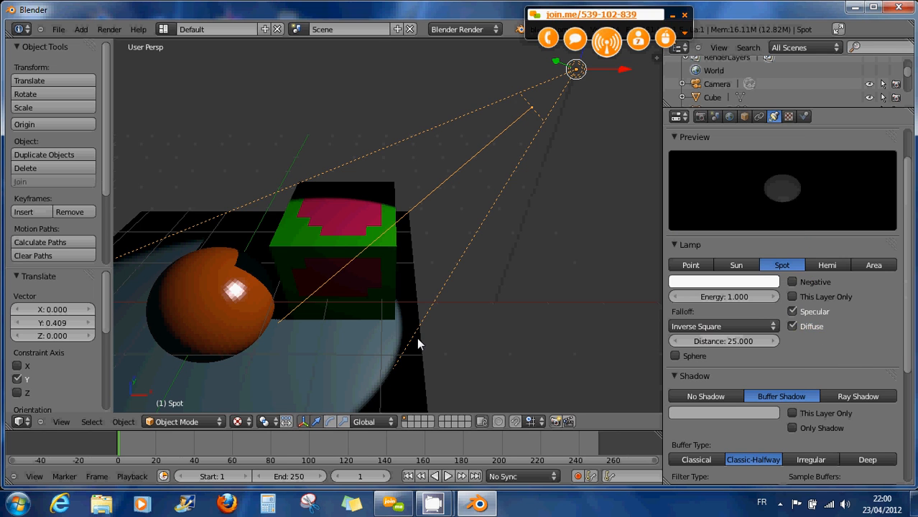
key(F12)
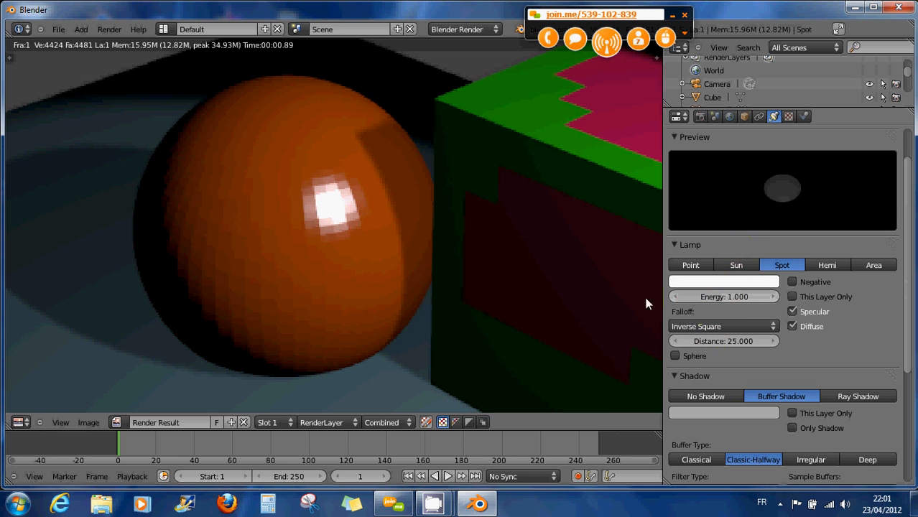
key(Escape)
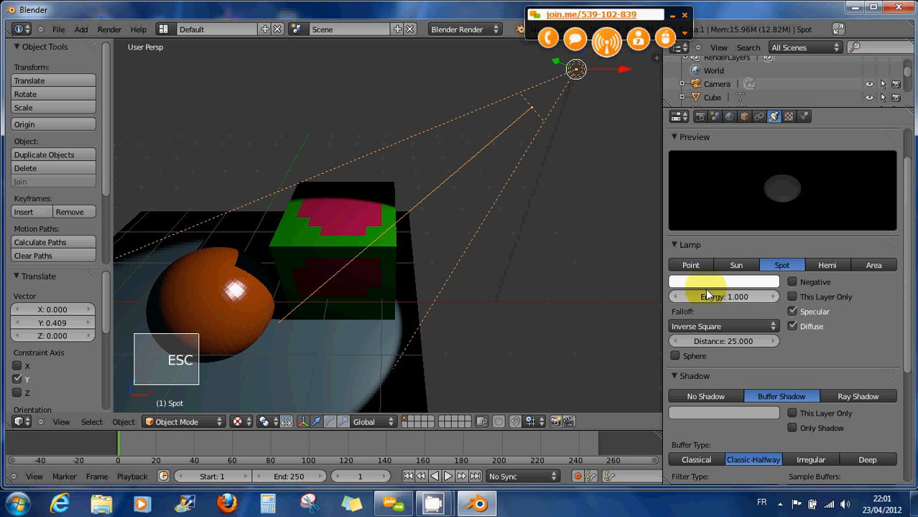
- Set the Spot lamp's shadow colour back to black
click(678, 373)
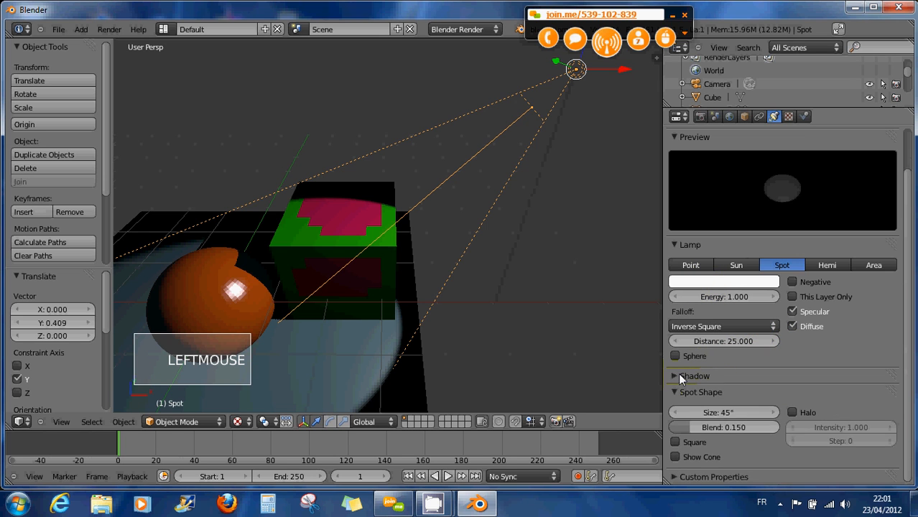
click(678, 373)
scroll(713, 385, down, 1)
click(715, 388)
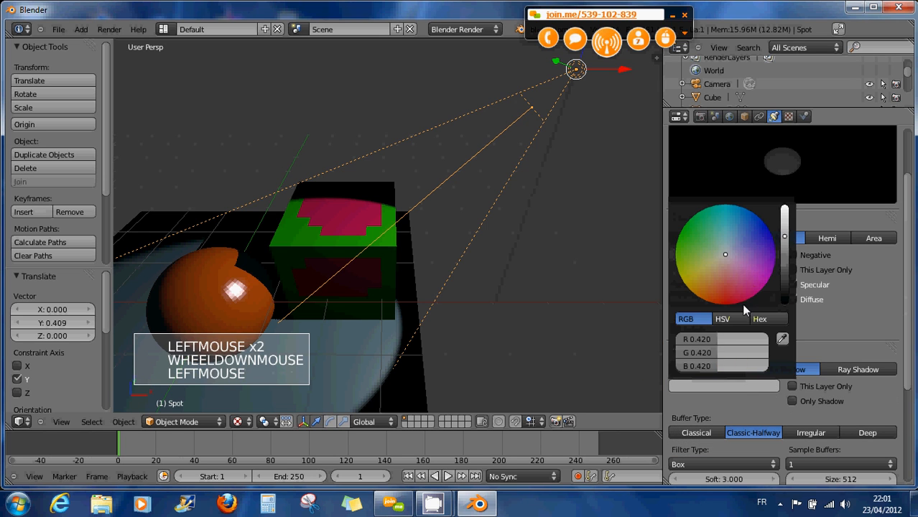
drag(785, 294, 825, 327)
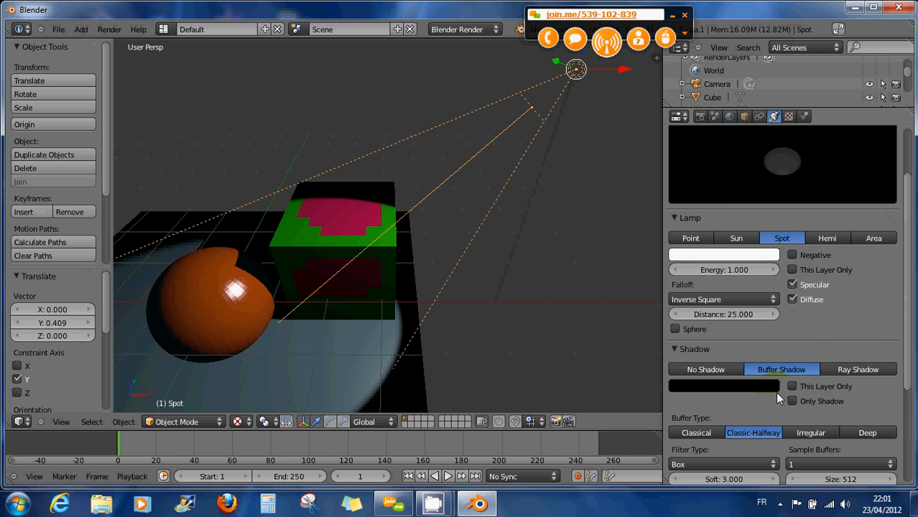
- Collapse the shadow settings and set the Spot lamp's beam size to 41°
scroll(776, 392, down, 1)
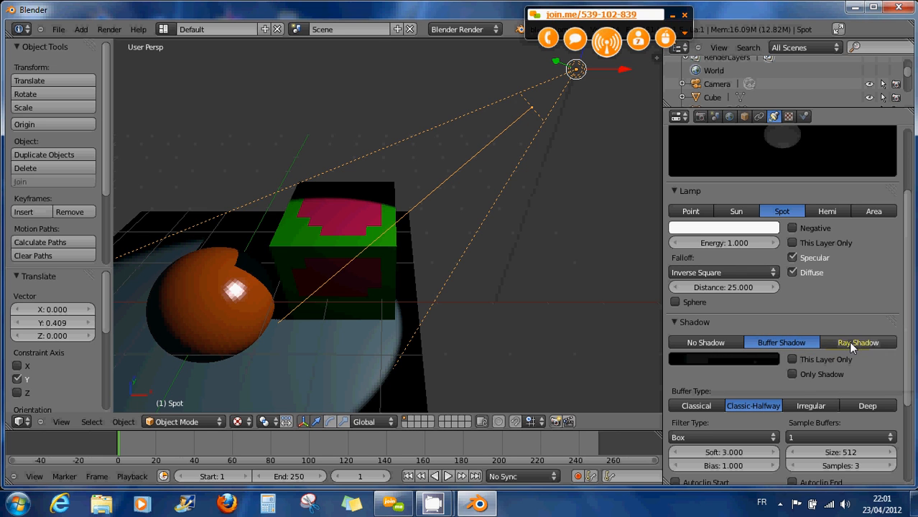
click(667, 324)
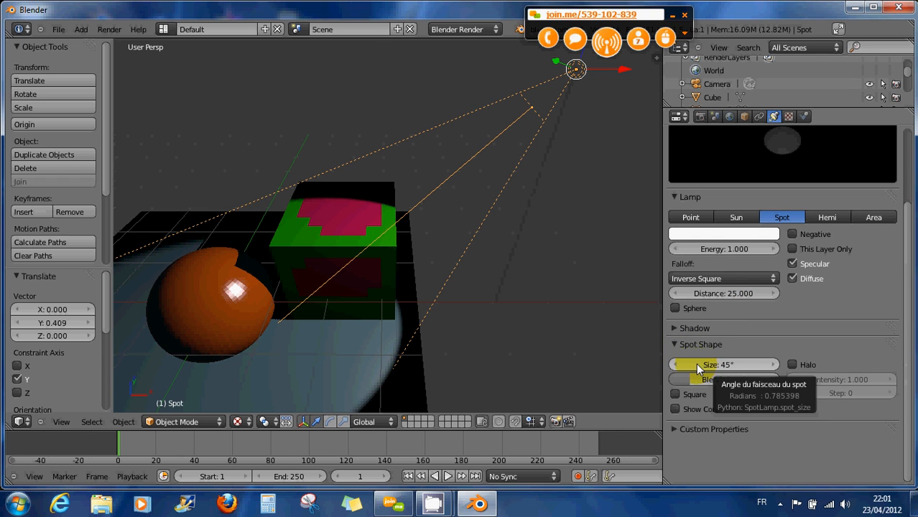
mouse_move(694, 363)
mouse_down()
mouse_move(758, 365)
mouse_move(703, 377)
mouse_move(664, 371)
mouse_up()
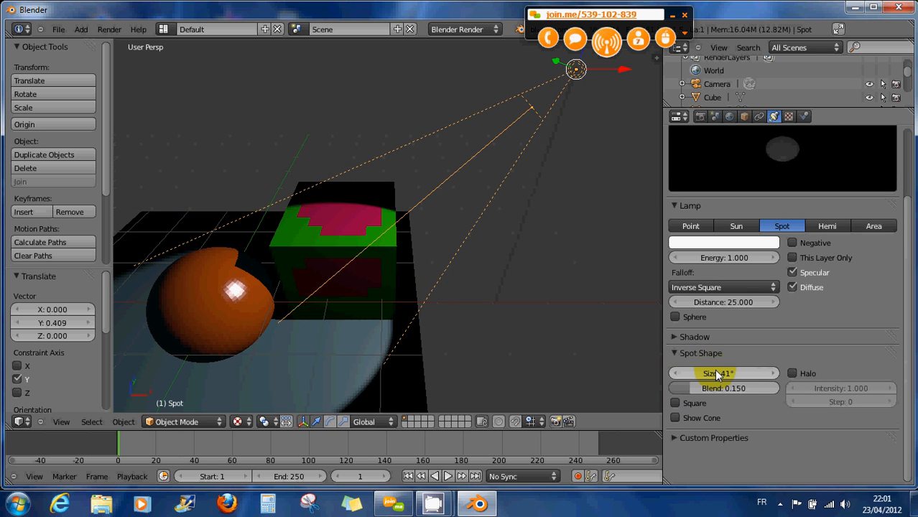
- Set the Spot lamp's blend to 0.628, and switch its halo on and back off to compare the lamp preview
drag(686, 395, 712, 393)
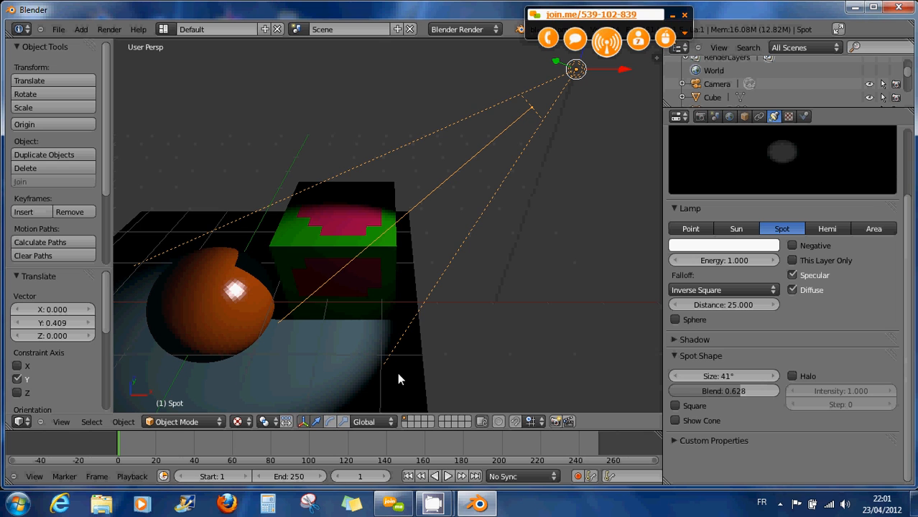
click(793, 378)
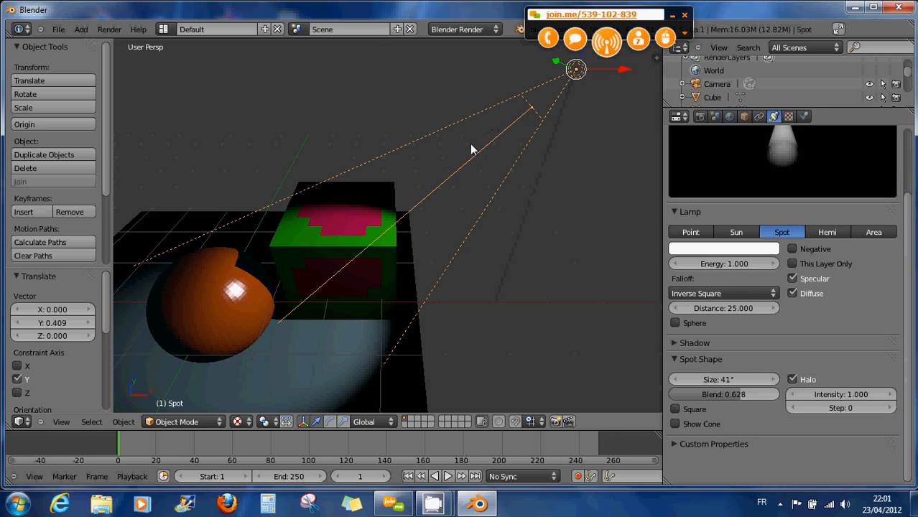
scroll(726, 167, up, 1)
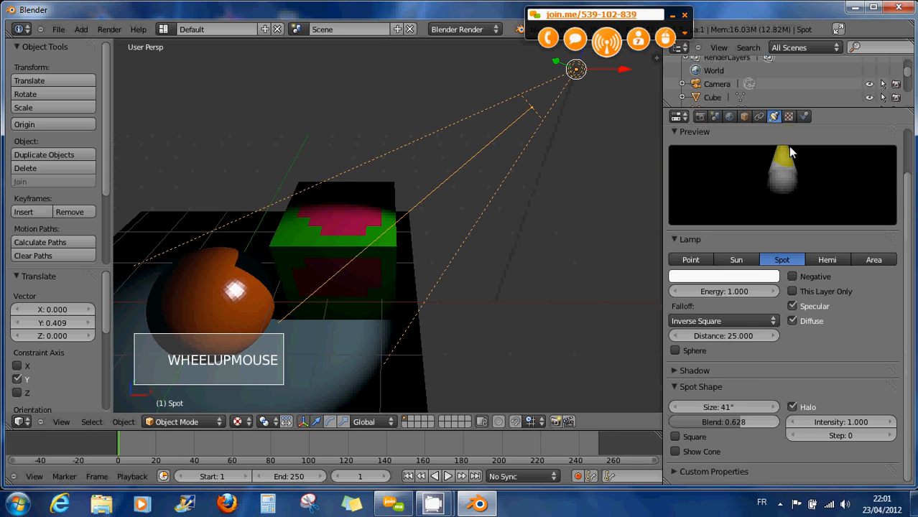
scroll(752, 339, down, 1)
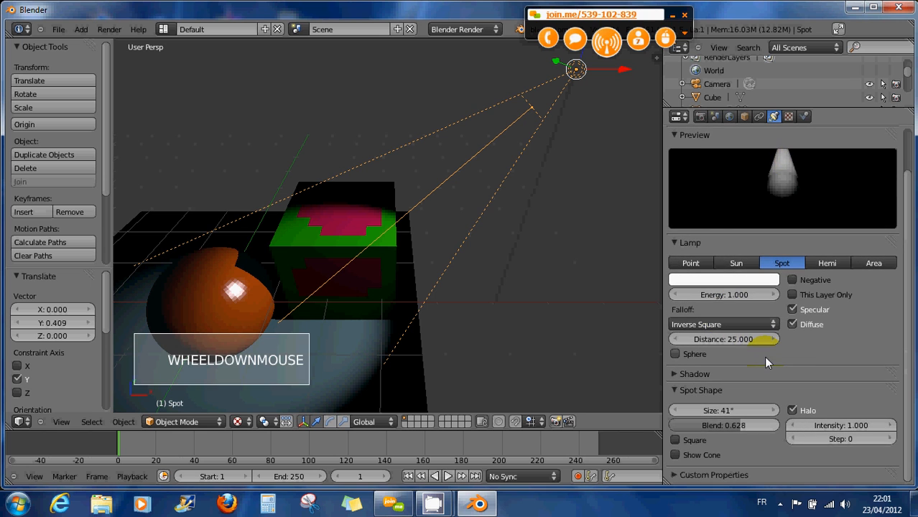
click(791, 412)
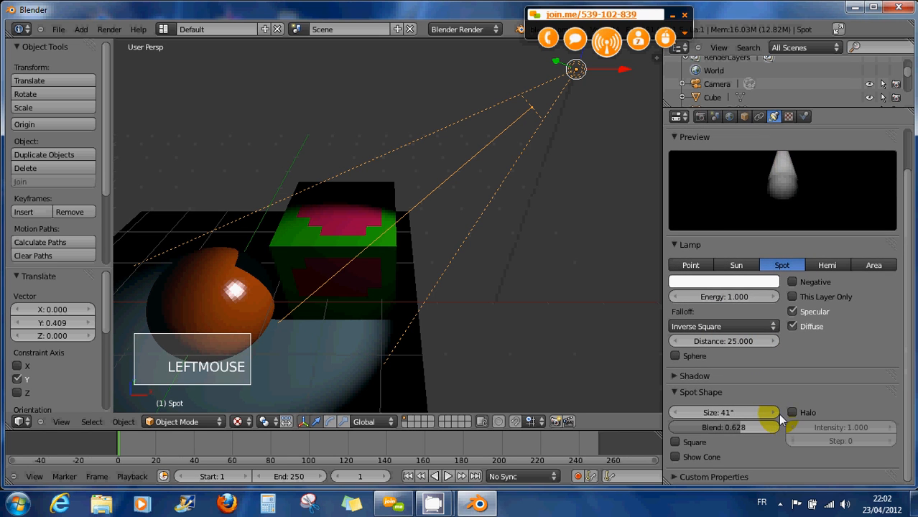
- Try a square beam for the Spot lamp, check it in a render, and restore the round beam in the 3D view
scroll(769, 429, down, 2)
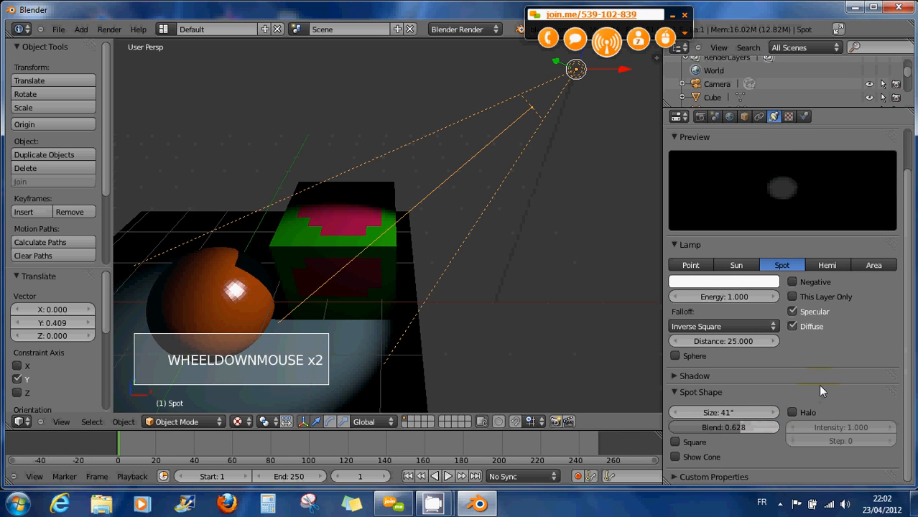
scroll(777, 413, down, 1)
click(678, 442)
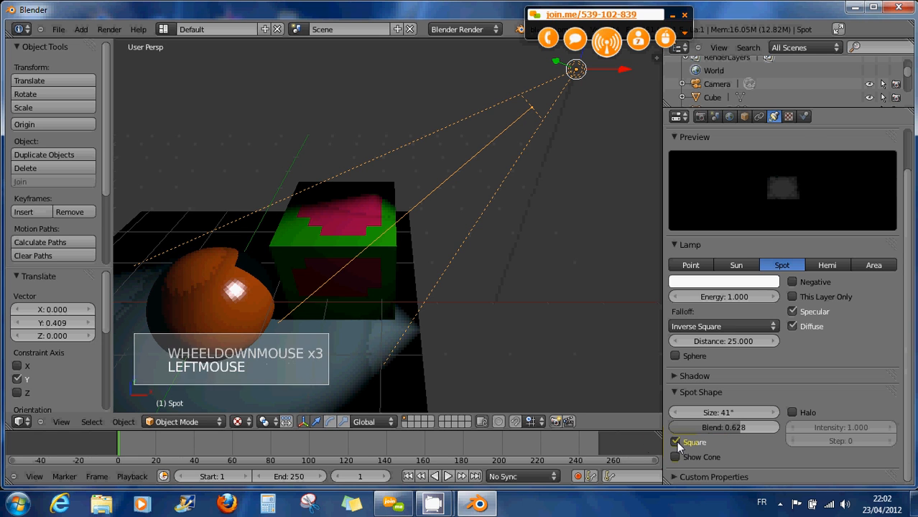
scroll(383, 347, down, 1)
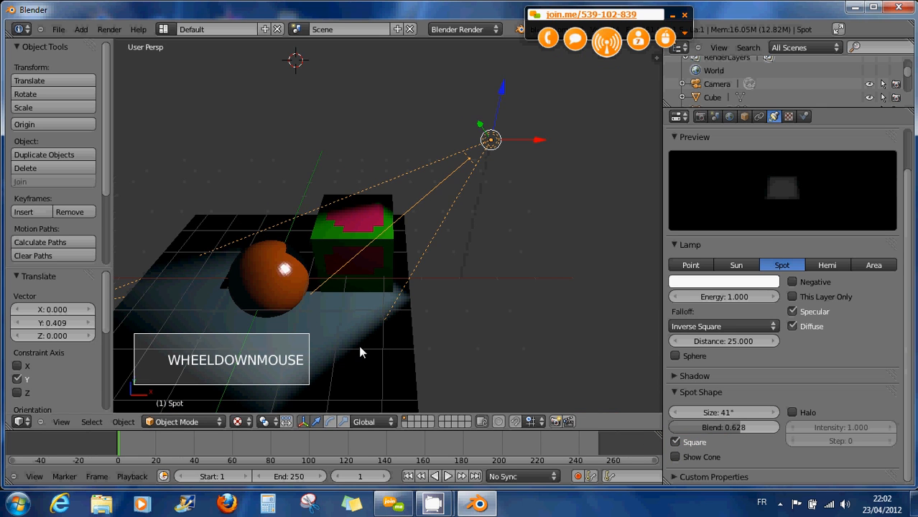
scroll(353, 345, down, 1)
key(F12)
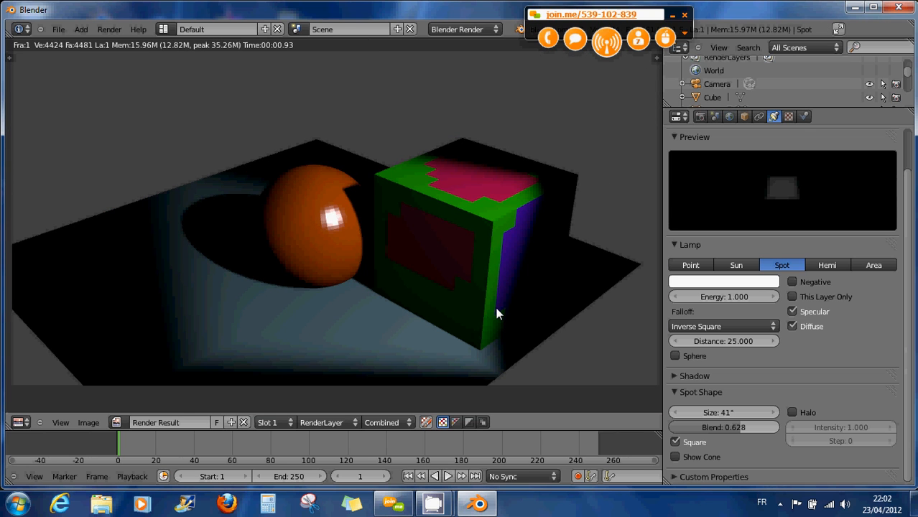
key(Escape)
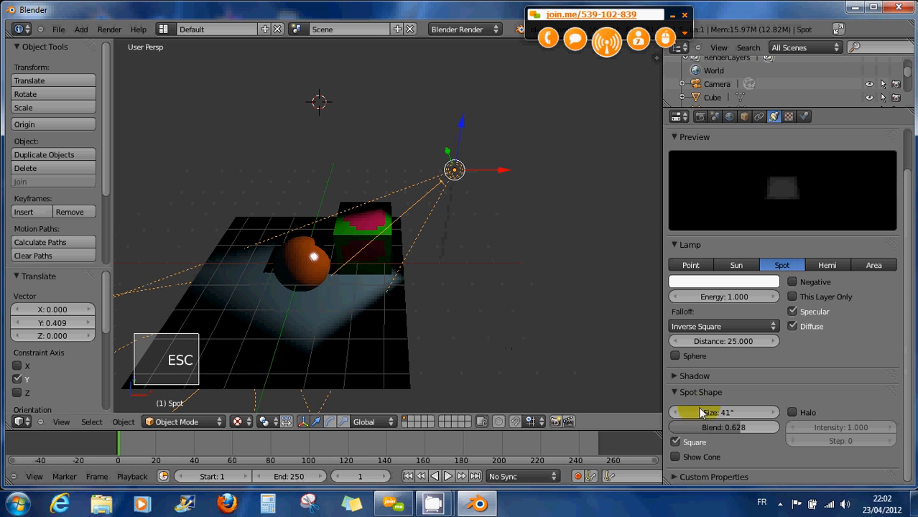
click(679, 443)
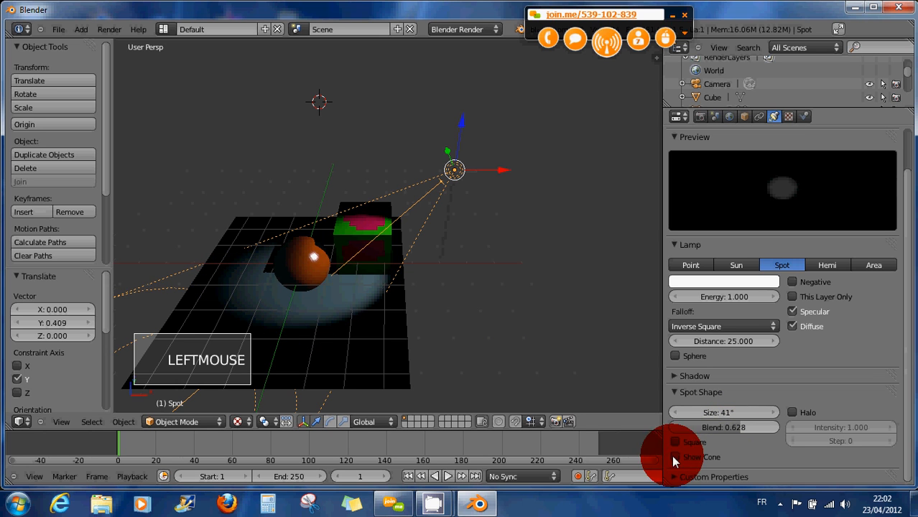
- Show the Spot lamp's cone in the viewport, check the lighting in a render, and return to the 3D view
click(675, 458)
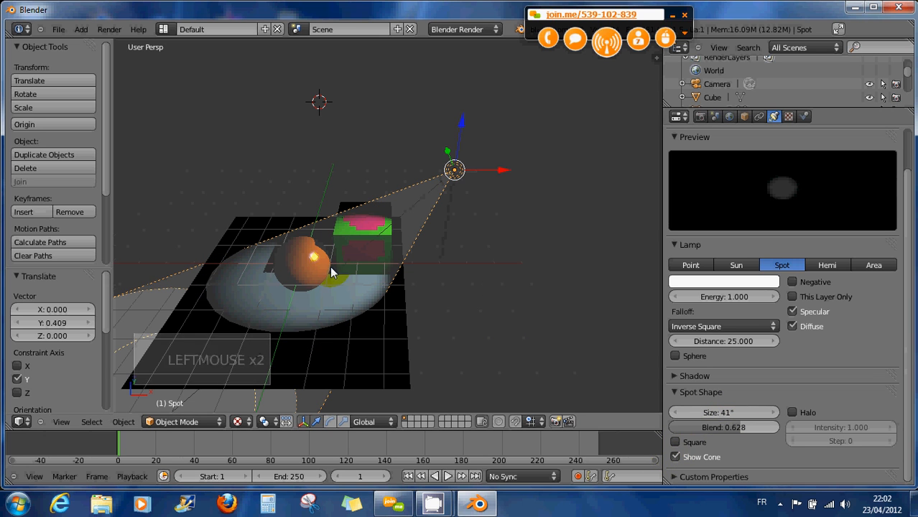
middle_drag(330, 266, 409, 213)
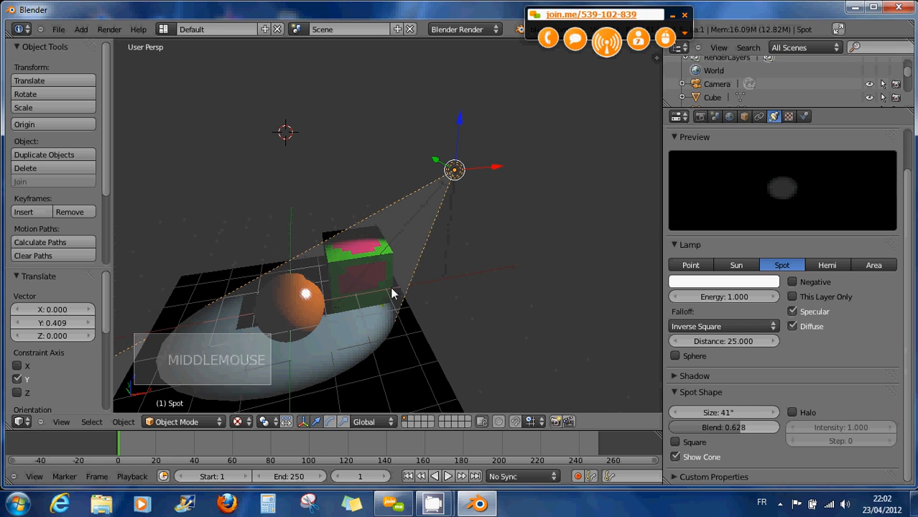
key(F12)
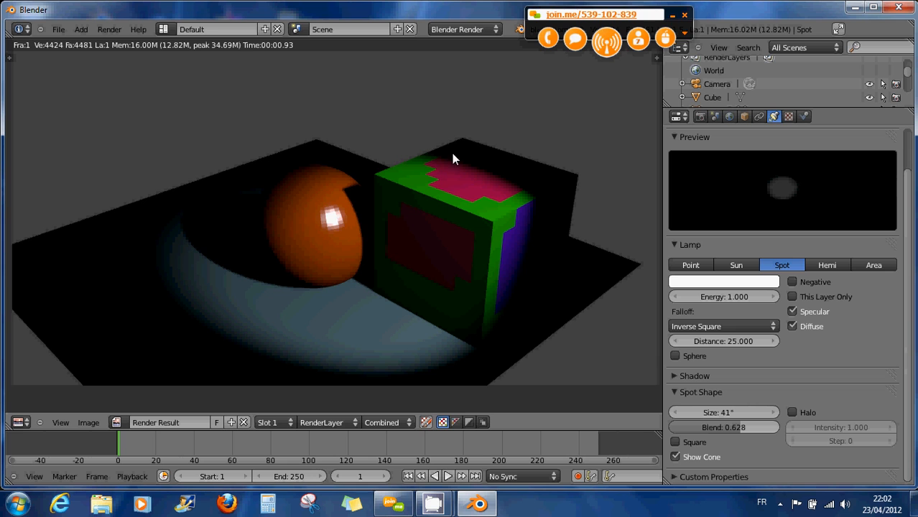
key(Escape)
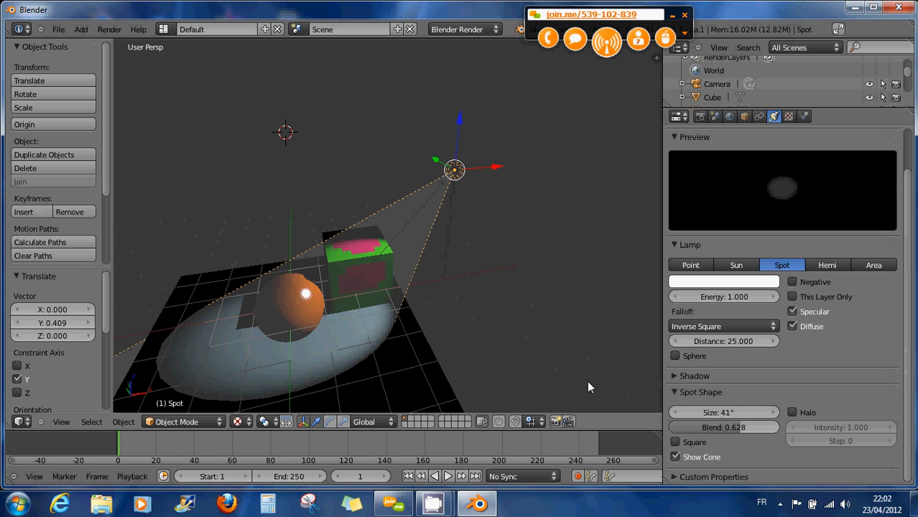
- Make the Spot lamp's beam square and examine the full extent of its displayed cone over the plane
click(682, 442)
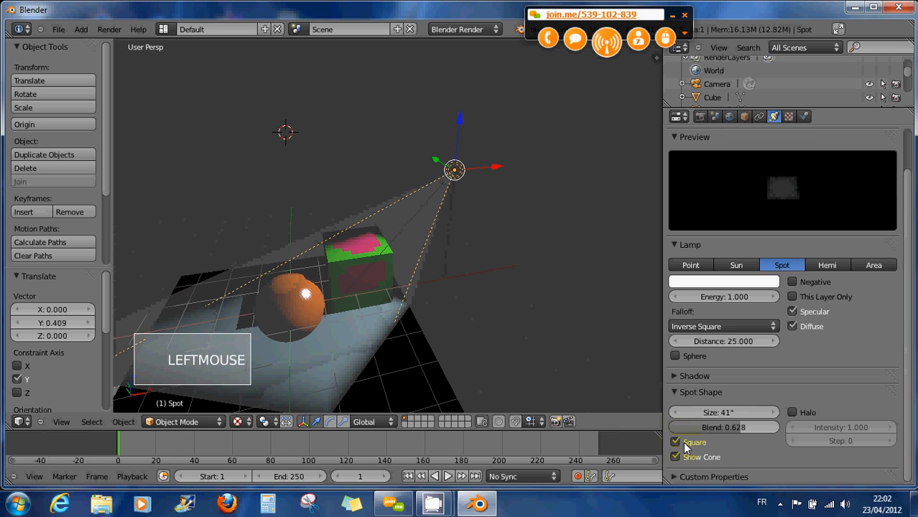
scroll(575, 378, down, 1)
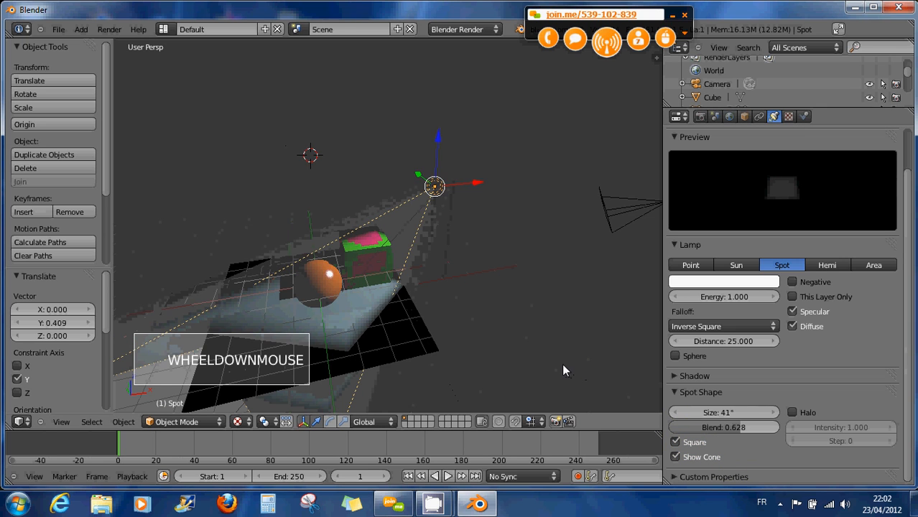
scroll(556, 367, down, 2)
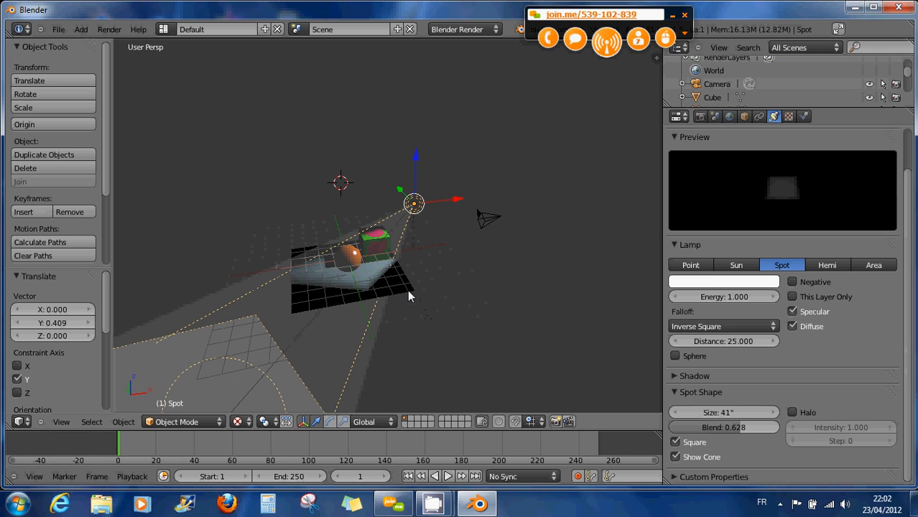
scroll(377, 277, down, 1)
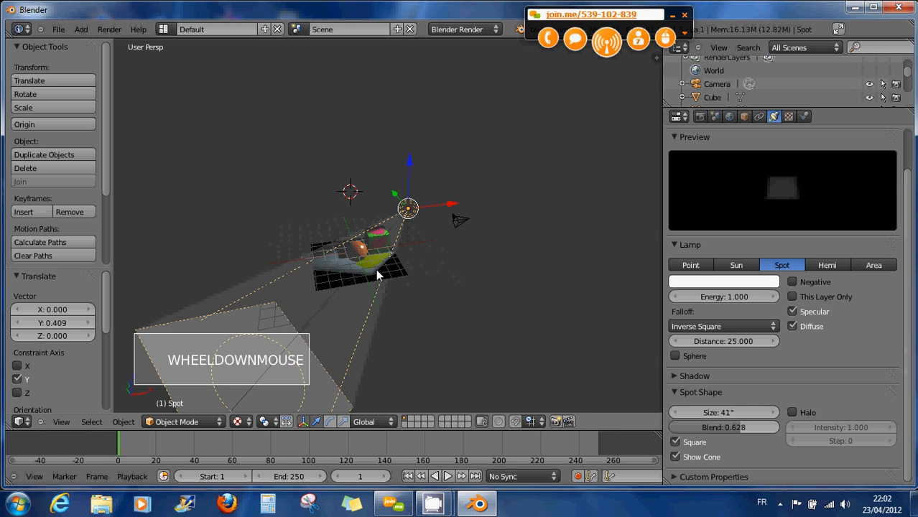
scroll(400, 250, up, 3)
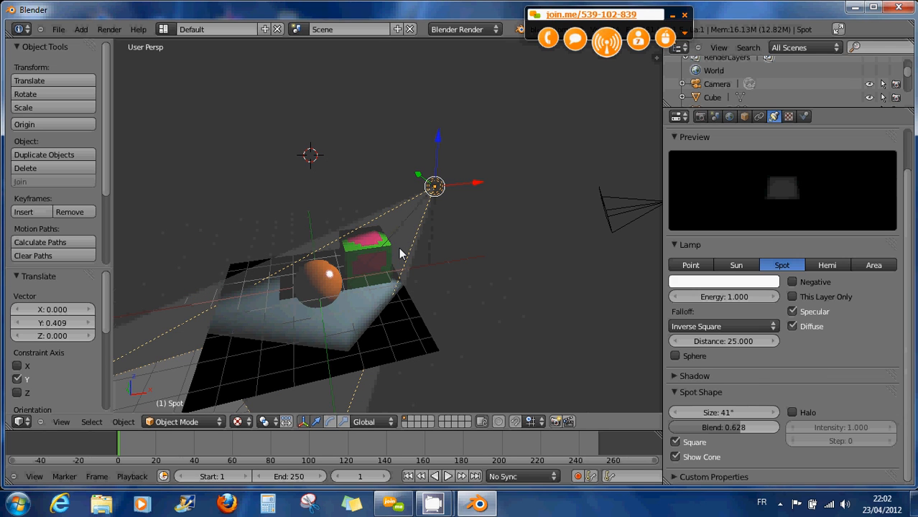
- Try the Hemi and Area lamp types, look at the Area shadow options, and render the scene under the Area lamp
click(824, 266)
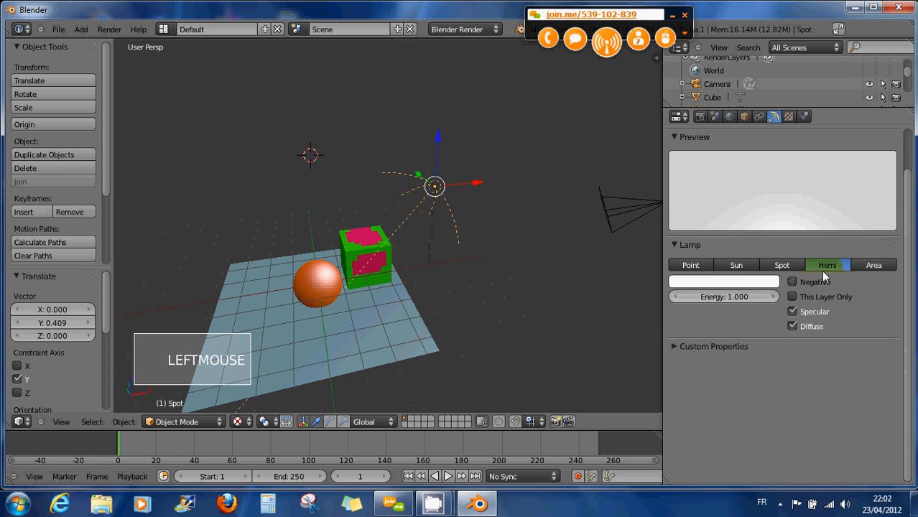
click(872, 265)
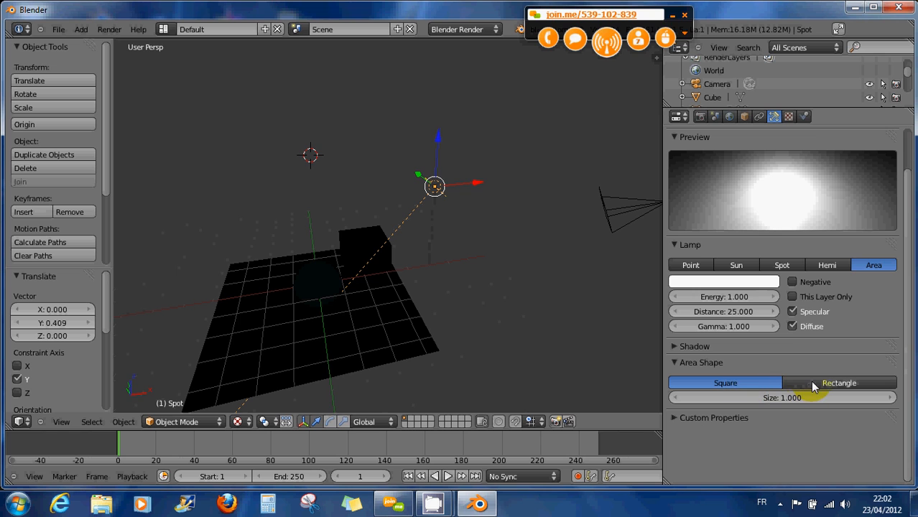
click(675, 347)
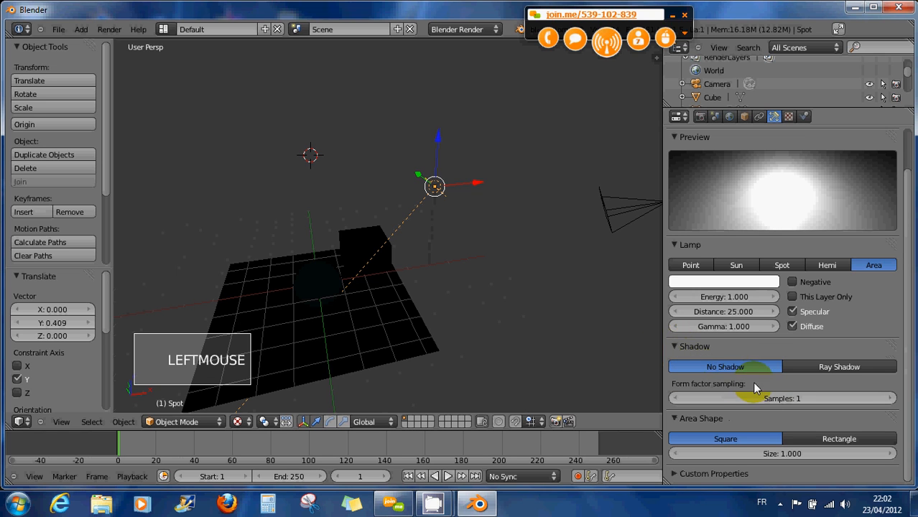
click(675, 345)
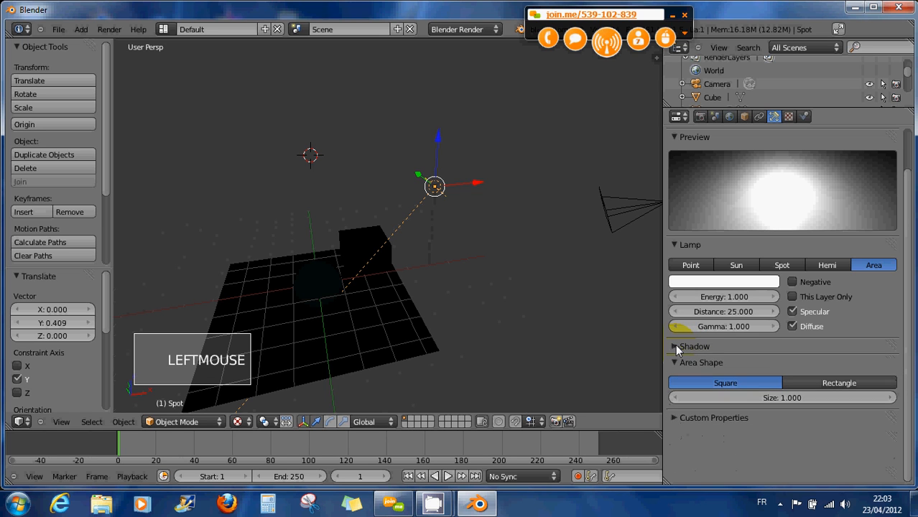
key(F12)
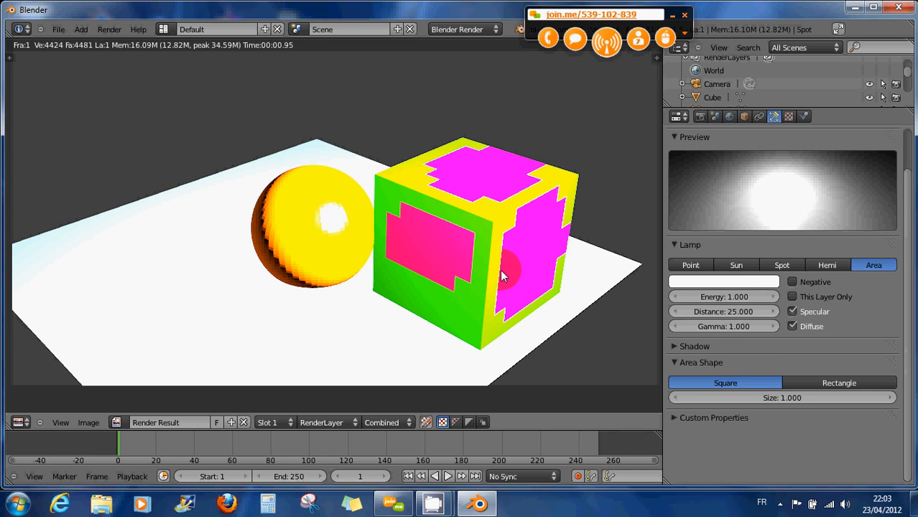
key(Escape)
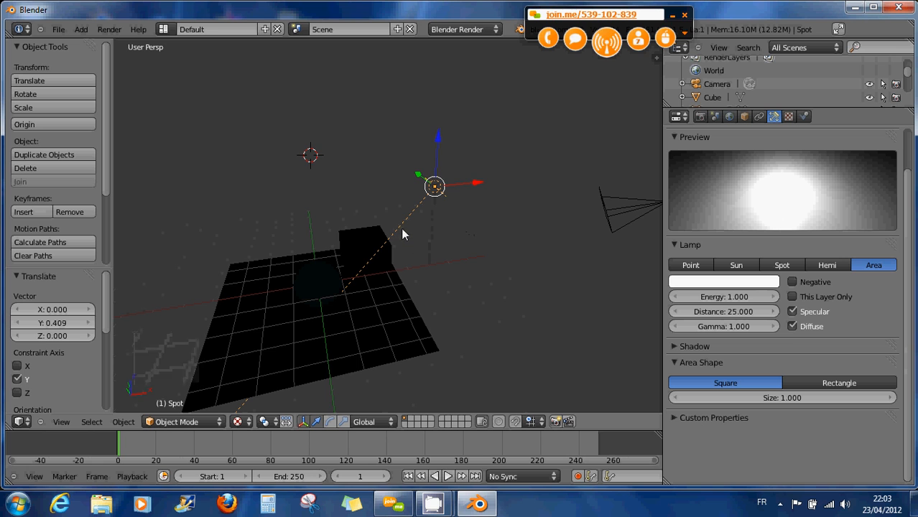
- Try the Sun lamp type, render the scene to compare its lighting, and return to the 3D view
click(746, 266)
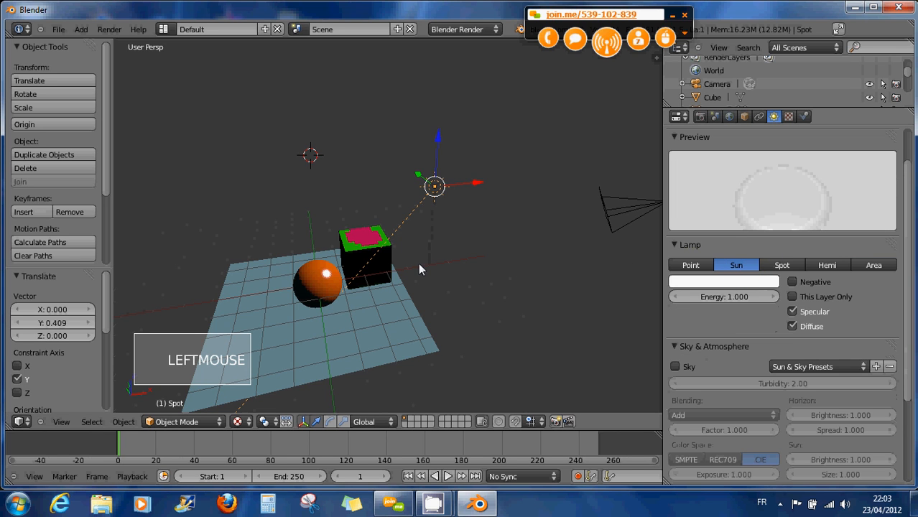
key(F12)
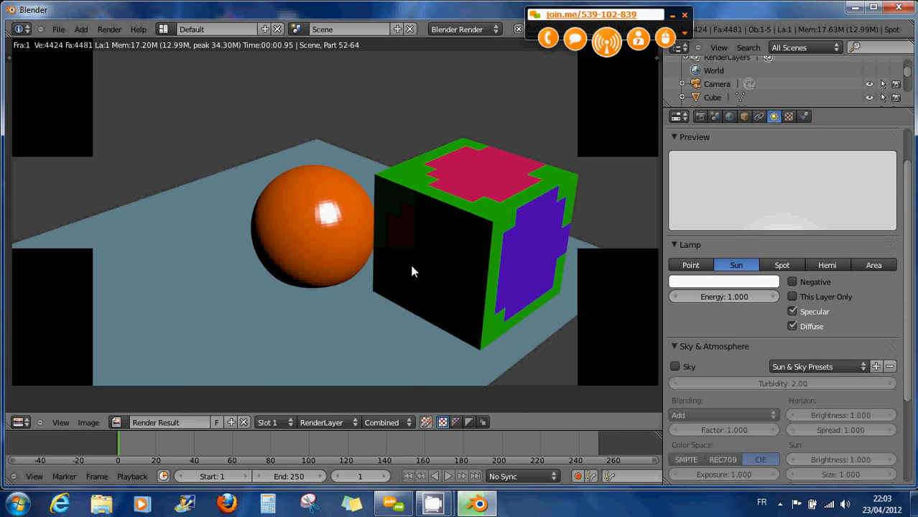
key(Escape)
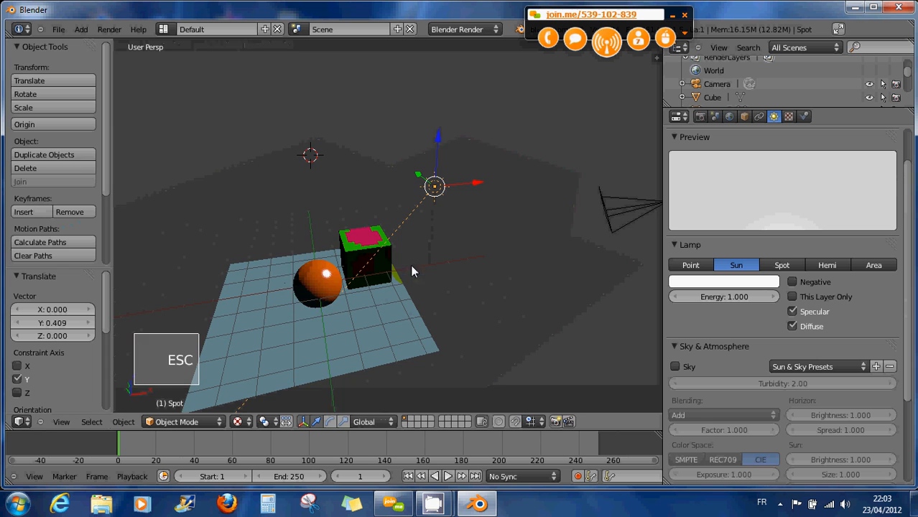
- Change the lamp to a Point lamp, examine its lighting in a render, and return to the 3D view
click(690, 265)
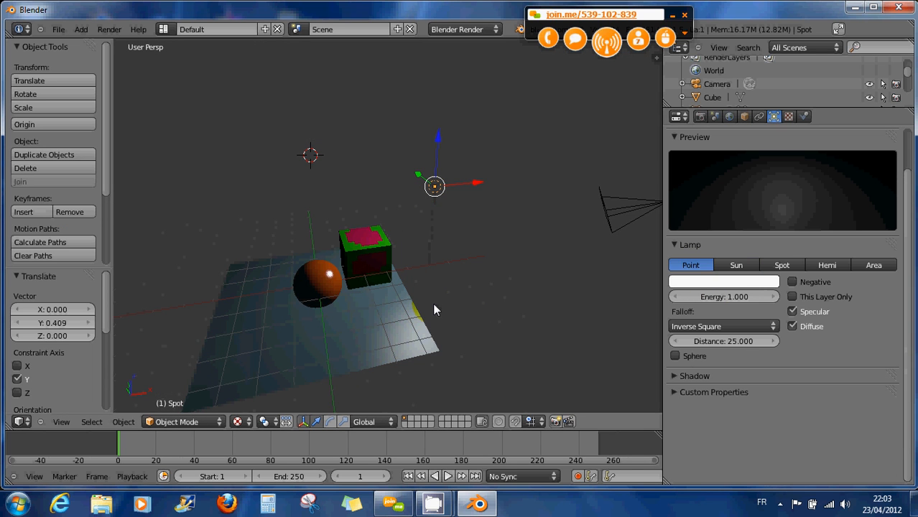
key(F12)
scroll(434, 310, down, 1)
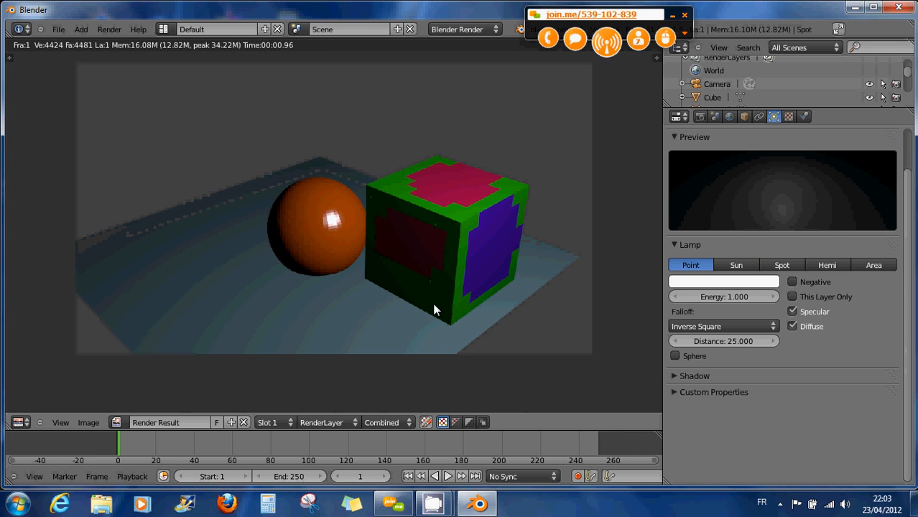
scroll(434, 305, up, 1)
key(Escape)
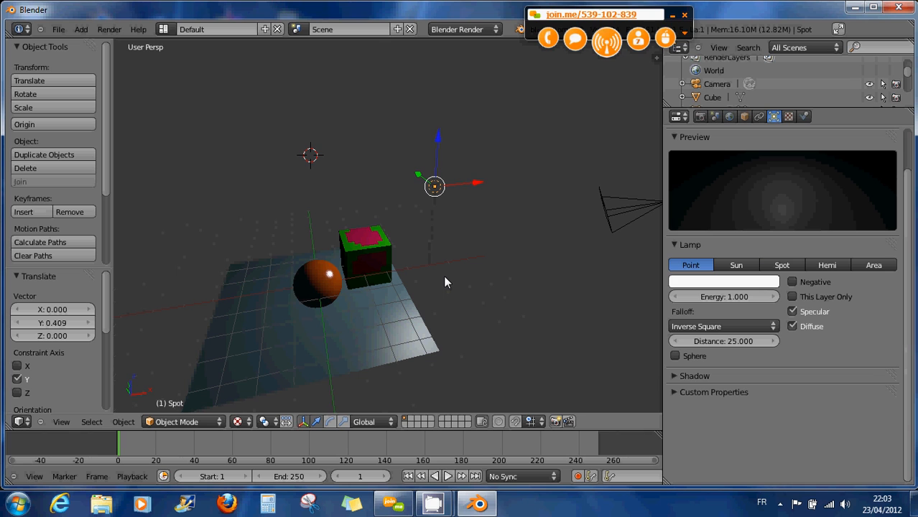
click(805, 7)
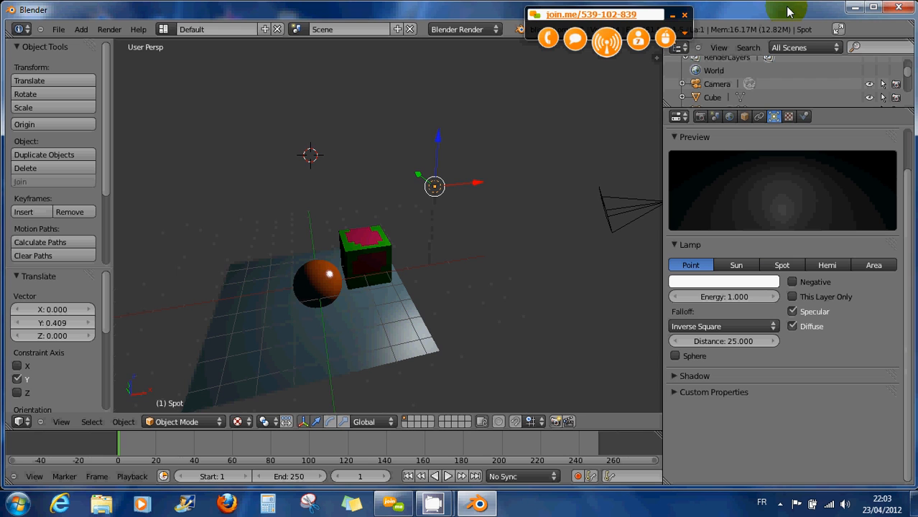
drag(788, 12, 778, 308)
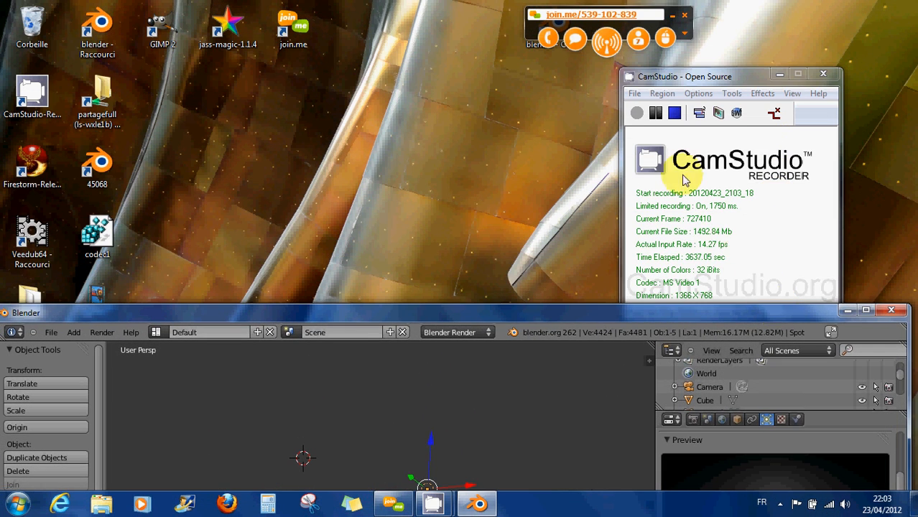